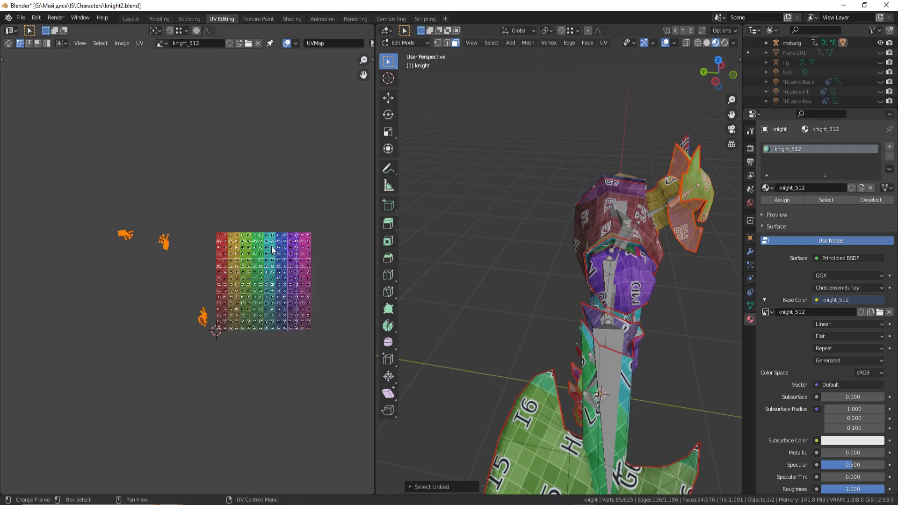
Clear the UV selection and pick the first linked head island.
scroll(187, 249, up, 2)
key(a)
click(139, 43)
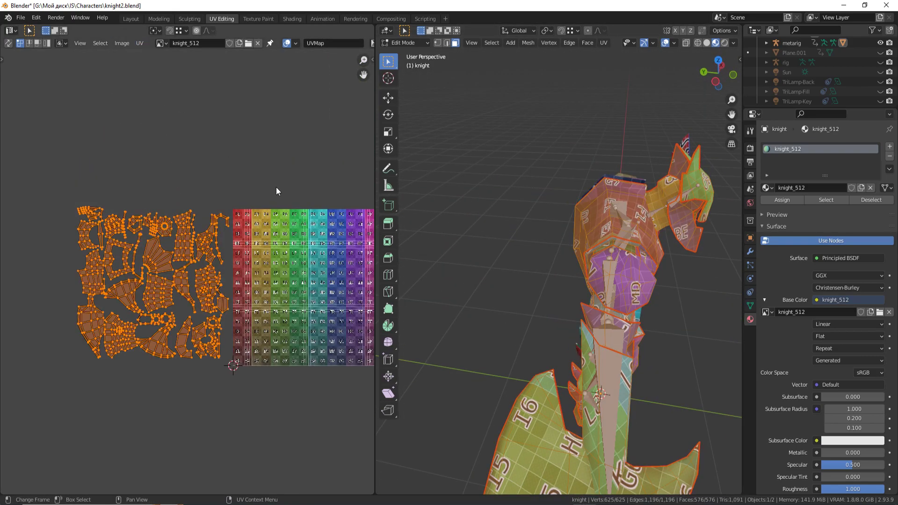
key(alt+a)
middle_drag(514, 280, 568, 234)
key(l)
key(l)
key(l)
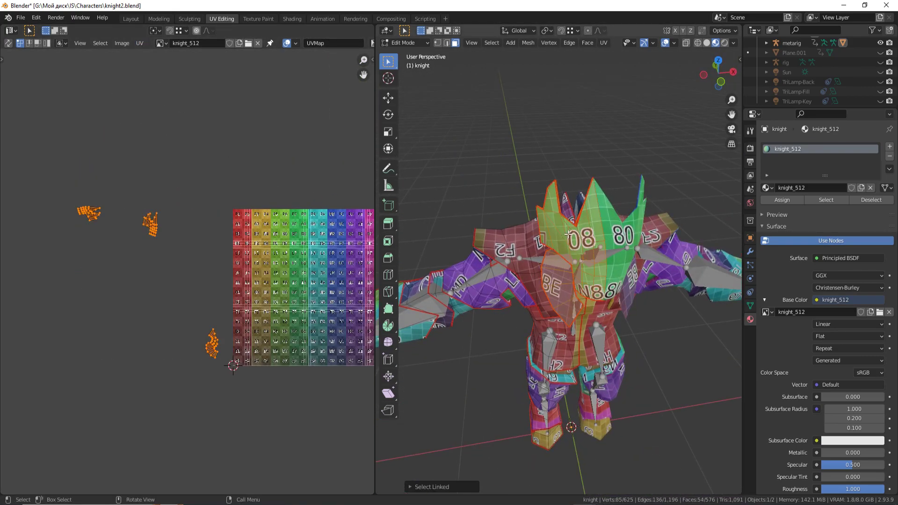
Move two head islands onto the checker grid and rotate one to fit.
drag(89, 213, 269, 238)
drag(151, 225, 235, 243)
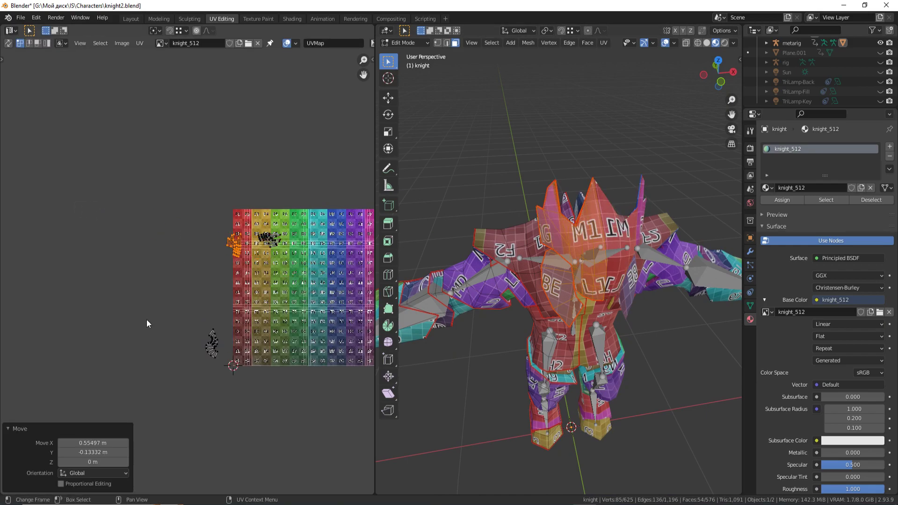
scroll(256, 321, up, 4)
key(r)
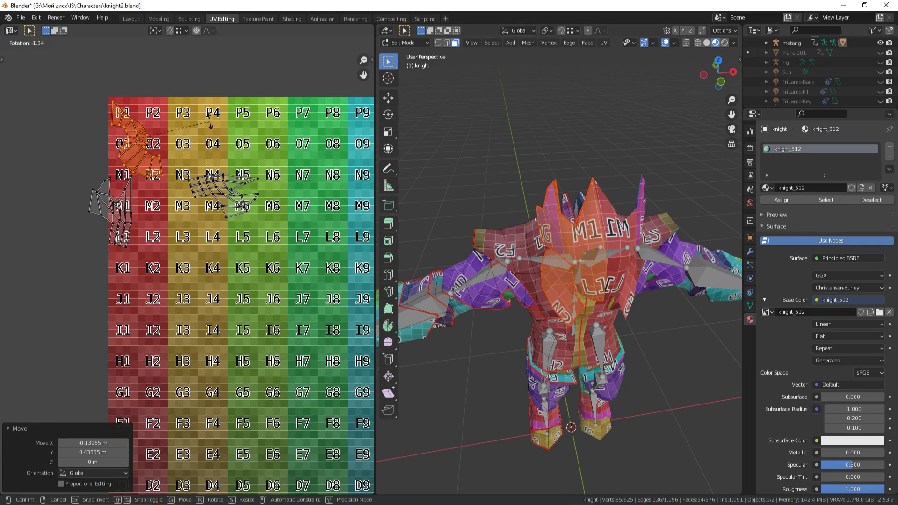
click(211, 125)
scroll(211, 280, up, 2)
Place another island near N3–N4 on the grid, turned about 180 degrees.
click(261, 252)
key(g)
click(239, 233)
middle_drag(538, 234, 599, 226)
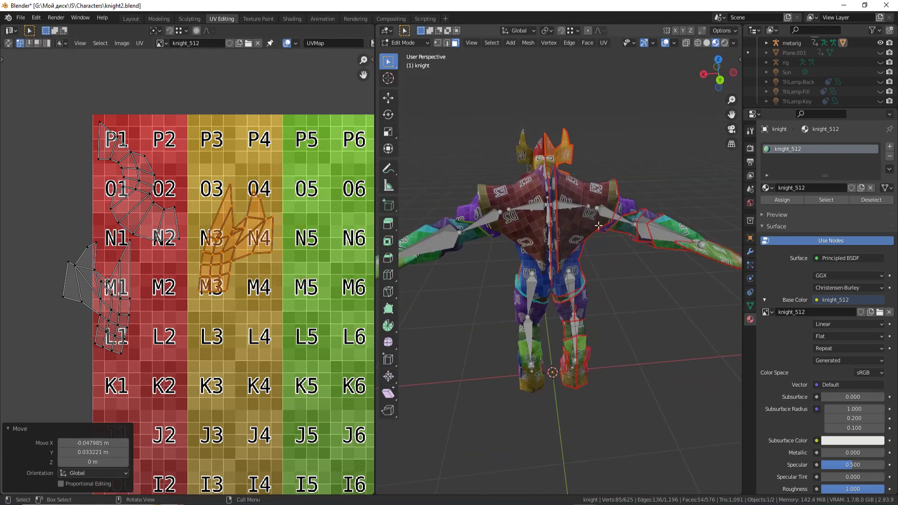
key(r)
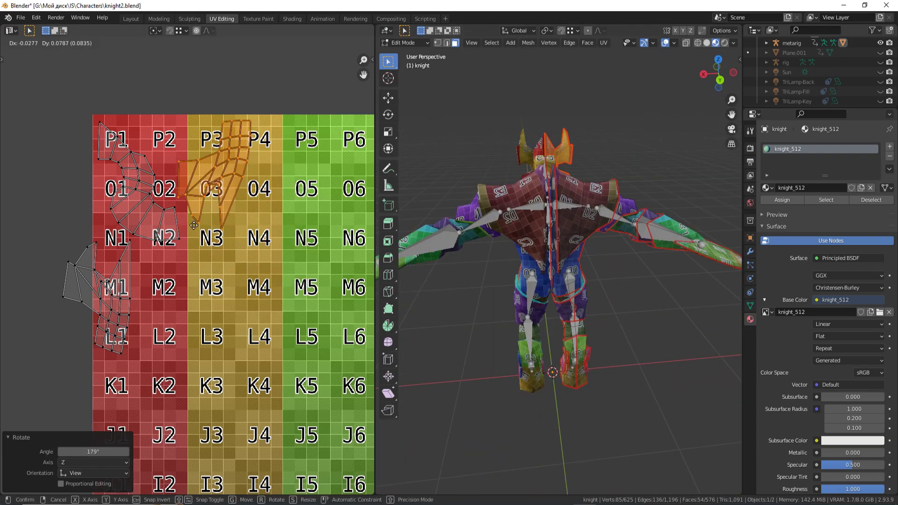
click(189, 226)
Select the linked island near M1 and L1.
click(127, 307)
key(l)
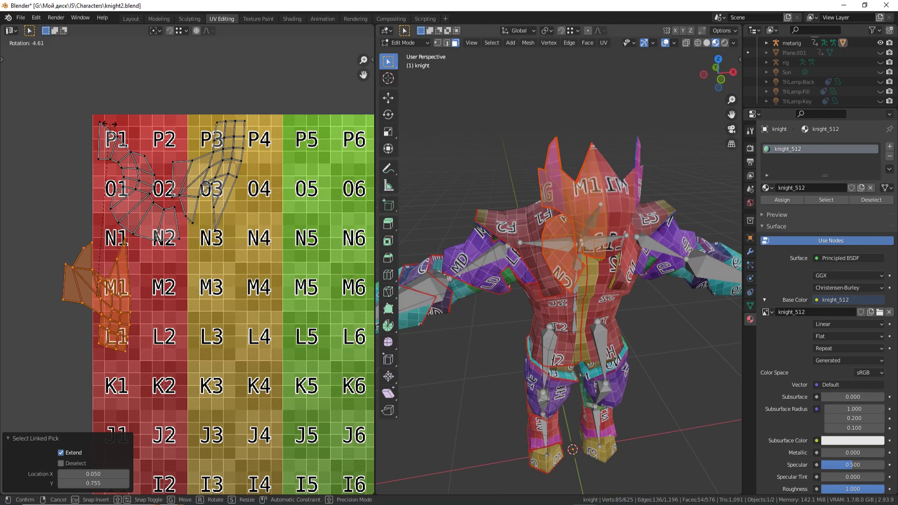
scroll(210, 280, down, 3)
Select a linked body island and place it onto the UV grid.
scroll(277, 310, down, 3)
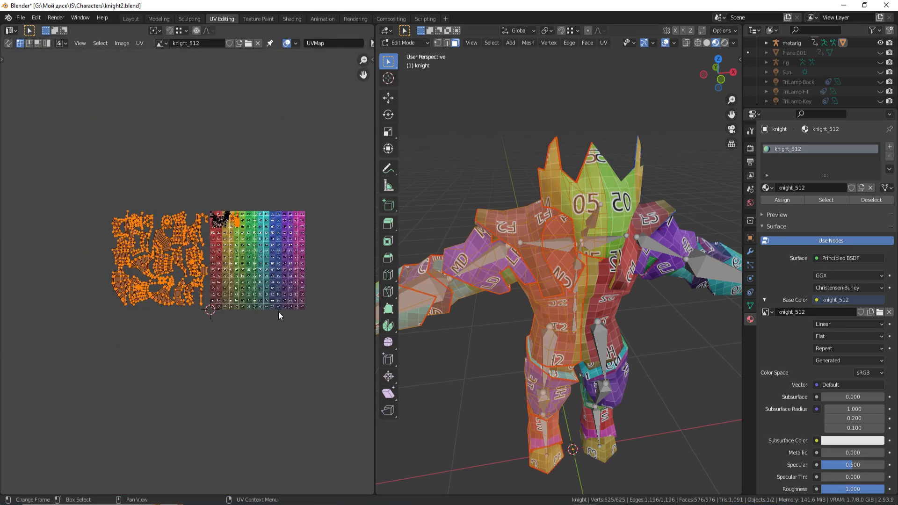
middle_drag(515, 281, 577, 206)
click(577, 206)
key(l)
key(g)
click(281, 261)
Shift the linked leg island left on the grid and rotate it.
key(a)
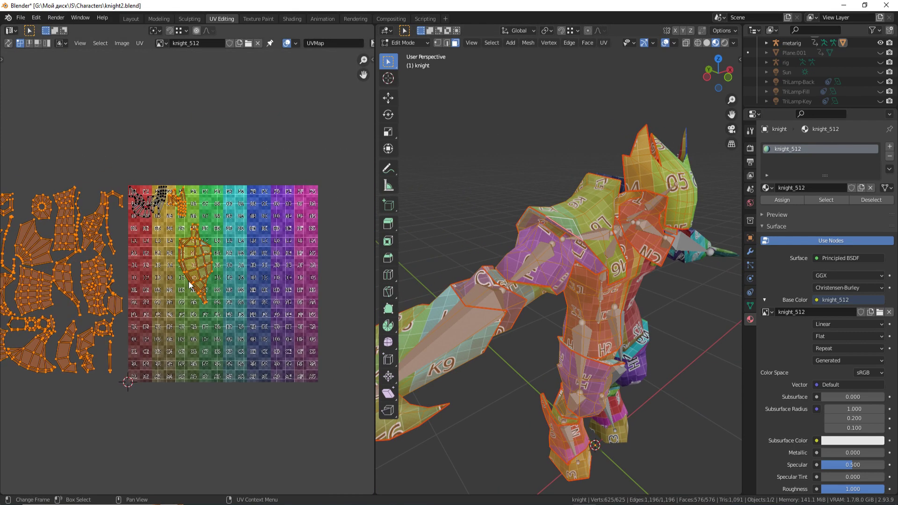
key(l)
scroll(204, 290, up, 2)
key(g)
click(162, 260)
middle_drag(528, 253, 703, 245)
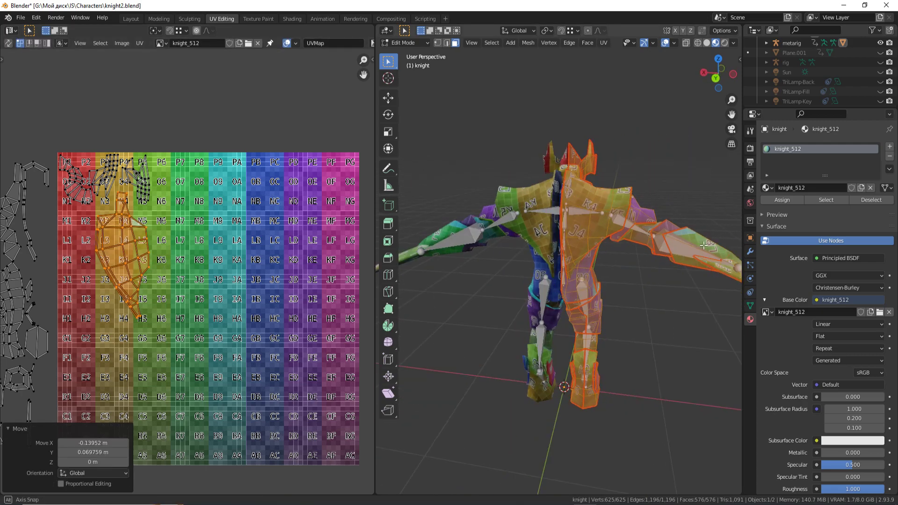
click(240, 279)
Reposition the rotated island from the L6–H6 columns onto the L5–I5 columns.
middle_drag(187, 280, 344, 260)
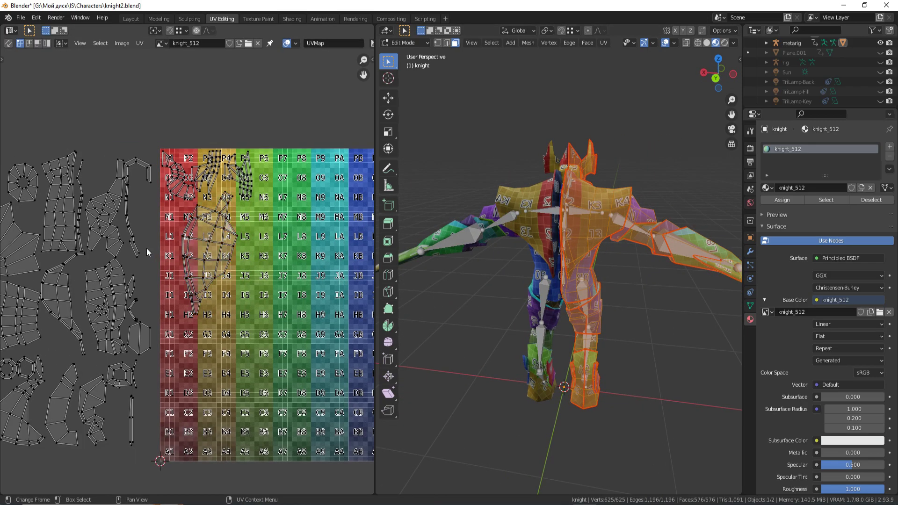
key(g)
click(324, 284)
click(326, 280)
scroll(326, 280, up, 2)
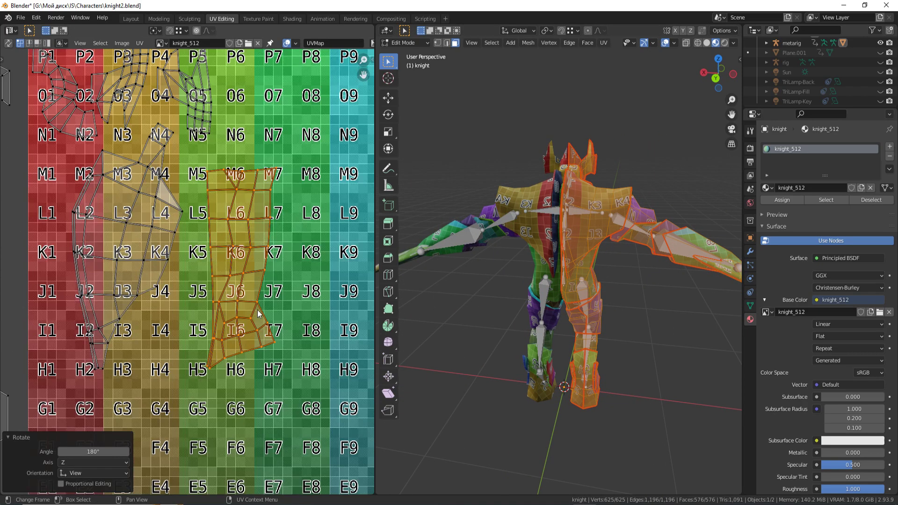
key(g)
click(290, 271)
scroll(292, 274, down, 2)
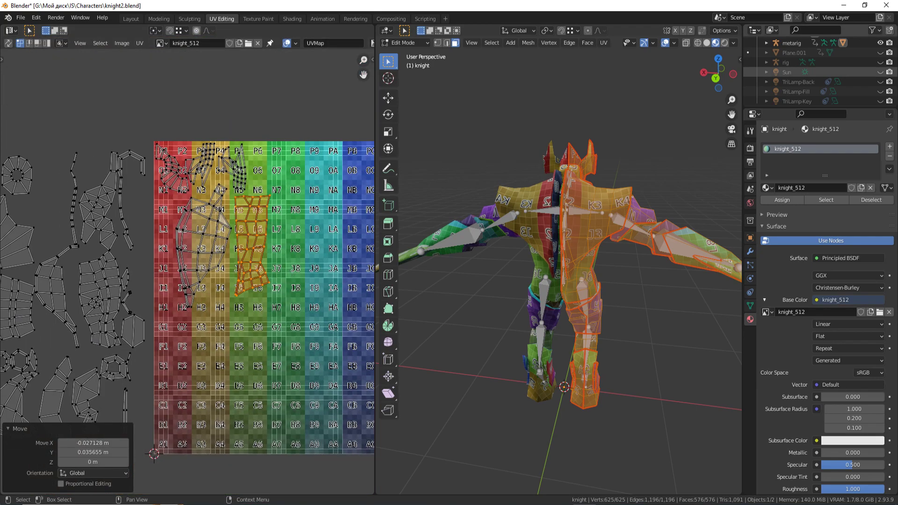
Move another island onto the I8–D9 area and turn it 180°.
key(l)
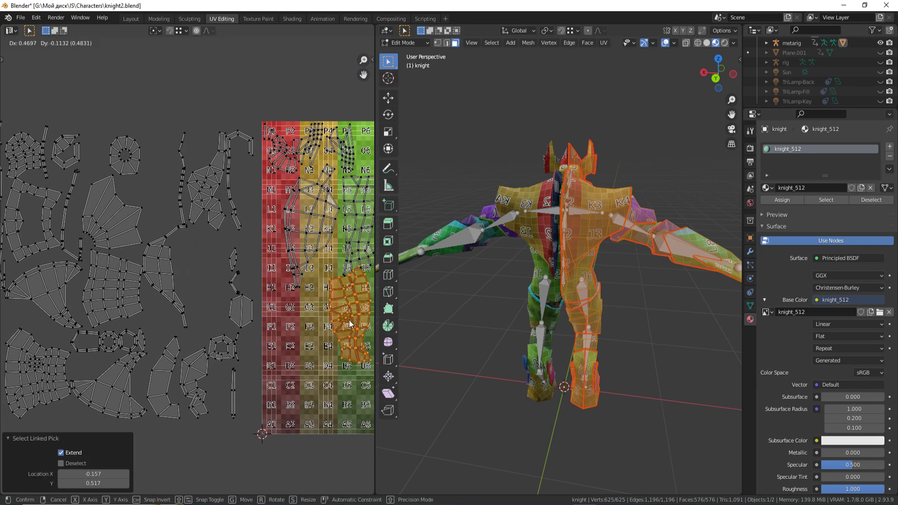
key(g)
middle_drag(230, 371, 138, 328)
click(215, 315)
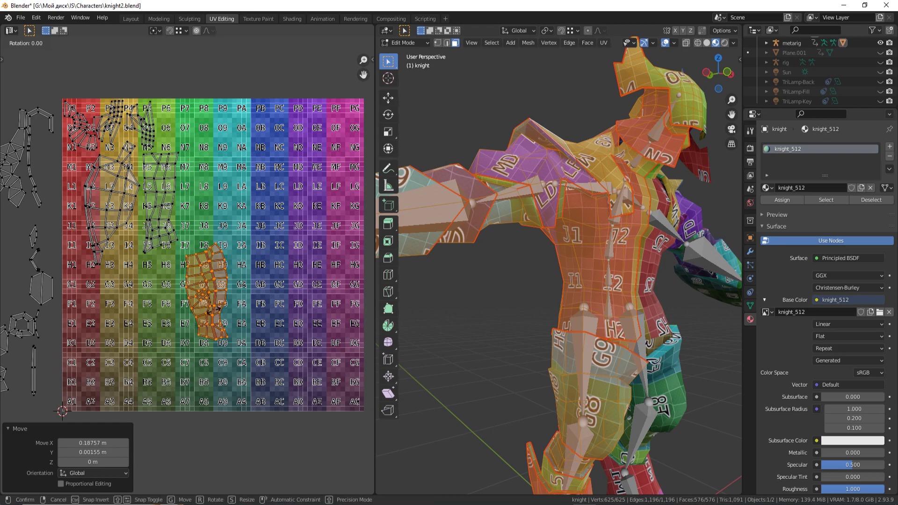
key(Return)
Nudge that island into the P–O rows until it sits in its final spot.
key(g)
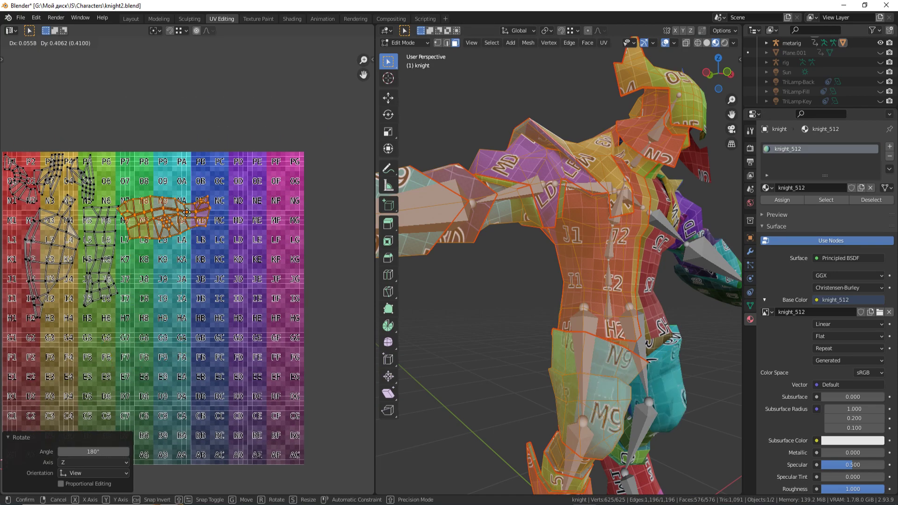
click(195, 217)
scroll(194, 218, up, 2)
key(g)
click(195, 218)
scroll(195, 218, down, 2)
scroll(213, 248, up, 1)
key(g)
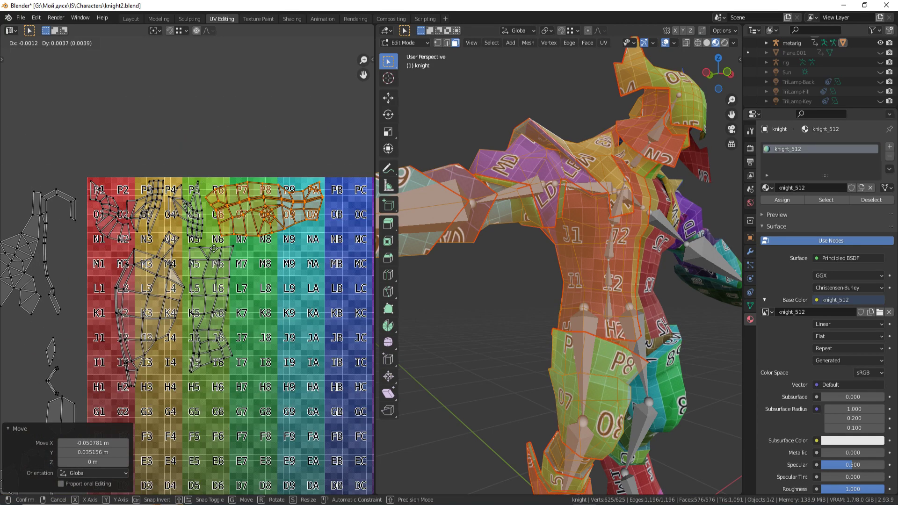
click(217, 248)
scroll(216, 248, down, 3)
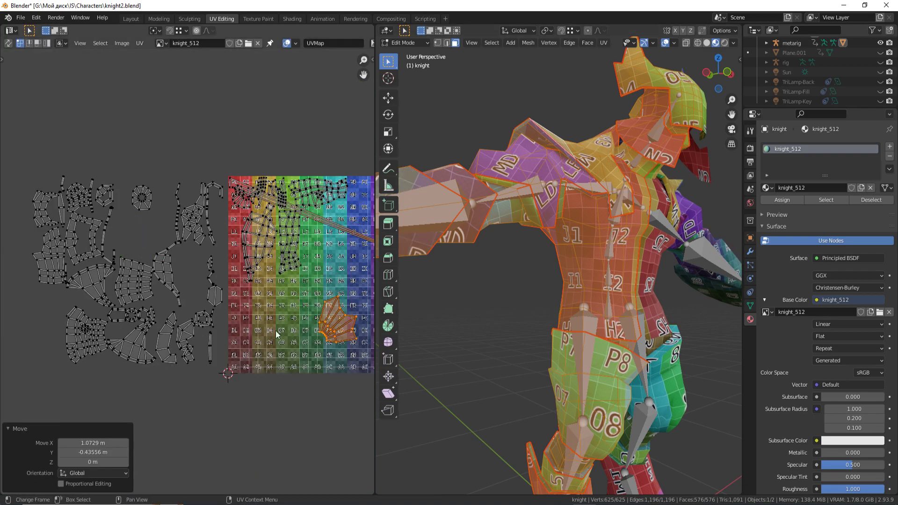
Move one more island down-right on the grid and rotate it into place.
click(134, 240)
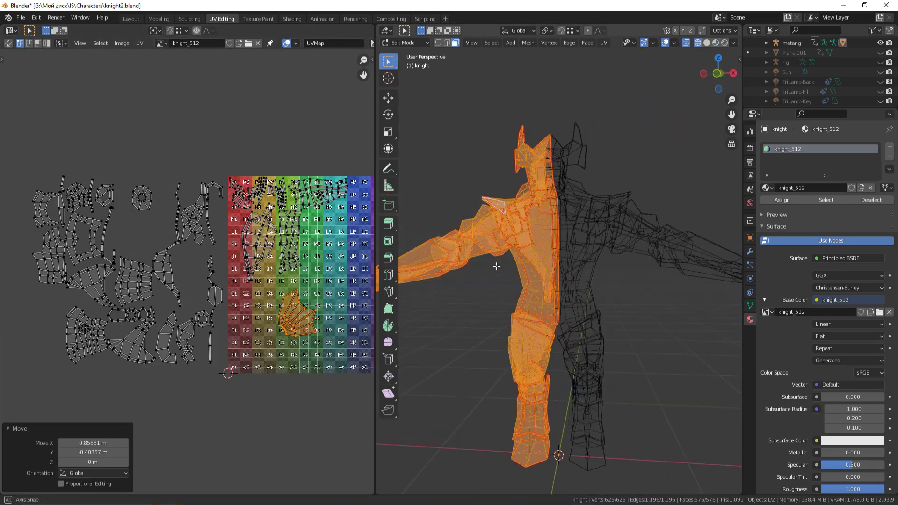
click(260, 328)
scroll(259, 328, up, 2)
key(r)
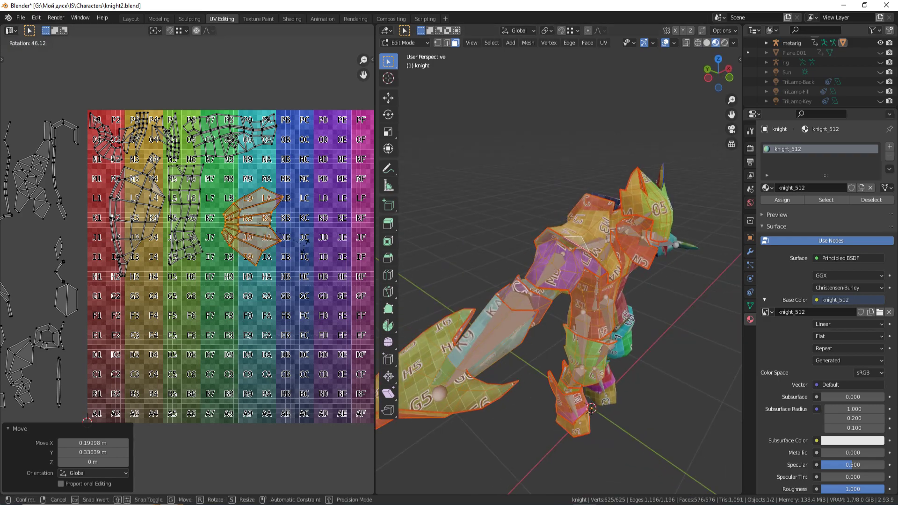
scroll(232, 297, down, 3)
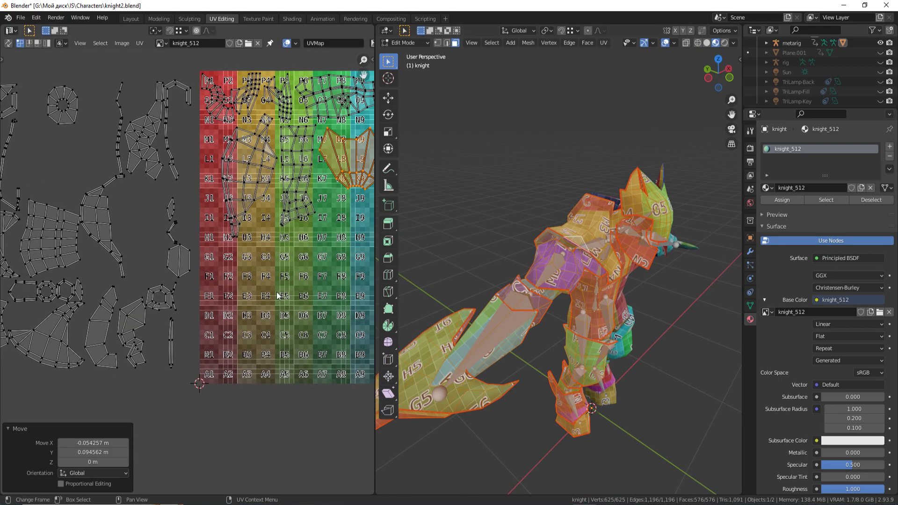
click(98, 235)
Move a left-side island onto the grid and give it a quarter turn.
key(g)
click(290, 276)
key(r)
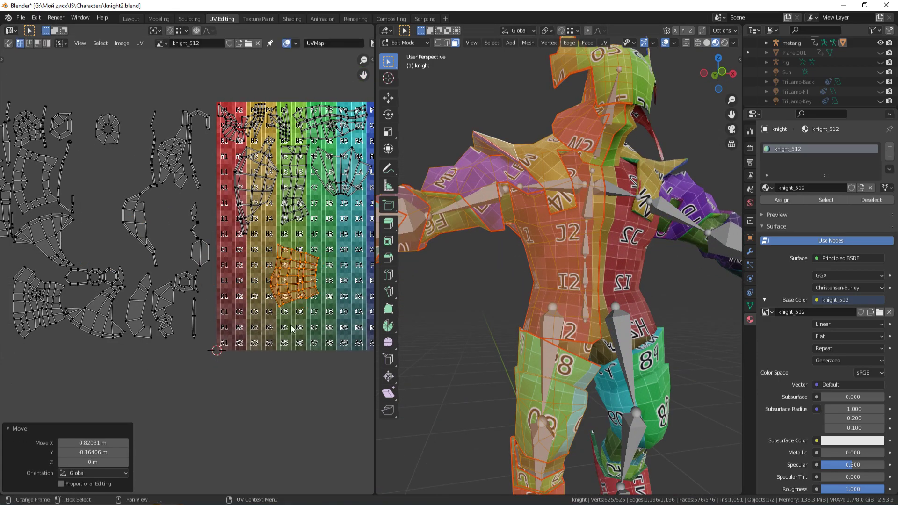
key(Return)
middle_drag(289, 308, 147, 347)
key(Escape)
Place a different island on the grid and rotate it a quarter turn.
middle_drag(200, 292, 369, 280)
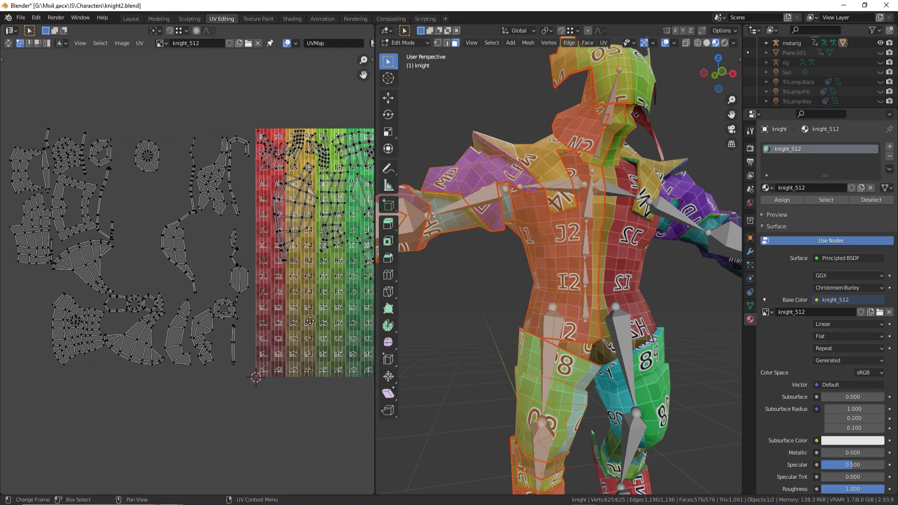
key(ctrl+z)
key(g)
click(279, 300)
middle_drag(514, 280, 589, 315)
middle_drag(379, 248, 356, 248)
key(r)
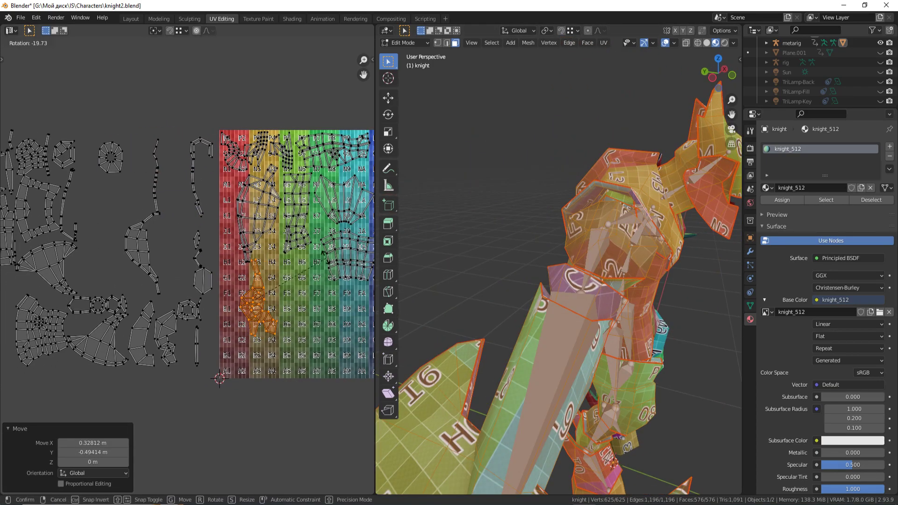
key(Return)
Reposition that island and confirm its spot on the grid.
scroll(320, 228, up, 1)
scroll(272, 269, up, 1)
key(g)
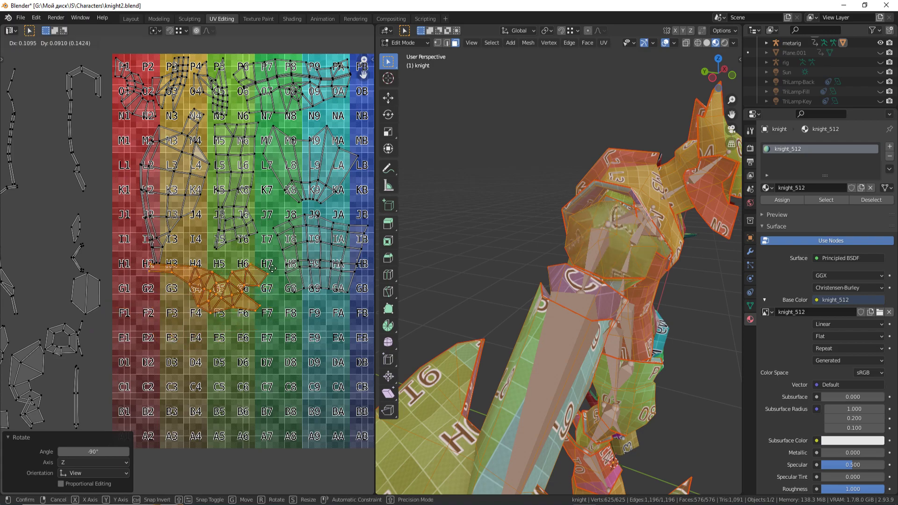
scroll(307, 260, down, 2)
click(234, 262)
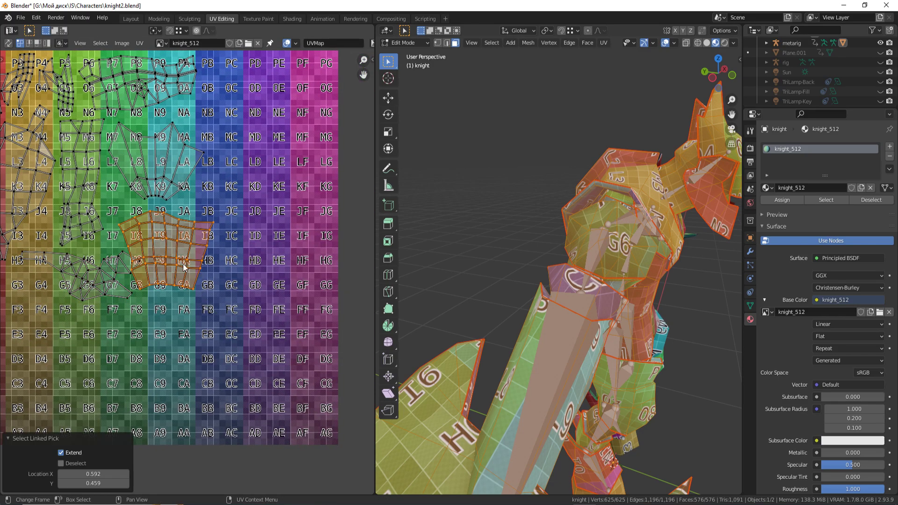
scroll(166, 294, down, 1)
middle_drag(167, 295, 273, 275)
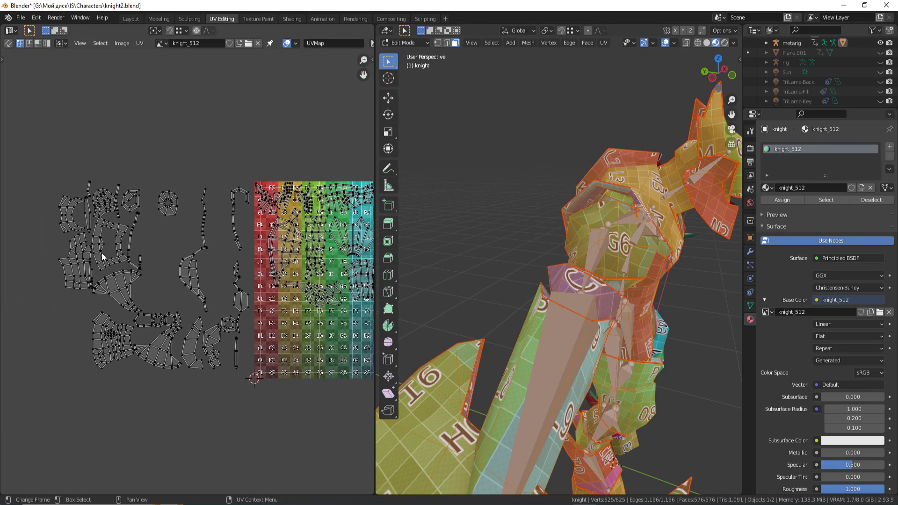
Select another island and move it onto the grid in two passes.
key(l)
scroll(249, 240, up, 2)
scroll(248, 240, down, 2)
key(g)
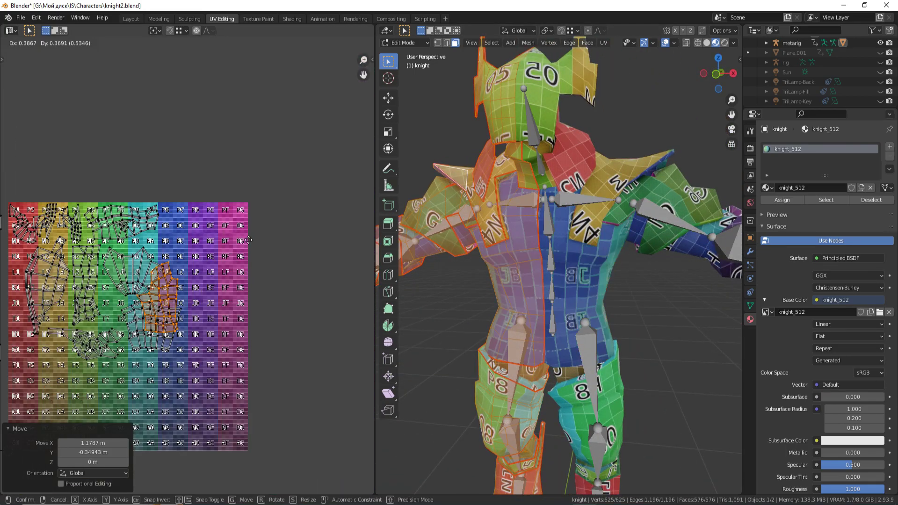
click(260, 212)
scroll(260, 212, up, 2)
key(g)
click(225, 239)
scroll(226, 239, down, 3)
Select a loose island and drop it higher in the lower-left grid cells.
click(279, 144)
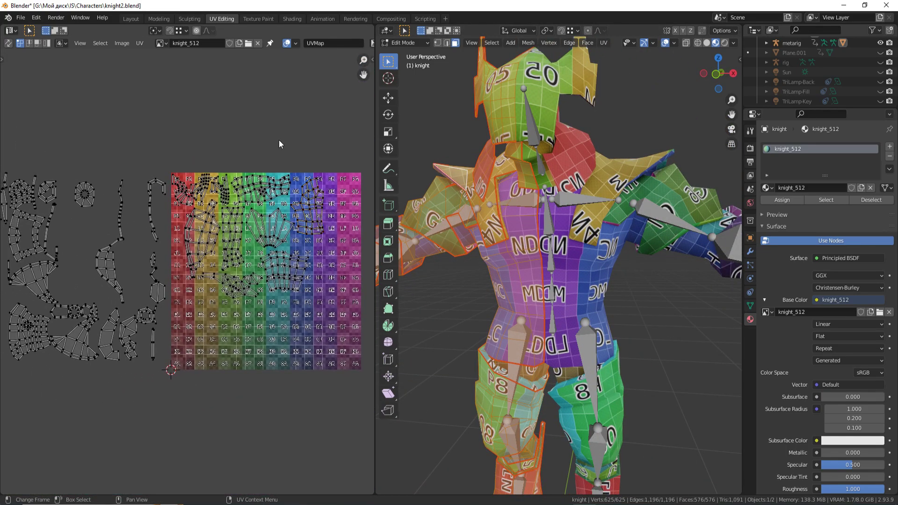
key(g)
click(281, 323)
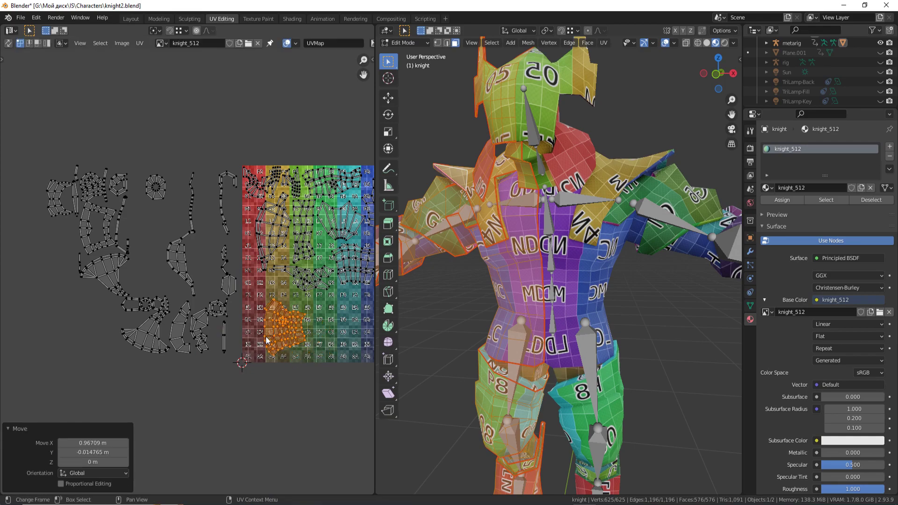
scroll(240, 323, up, 2)
key(l)
key(g)
click(243, 304)
Fine-tune the island's fit over the E1–G4 cells, then deselect it.
mouse_move(467, 304)
middle_down()
mouse_move(561, 301)
mouse_move(514, 299)
middle_up()
scroll(514, 300, up, 5)
middle_drag(320, 278, 304, 280)
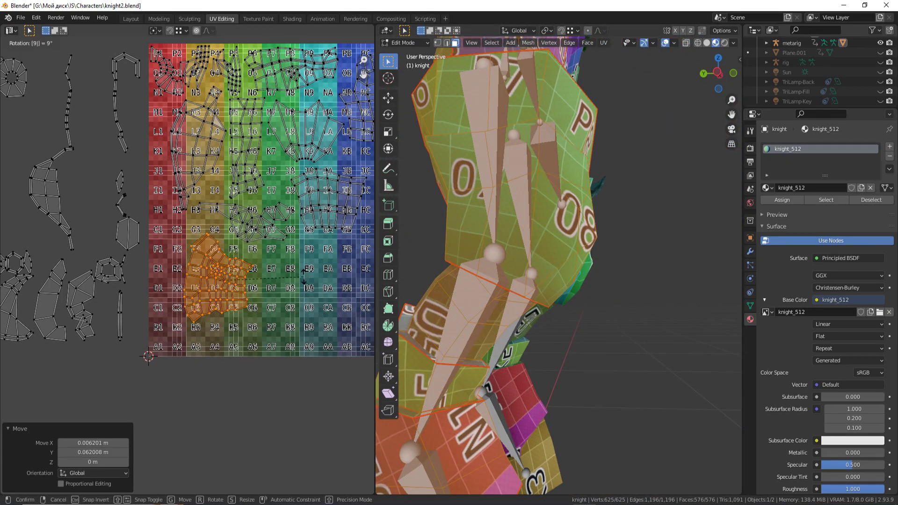
key(Escape)
middle_drag(514, 281, 585, 280)
scroll(281, 261, up, 3)
key(g)
click(291, 265)
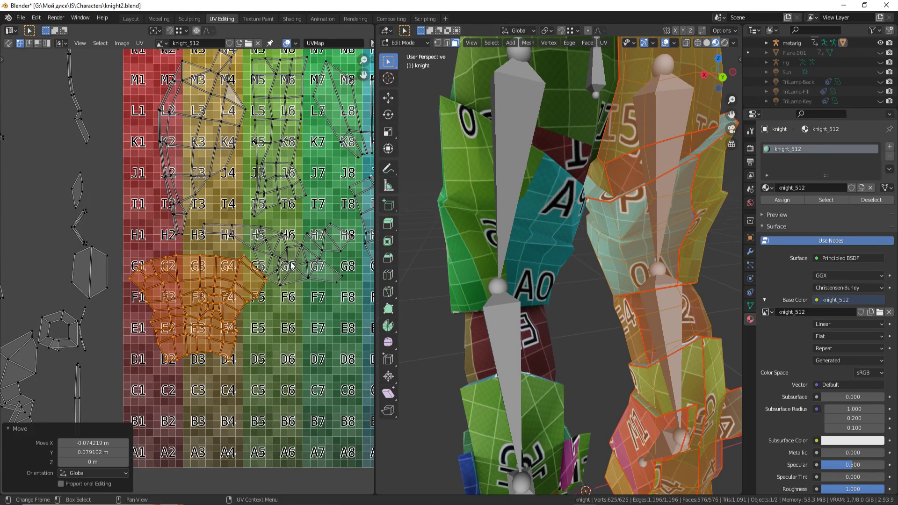
key(alt+a)
scroll(187, 280, down, 4)
Select the fan-shaped island and rotate it onto the texture grid.
key(l)
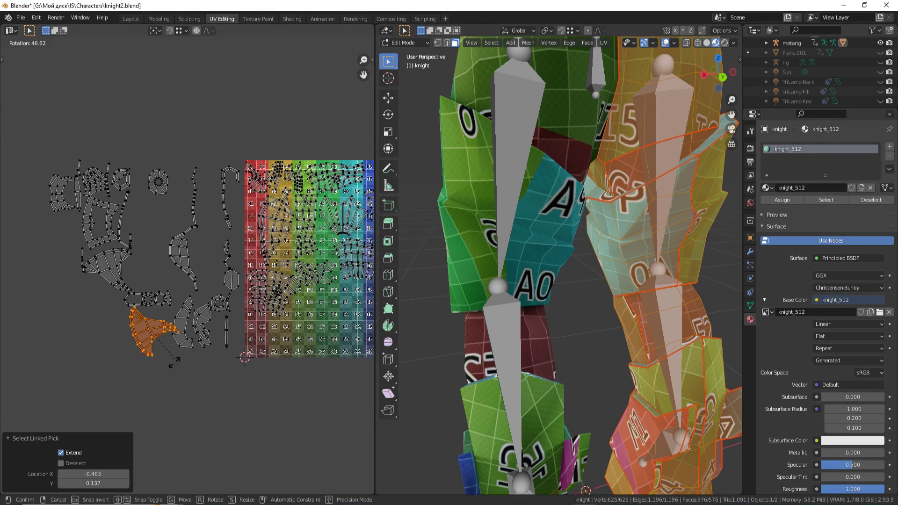
key(Escape)
middle_drag(174, 362, 50, 321)
key(g)
click(191, 280)
mouse_move(467, 280)
middle_down()
mouse_move(508, 282)
mouse_move(374, 226)
middle_up()
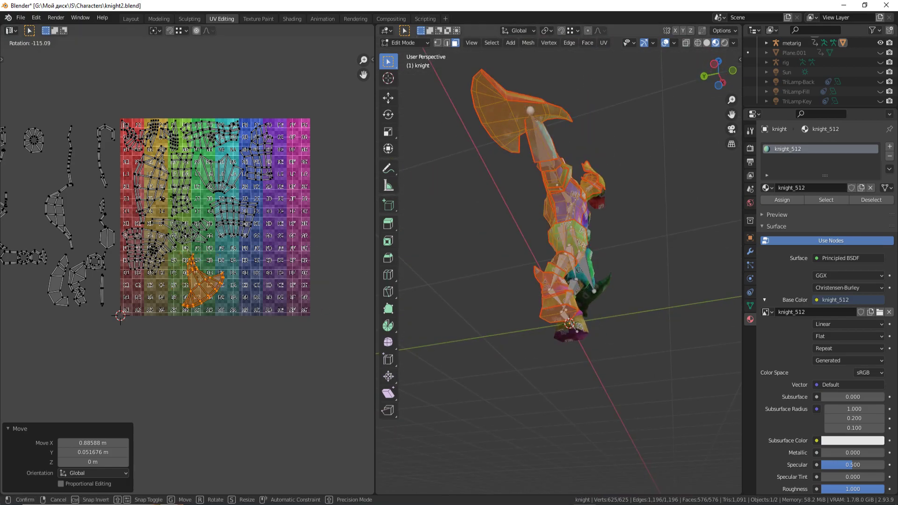
click(304, 273)
Reposition the fan island twice to settle it on the texture.
scroll(191, 267, up, 3)
key(g)
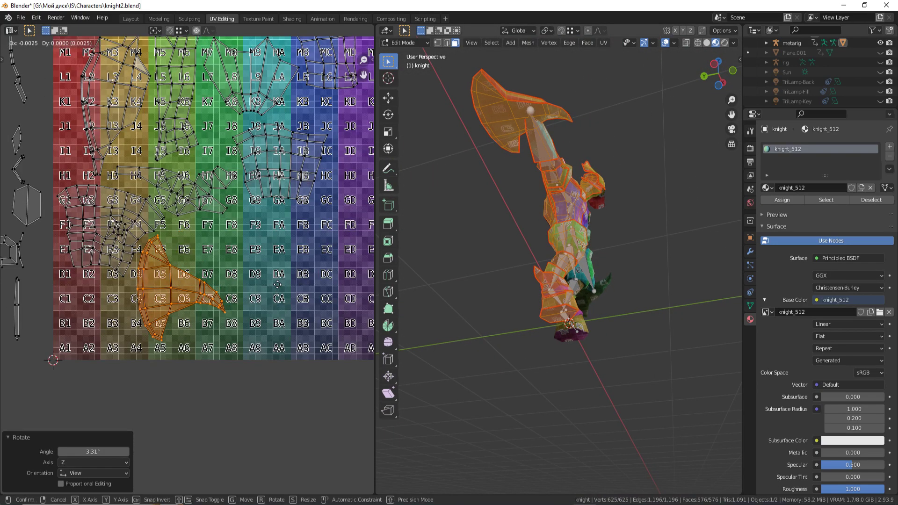
scroll(277, 284, down, 3)
click(93, 252)
key(g)
click(355, 299)
mouse_move(468, 327)
middle_down()
mouse_move(497, 344)
mouse_move(510, 337)
middle_up()
middle_drag(359, 304, 277, 298)
Rotate the fan island to fit free grid space and confirm its place.
key(r)
scroll(291, 287, up, 3)
key(r)
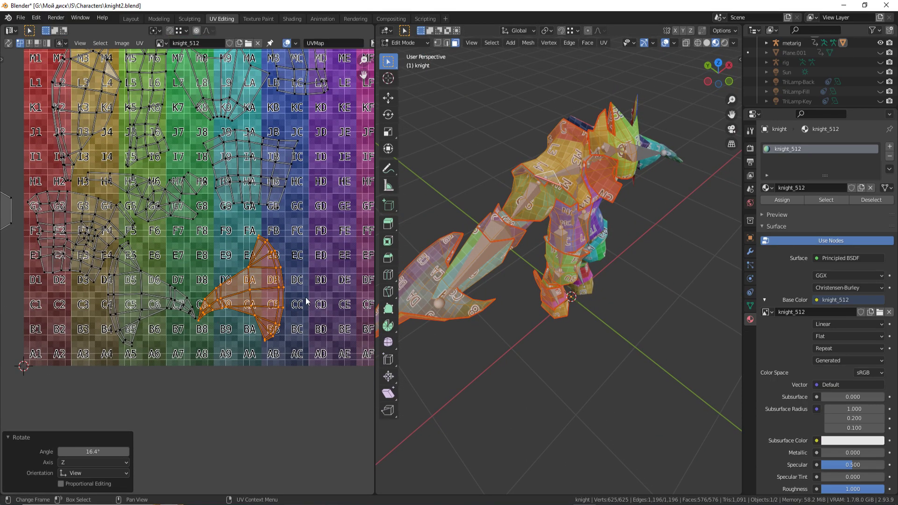
click(326, 256)
scroll(282, 264, down, 2)
scroll(282, 263, down, 2)
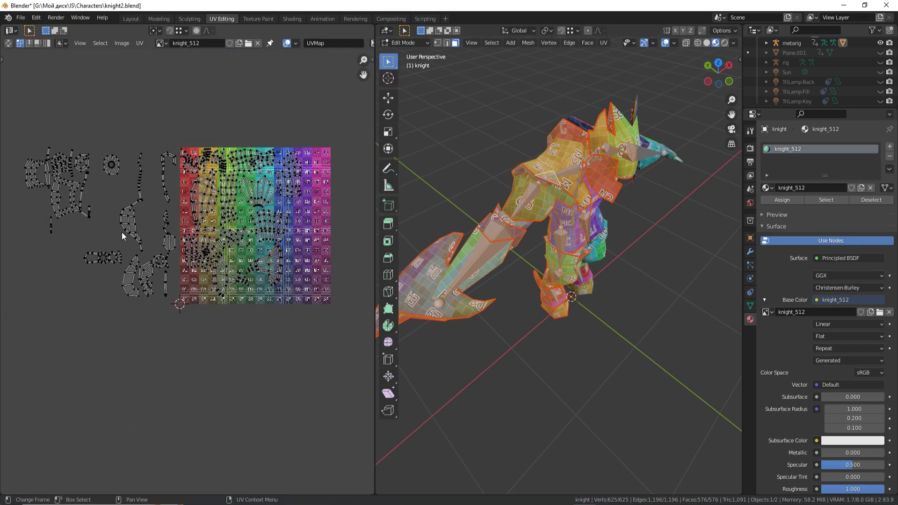
click(293, 229)
Move the orange island and bring the loose islands left of the texture into view.
middle_drag(538, 280, 584, 290)
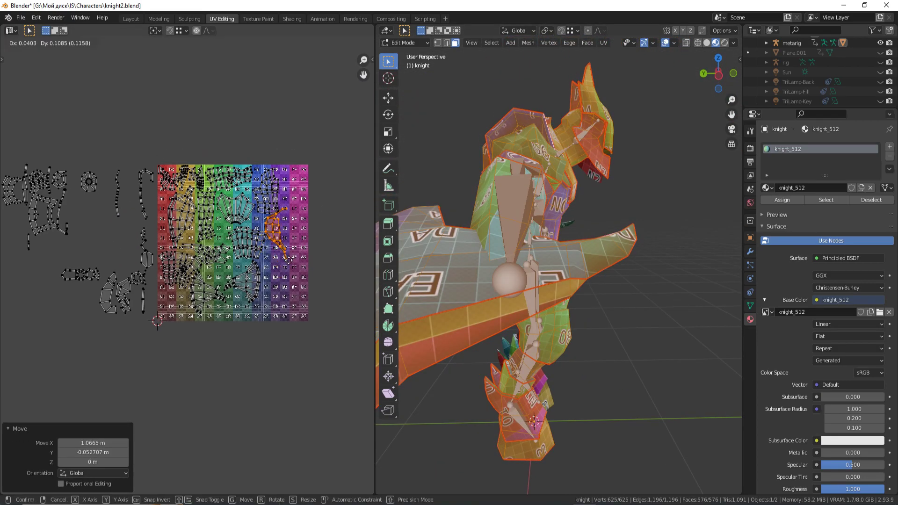
scroll(192, 307, up, 2)
scroll(192, 308, up, 2)
key(g)
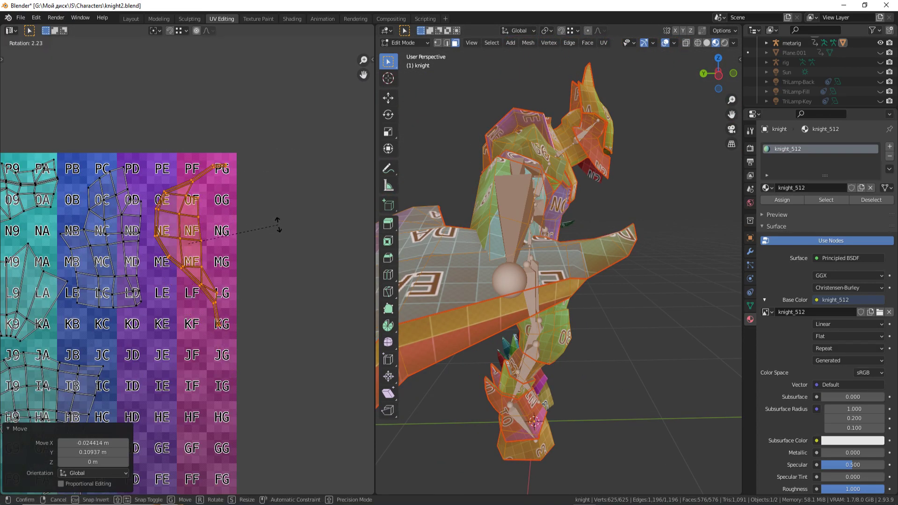
scroll(256, 252, down, 4)
middle_drag(47, 201, 101, 199)
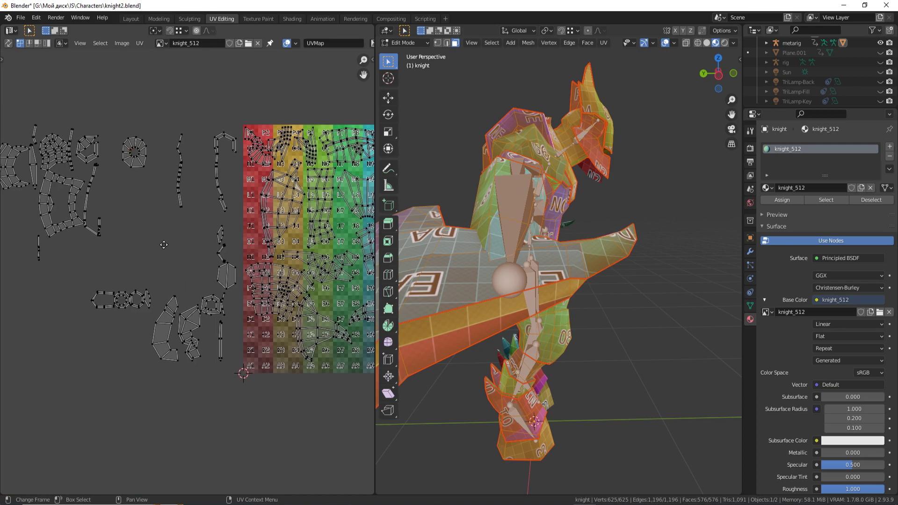
Select a loose strip island, try scaling it, then cancel the change.
key(l)
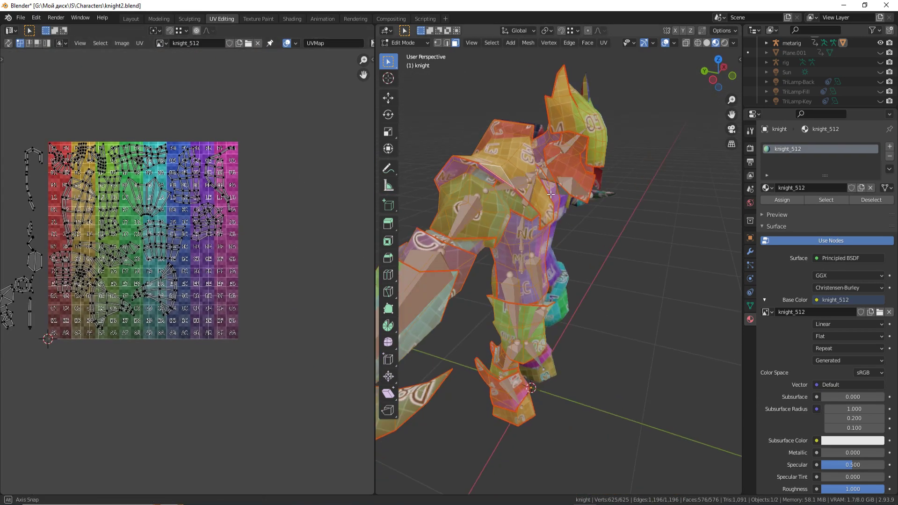
scroll(165, 152, up, 2)
click(548, 173)
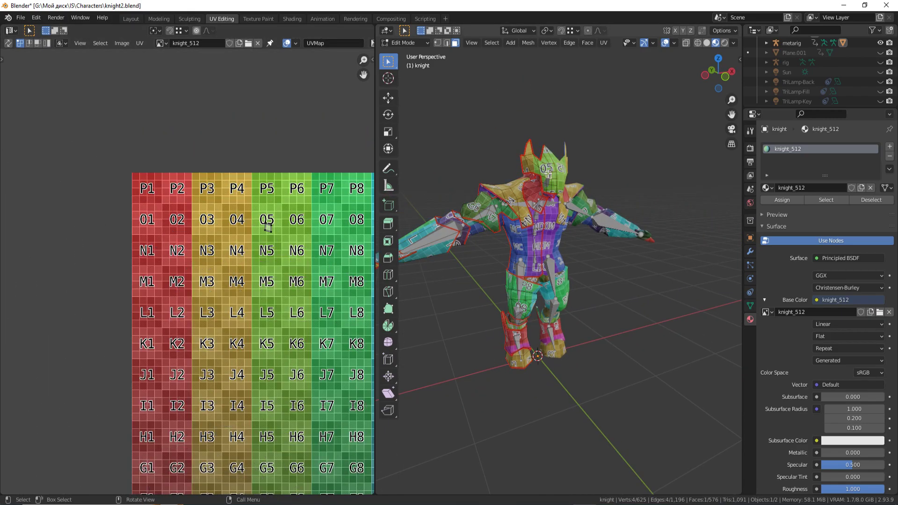
key(a)
scroll(339, 249, up, 3)
key(l)
key(s)
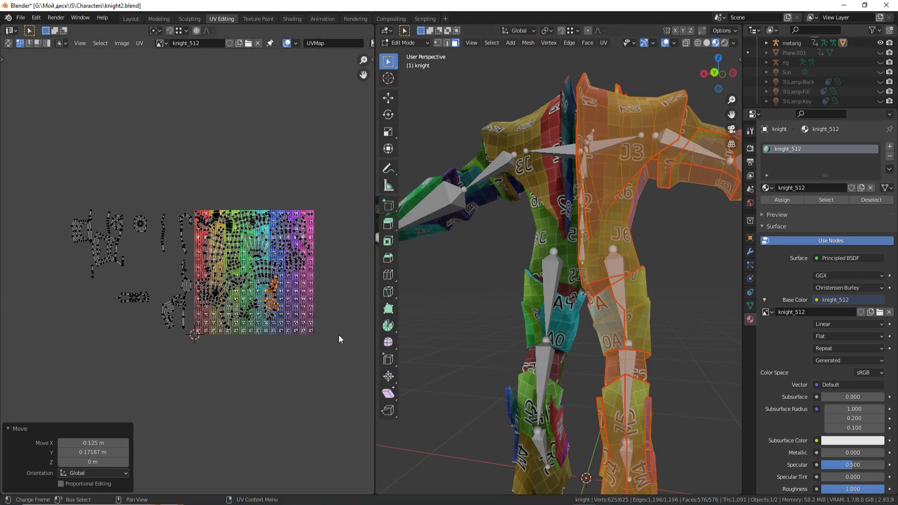
right_click(296, 331)
Move the small hexagon island into free space on the grid.
scroll(297, 327, up, 5)
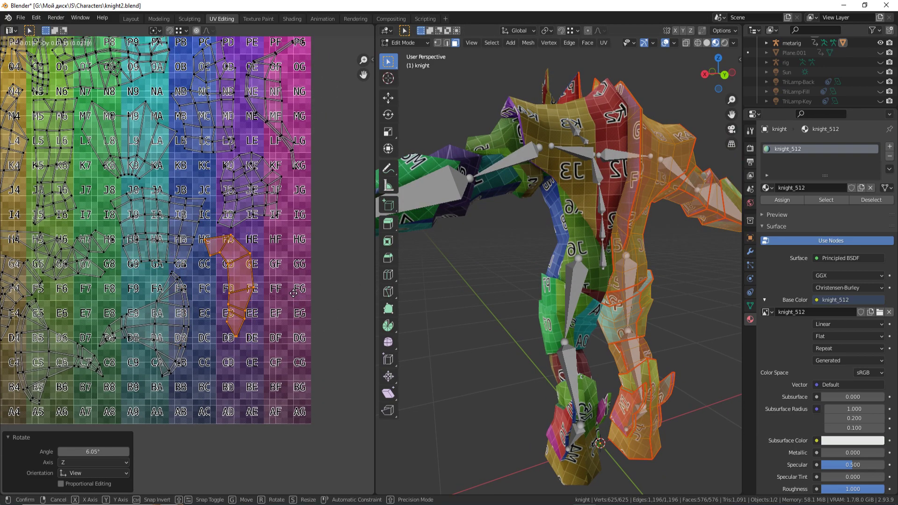
scroll(196, 234, down, 3)
scroll(196, 234, up, 1)
key(l)
key(g)
click(277, 287)
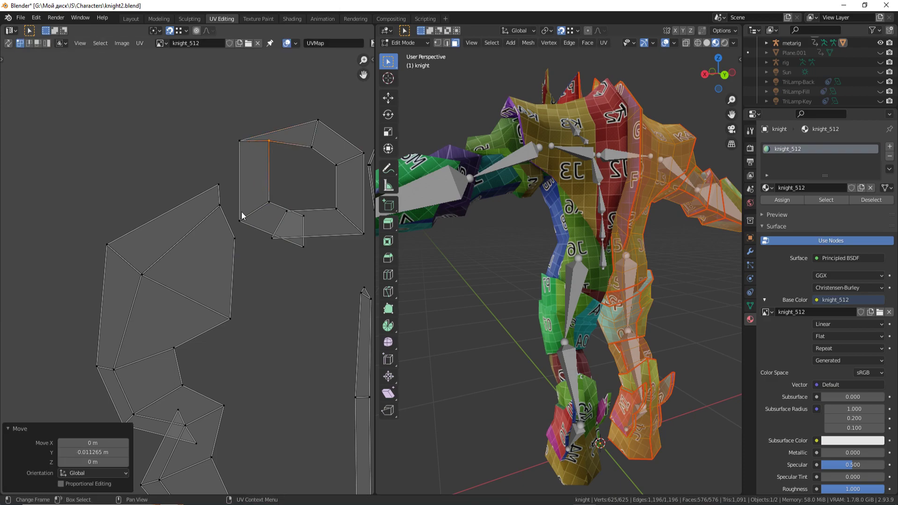
Apply an operation from the UV context menu to the selected strip.
right_click(220, 172)
click(219, 170)
scroll(229, 233, up, 4)
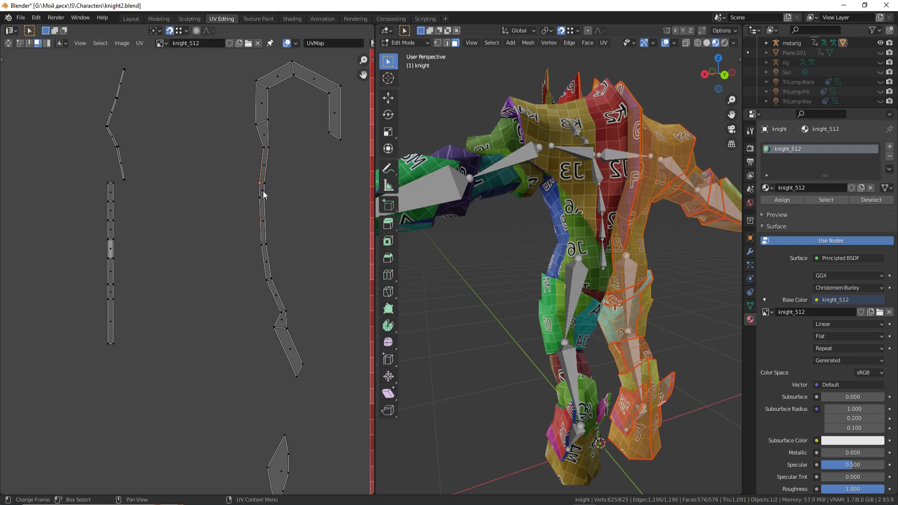
scroll(184, 182, up, 5)
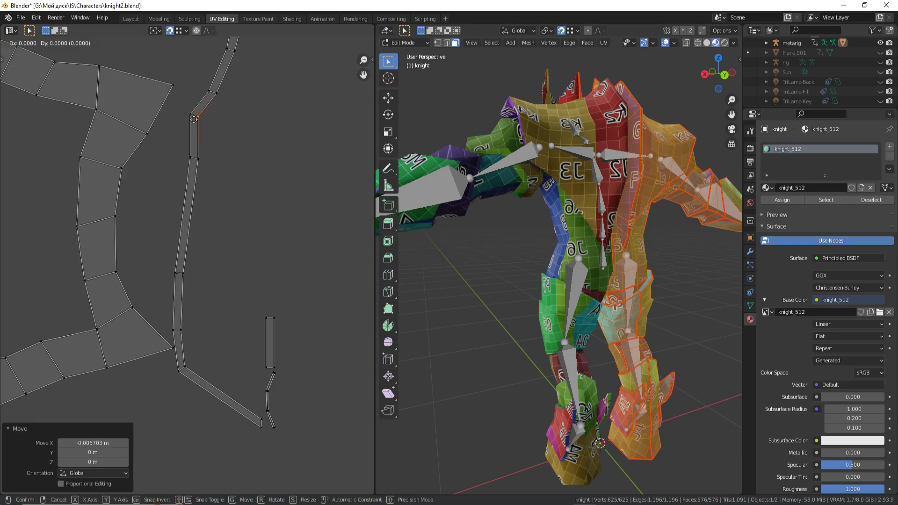
scroll(195, 139, down, 8)
scroll(277, 216, up, 5)
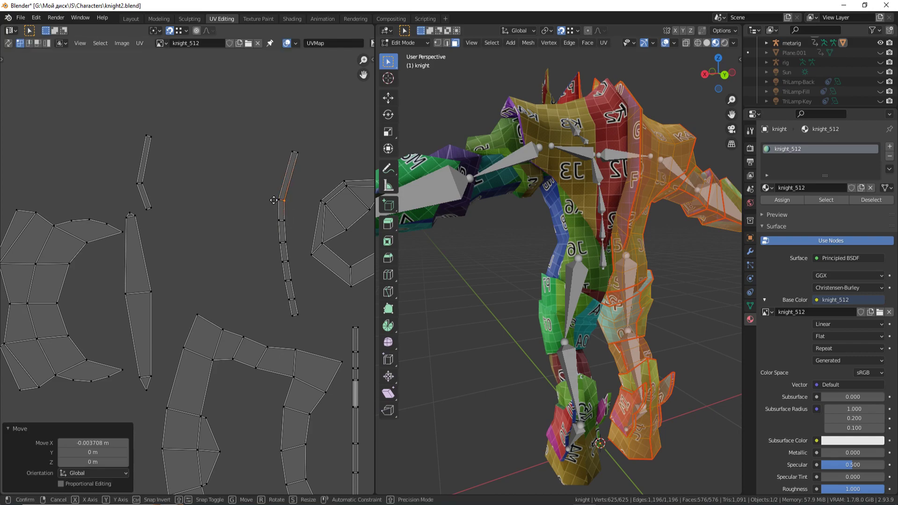
Straighten the bent strips with Follow Active Quads, each from a reference face.
click(281, 213)
key(shift+r)
click(142, 136)
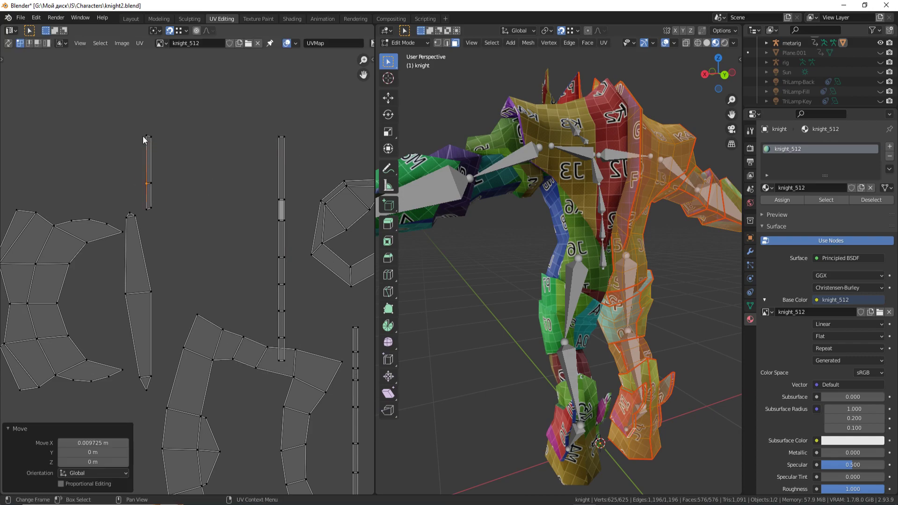
click(150, 187)
key(shift+r)
scroll(182, 196, down, 3)
scroll(213, 164, up, 3)
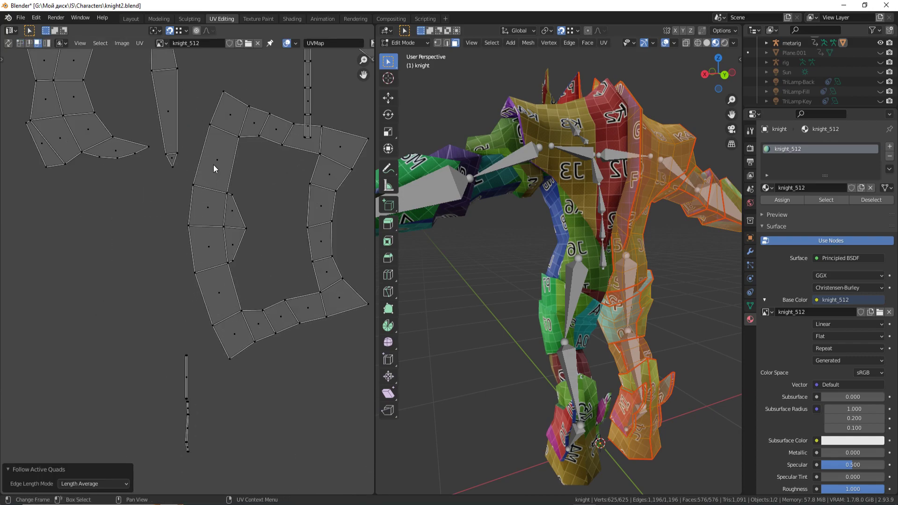
scroll(224, 196, down, 3)
scroll(254, 225, up, 5)
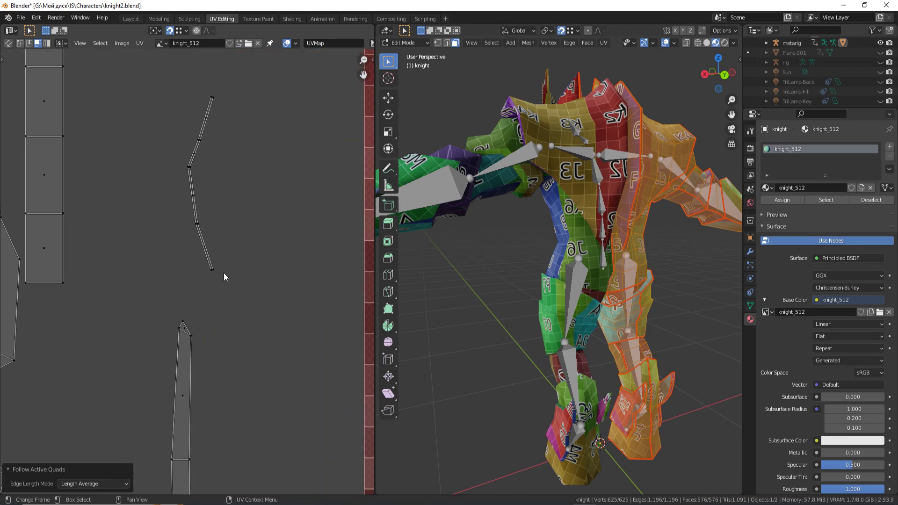
Select the whole straightened strip and scale it up by about 3.249.
key(g)
click(187, 208)
key(shift+r)
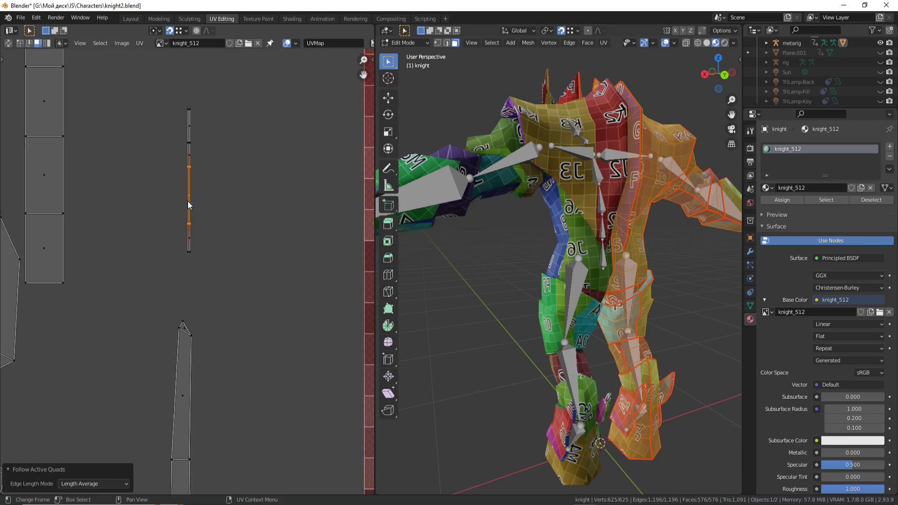
key(l)
scroll(187, 201, down, 2)
key(s)
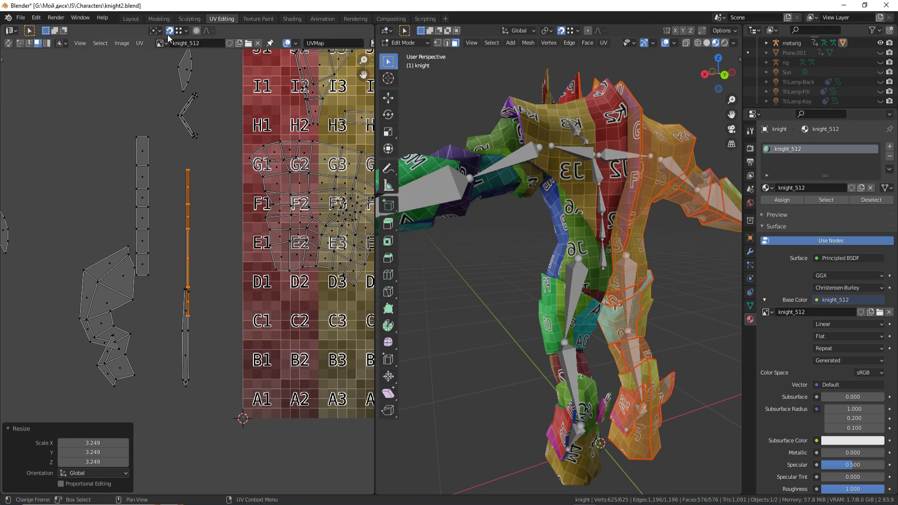
Place the strip in the L1–M1 column and the diamond island onto cell I1.
click(197, 148)
scroll(133, 220, down, 2)
key(g)
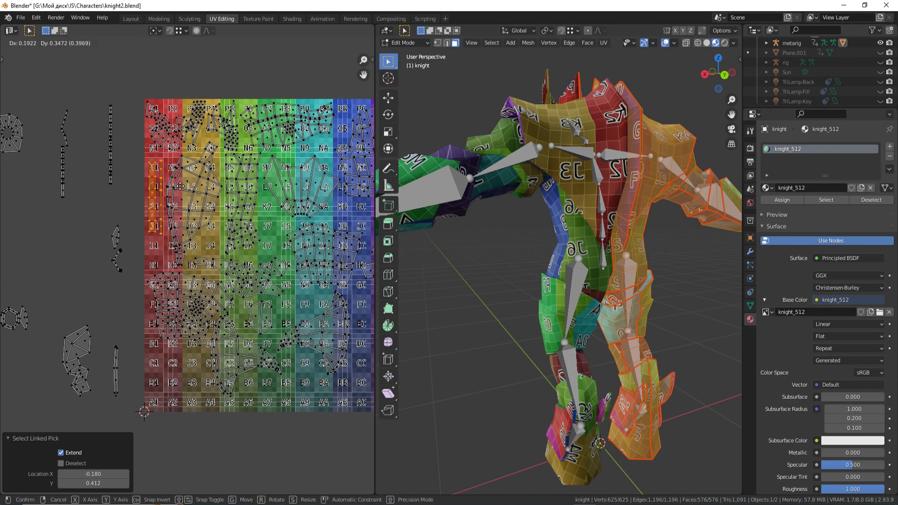
click(177, 173)
key(l)
scroll(169, 229, up, 3)
key(g)
click(179, 269)
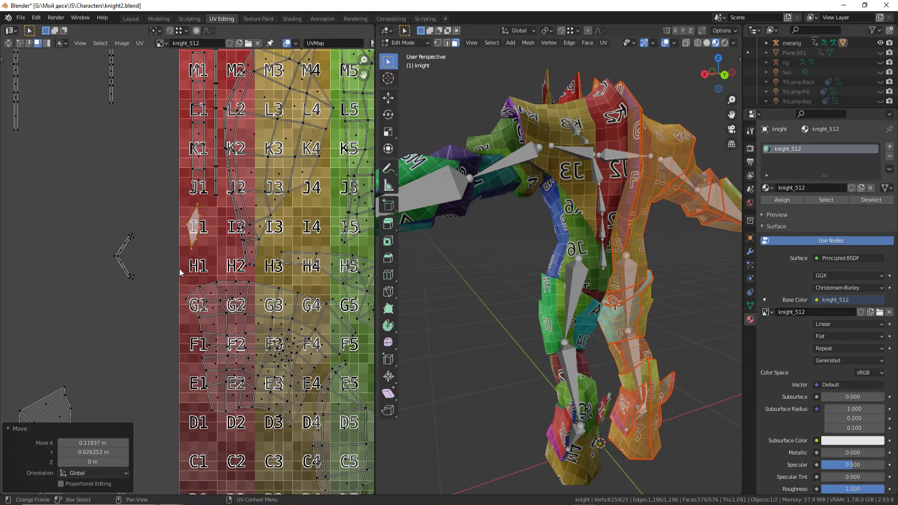
scroll(219, 272, down, 6)
scroll(203, 164, up, 3)
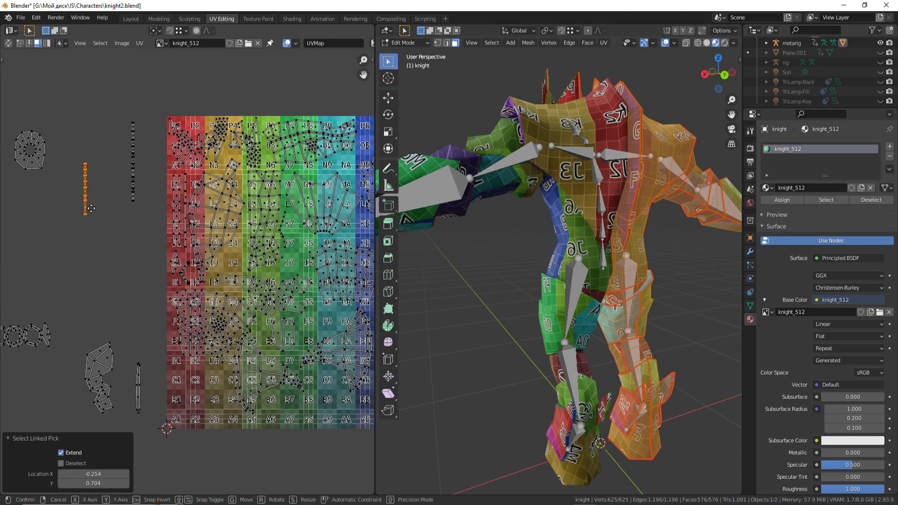
Move the strip island into the E column, leaving its size unchanged.
key(g)
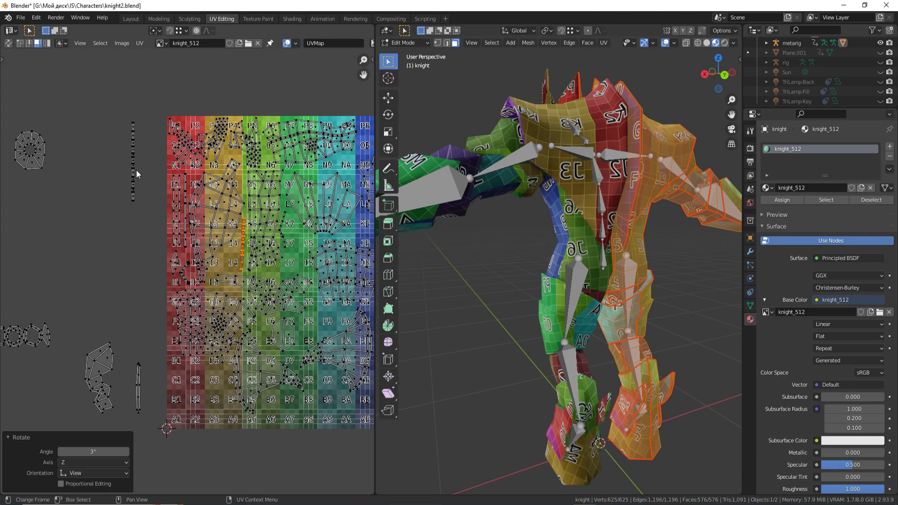
click(321, 310)
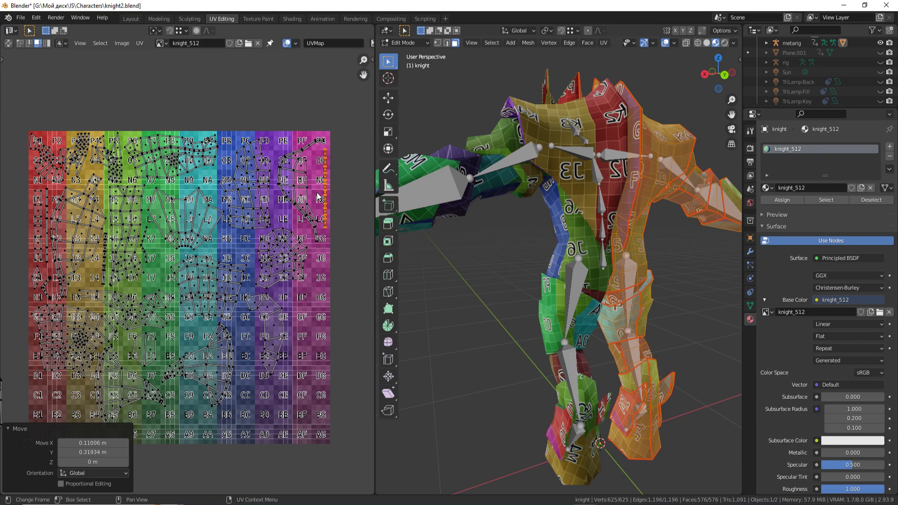
scroll(318, 196, up, 5)
scroll(318, 197, down, 2)
scroll(318, 196, down, 3)
scroll(80, 142, up, 2)
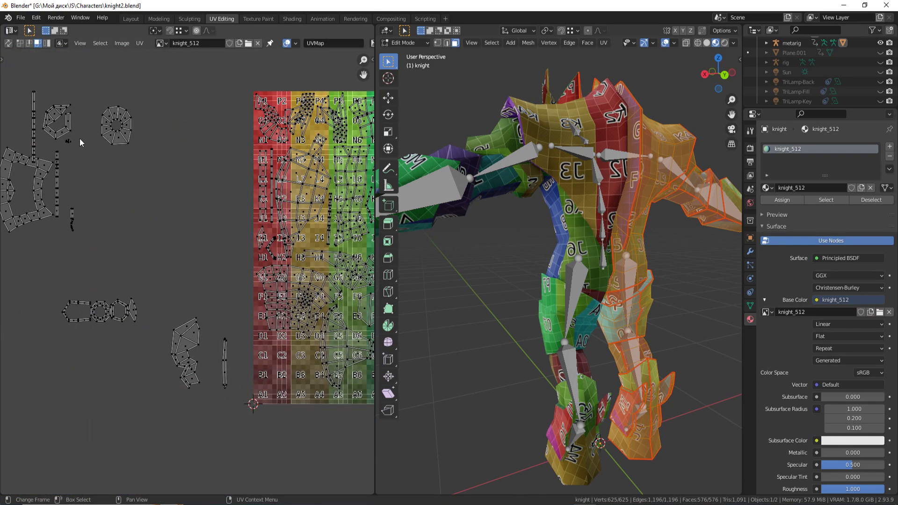
key(Escape)
scroll(73, 226, up, 3)
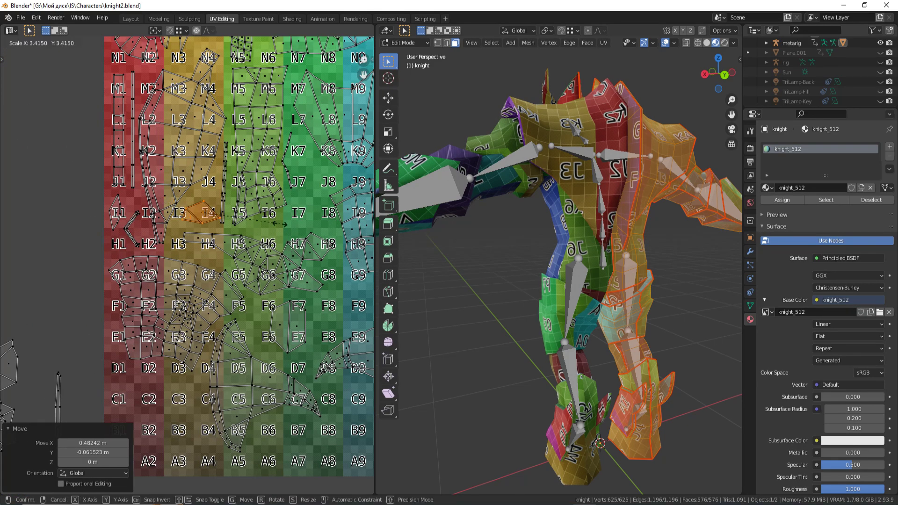
key(Escape)
scroll(199, 248, down, 4)
Drop a small island into the B3 area and move a strip toward F9.
key(l)
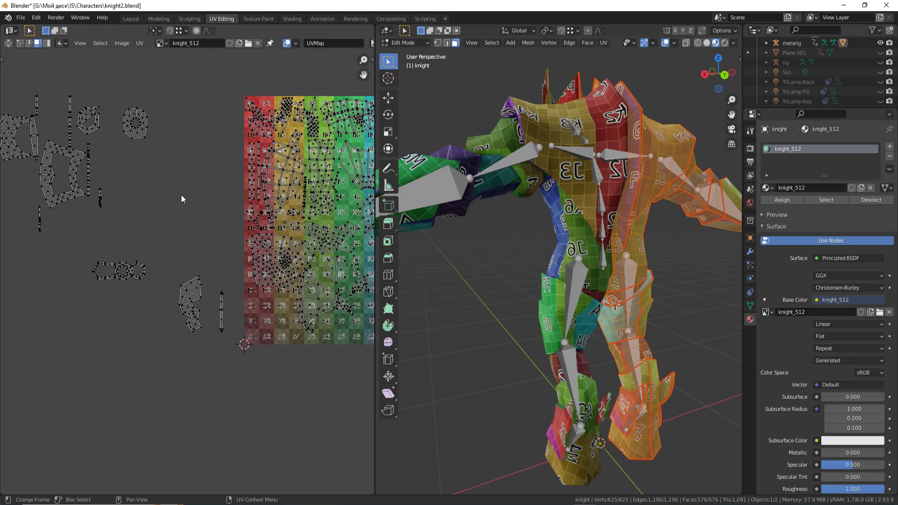
click(100, 194)
scroll(140, 267, up, 3)
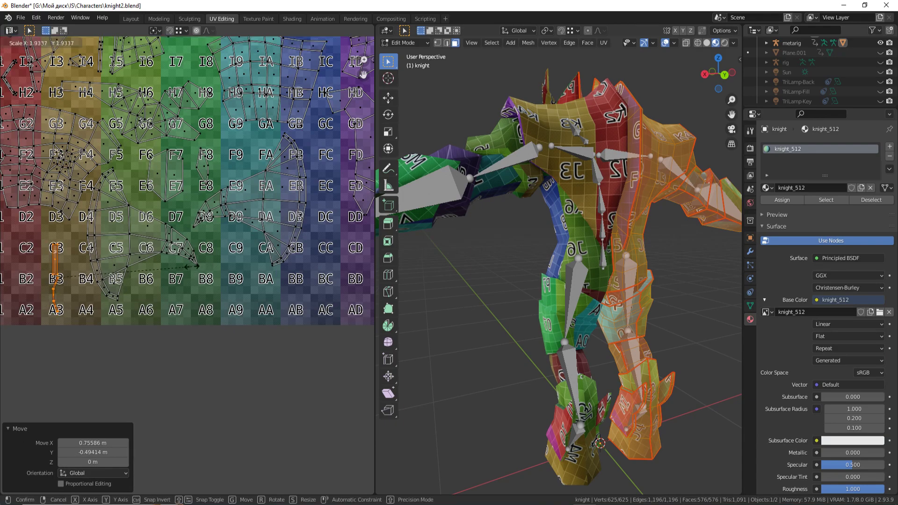
key(Escape)
key(l)
middle_drag(191, 267, 224, 320)
key(g)
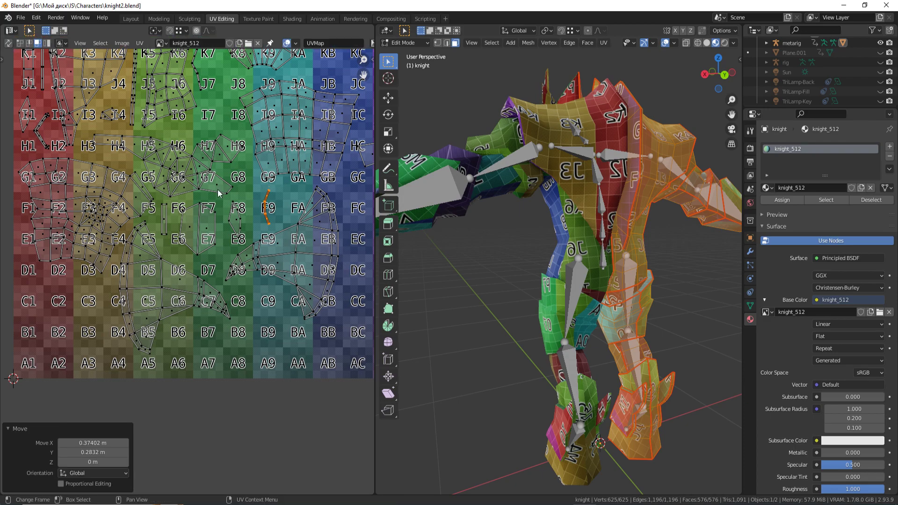
scroll(79, 344, down, 5)
scroll(56, 224, up, 4)
Bring the ring island inside the texture and reposition the strip near B3/B4.
key(l)
key(g)
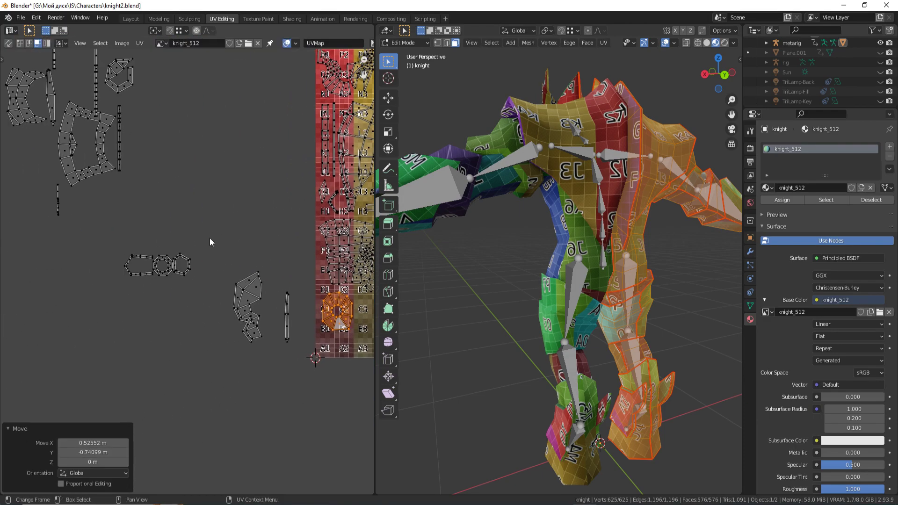
click(100, 237)
key(l)
key(g)
key(Return)
scroll(280, 210, up, 3)
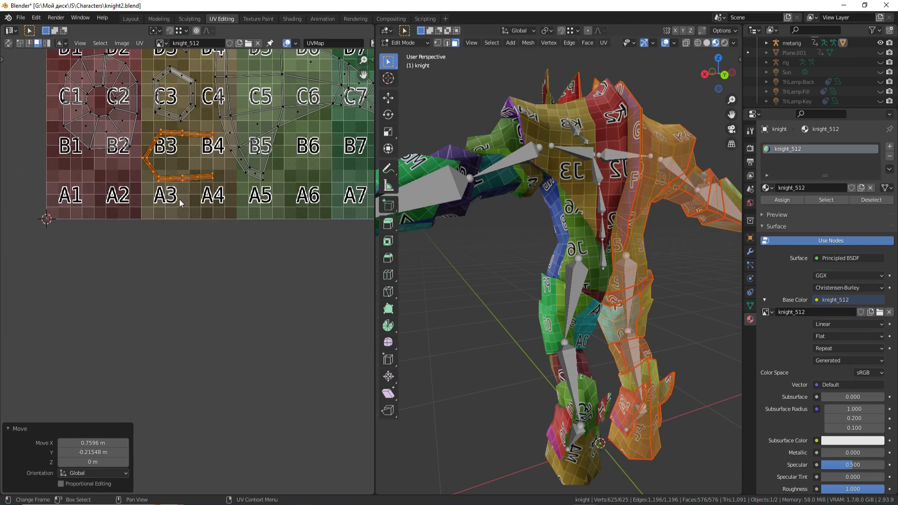
scroll(280, 210, down, 4)
scroll(284, 232, up, 2)
Turn another strip island 90 degrees to horizontal and place it in the texture.
key(l)
key(g)
key(0)
key(Return)
scroll(321, 220, up, 2)
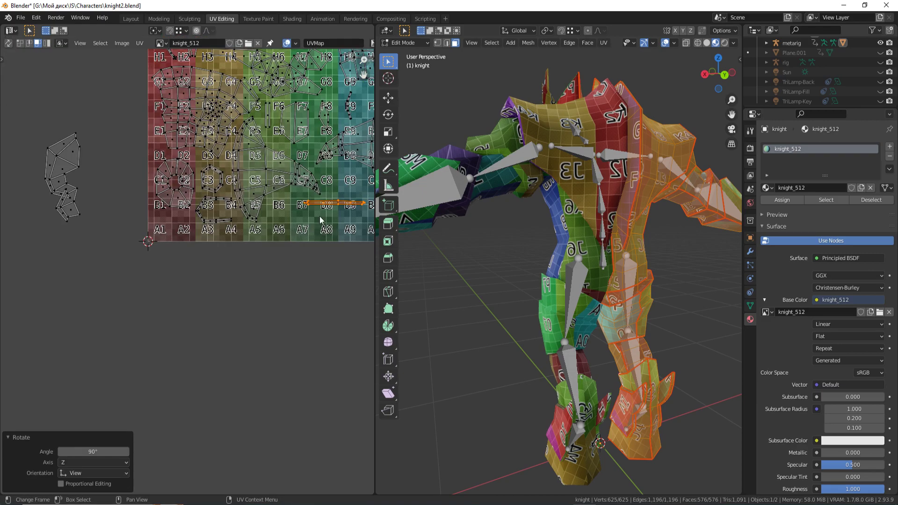
key(Return)
scroll(195, 280, down, 3)
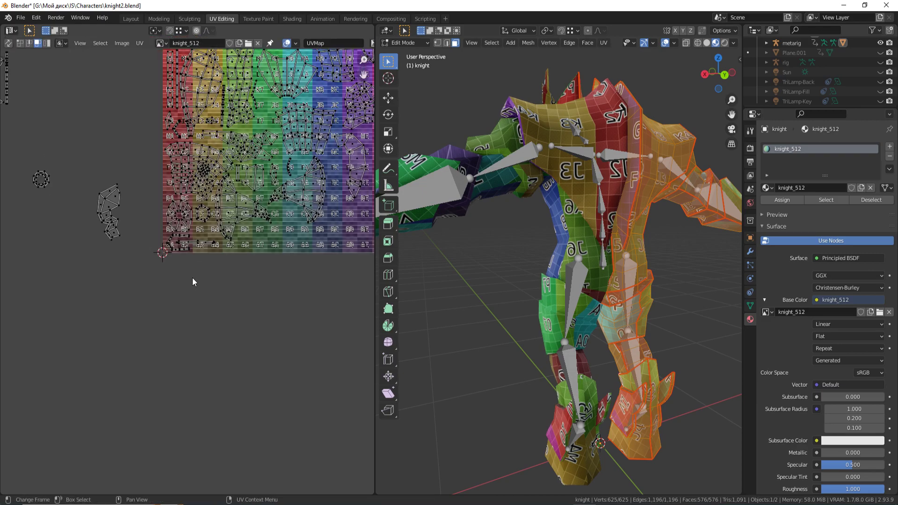
Move the octagon island near the texture's lower right corner.
key(l)
key(g)
key(Return)
scroll(106, 178, up, 1)
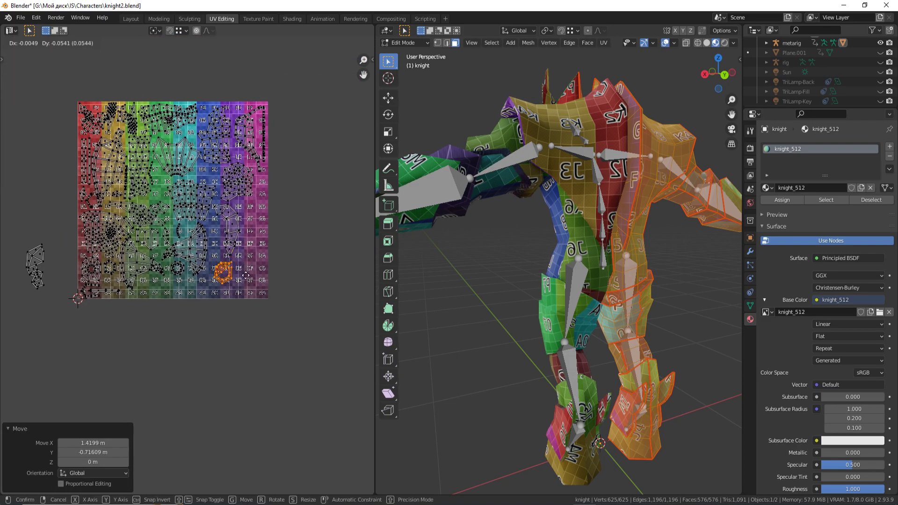
scroll(106, 178, up, 2)
scroll(106, 179, down, 3)
key(Return)
scroll(327, 260, up, 2)
Undo a resize of the long strip, then drop and select an island below the texture.
key(s)
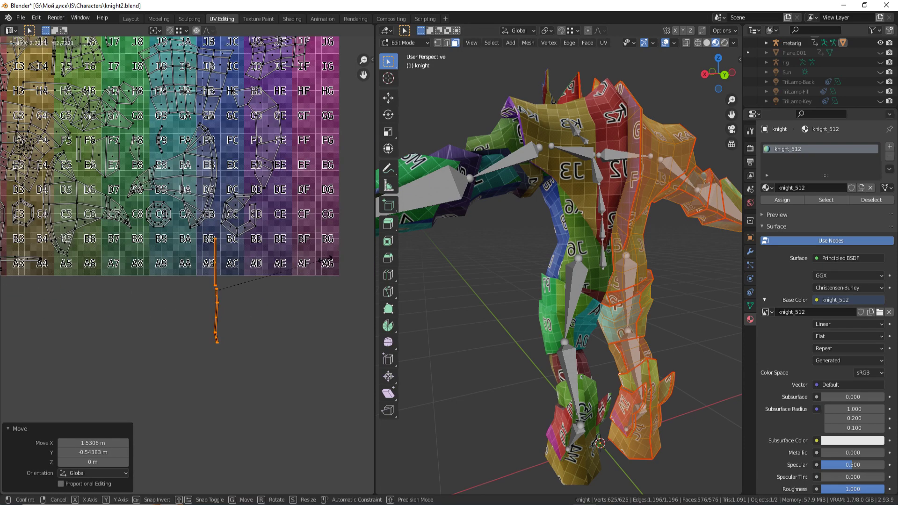
key(ctrl+z)
scroll(290, 155, down, 4)
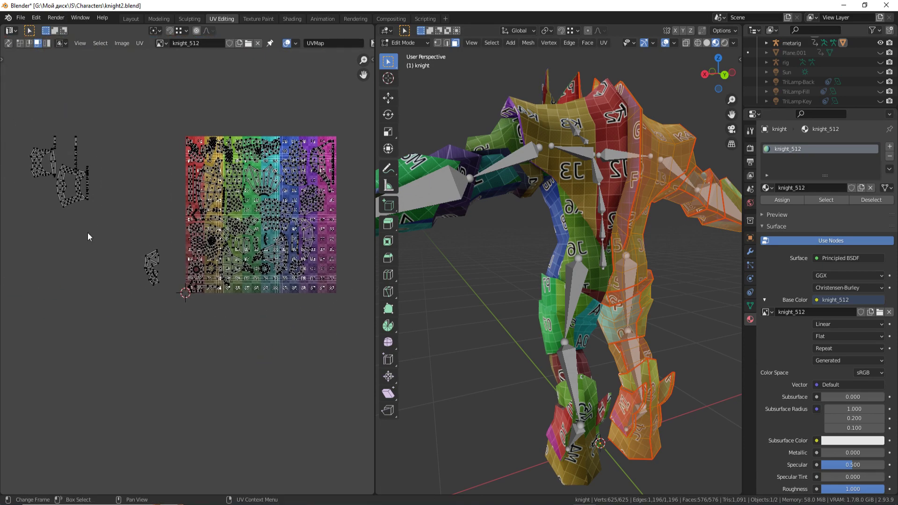
click(340, 311)
scroll(194, 280, up, 2)
click(197, 307)
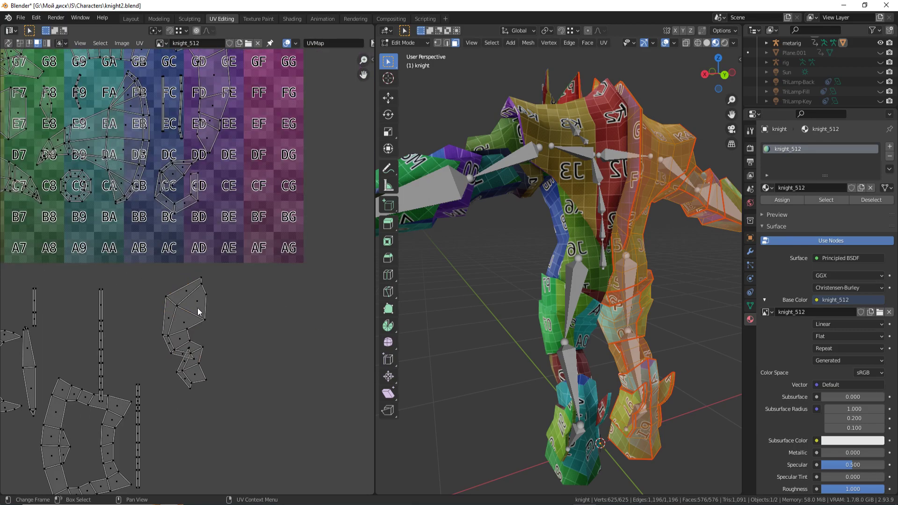
key(l)
scroll(201, 299, up, 2)
scroll(262, 243, up, 3)
Isolate the spiky piece by selecting its connected faces and hiding the rest of the knight.
key(g)
key(alt+z)
mouse_move(482, 267)
middle_down()
mouse_move(456, 253)
mouse_move(532, 241)
mouse_move(501, 267)
middle_up()
key(z)
click(456, 250)
key(ctrl+l)
key(shift+h)
Inspect the isolated piece in wireframe and textured shading, in vertex select mode.
key(shift+z)
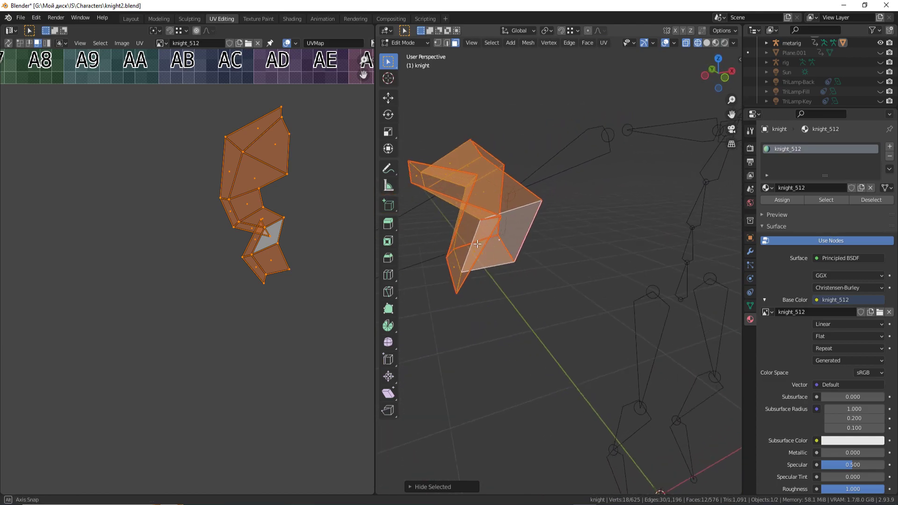
key(z)
click(501, 328)
middle_drag(517, 314, 596, 289)
key(1)
scroll(265, 226, up, 2)
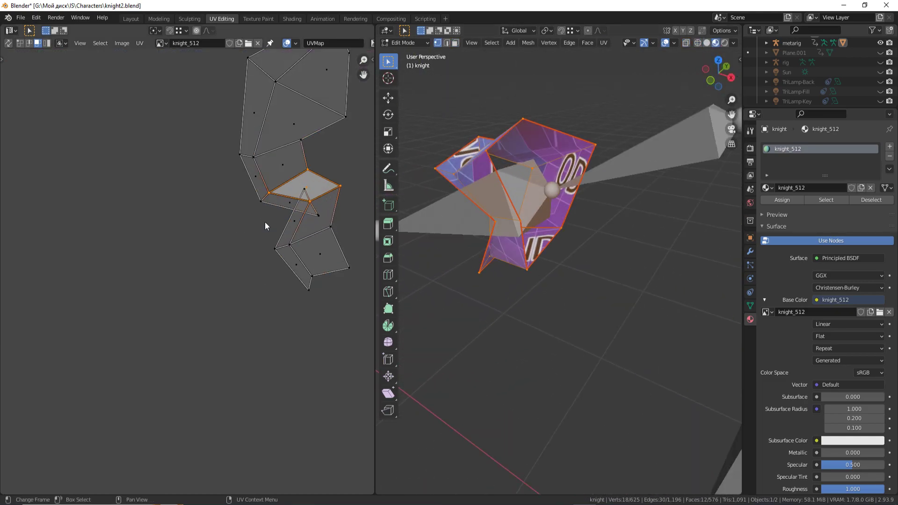
Snap the stray UV vertex onto its partner, merge by distance, and reveal the hidden mesh.
key(g)
click(355, 216)
key(shift+Tab)
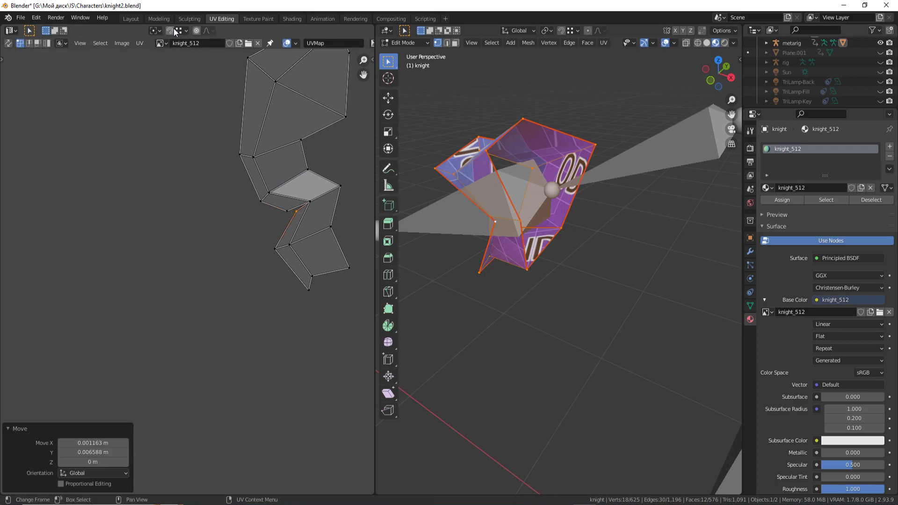
click(230, 128)
click(217, 142)
scroll(248, 268, down, 2)
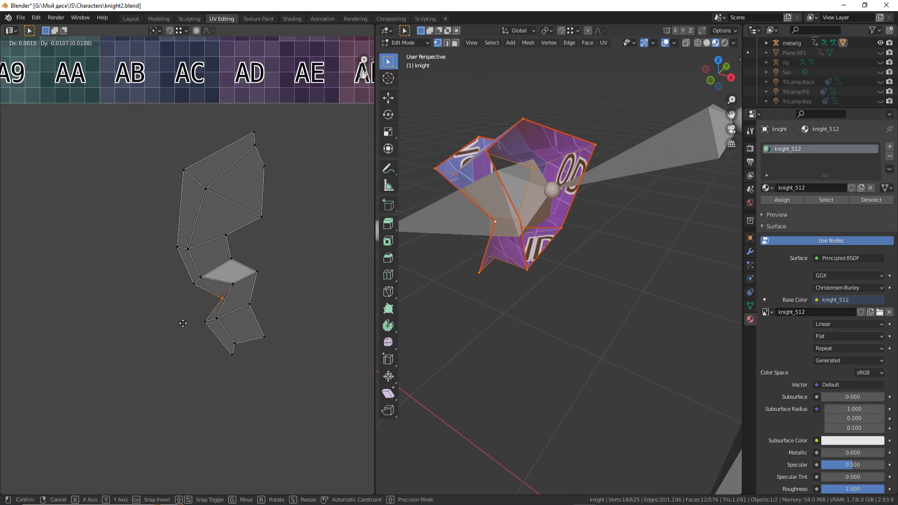
scroll(183, 323, down, 3)
key(alt+h)
Move the spiky island to the texture's upper right and resize the strip below the texture.
key(l)
scroll(311, 332, up, 3)
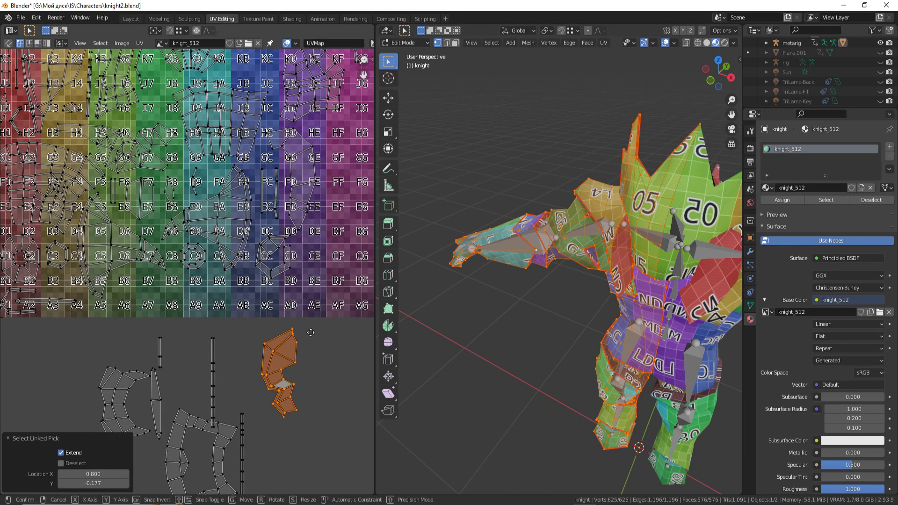
click(310, 200)
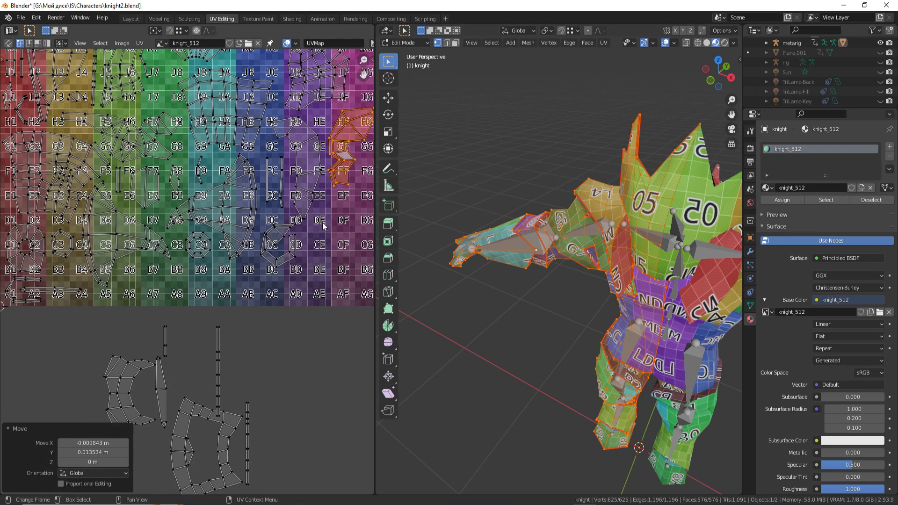
click(164, 341)
scroll(171, 341, down, 3)
key(g)
scroll(215, 269, up, 3)
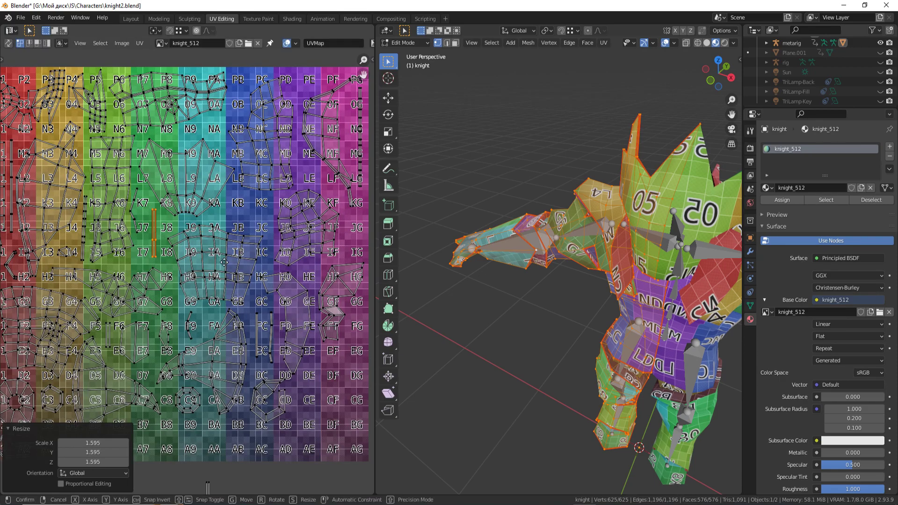
scroll(224, 262, down, 3)
click(210, 353)
Place the strip in the FG column, move another island to the CF–BF area, and rotate the strip.
key(g)
scroll(305, 240, up, 3)
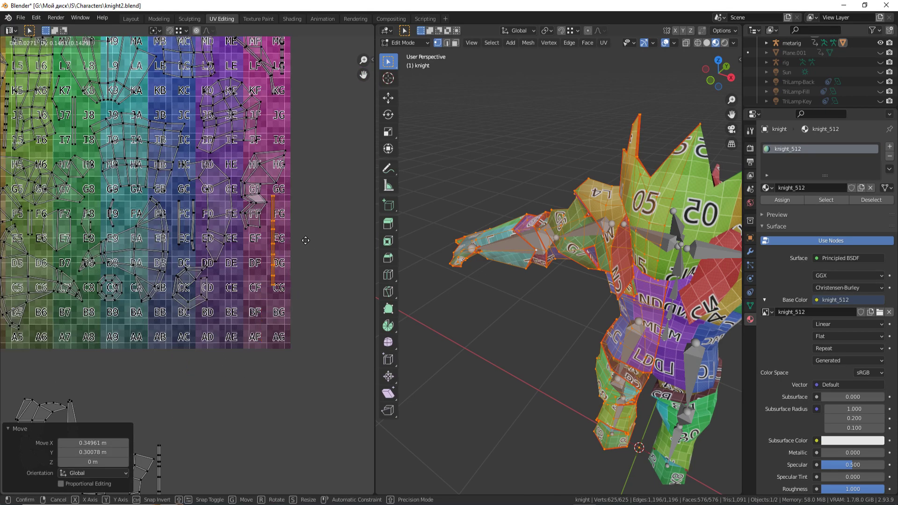
click(305, 240)
scroll(220, 414, down, 3)
click(220, 414)
key(g)
scroll(210, 350, up, 3)
click(359, 230)
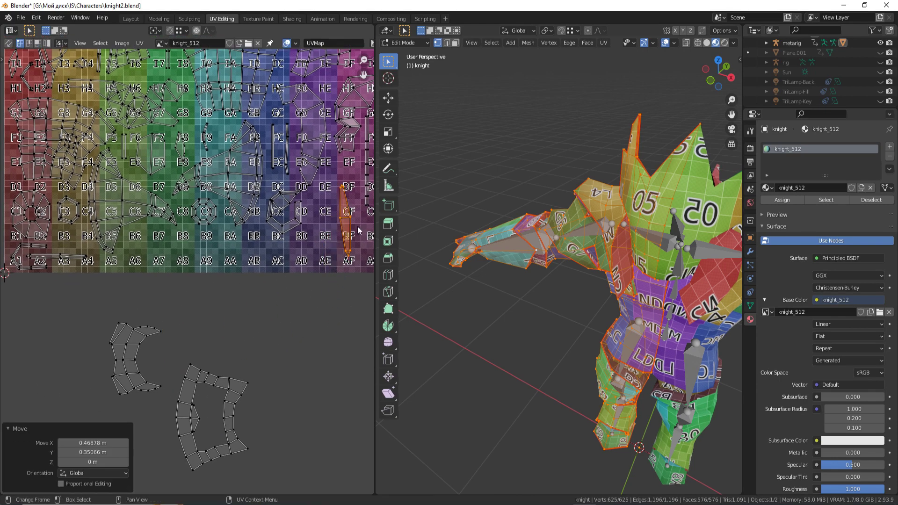
scroll(359, 230, down, 3)
scroll(329, 201, up, 3)
key(r)
click(210, 282)
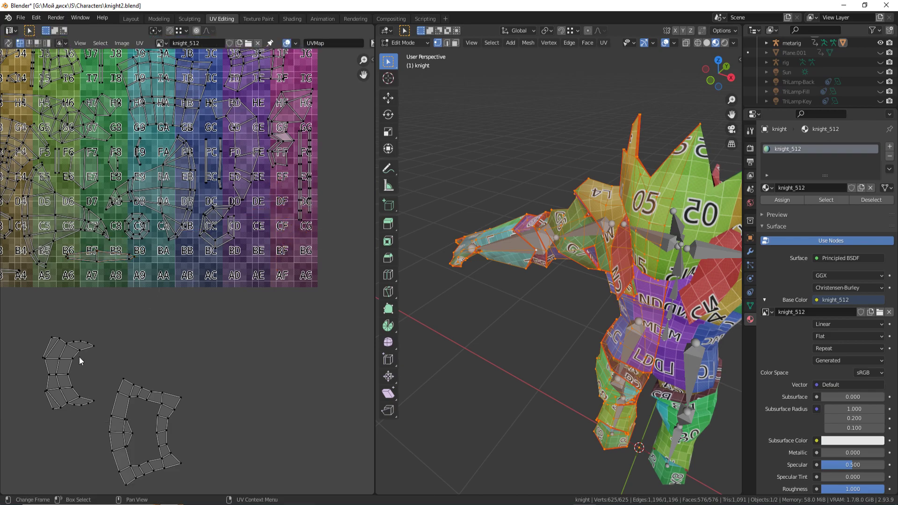
Rotate the crescent island and place it in the CE/BF area, viewing the knight from the front.
click(80, 360)
key(r)
click(75, 369)
key(KP_1)
click(227, 293)
key(g)
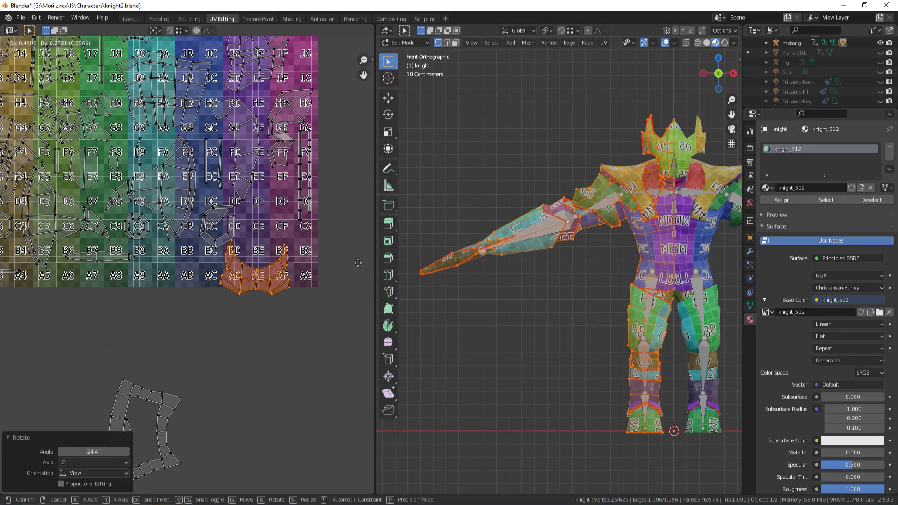
click(262, 264)
scroll(299, 243, up, 3)
scroll(190, 363, down, 3)
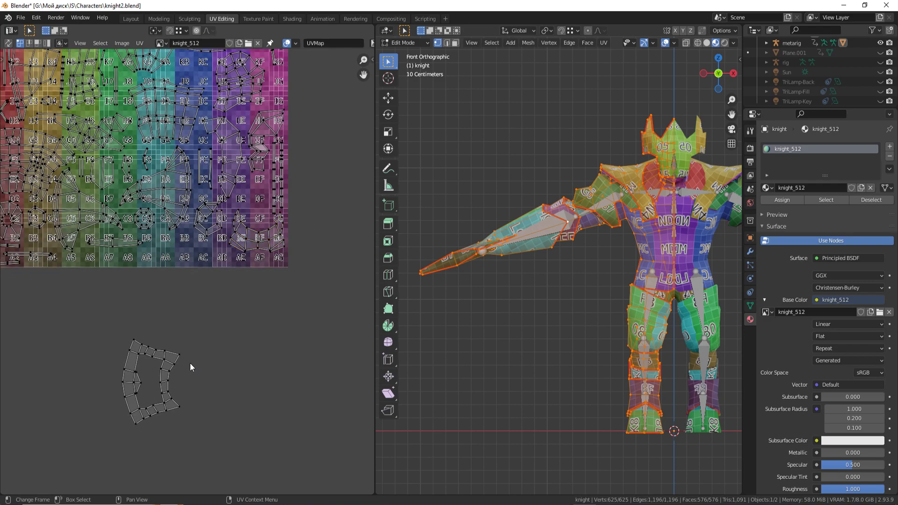
Select the whole grey crescent island and drop it inside the texture.
key(l)
scroll(94, 304, up, 2)
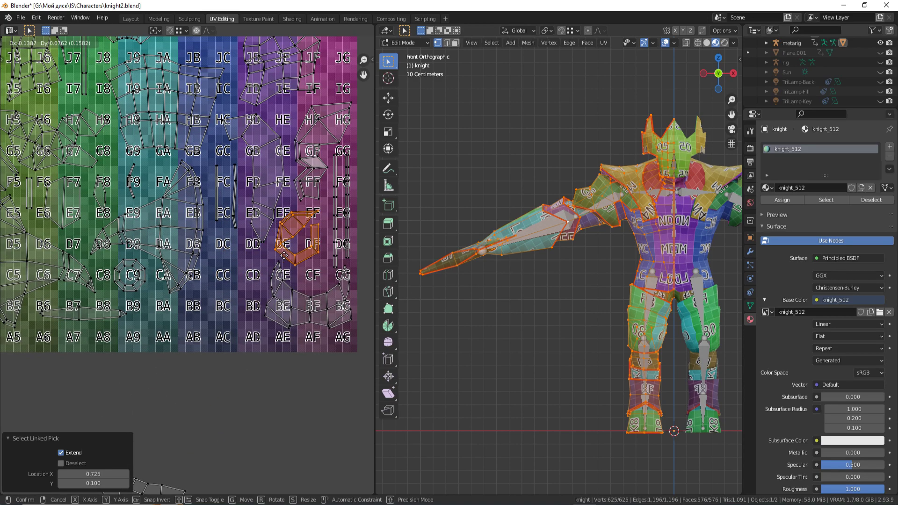
scroll(94, 304, down, 3)
click(178, 400)
key(l)
key(g)
click(222, 299)
Rotate the grey crescent 90° and place it across the B9–AC squares.
text(r)
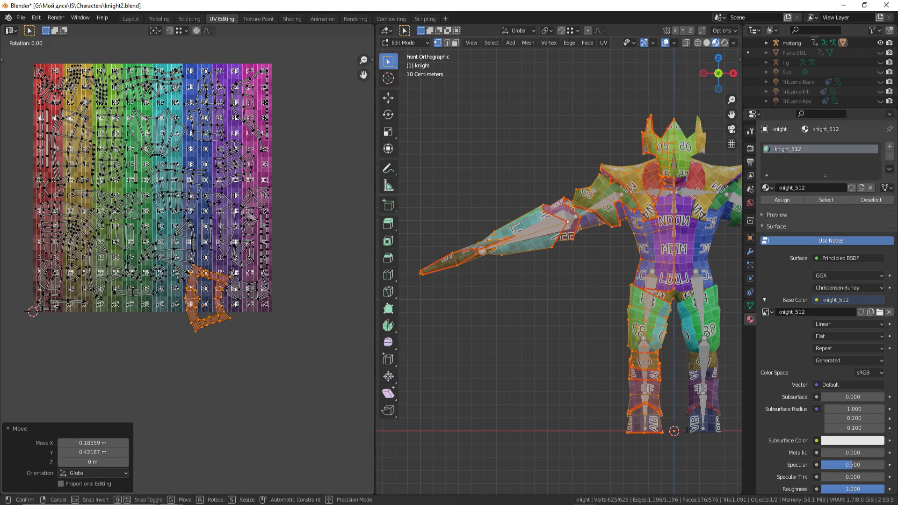
text(90)
key(Return)
scroll(187, 271, up, 3)
key(g)
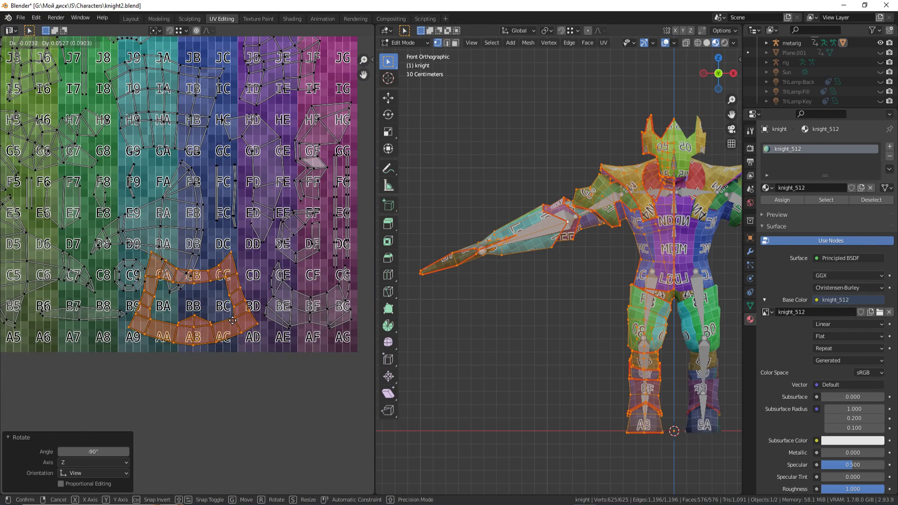
click(232, 321)
scroll(195, 316, down, 2)
key(l)
Move the octagon island from C8 to C3.
key(g)
scroll(230, 303, up, 2)
key(l)
key(g)
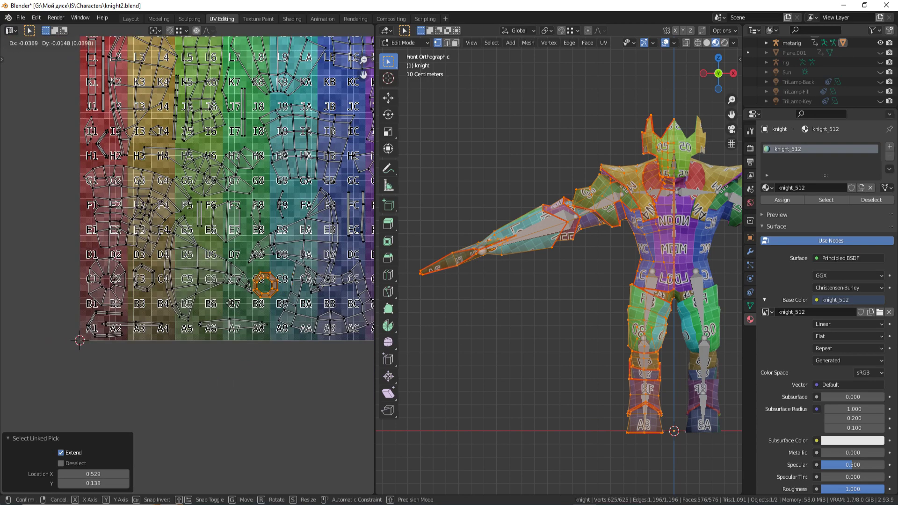
click(143, 276)
Select the island near F9 and confirm its new position.
key(l)
middle_drag(179, 300, 172, 352)
click(276, 260)
key(l)
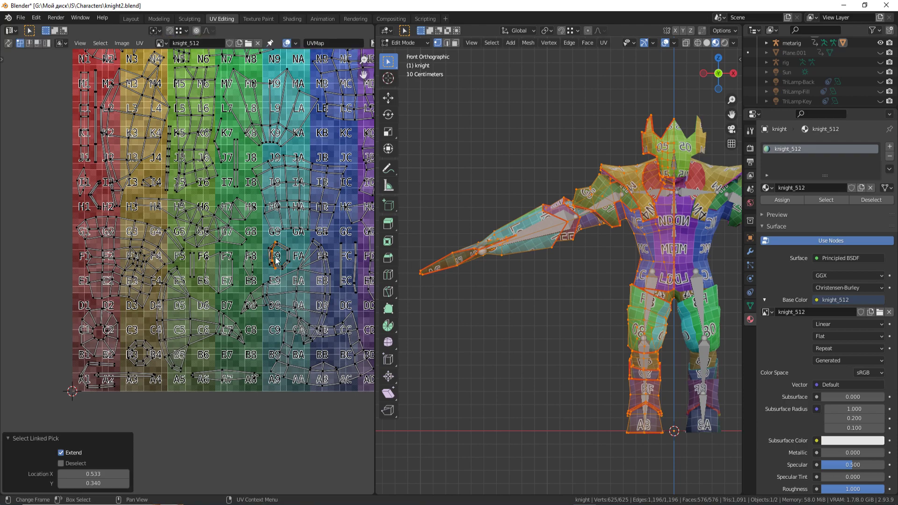
scroll(262, 281, down, 1)
scroll(262, 280, up, 3)
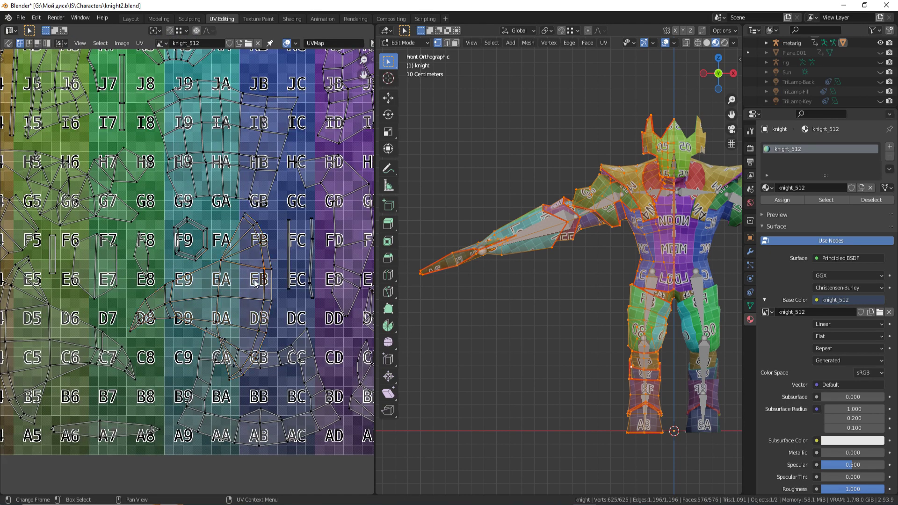
Try moving the large fan island near EB, then shift the hexagon island toward C8.
click(255, 280)
key(l)
key(g)
key(Escape)
click(187, 223)
key(l)
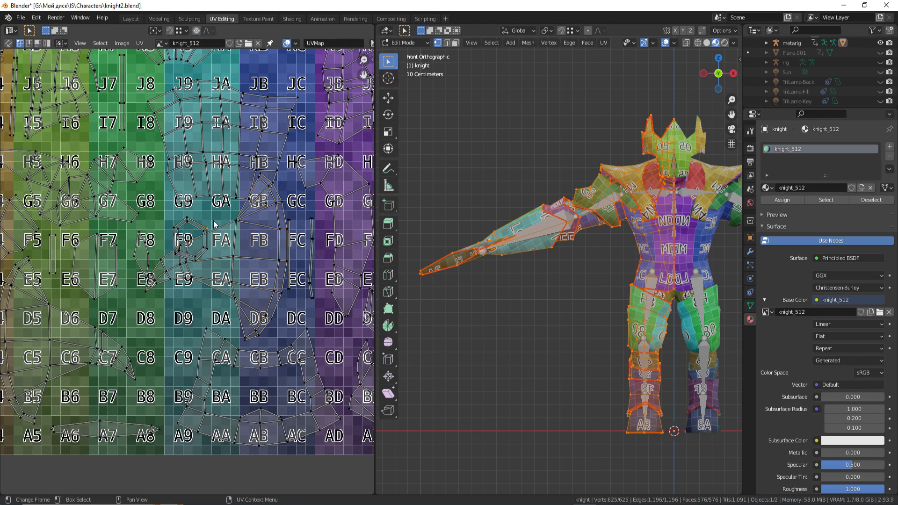
key(g)
key(Escape)
Leave the J9–HB island in place and reposition the H3–G7 island.
click(220, 140)
key(l)
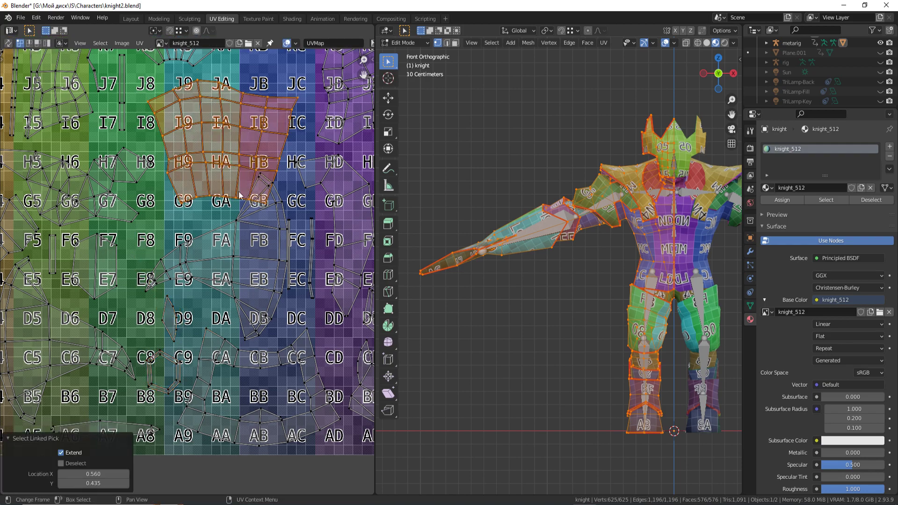
key(g)
key(Escape)
middle_drag(114, 285, 244, 278)
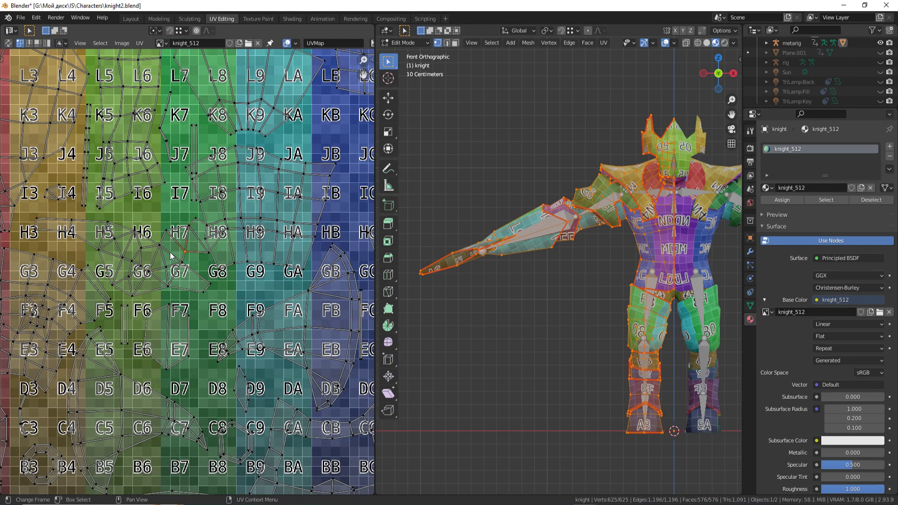
click(245, 279)
key(l)
key(g)
click(237, 276)
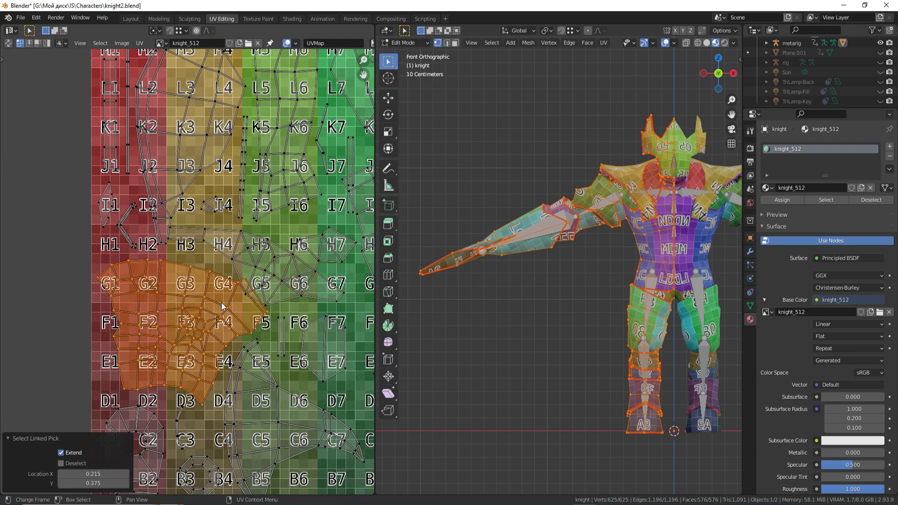
Reposition the fan-shaped island at G1–D3.
click(140, 290)
key(l)
key(g)
click(262, 328)
shift+middle_drag(262, 327, 222, 314)
Reposition the fan island around D5–C7.
click(223, 314)
key(l)
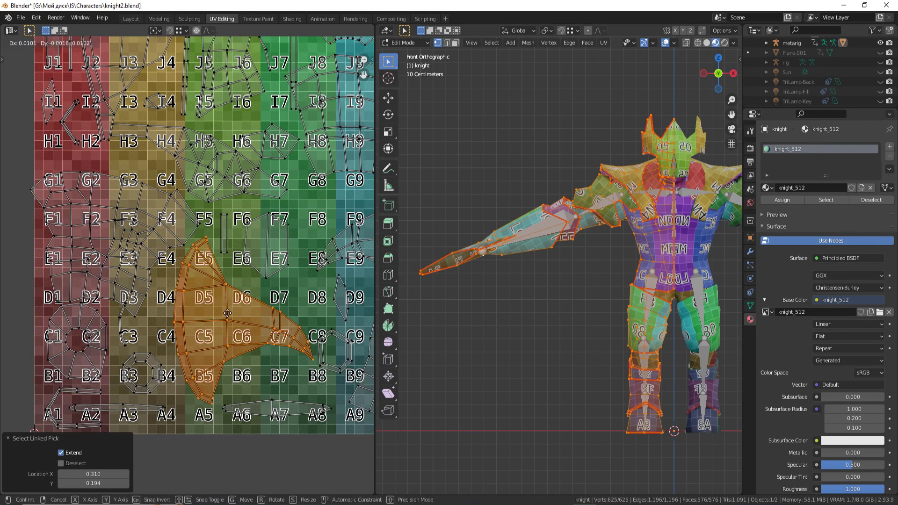
key(g)
middle_drag(349, 338, 214, 283)
click(214, 283)
Move the ring island near CA and lift the thin A6–A8 strip up to the K row.
key(l)
key(g)
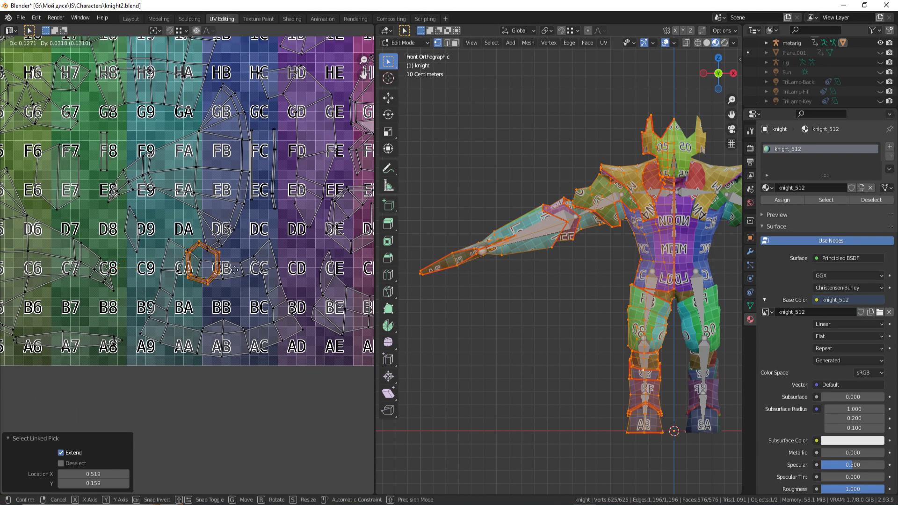
click(320, 257)
middle_drag(125, 337, 209, 377)
key(l)
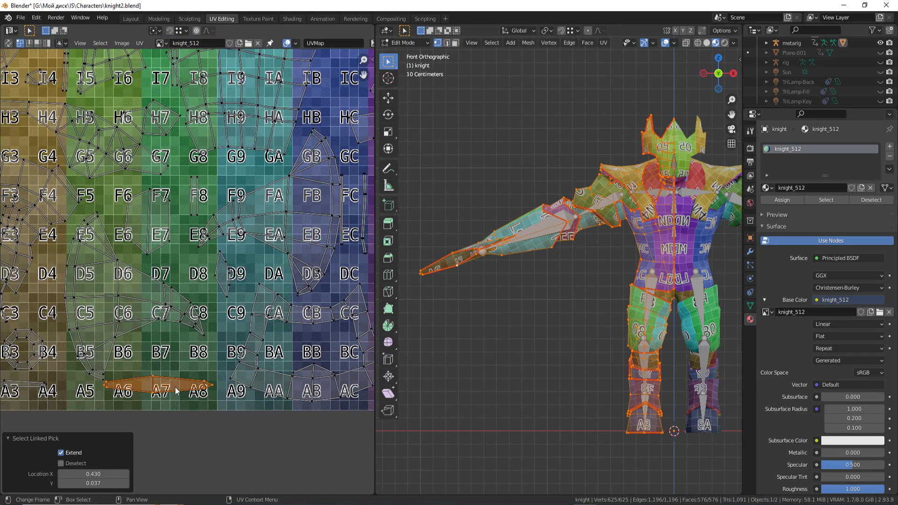
scroll(209, 378, down, 2)
key(g)
click(192, 226)
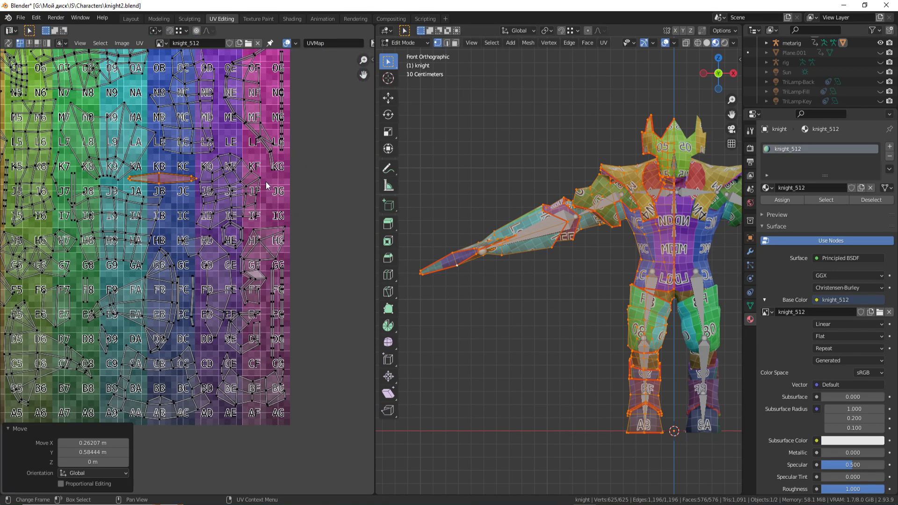
key(Escape)
Orbit the 3D view, then try and cancel rotating the C5–C8 island.
middle_drag(538, 234, 491, 211)
middle_drag(226, 224, 229, 317)
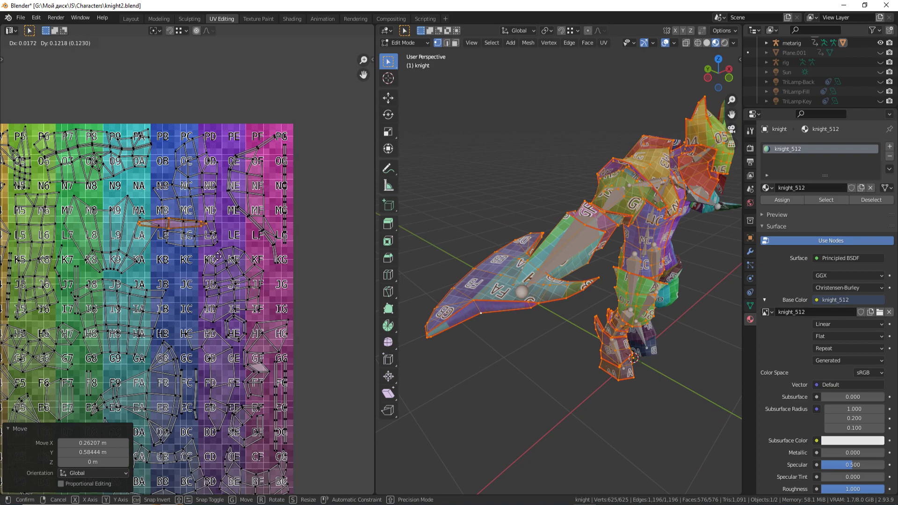
key(Escape)
scroll(234, 281, down, 3)
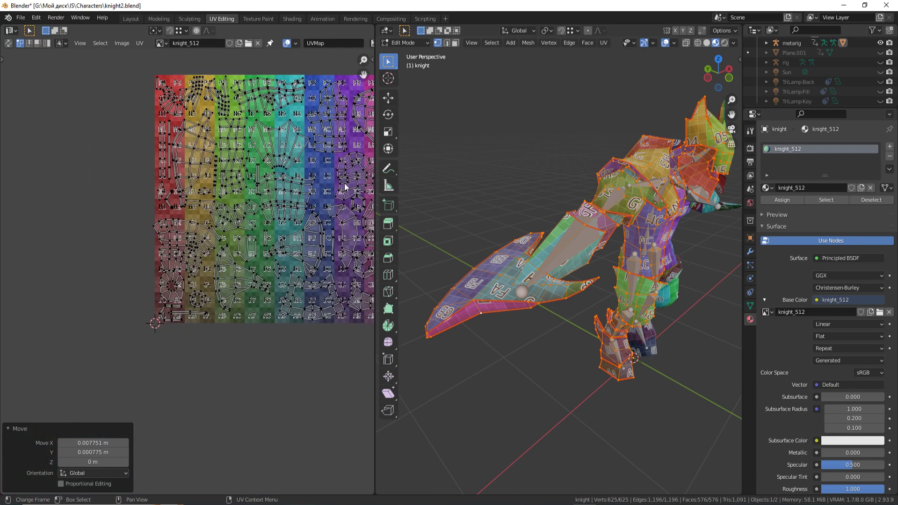
scroll(179, 350, up, 2)
scroll(181, 291, up, 4)
key(l)
scroll(182, 290, down, 1)
key(r)
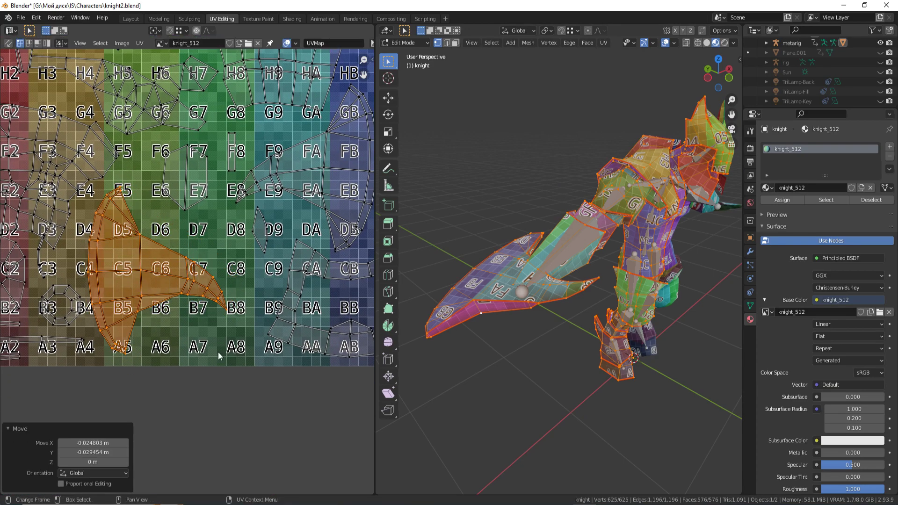
key(Escape)
Rotate and place the blade island near E8, nudging its edge near FC upward.
click(200, 203)
middle_drag(200, 202, 146, 224)
key(l)
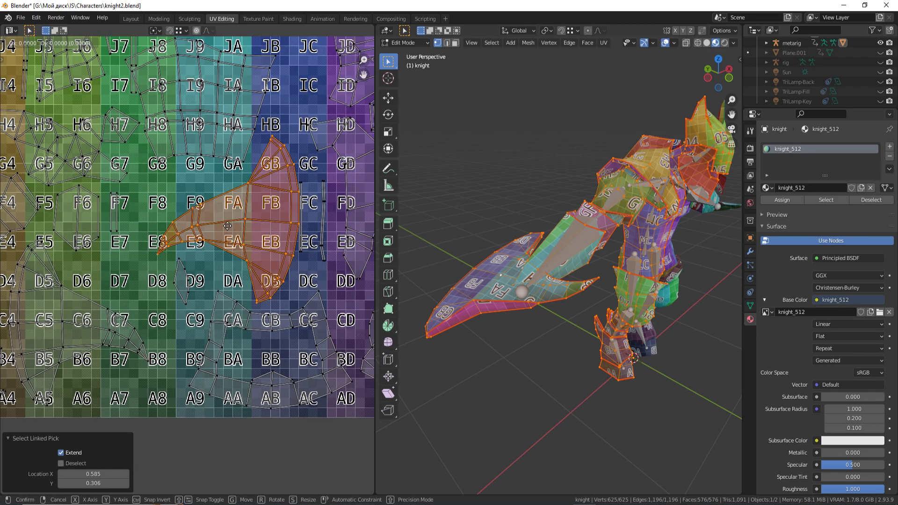
key(r)
click(299, 195)
drag(299, 195, 292, 162)
middle_drag(326, 213, 283, 326)
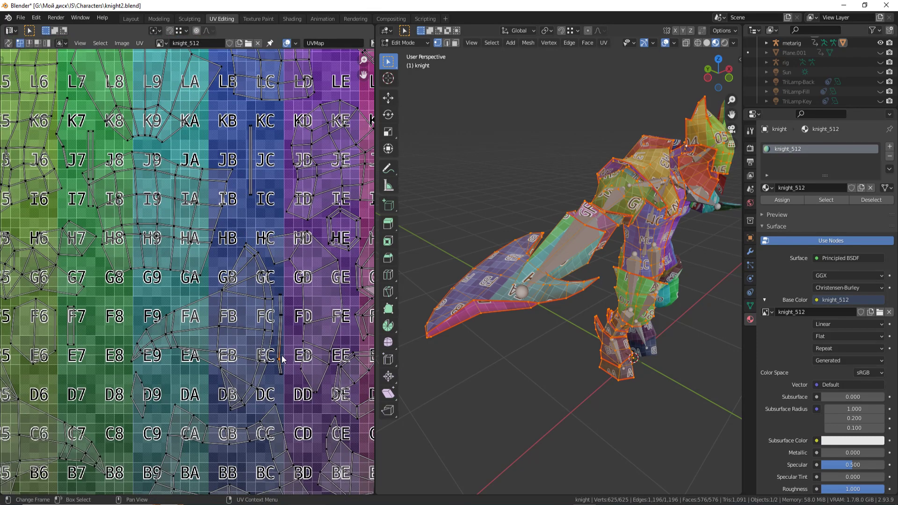
middle_drag(74, 343, 240, 267)
Move the small thin strip island at F7 upward.
key(l)
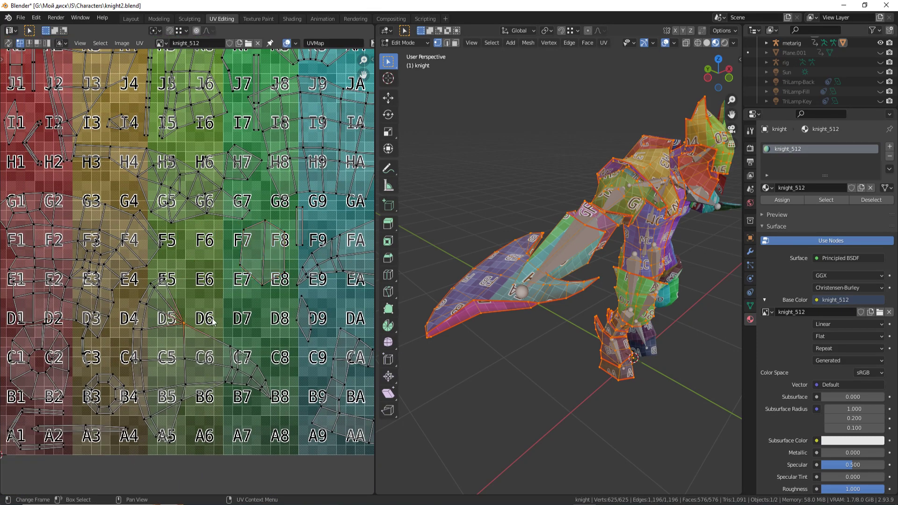
key(l)
key(l)
mouse_move(361, 305)
middle_down()
mouse_move(248, 288)
mouse_move(208, 323)
middle_up()
key(g)
click(270, 120)
middle_drag(270, 120, 234, 267)
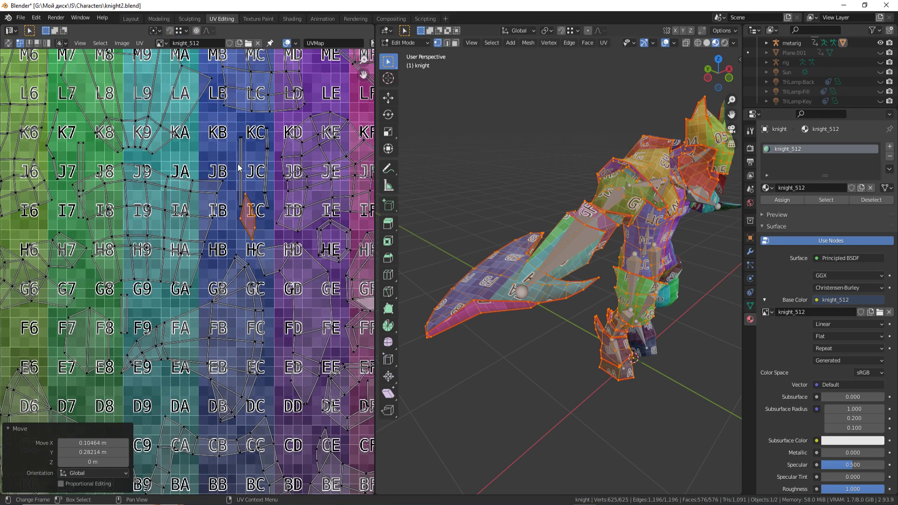
Move the island at C3 higher up to the C1/C2 area.
click(306, 201)
middle_drag(187, 328, 307, 231)
middle_drag(140, 328, 260, 231)
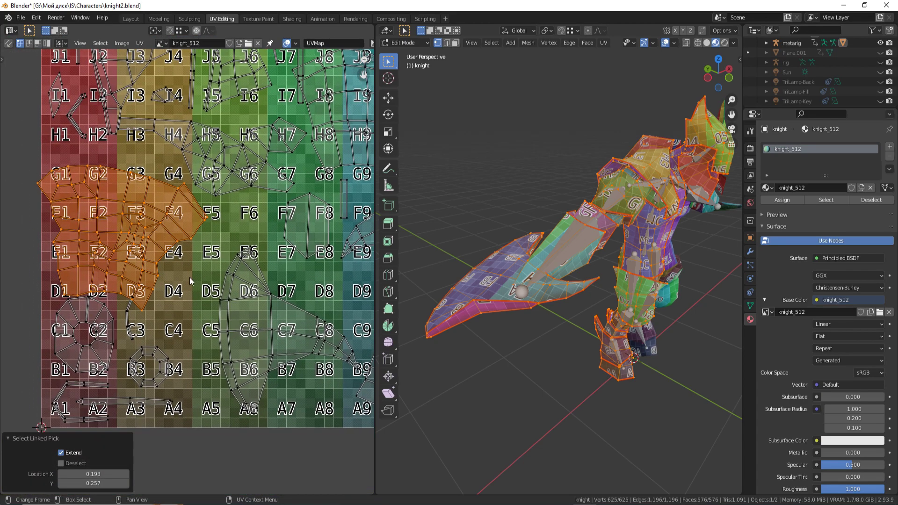
key(l)
key(g)
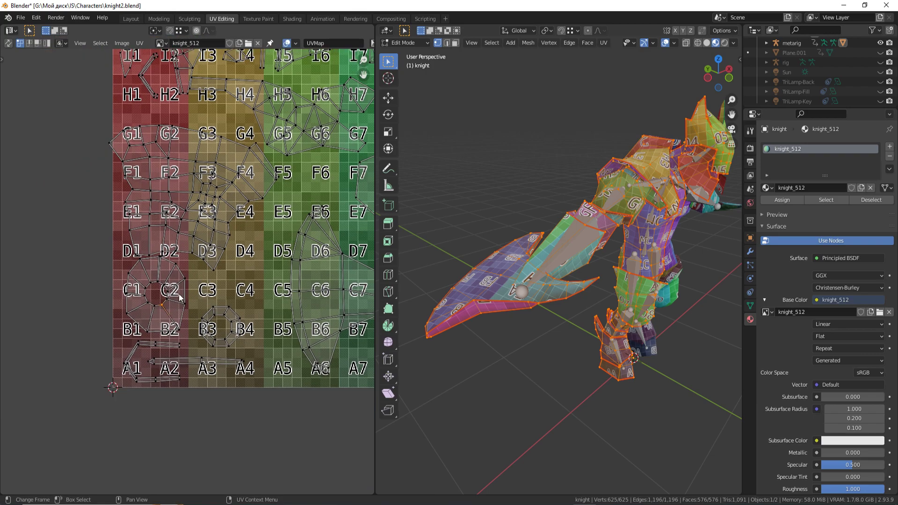
click(171, 287)
middle_drag(122, 360, 201, 330)
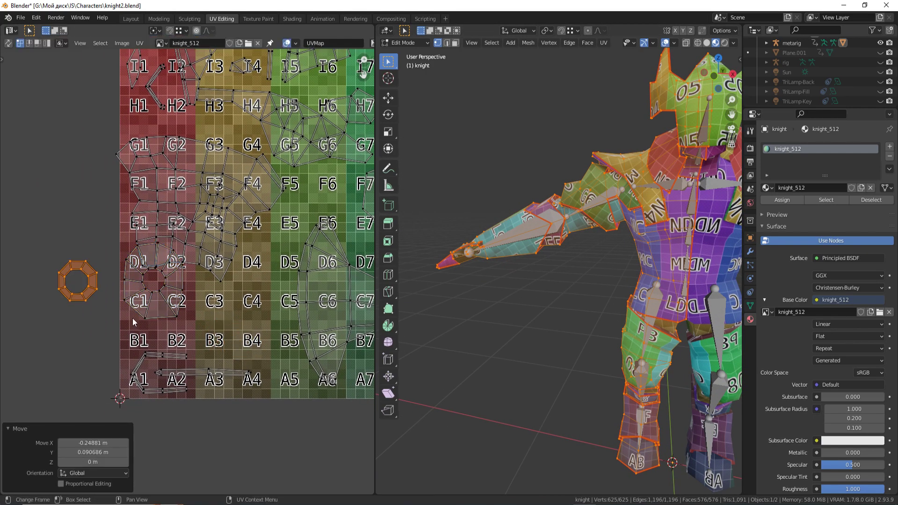
Reselect the whole octagon island and start moving it.
click(89, 301)
middle_drag(225, 363, 185, 325)
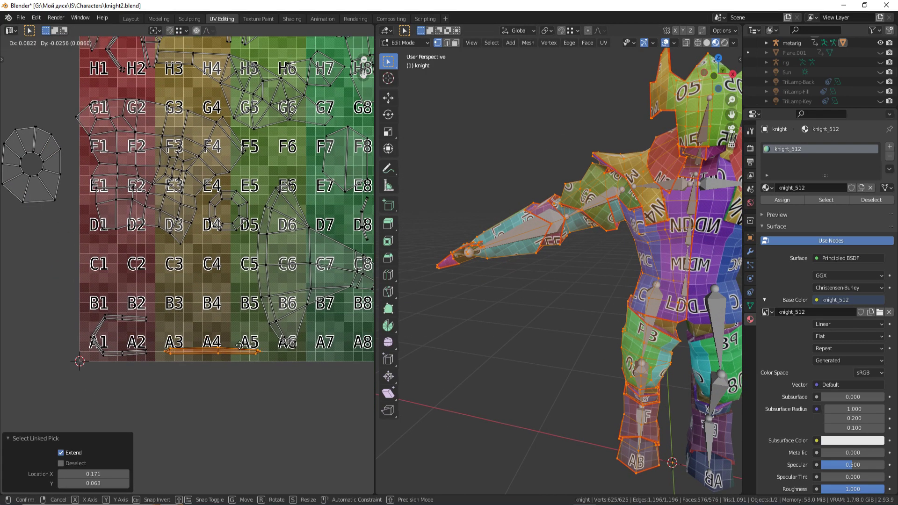
key(l)
key(g)
scroll(238, 327, up, 3)
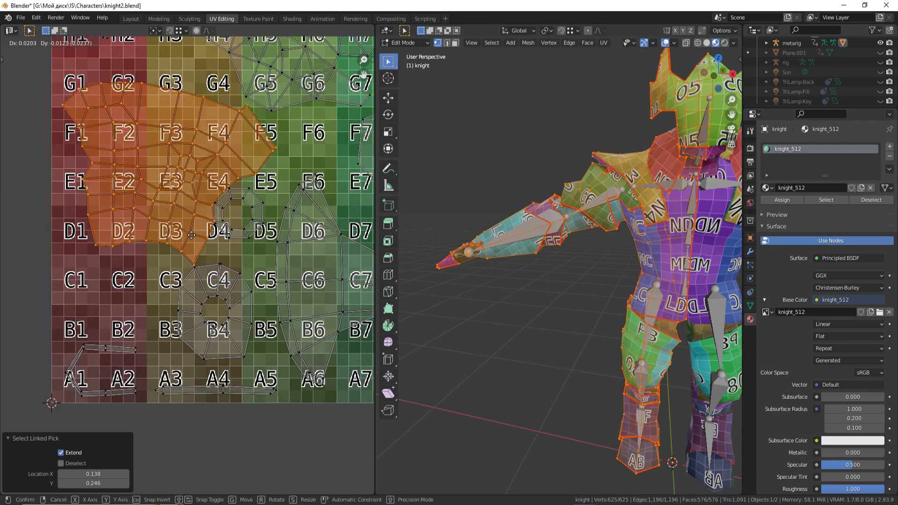
Place the small ring island and confirm the strip along A3–A5.
key(l)
key(g)
click(135, 428)
scroll(94, 336, down, 3)
key(l)
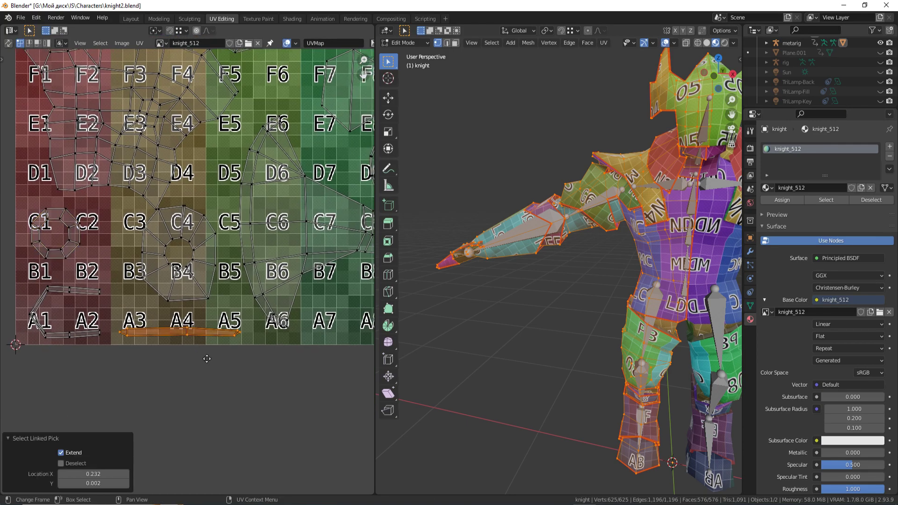
click(243, 243)
scroll(220, 304, down, 3)
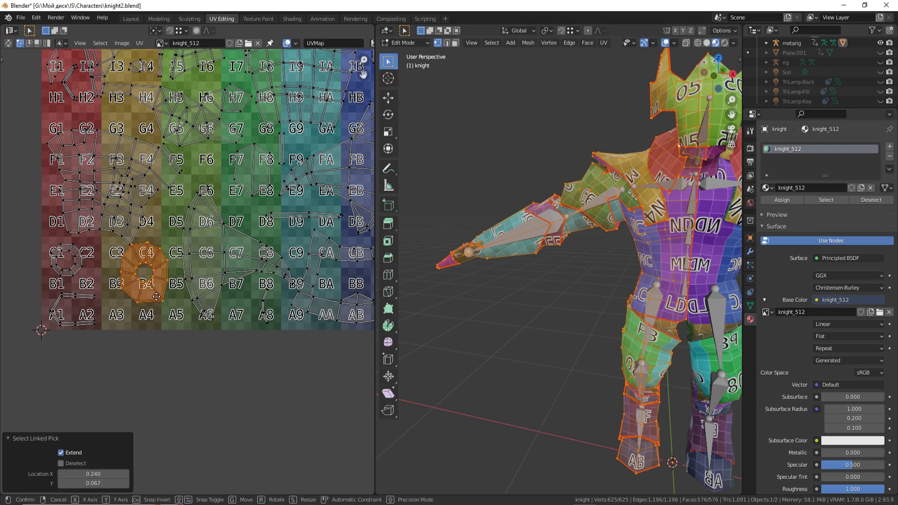
Move all UV islands left of the texture, then reposition the strip island.
scroll(234, 346, down, 2)
key(a)
key(g)
click(112, 360)
scroll(181, 241, up, 3)
key(alt+a)
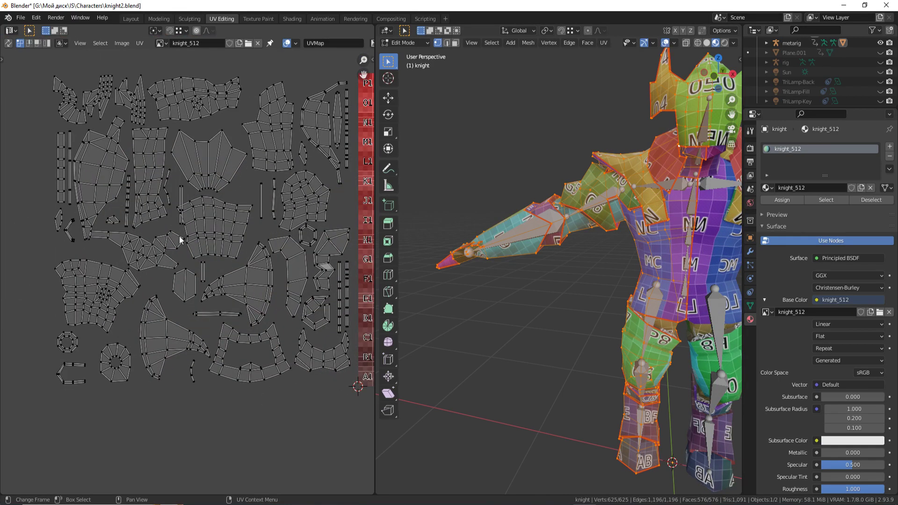
key(l)
key(g)
click(329, 271)
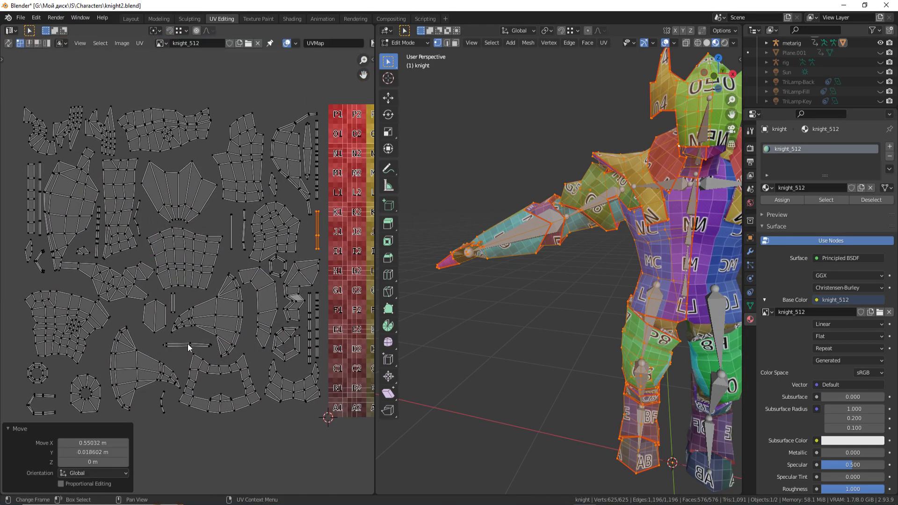
Reposition the bird-shaped and trapezoid UV islands.
scroll(192, 344, up, 2)
key(l)
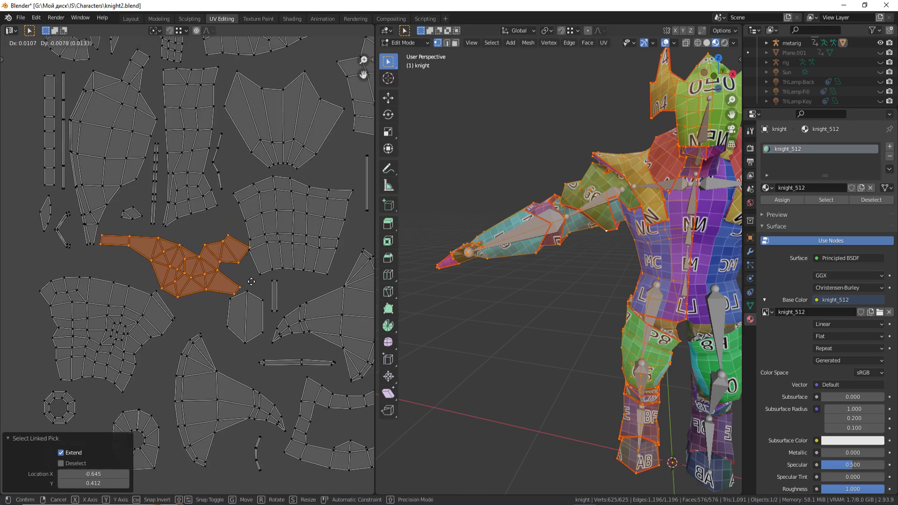
click(255, 281)
middle_drag(303, 260, 220, 274)
key(l)
key(g)
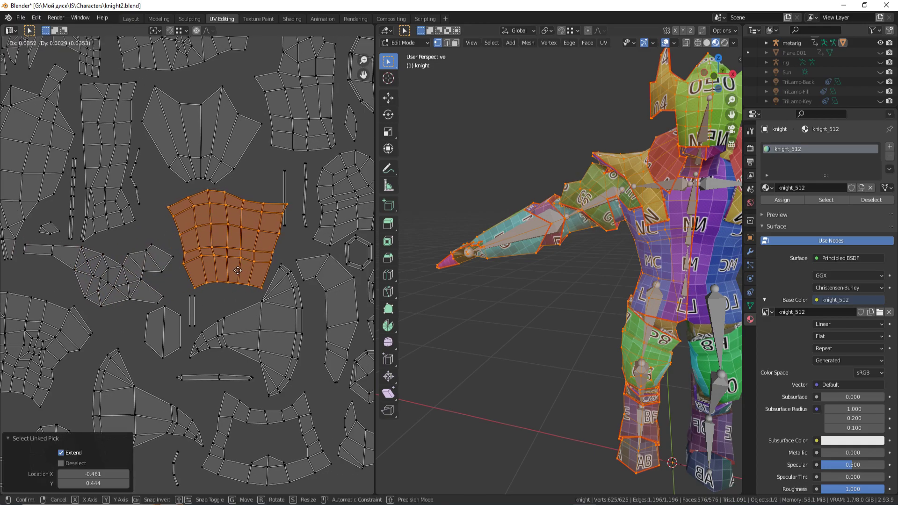
scroll(237, 271, down, 2)
scroll(210, 318, down, 3)
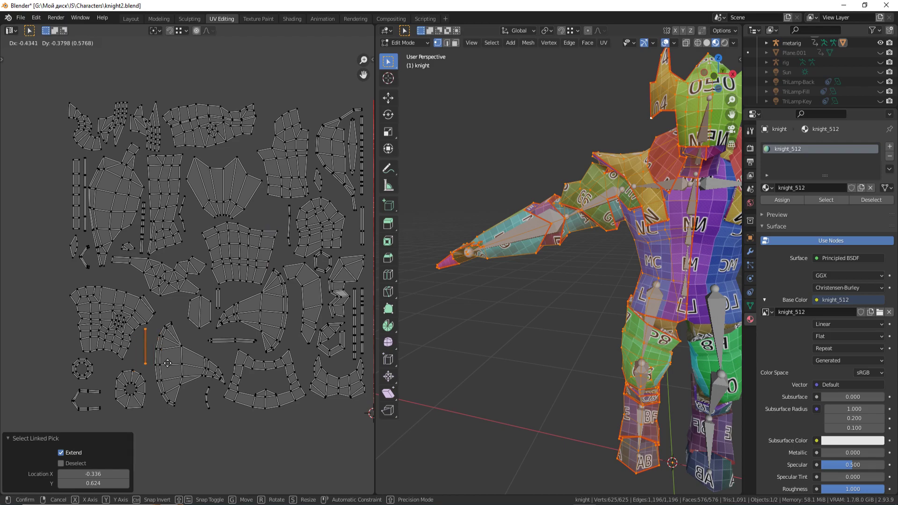
click(316, 338)
Move and scale all UV islands together so they fill the checker texture.
key(a)
middle_drag(278, 337, 248, 331)
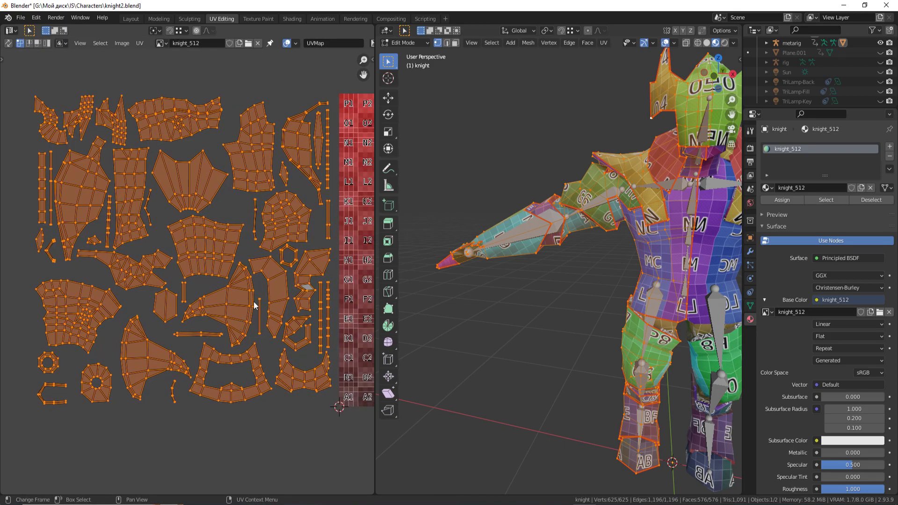
drag(225, 341, 141, 367)
scroll(140, 367, up, 3)
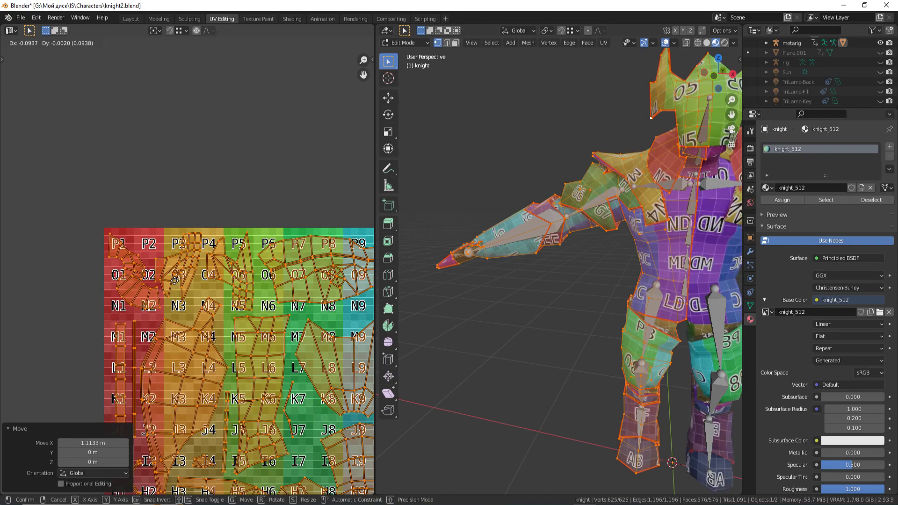
scroll(140, 367, down, 2)
middle_drag(340, 372, 275, 305)
key(s)
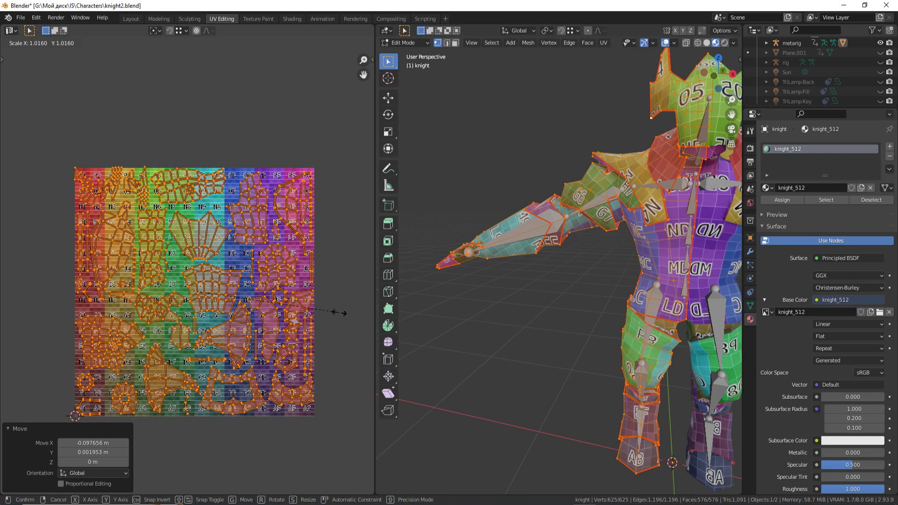
click(336, 311)
scroll(82, 201, up, 6)
key(g)
click(183, 231)
scroll(210, 262, down, 3)
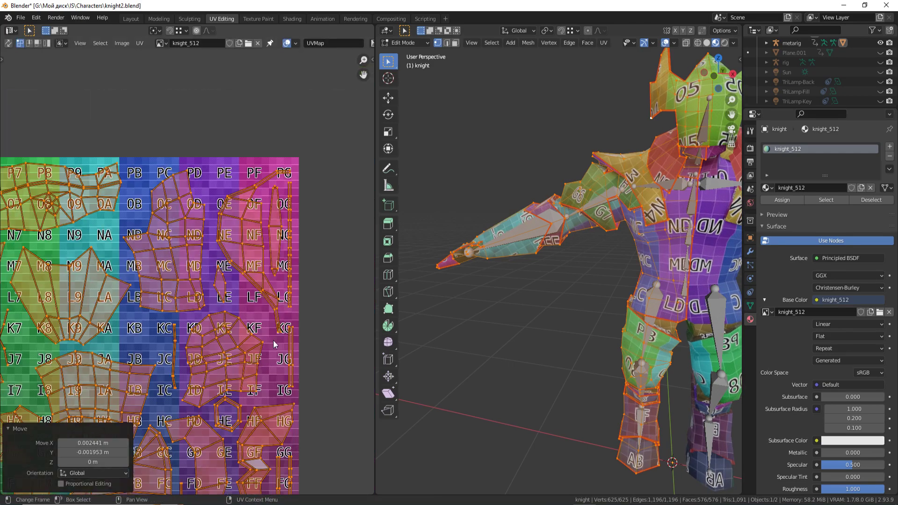
scroll(246, 315, down, 3)
Save the blend file, return to Layout, and start an FBX export in the IS folder.
key(ctrl+s)
click(130, 19)
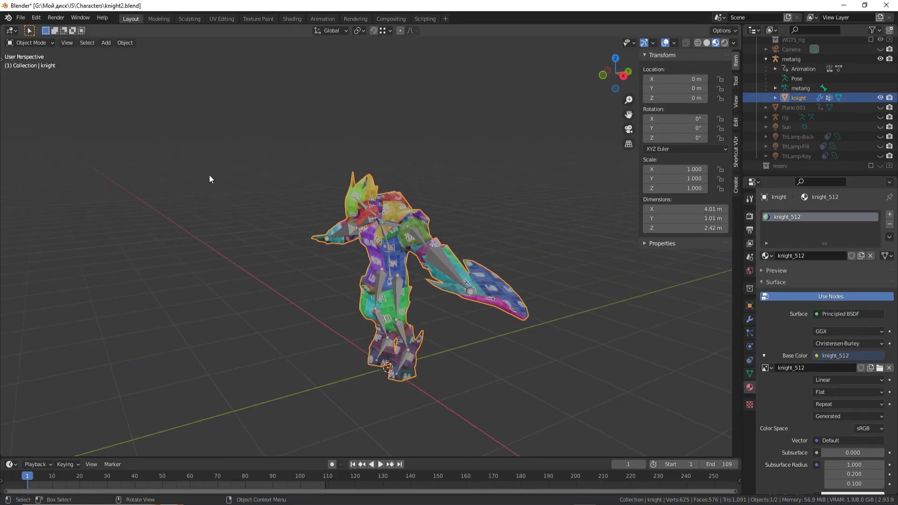
click(21, 18)
mouse_move(35, 158)
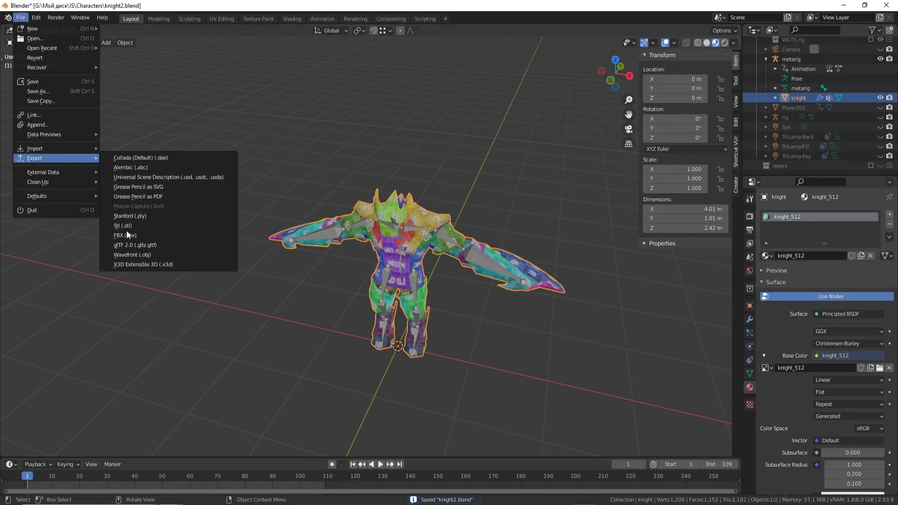
click(129, 246)
key(BackSpace)
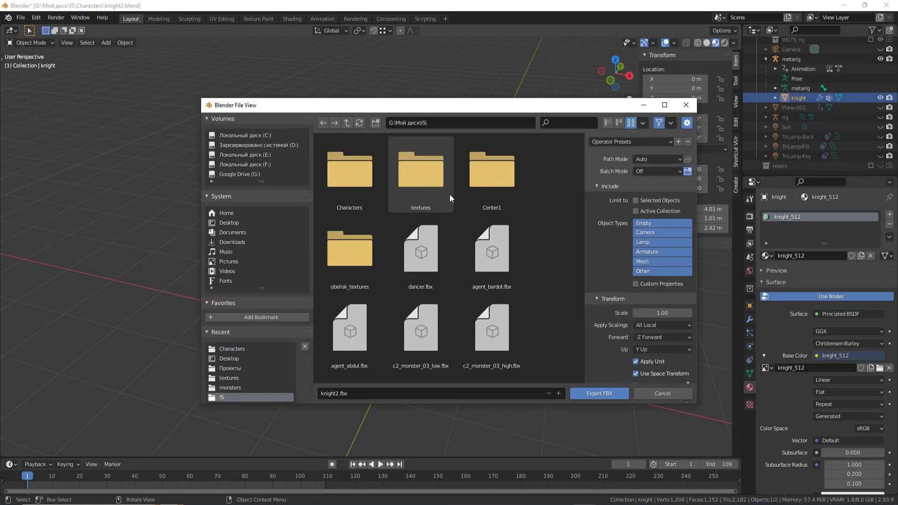
Export the selected mesh as knight.fbx with FBX All scaling.
scroll(515, 261, down, 2)
scroll(566, 301, down, 2)
scroll(507, 312, down, 2)
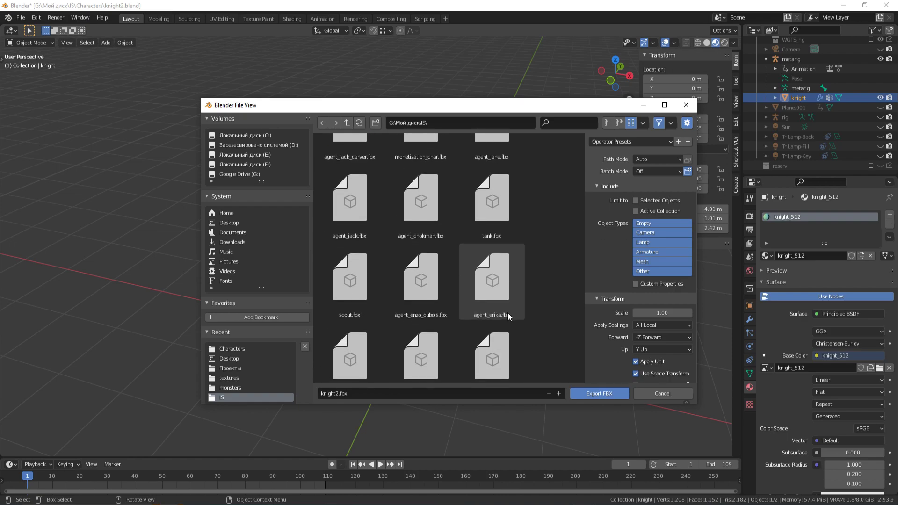
scroll(508, 312, down, 2)
scroll(510, 308, down, 2)
click(334, 394)
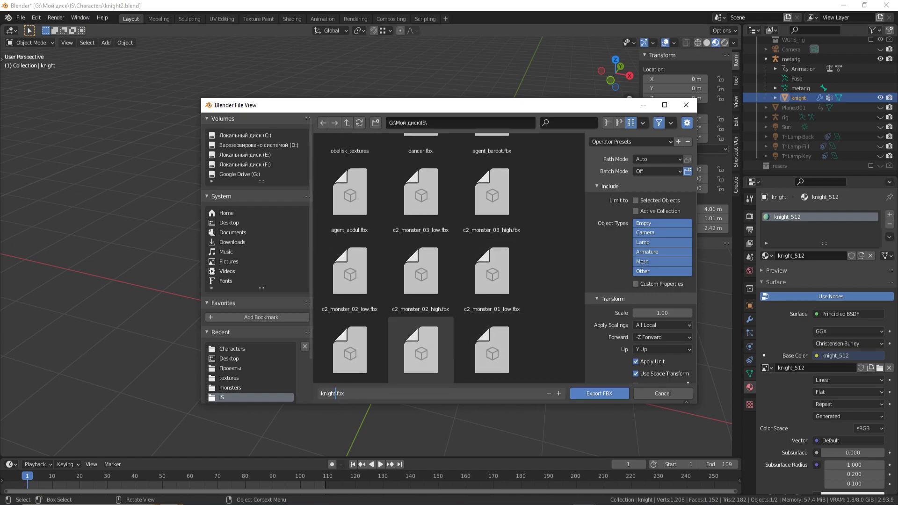
click(646, 369)
scroll(613, 362, down, 2)
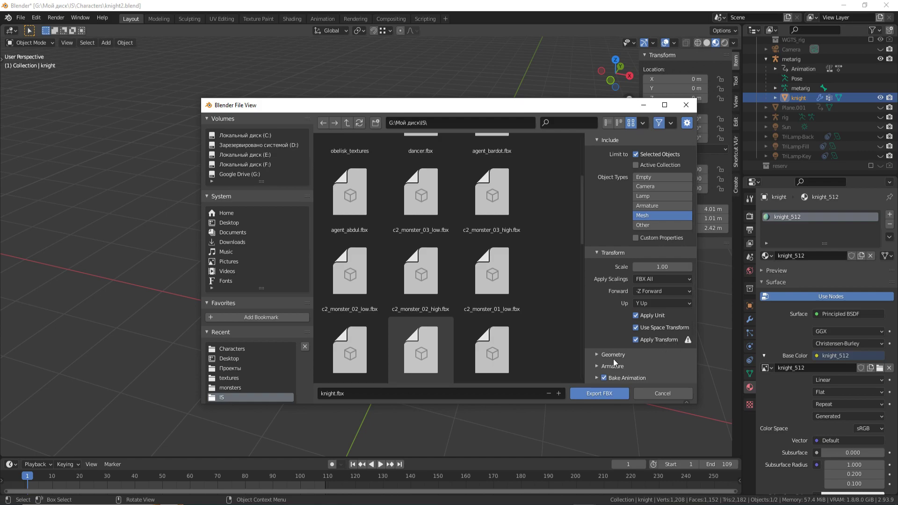
click(596, 394)
Save the blend file, then create a new Substance Painter project from knight.fbx.
click(20, 17)
click(28, 80)
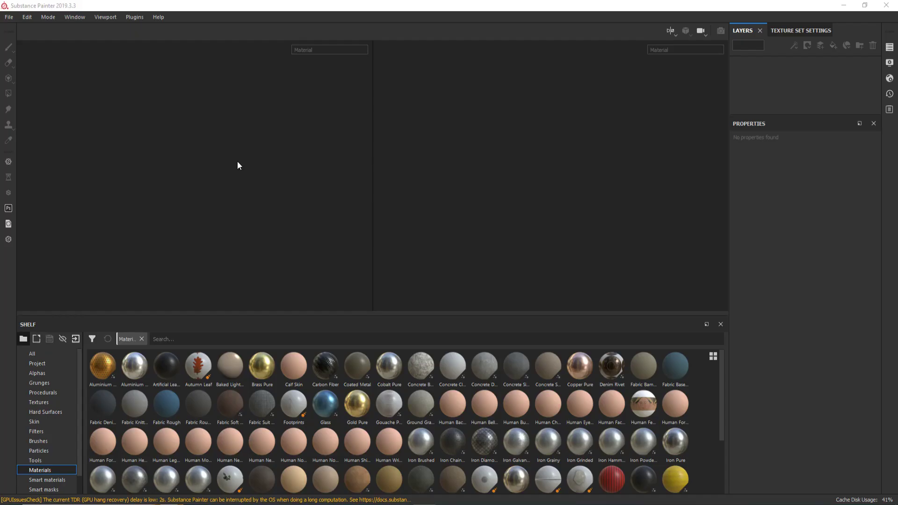
click(11, 19)
click(33, 29)
click(546, 155)
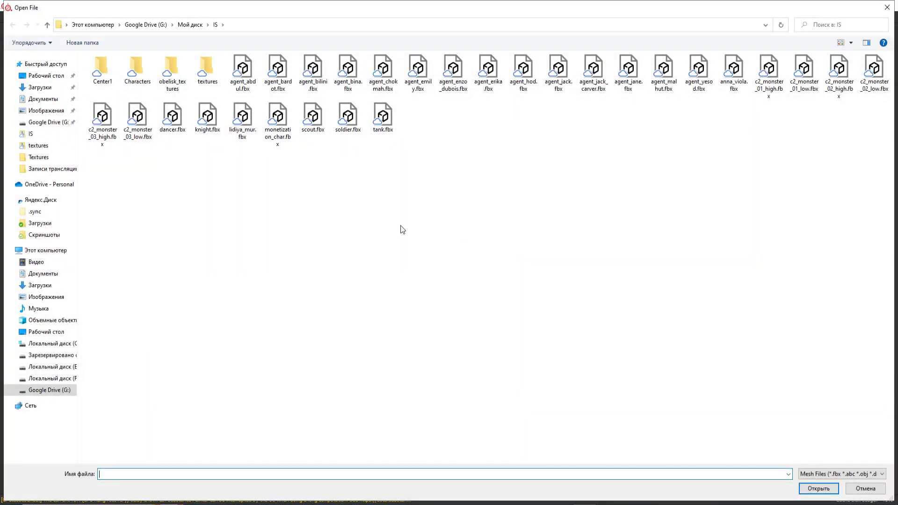
double_click(207, 117)
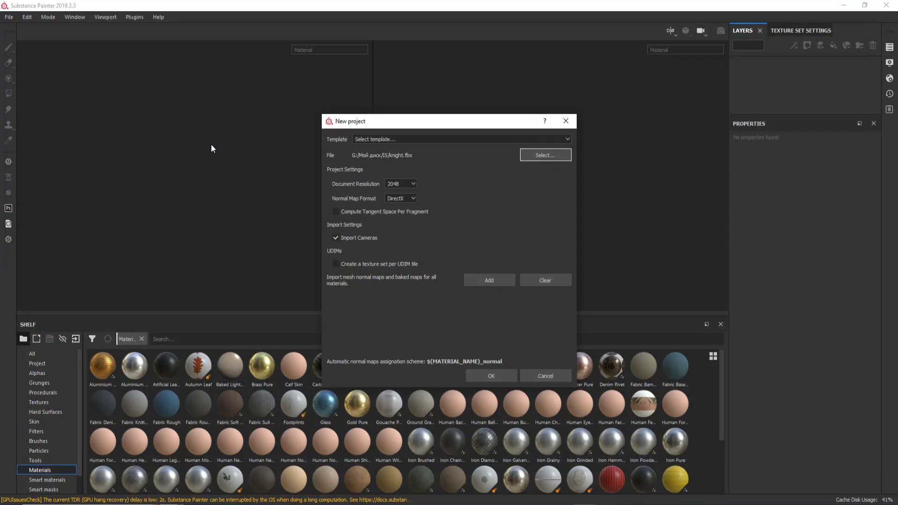
click(487, 372)
Inspect the knight in the 3D-only view and open the Bake Mesh Maps settings.
key(F2)
alt+drag(655, 76, 416, 126)
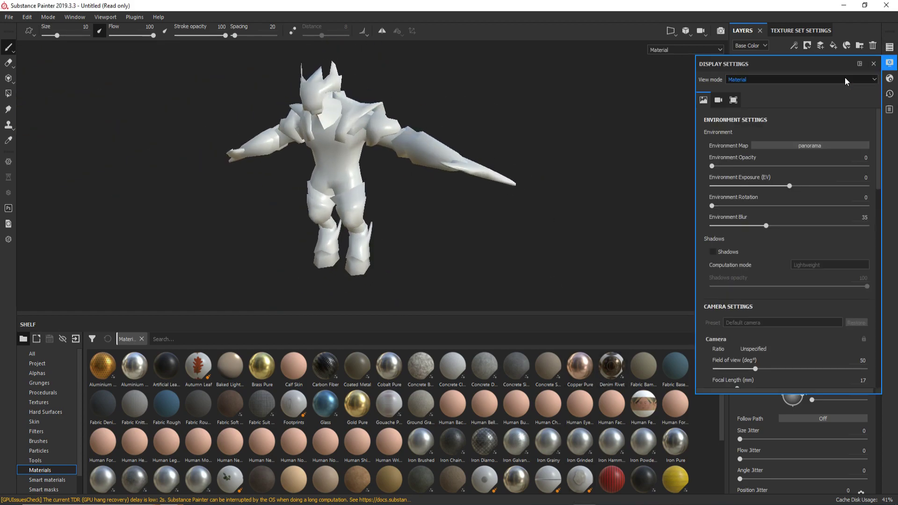
click(795, 31)
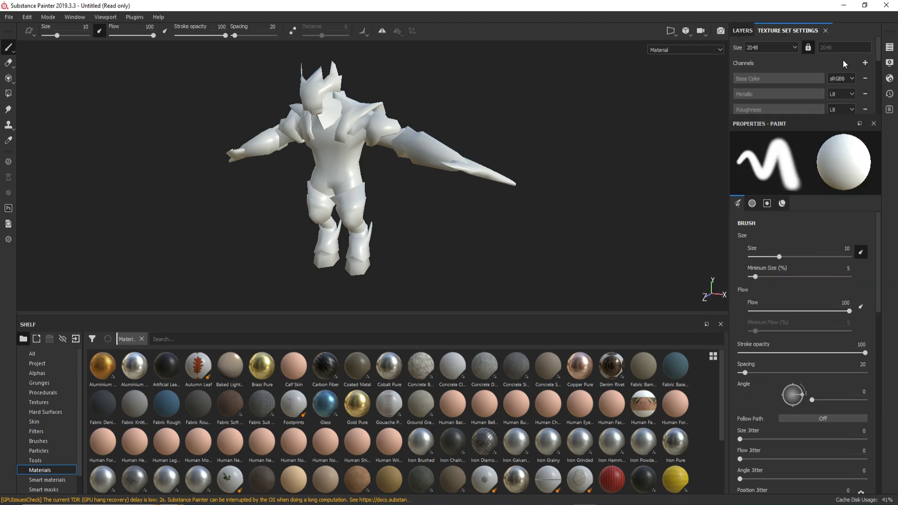
scroll(835, 113, down, 4)
click(841, 113)
click(449, 123)
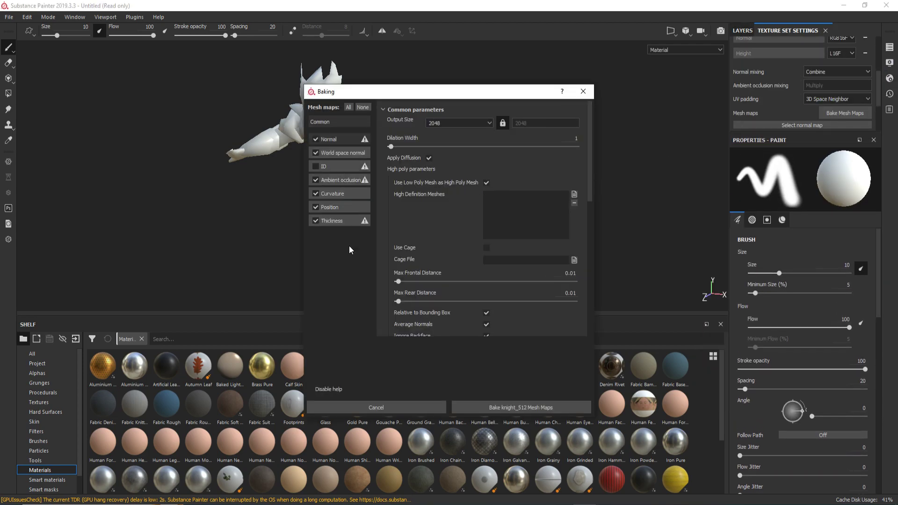
Bake knight_512's normal, world normal, AO, curvature, position and thickness maps.
scroll(521, 291, down, 3)
scroll(509, 261, down, 3)
scroll(451, 198, down, 3)
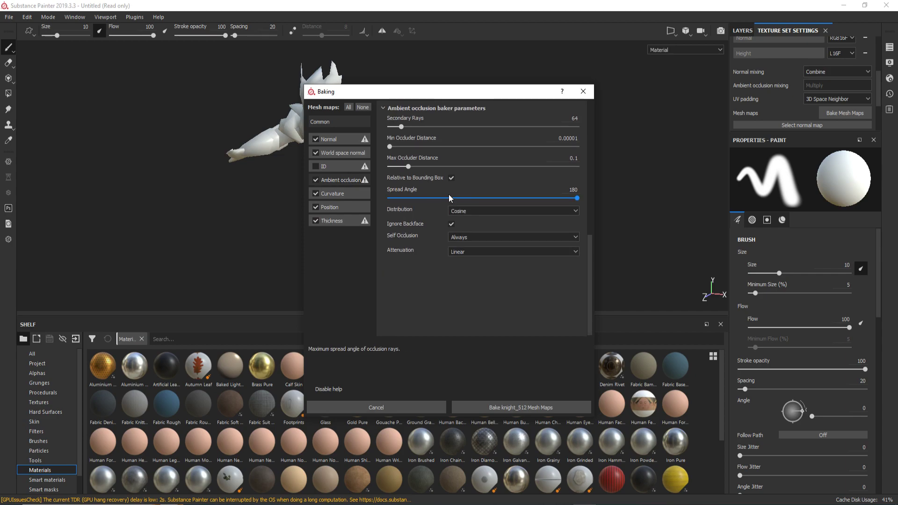
click(539, 408)
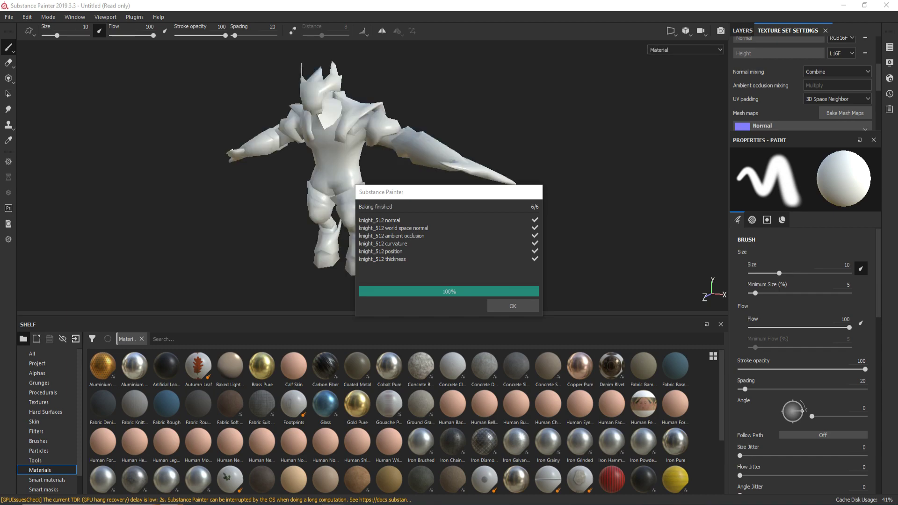
Close the bake report, delete default Layer 1, and add a fill layer inside Folder 1.
click(512, 305)
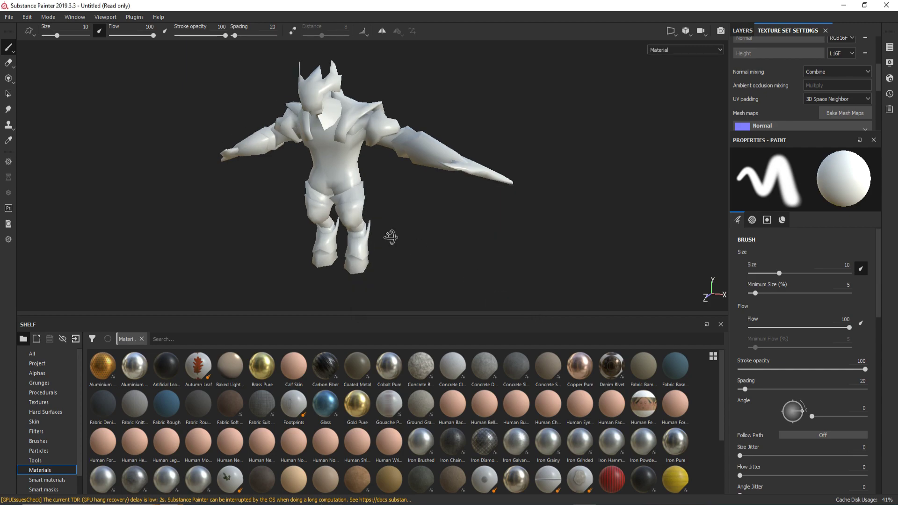
drag(806, 143, 807, 241)
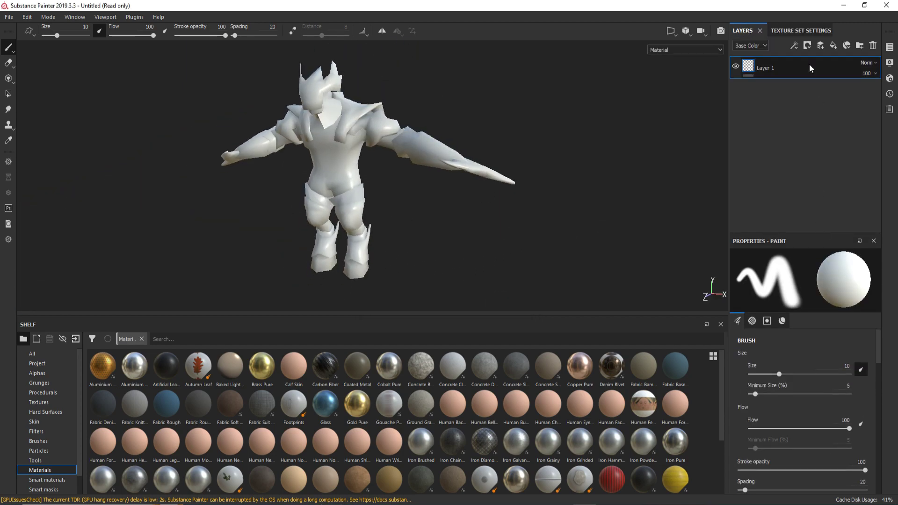
key(Delete)
click(833, 46)
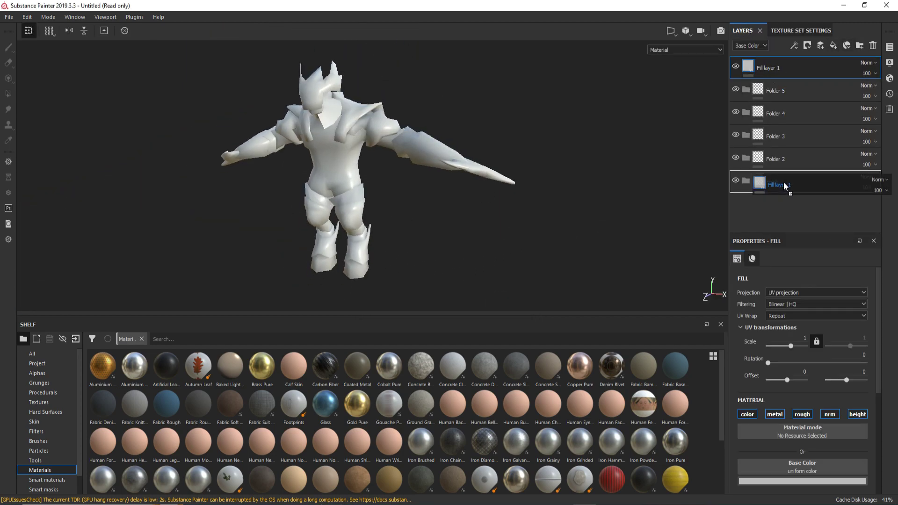
Make the fill dark red and give Folder 1 a black mask.
click(811, 481)
click(826, 429)
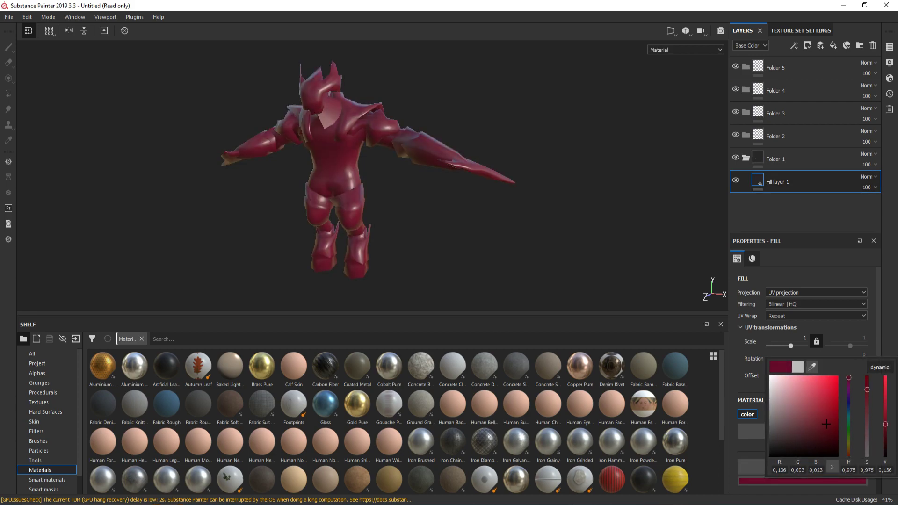
scroll(875, 363, down, 3)
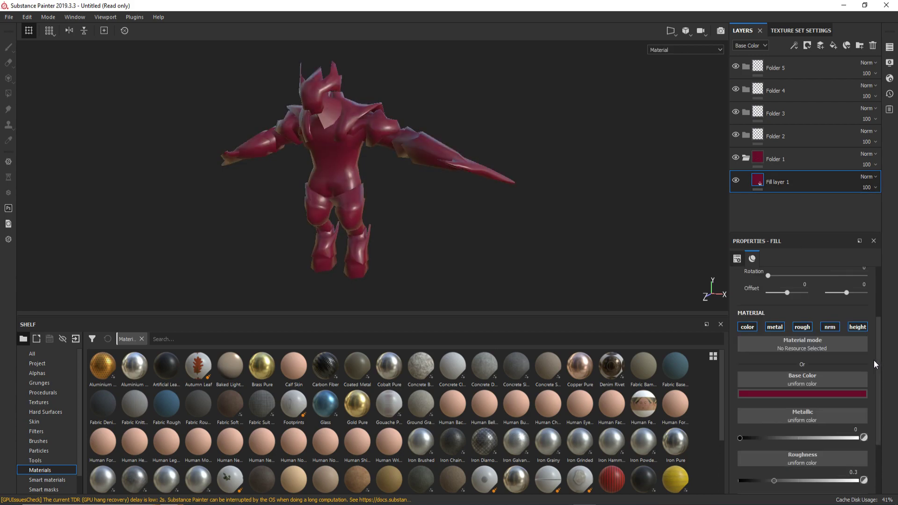
click(819, 393)
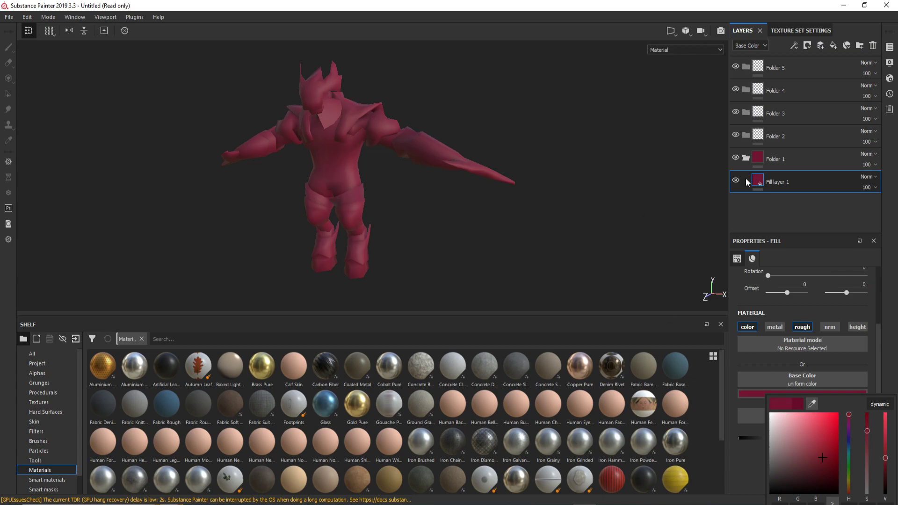
right_click(769, 159)
click(804, 36)
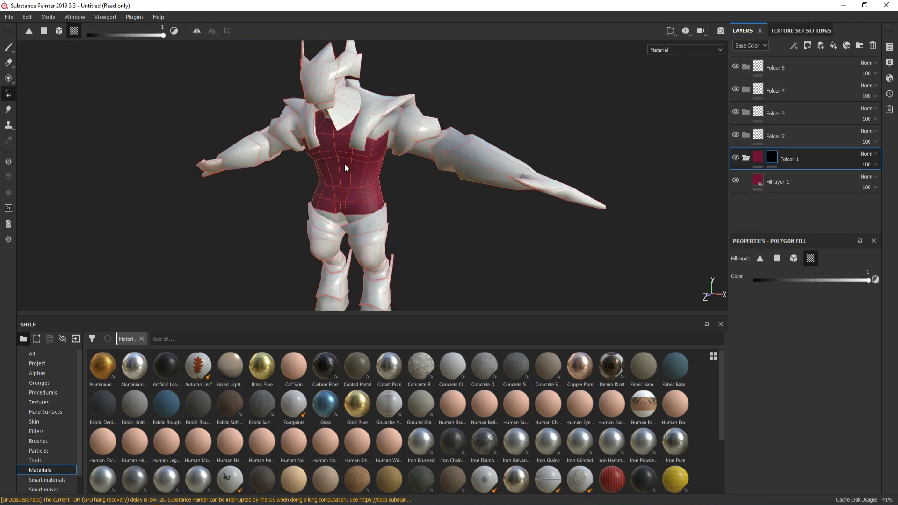
mouse_move(344, 164)
alt+mouse_down()
mouse_move(403, 155)
mouse_move(513, 184)
mouse_move(351, 189)
mouse_move(304, 166)
mouse_move(417, 206)
mouse_move(58, 219)
mouse_move(542, 230)
mouse_move(375, 252)
mouse_move(197, 214)
mouse_move(233, 270)
mouse_move(481, 155)
mouse_move(475, 178)
mouse_move(280, 177)
mouse_move(126, 220)
mouse_move(189, 192)
mouse_move(341, 187)
mouse_move(305, 195)
mouse_move(421, 229)
mouse_move(806, 176)
alt+mouse_up()
Add a cream fill without metallic, normal or height, and black-mask Folder 2.
click(833, 45)
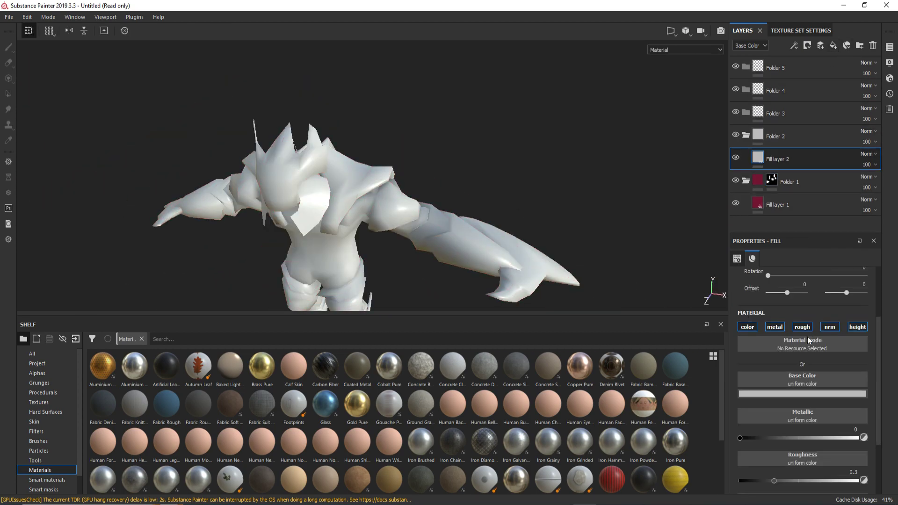
click(775, 327)
click(829, 289)
click(857, 288)
click(801, 355)
drag(795, 444, 811, 369)
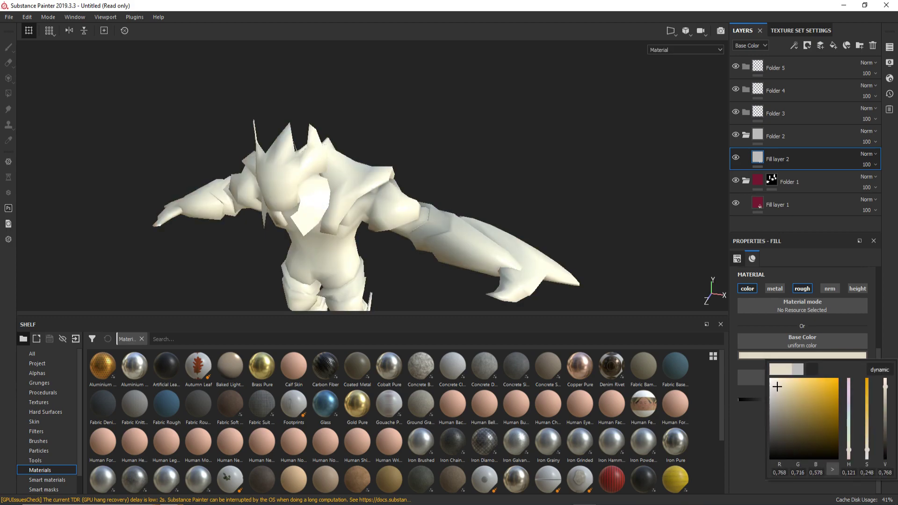
right_click(773, 159)
click(808, 26)
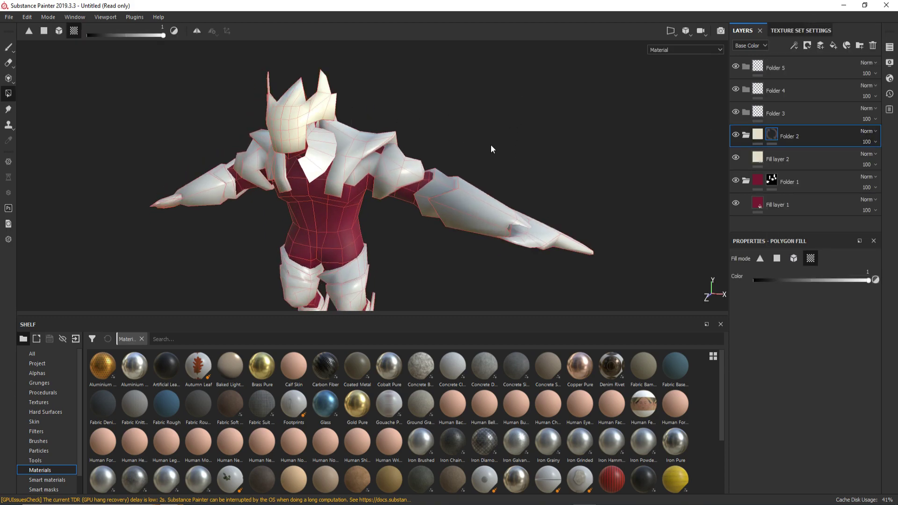
Inspect the knight from all sides, then set Fill layer 2's roughness to 0.3774.
scroll(549, 237, up, 3)
mouse_move(532, 167)
alt+mouse_down()
mouse_move(581, 120)
mouse_move(211, 135)
alt+mouse_up()
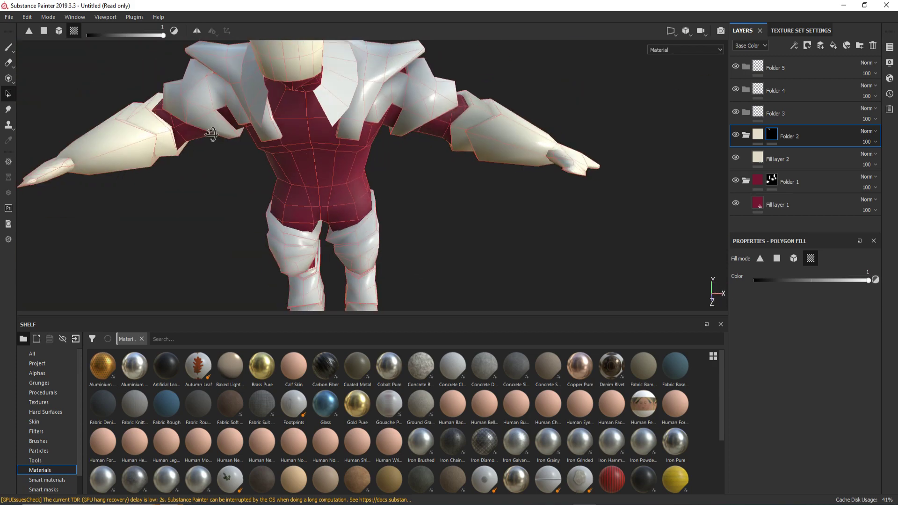
scroll(513, 186, down, 5)
scroll(456, 144, up, 4)
mouse_move(456, 144)
alt+mouse_down()
mouse_move(469, 137)
mouse_move(384, 82)
alt+mouse_up()
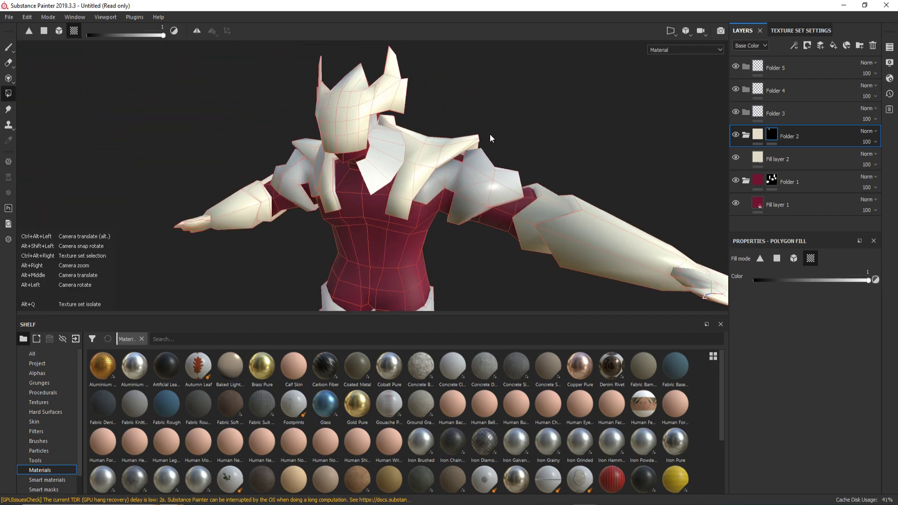
alt+drag(569, 134, 387, 135)
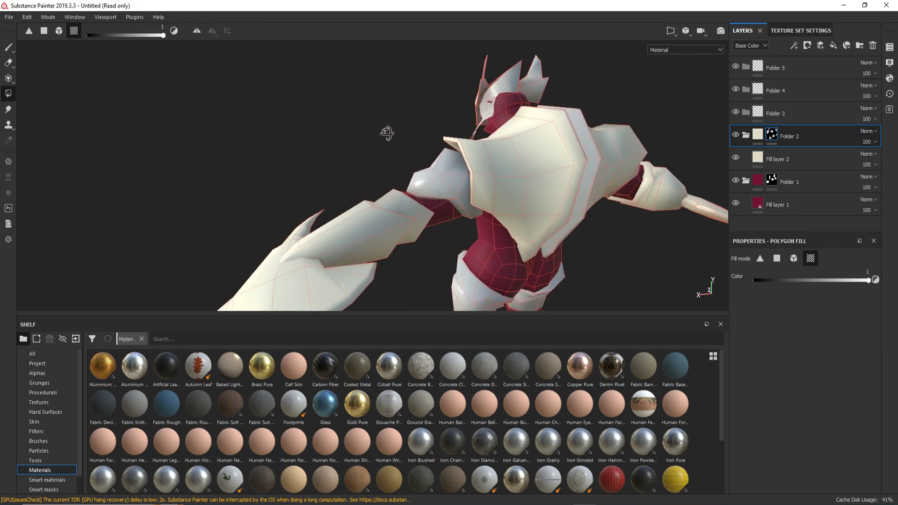
alt+drag(610, 83, 559, 116)
scroll(559, 116, up, 3)
mouse_move(561, 187)
alt+mouse_down()
mouse_move(458, 184)
mouse_move(414, 194)
mouse_move(440, 191)
alt+mouse_up()
alt+drag(603, 176, 555, 176)
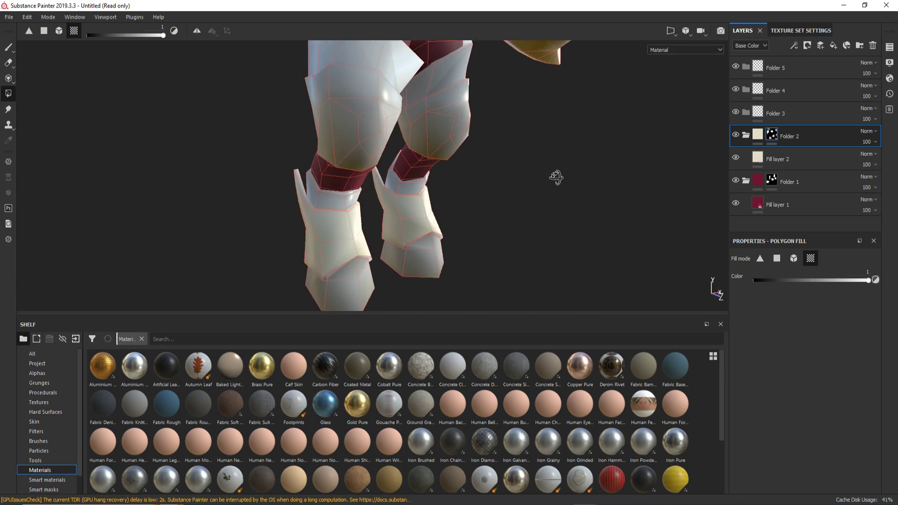
scroll(554, 177, down, 5)
alt+drag(480, 220, 428, 195)
click(776, 159)
drag(774, 399, 784, 400)
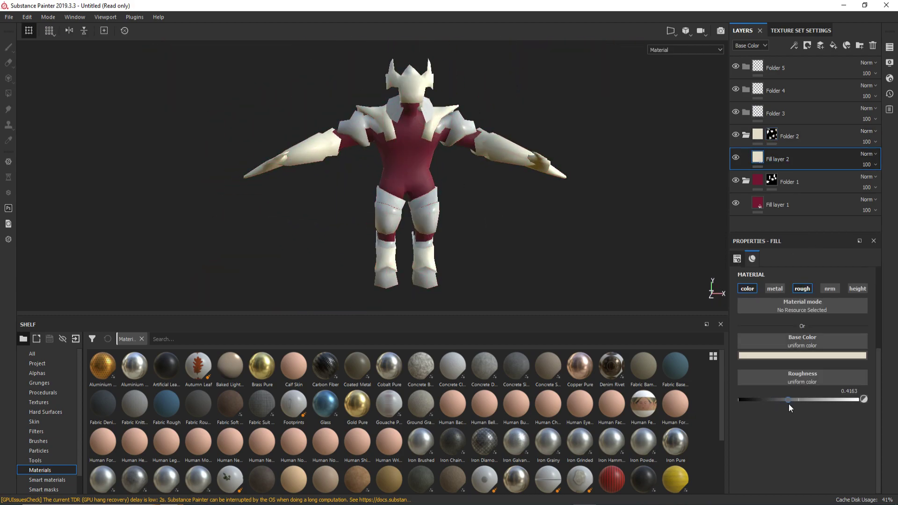
Add a tan fill layer in Folder 3 without metal, normal or height channels.
click(807, 112)
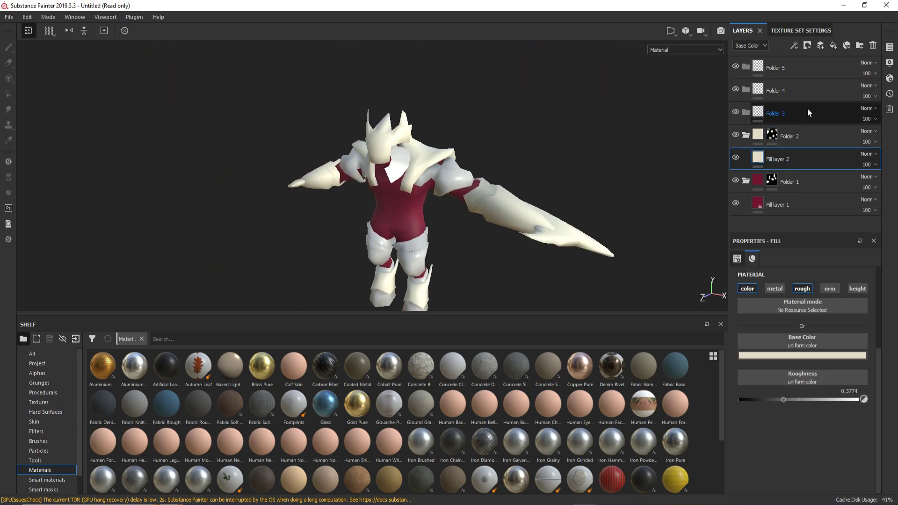
click(833, 46)
click(828, 355)
click(788, 407)
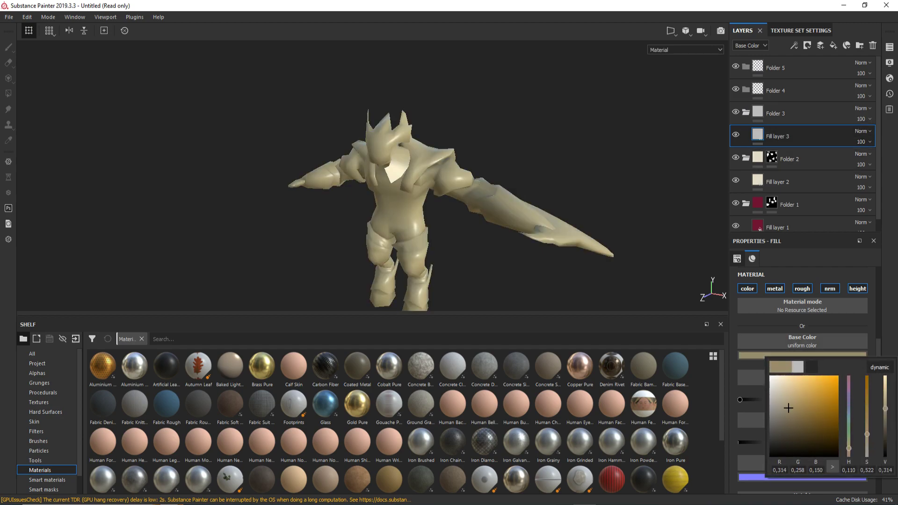
mouse_move(789, 406)
mouse_down()
mouse_move(788, 395)
mouse_move(804, 400)
mouse_up()
click(804, 312)
click(789, 398)
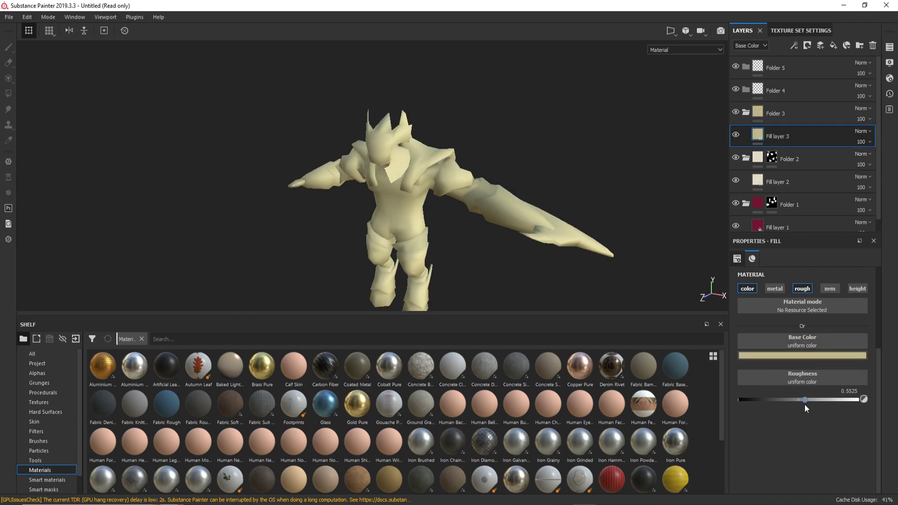
Switch Folder 3's mask to polygon fill and work around the knight's torso and legs.
click(780, 117)
key(4)
mouse_move(478, 97)
alt+mouse_down()
mouse_move(391, 90)
mouse_move(395, 173)
mouse_move(466, 203)
mouse_move(431, 201)
alt+mouse_up()
mouse_move(610, 209)
alt+mouse_down()
mouse_move(657, 134)
mouse_move(517, 216)
mouse_move(577, 215)
mouse_move(543, 183)
mouse_move(433, 202)
mouse_move(537, 195)
mouse_move(434, 195)
mouse_move(378, 251)
alt+mouse_up()
key(f)
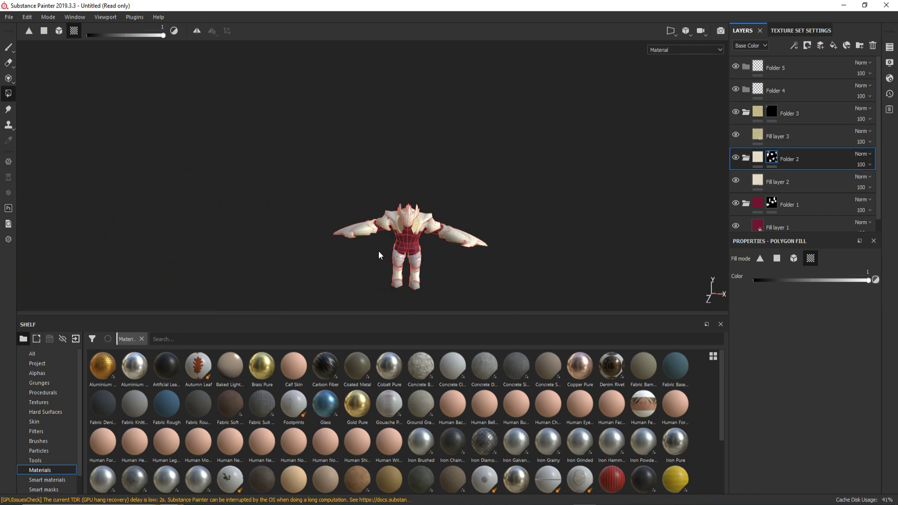
scroll(378, 251, up, 3)
scroll(294, 180, up, 3)
mouse_move(294, 180)
alt+mouse_down()
mouse_move(426, 226)
mouse_move(294, 255)
mouse_move(207, 164)
mouse_move(500, 235)
mouse_move(417, 180)
alt+mouse_up()
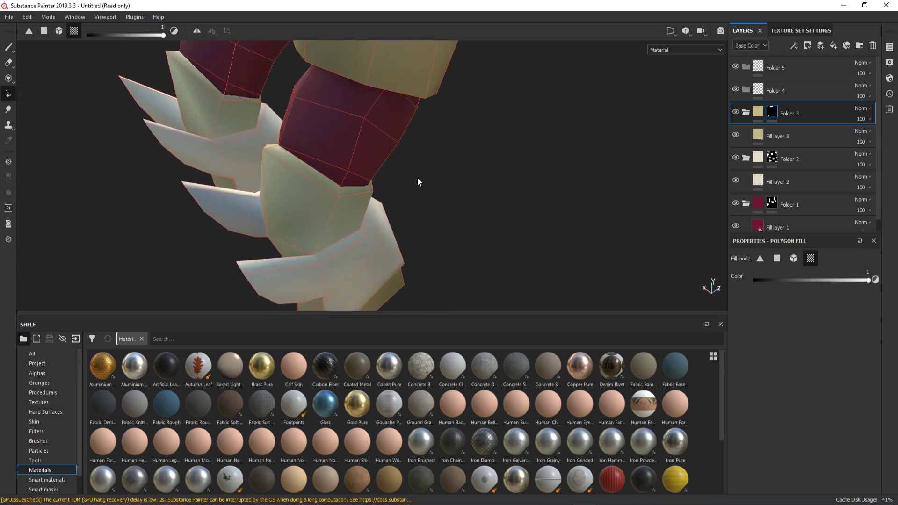
mouse_move(240, 213)
alt+mouse_down()
mouse_move(389, 239)
mouse_move(464, 236)
mouse_move(391, 211)
mouse_move(390, 201)
mouse_move(330, 205)
mouse_move(364, 242)
alt+mouse_up()
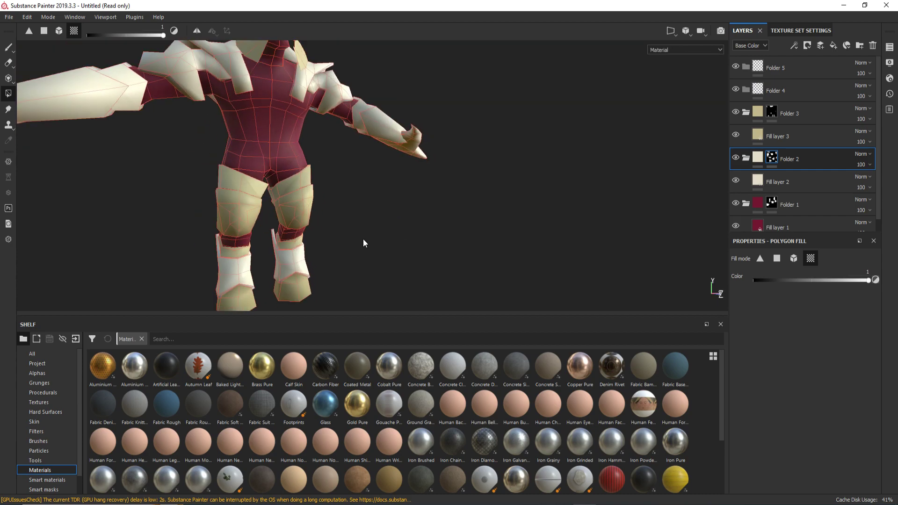
scroll(363, 242, down, 3)
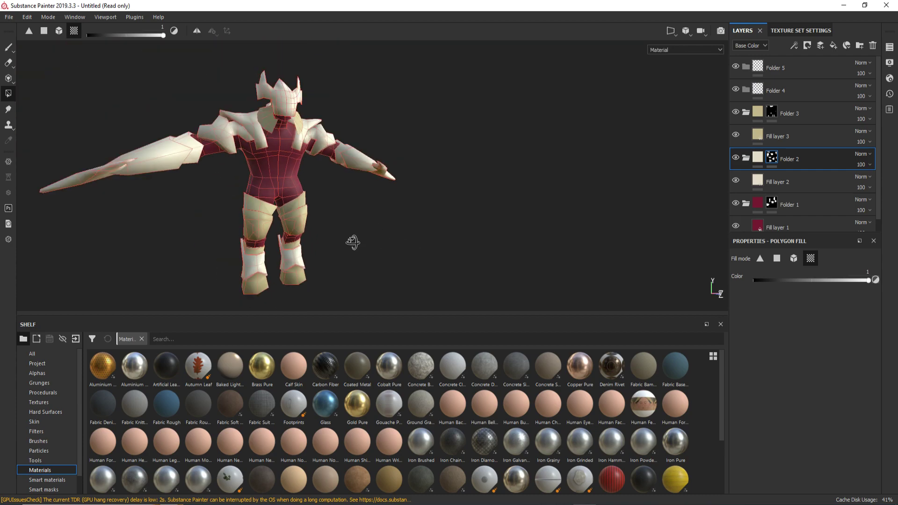
mouse_move(365, 250)
alt+mouse_down()
mouse_move(387, 255)
mouse_move(340, 265)
mouse_move(461, 222)
mouse_move(495, 262)
mouse_move(501, 206)
mouse_move(479, 226)
mouse_move(404, 217)
mouse_move(473, 229)
mouse_move(459, 195)
alt+mouse_up()
Add a dark red Fill layer 4 at the top with Multiply blending.
click(782, 70)
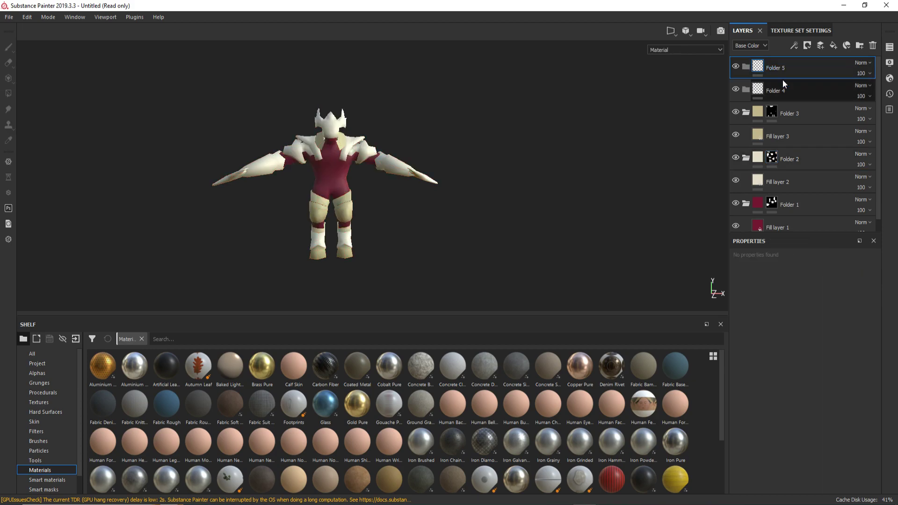
key(Delete)
click(833, 45)
click(779, 355)
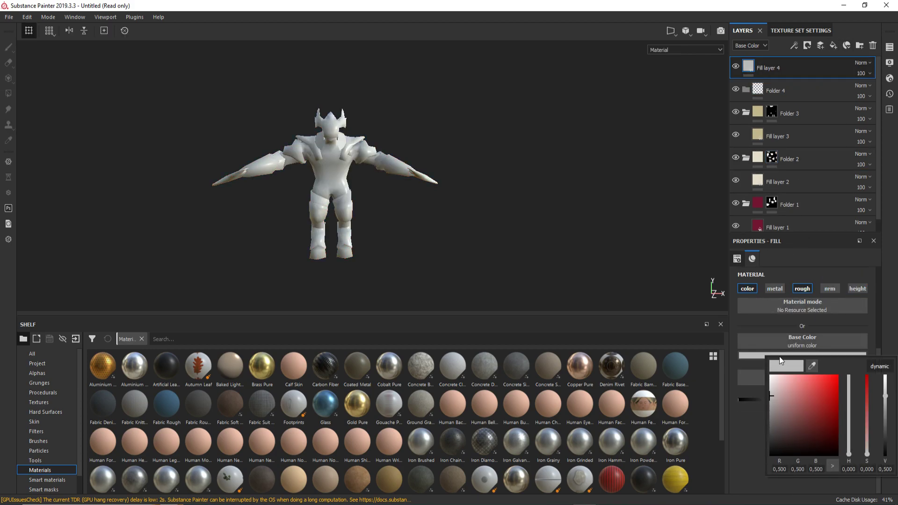
click(781, 439)
click(862, 63)
click(837, 86)
Mask Fill layer 4 with an inverted Ambient Occlusion generator and adjust its balance.
right_click(769, 70)
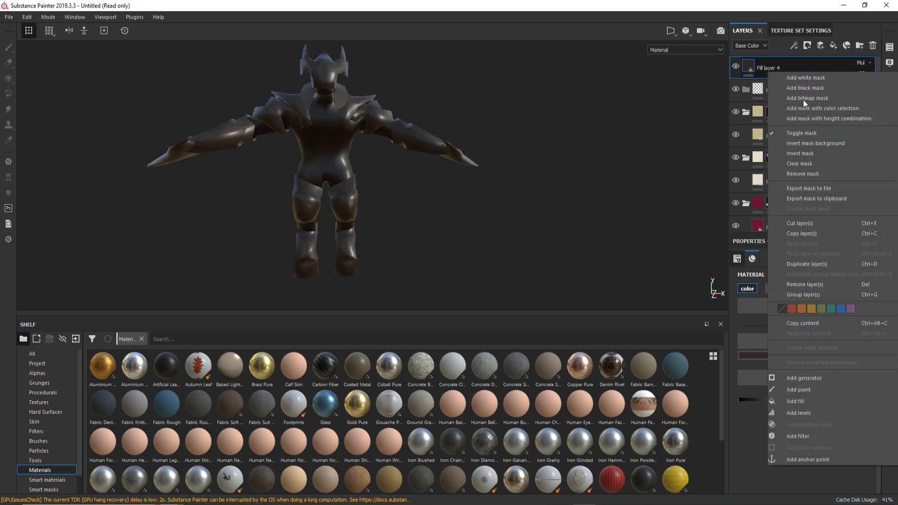
click(803, 99)
key(4)
right_click(762, 66)
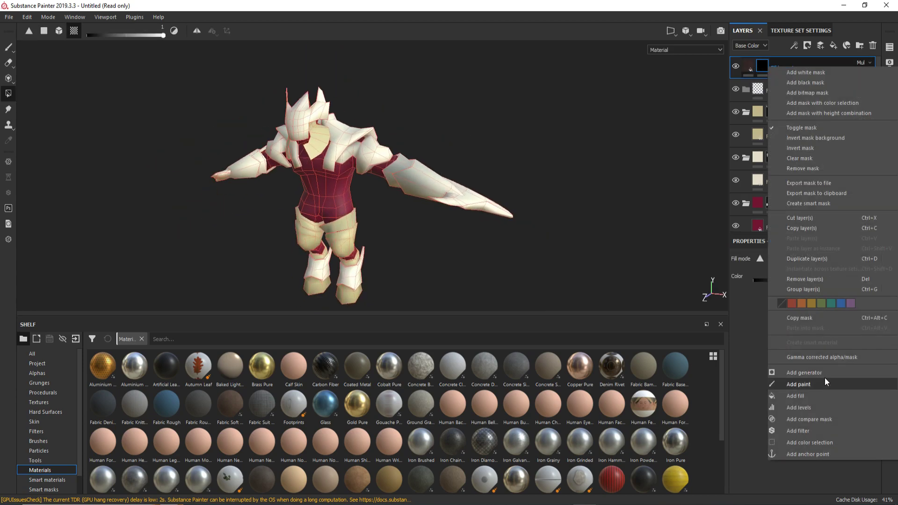
click(823, 383)
click(838, 305)
click(827, 315)
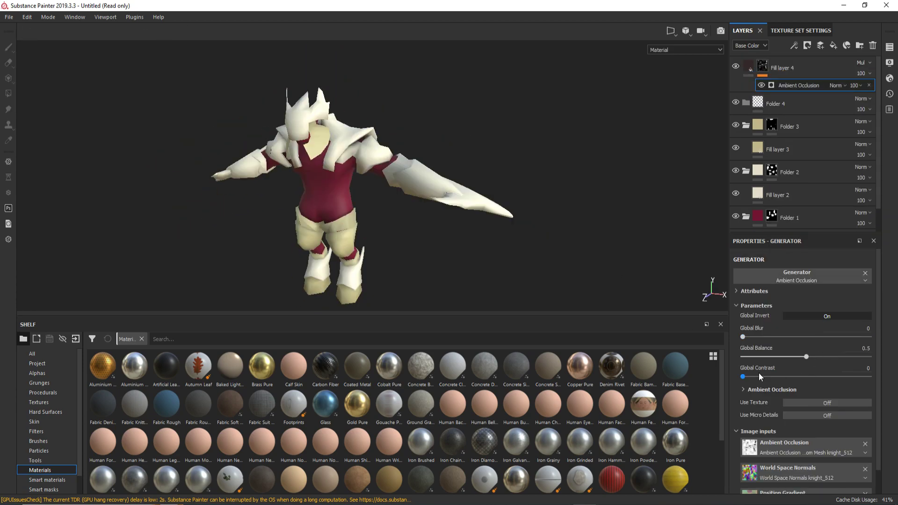
mouse_move(806, 356)
mouse_down()
mouse_move(840, 356)
mouse_move(806, 357)
mouse_up()
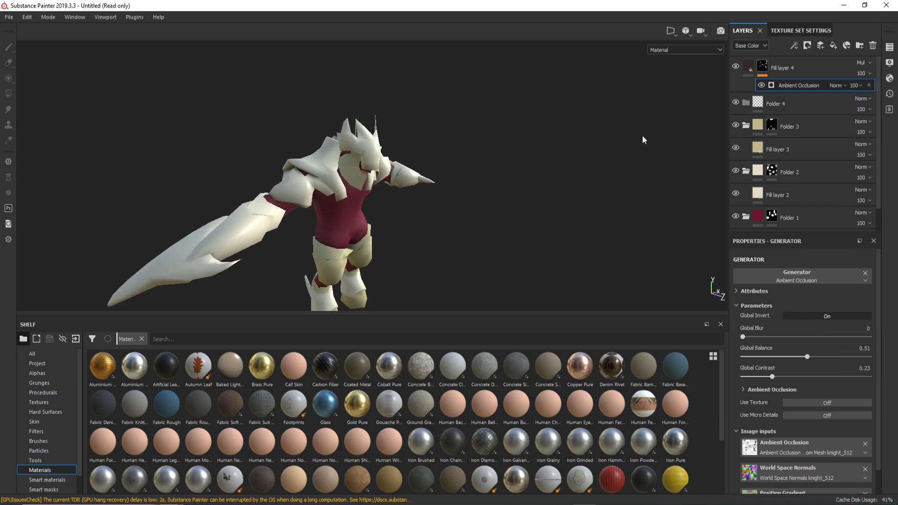
Select the cream Fill layer 2 and open its options to duplicate it.
mouse_move(642, 139)
alt+mouse_down()
mouse_move(417, 128)
mouse_move(487, 128)
alt+mouse_up()
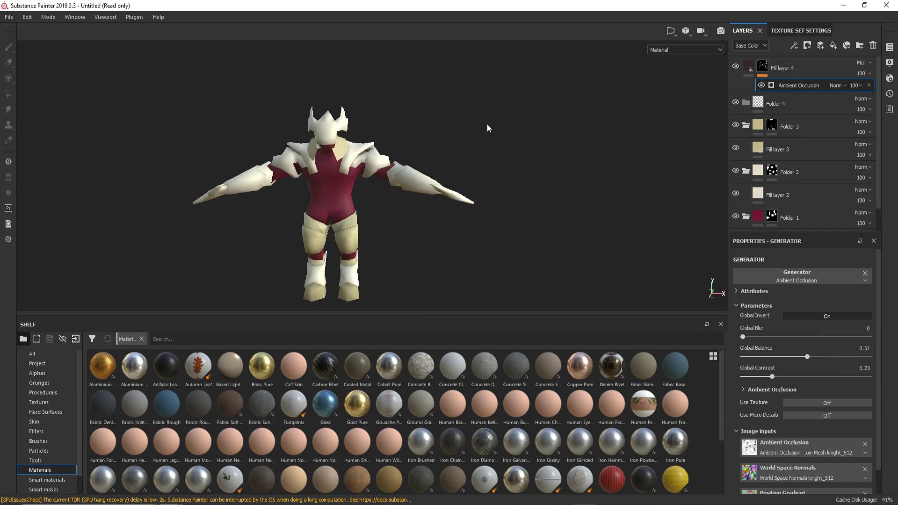
click(791, 204)
scroll(803, 192, down, 1)
right_click(799, 195)
Duplicate cream Fill layer 2 under a black mask and dab cream onto the chest.
click(786, 204)
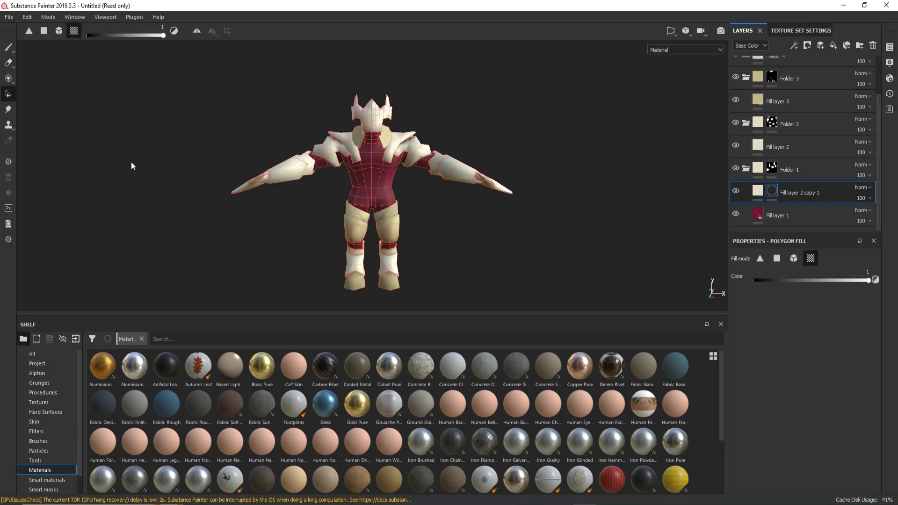
click(8, 47)
click(38, 441)
scroll(331, 209, up, 2)
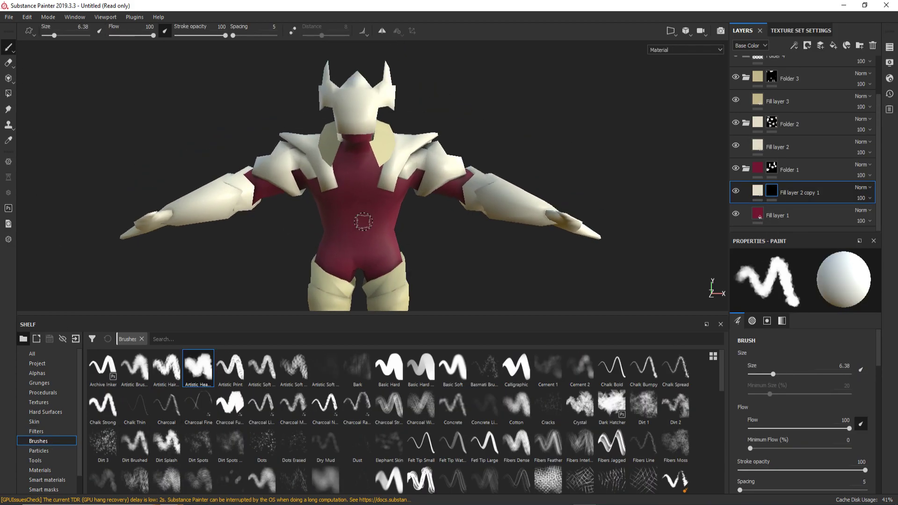
click(363, 173)
scroll(356, 187, up, 3)
scroll(339, 179, up, 3)
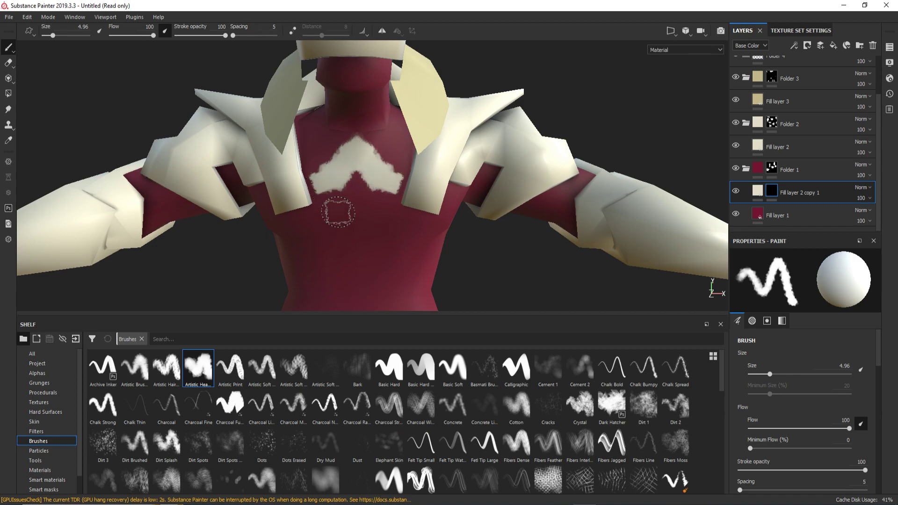
In the 3D/UV split view, paint cream strokes and wide bands across the chest UV patch.
click(670, 30)
scroll(538, 187, up, 3)
drag(519, 155, 554, 137)
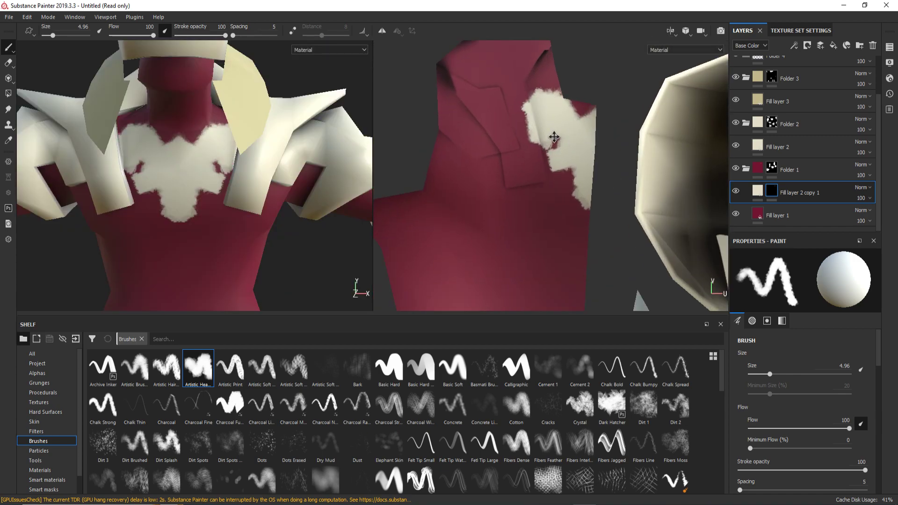
middle_drag(554, 137, 533, 159)
drag(533, 159, 531, 176)
middle_drag(531, 176, 531, 84)
mouse_move(531, 84)
mouse_down()
mouse_move(538, 122)
mouse_move(525, 198)
mouse_up()
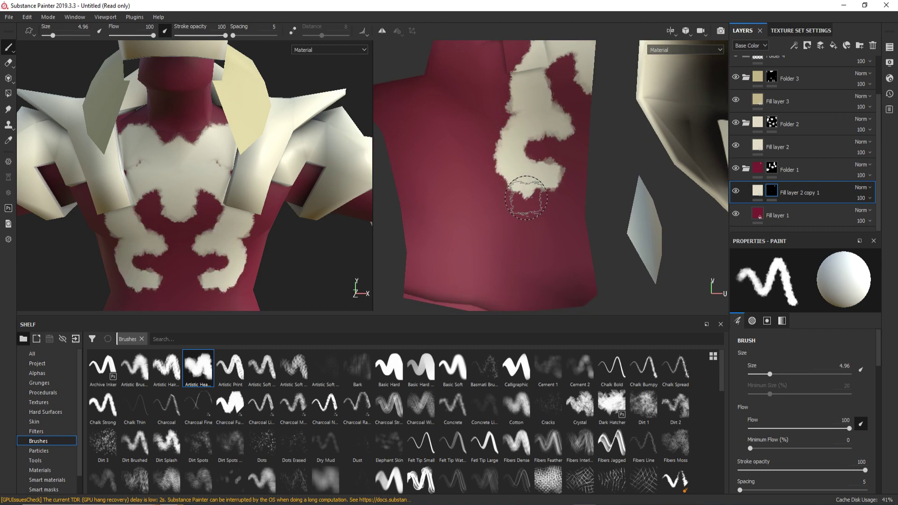
middle_drag(525, 198, 584, 187)
drag(584, 187, 428, 180)
drag(547, 173, 434, 164)
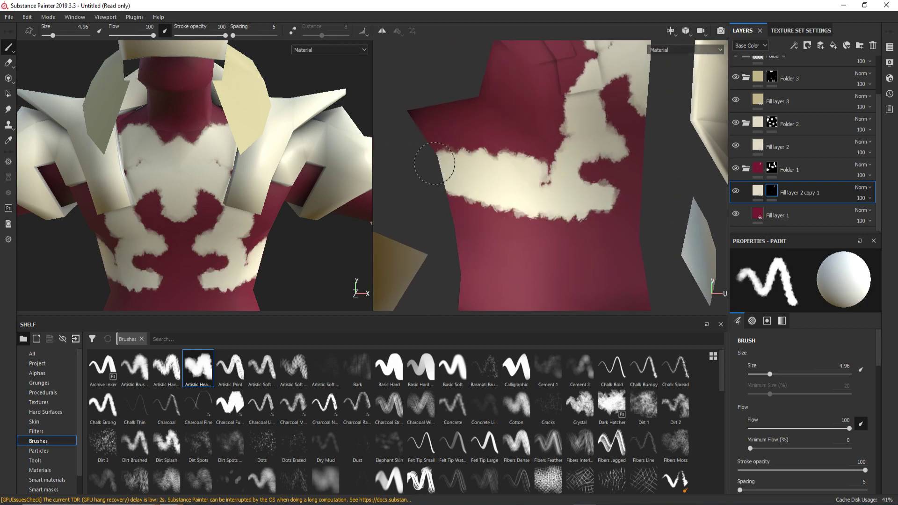
middle_drag(434, 163, 517, 236)
mouse_move(517, 237)
mouse_down()
mouse_move(545, 191)
mouse_move(537, 136)
mouse_up()
Reframe the whole knight and orbit to inspect the chest pattern from several angles.
middle_drag(224, 187, 214, 197)
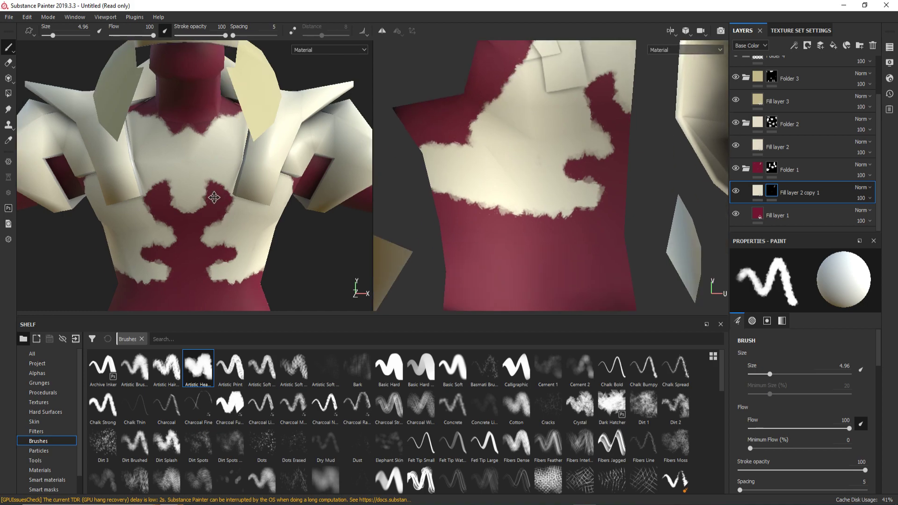
alt+drag(214, 197, 263, 178)
alt+drag(268, 136, 268, 147)
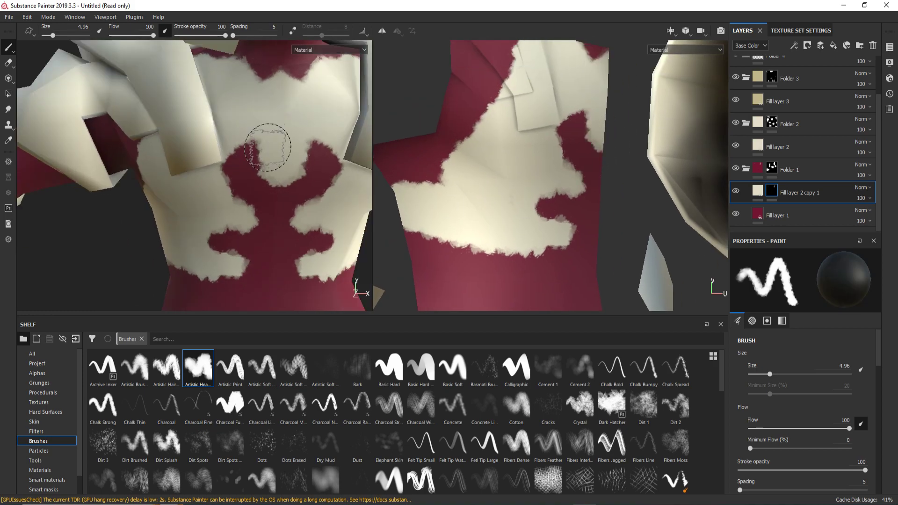
click(685, 54)
scroll(250, 151, up, 5)
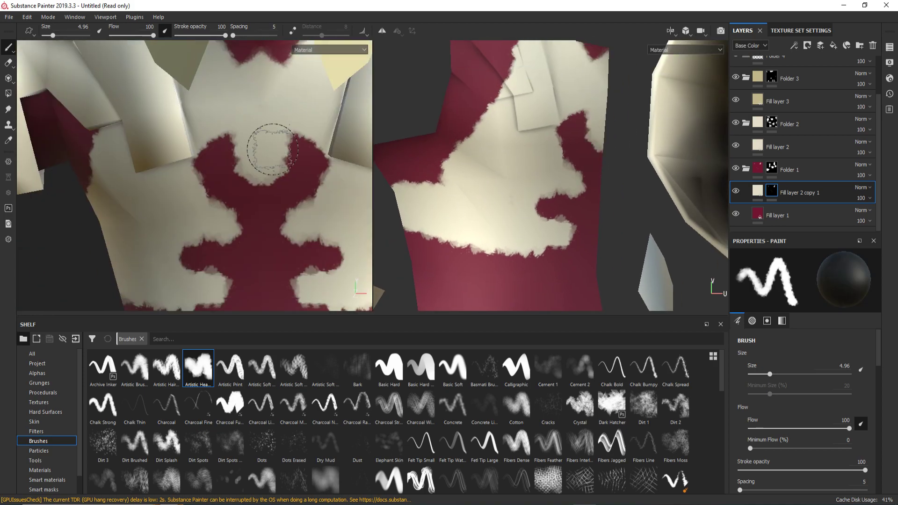
alt+middle_drag(267, 151, 256, 180)
alt+drag(265, 228, 281, 190)
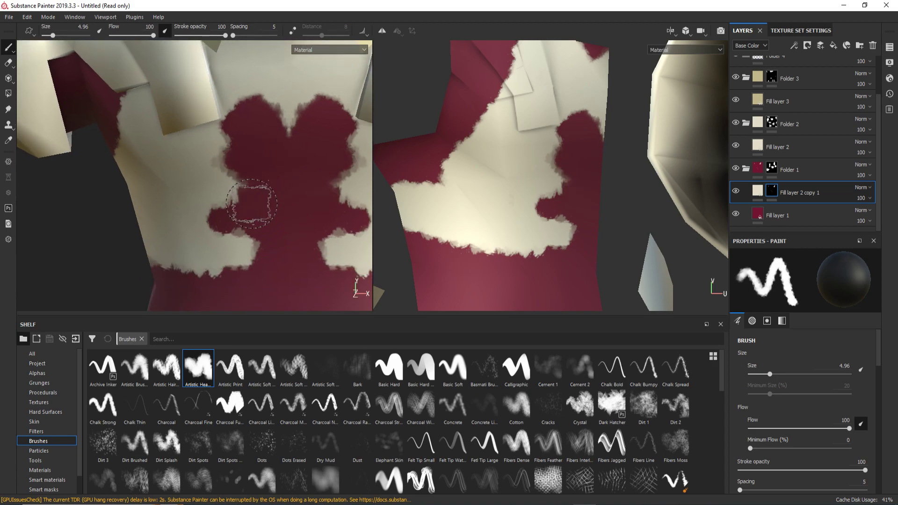
alt+drag(250, 247, 263, 228)
alt+drag(356, 225, 248, 195)
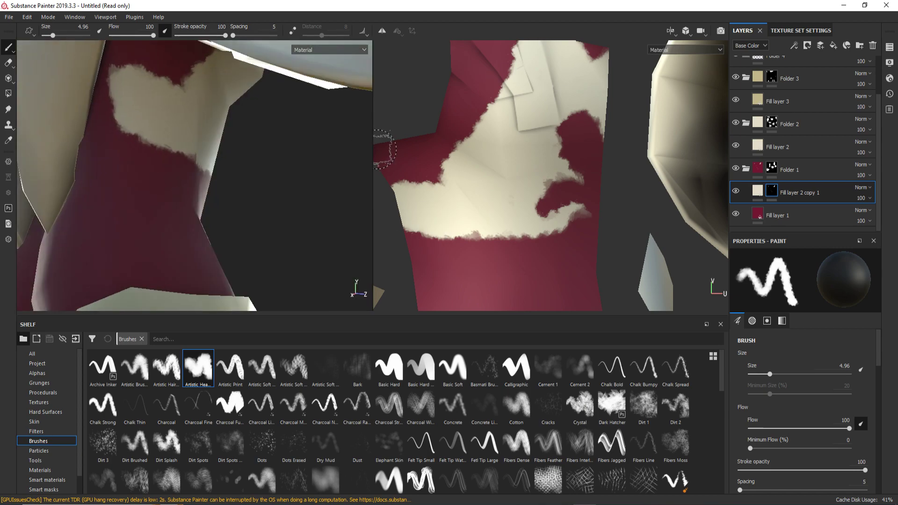
scroll(468, 187, down, 5)
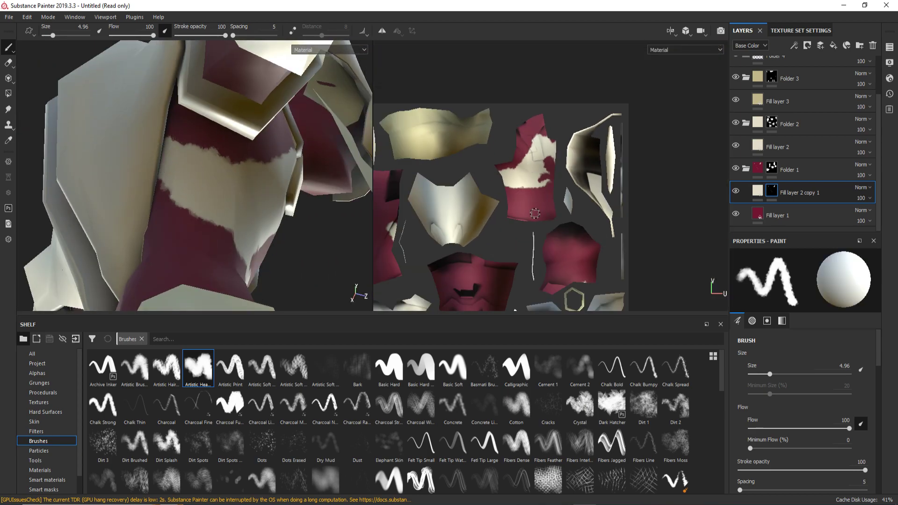
scroll(462, 201, up, 5)
Paint thin straight cream stripes across the red torso band with a smaller brush.
ctrl+right_drag(424, 192, 449, 191)
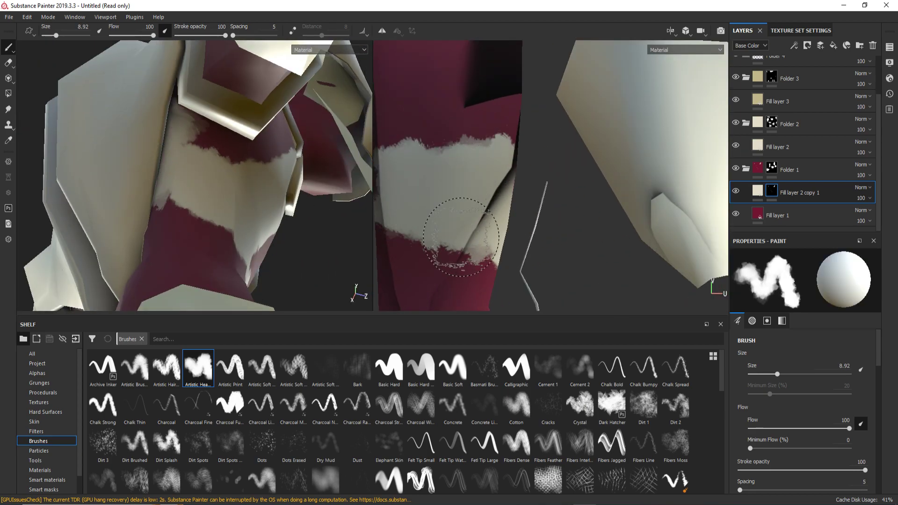
alt+drag(225, 252, 158, 201)
scroll(467, 187, down, 4)
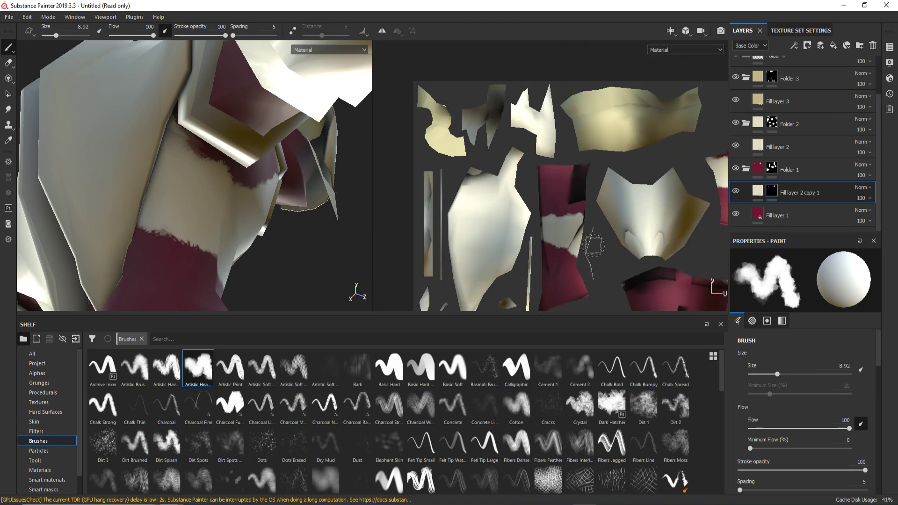
scroll(467, 224, up, 5)
ctrl+right_drag(467, 223, 425, 224)
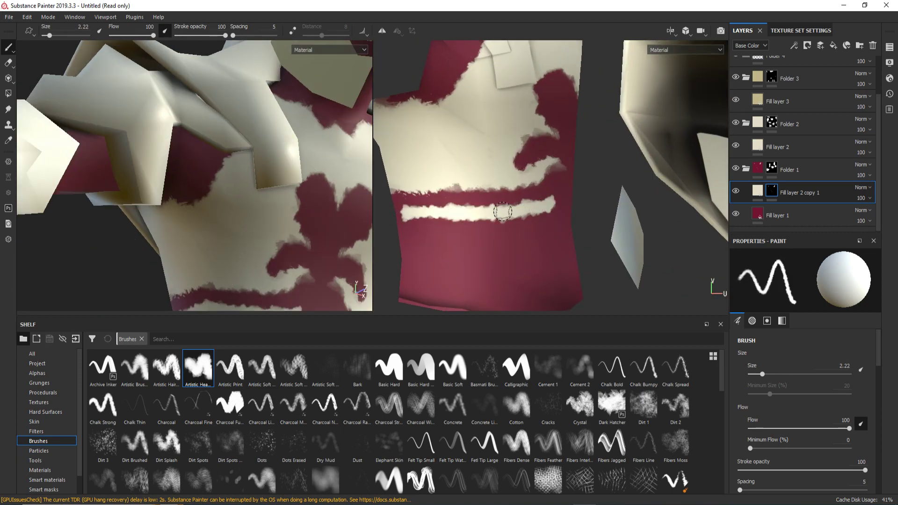
scroll(514, 233, up, 2)
scroll(571, 237, down, 3)
scroll(608, 215, up, 3)
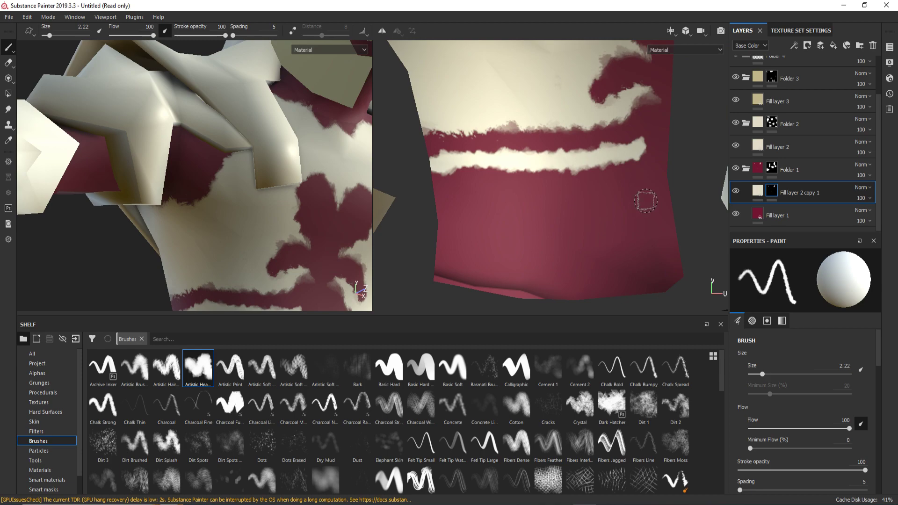
shift+click(645, 200)
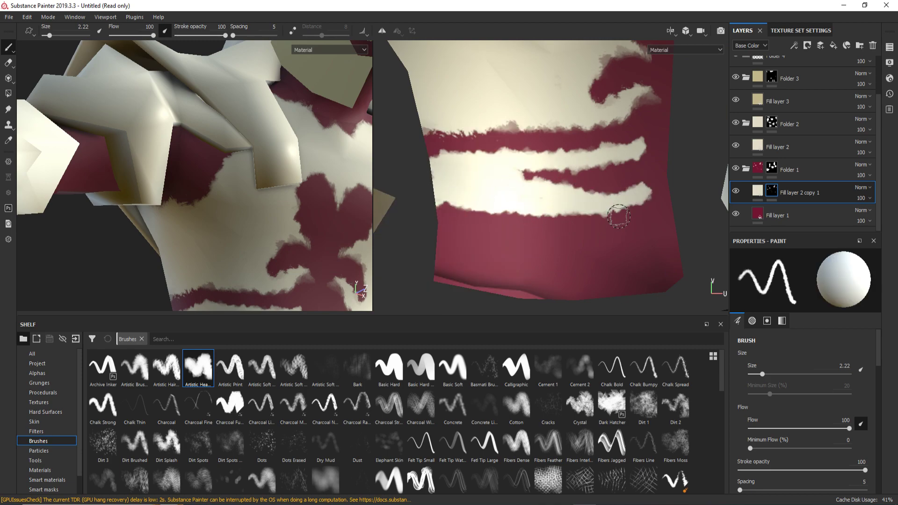
middle_drag(618, 216, 511, 258)
Raise Fill layer 2 copy 1's height to about 0.4241 so the stripes emboss.
scroll(262, 236, down, 5)
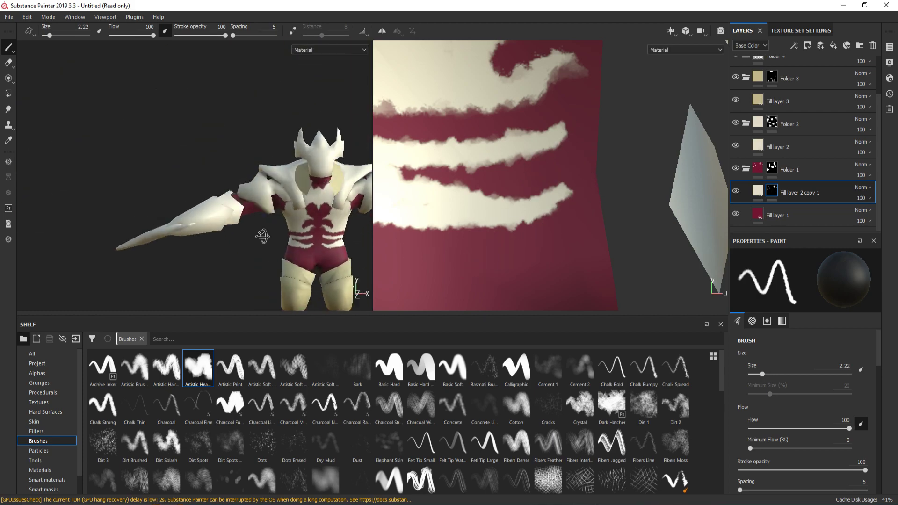
alt+drag(225, 234, 261, 236)
click(758, 190)
drag(814, 442, 831, 442)
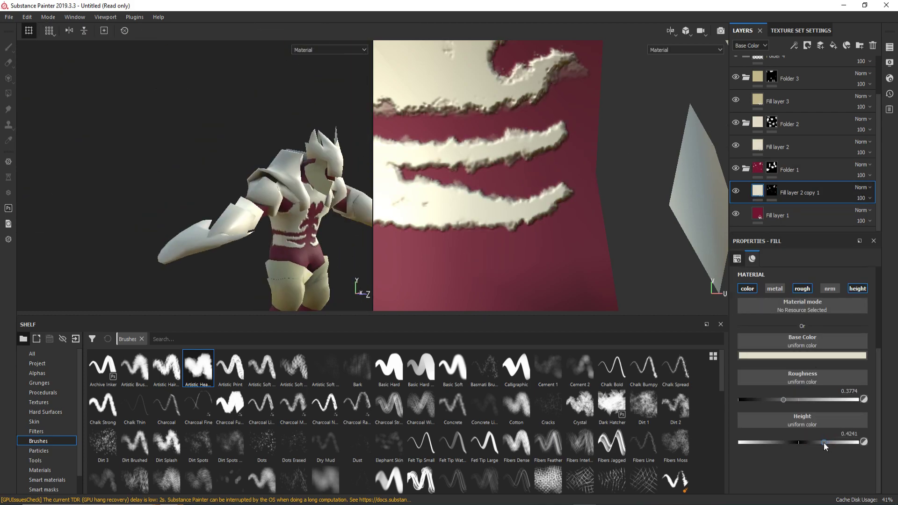
Resume brush painting on the cream layer's mask, framing the heart-shaped red region.
click(771, 191)
key(1)
scroll(561, 140, up, 3)
scroll(579, 169, up, 2)
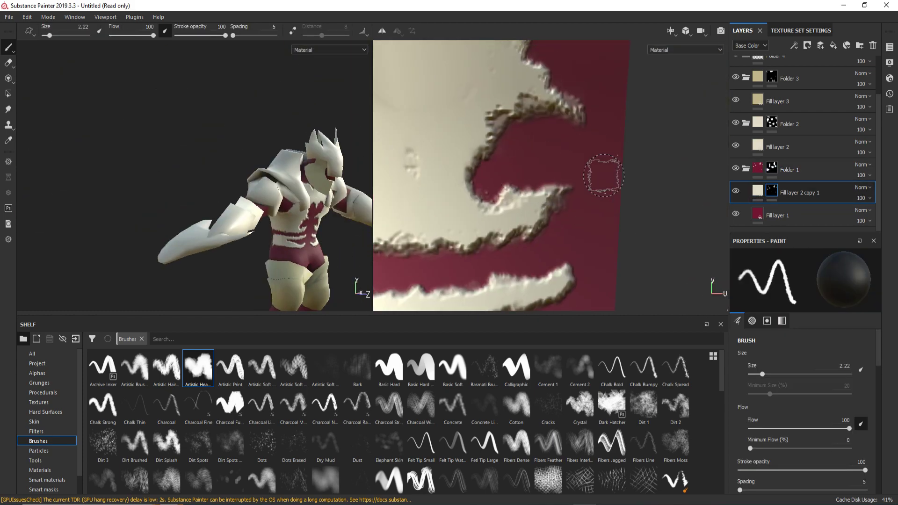
scroll(589, 164, up, 2)
middle_drag(581, 145, 586, 243)
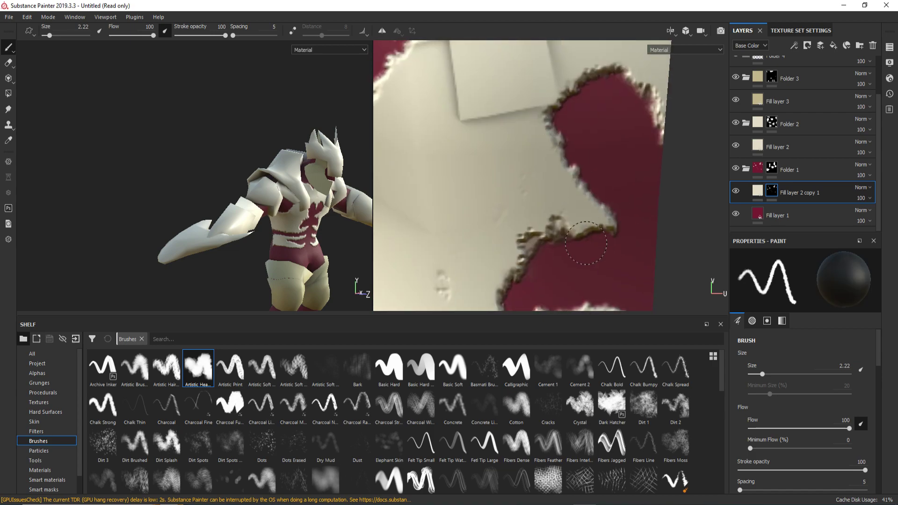
scroll(517, 194, down, 1)
scroll(491, 235, down, 1)
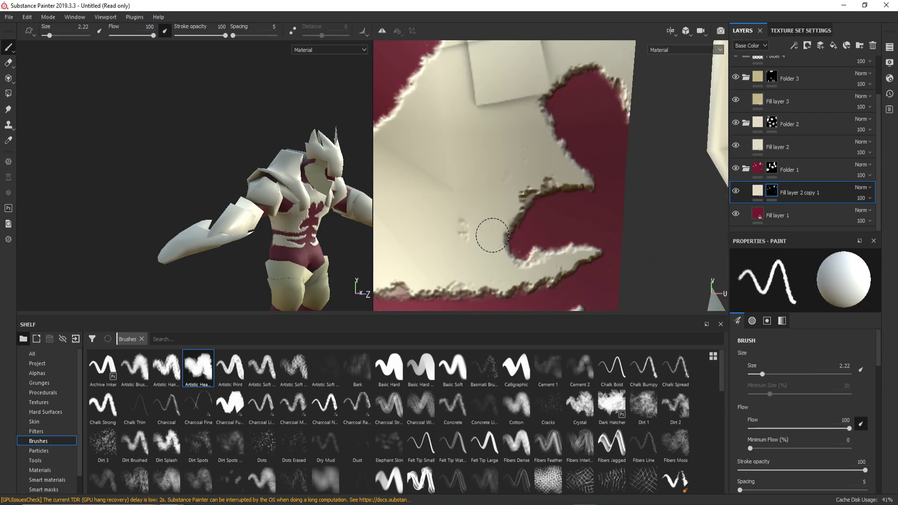
Carve red back into the lower cream stripe and fill nearby red gaps with cream.
key(x)
drag(597, 251, 513, 208)
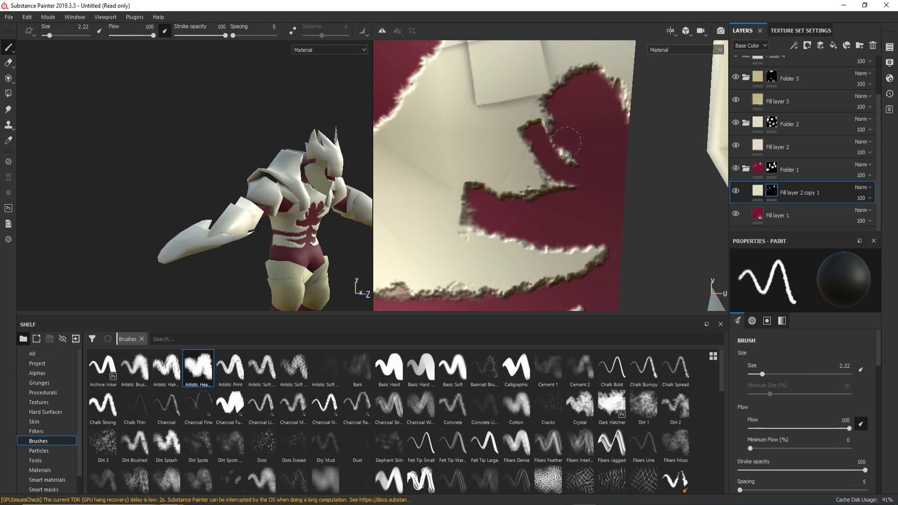
key(x)
drag(470, 187, 551, 189)
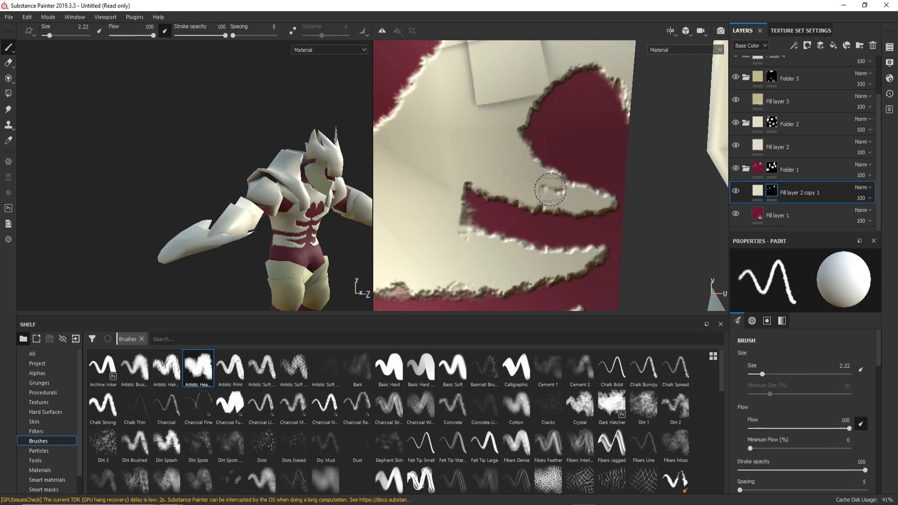
key(x)
key(x)
mouse_move(531, 251)
mouse_down()
mouse_move(462, 209)
mouse_move(520, 176)
mouse_up()
key(x)
key(x)
scroll(480, 212, down, 3)
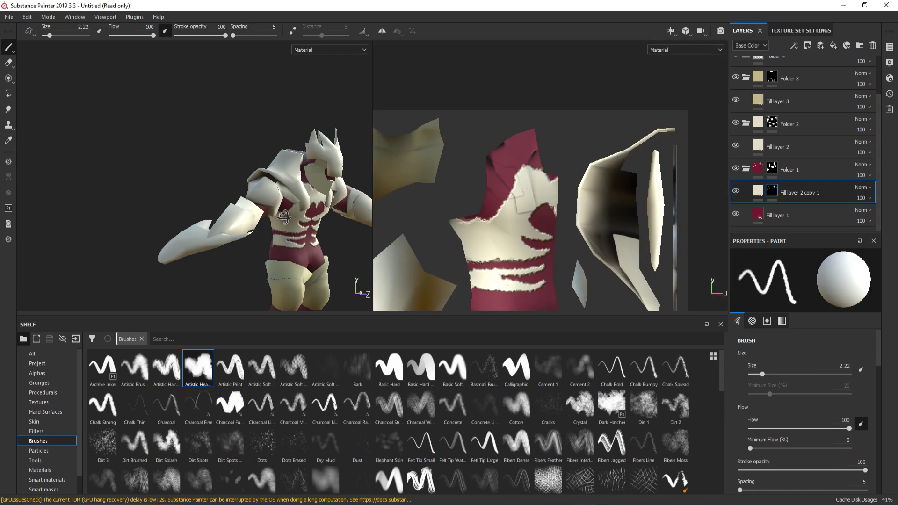
alt+drag(210, 187, 261, 187)
scroll(491, 210, up, 3)
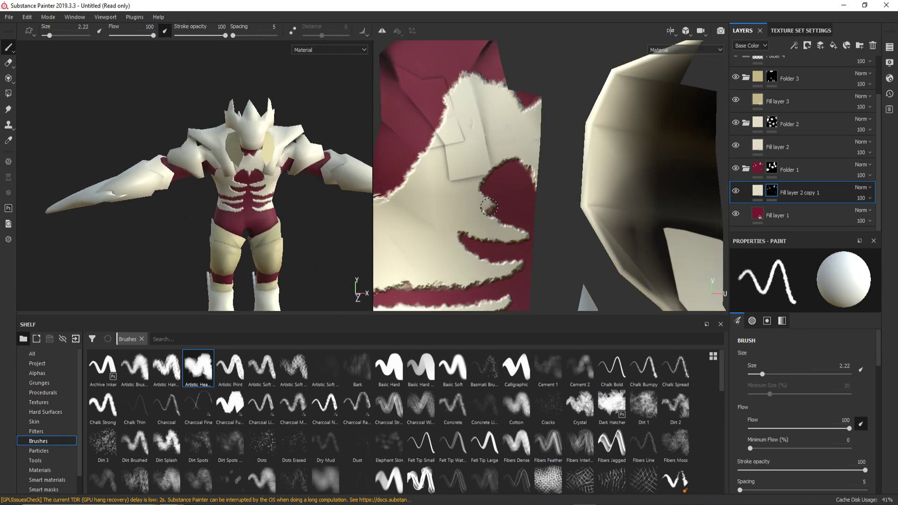
Cut a red notch into the cream stripe and shrink the brush for finer edges.
key(x)
mouse_move(526, 235)
mouse_down()
mouse_move(493, 234)
mouse_move(491, 262)
mouse_up()
key(x)
key(x)
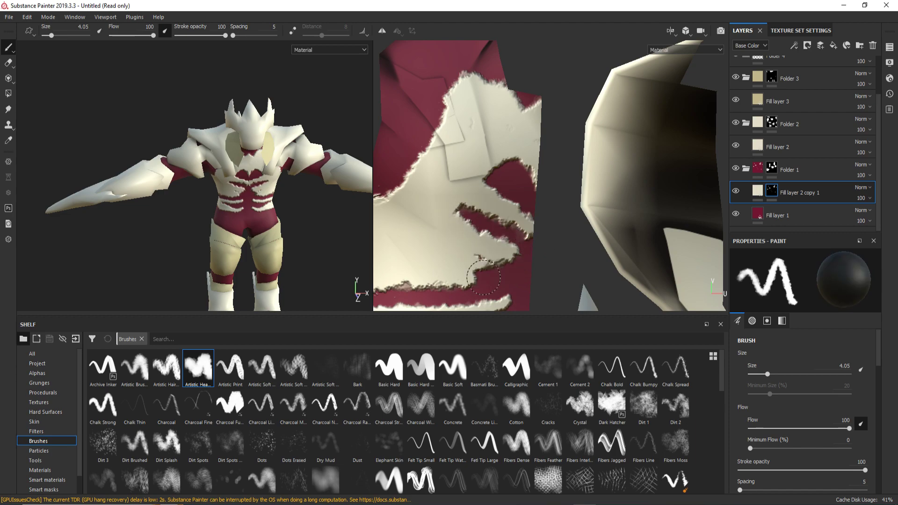
scroll(531, 210, up, 3)
key(x)
ctrl+right_drag(516, 225, 387, 242)
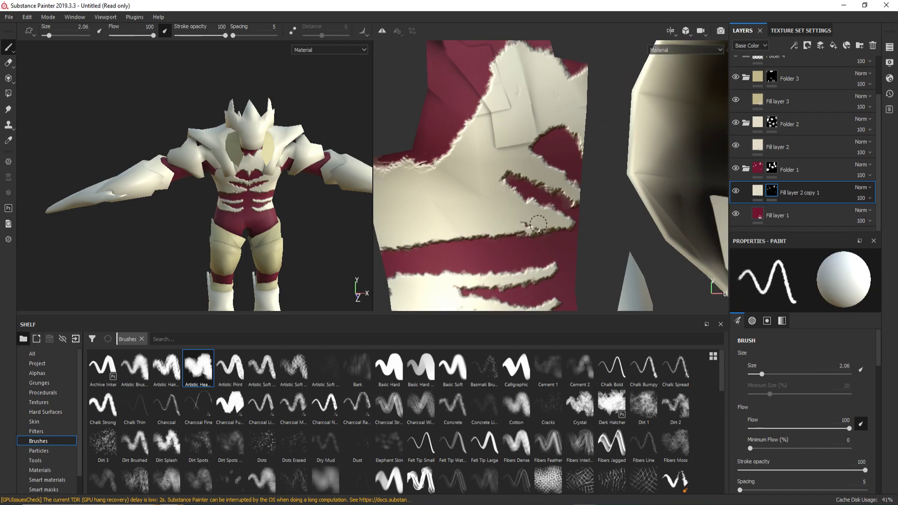
scroll(575, 201, up, 2)
key(x)
key(x)
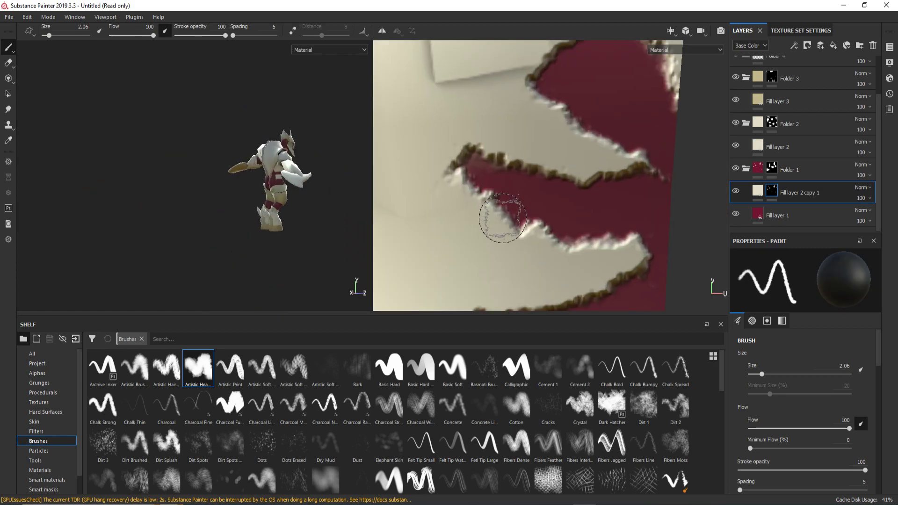
Switch back to cream, enlarge the brush slightly, and orbit to the knight's side.
scroll(500, 216, down, 3)
scroll(537, 187, up, 3)
key(x)
scroll(497, 200, up, 2)
middle_drag(467, 187, 500, 193)
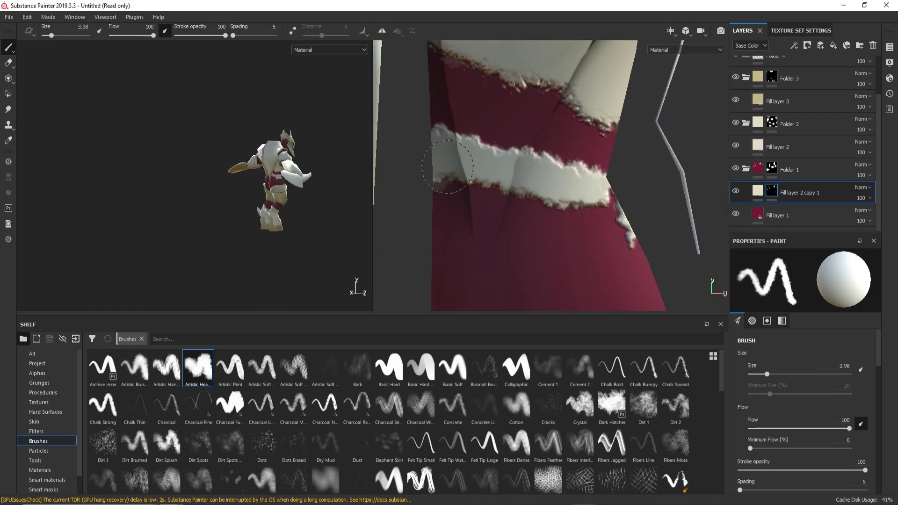
ctrl+right_drag(496, 201, 510, 200)
mouse_move(281, 196)
alt+mouse_down()
mouse_move(241, 199)
mouse_move(255, 187)
alt+mouse_up()
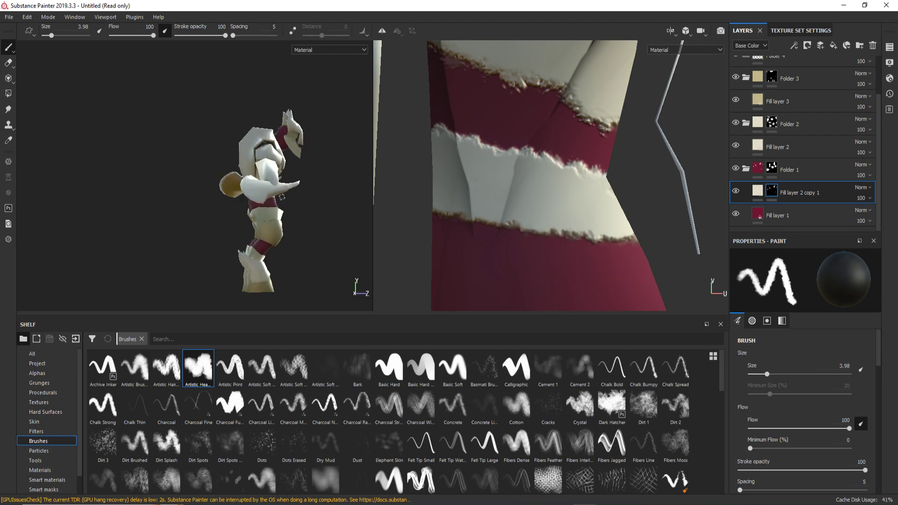
scroll(253, 183, up, 5)
scroll(268, 190, up, 2)
Set the paint to cream, adjust brush size, and orbit in toward the torso.
scroll(534, 247, down, 3)
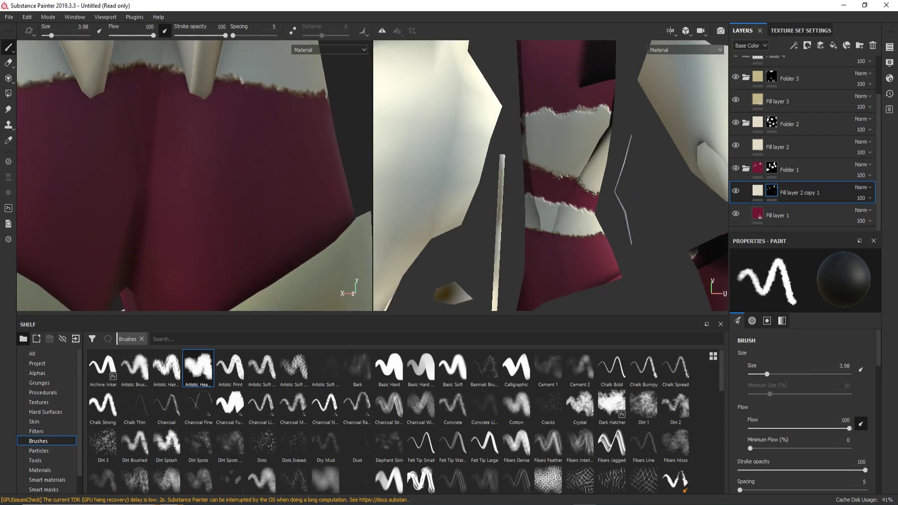
scroll(200, 188, down, 3)
key(x)
ctrl+right_drag(173, 195, 186, 196)
alt+drag(186, 196, 219, 236)
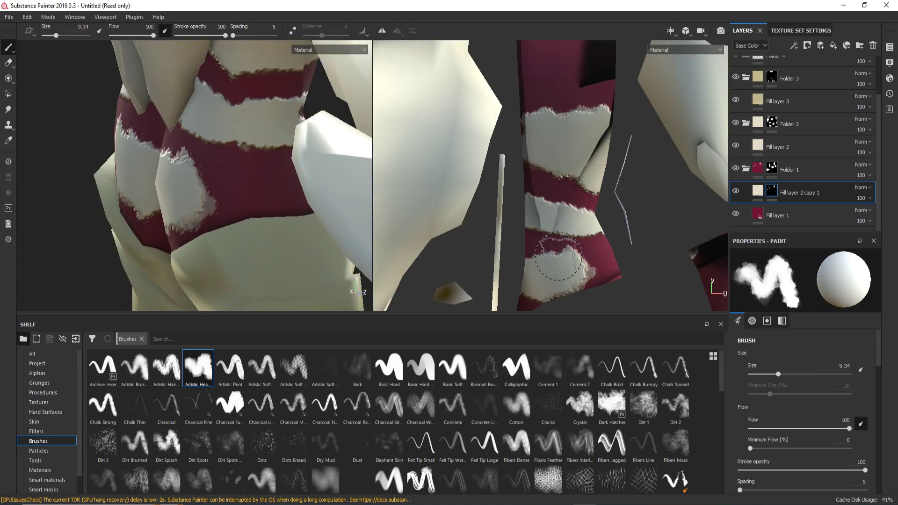
ctrl+right_drag(219, 236, 212, 234)
alt+drag(213, 234, 209, 229)
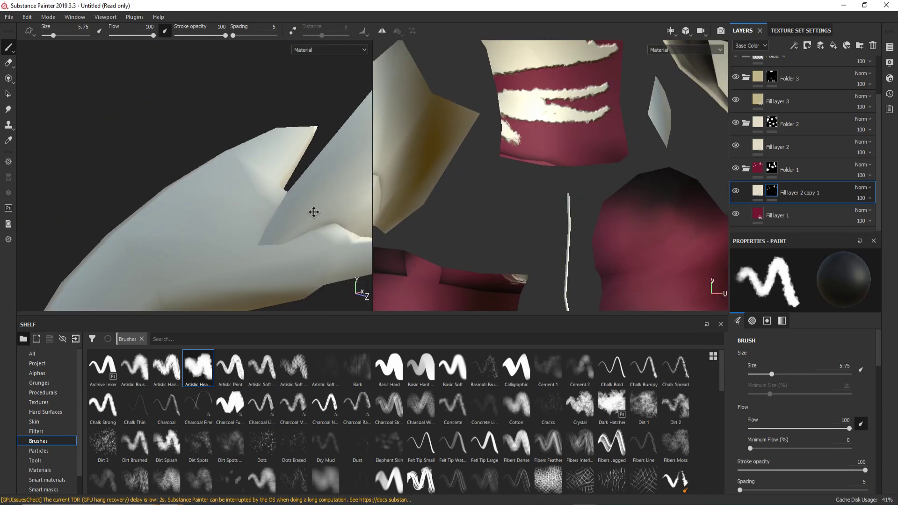
scroll(228, 183, down, 5)
scroll(228, 183, up, 5)
alt+drag(124, 178, 100, 176)
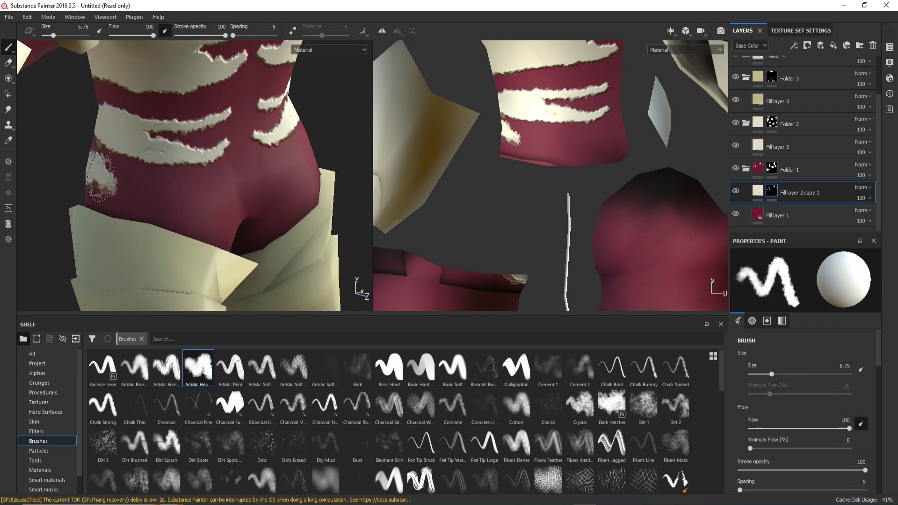
scroll(187, 197, up, 4)
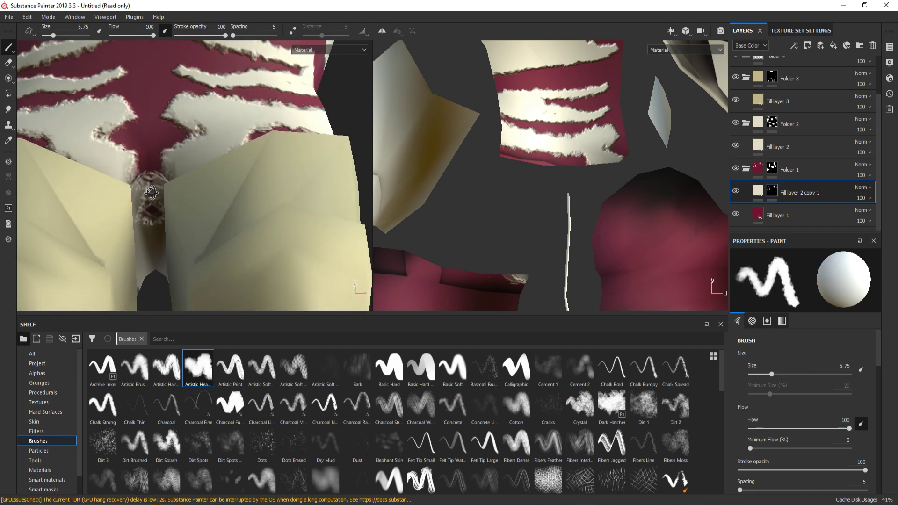
Set the fill tool to individual polygons, then return to brush painting.
click(8, 93)
click(44, 30)
mouse_move(160, 201)
alt+mouse_down()
mouse_move(192, 207)
mouse_move(140, 201)
mouse_move(201, 183)
alt+mouse_up()
key(1)
scroll(201, 183, down, 1)
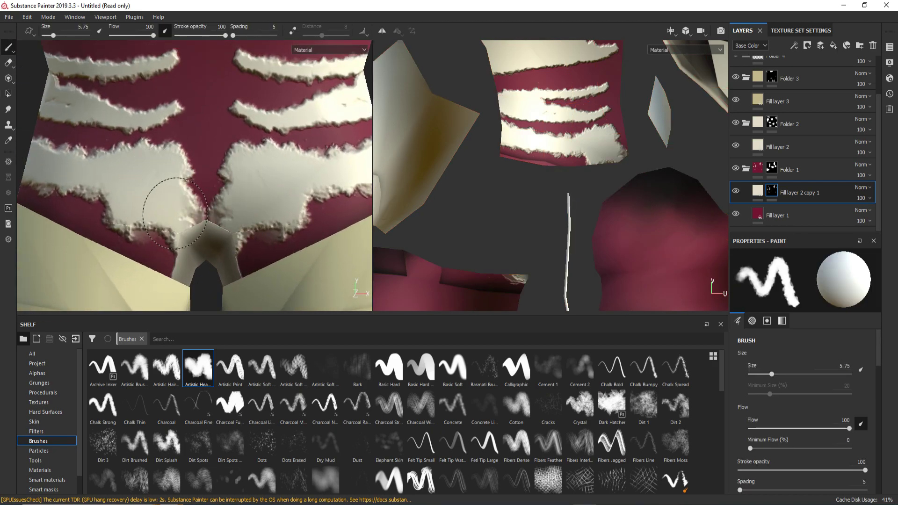
scroll(233, 198, down, 3)
scroll(234, 198, up, 2)
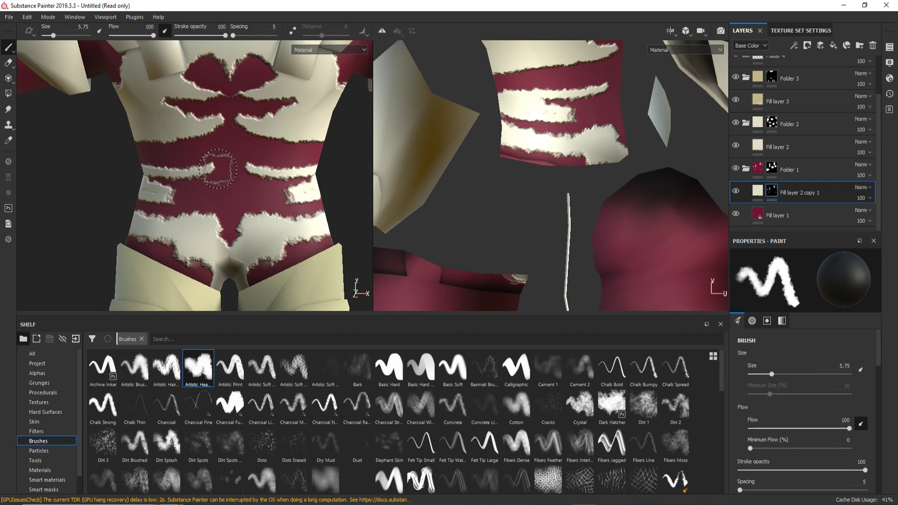
Shrink the brush and paint a mirrored cream patch onto the front of the torso.
mouse_move(218, 168)
alt+mouse_down()
mouse_move(187, 190)
mouse_move(162, 177)
alt+mouse_up()
key(bracketleft)
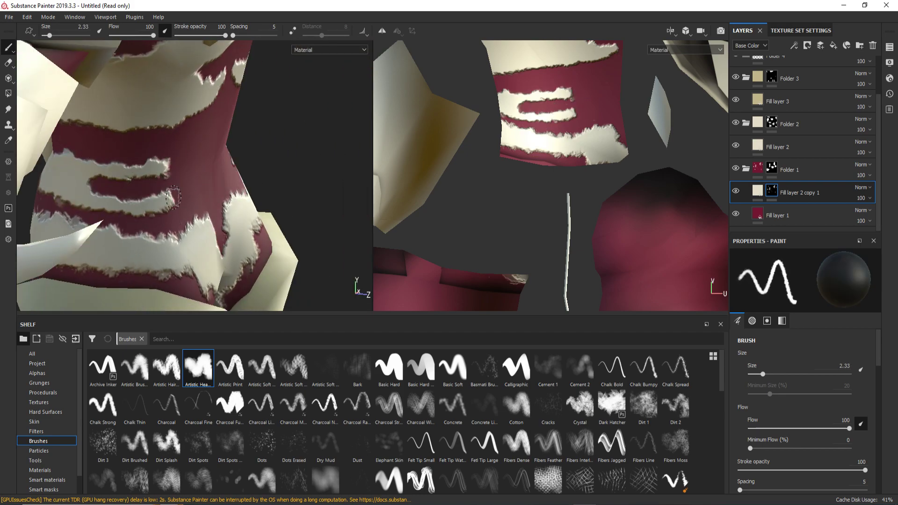
alt+drag(186, 149, 196, 156)
scroll(196, 157, down, 3)
scroll(201, 162, up, 3)
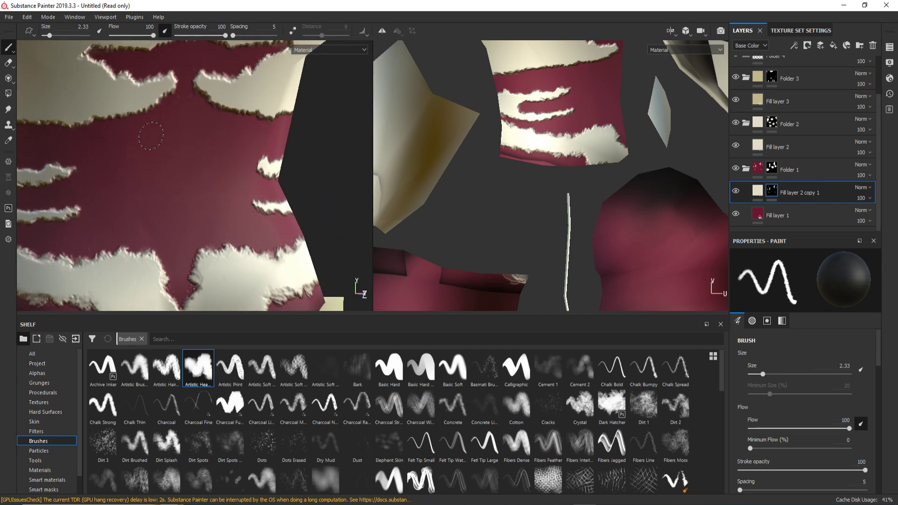
scroll(205, 164, down, 3)
scroll(204, 165, up, 4)
scroll(185, 166, up, 1)
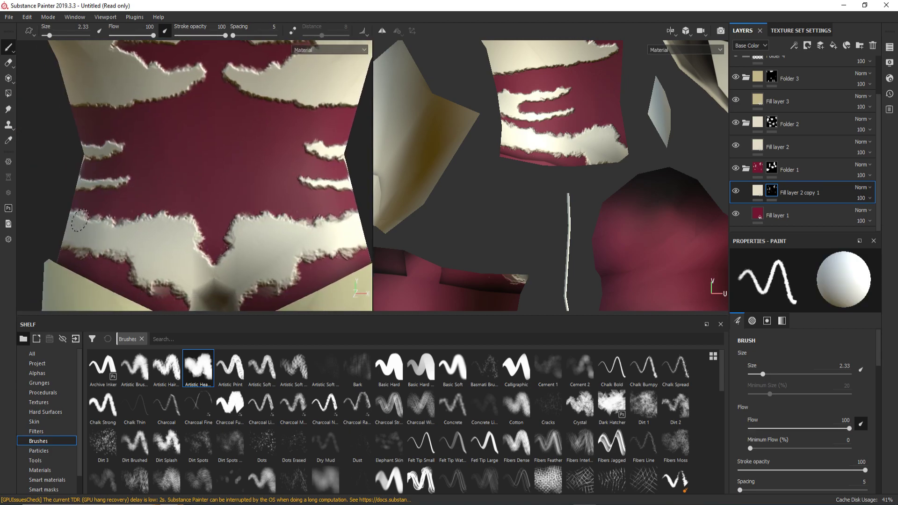
drag(80, 220, 173, 149)
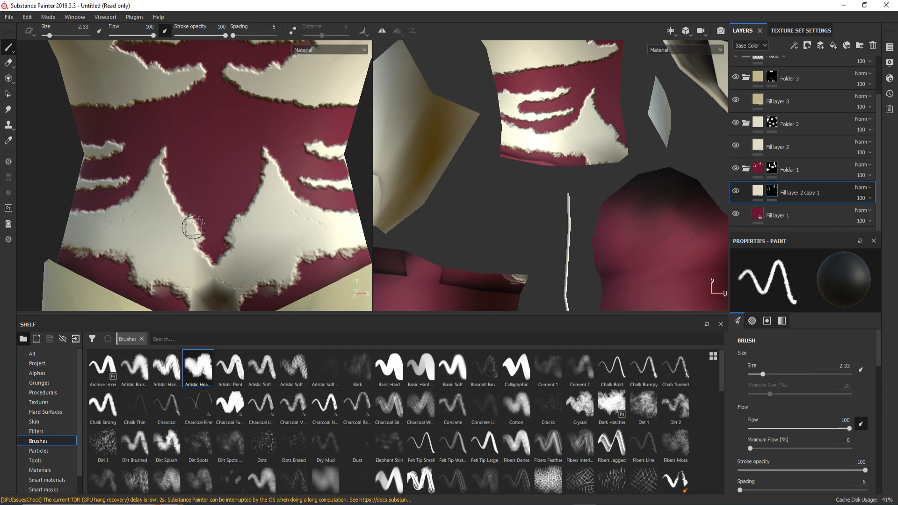
Orbit around the lower torso, back and side-front to check the cream pattern.
scroll(193, 226, down, 3)
alt+drag(201, 194, 178, 223)
scroll(201, 188, up, 3)
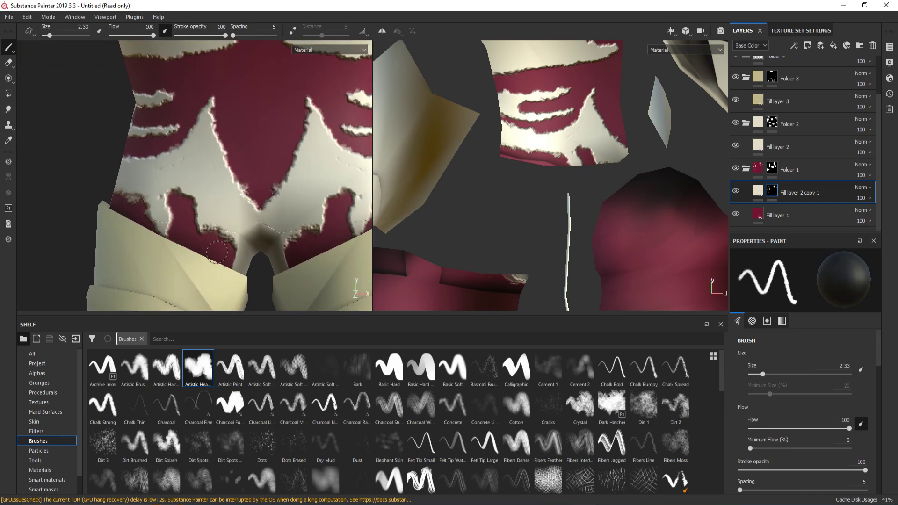
scroll(217, 253, down, 3)
alt+drag(216, 252, 280, 226)
scroll(244, 157, up, 4)
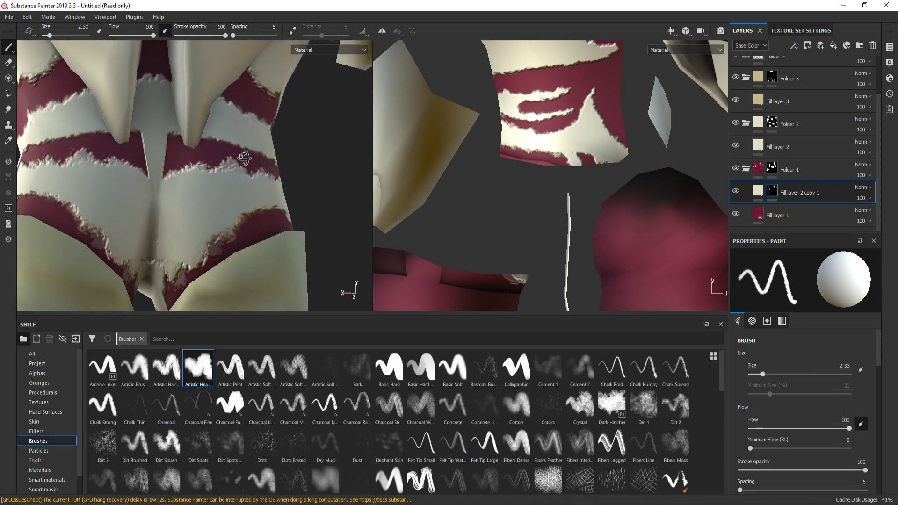
alt+drag(245, 158, 203, 183)
scroll(308, 196, down, 3)
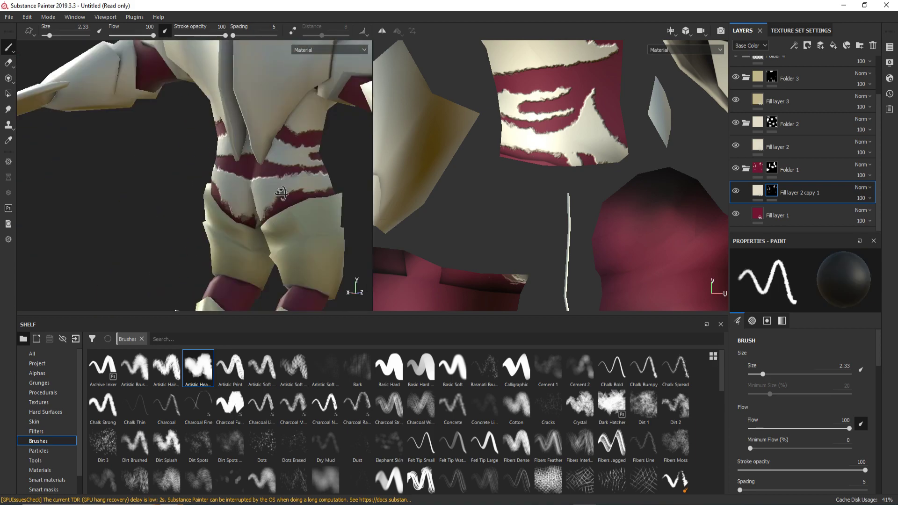
scroll(308, 197, up, 3)
mouse_move(308, 196)
alt+mouse_down()
mouse_move(144, 190)
mouse_move(158, 241)
mouse_move(286, 215)
mouse_move(243, 197)
alt+mouse_up()
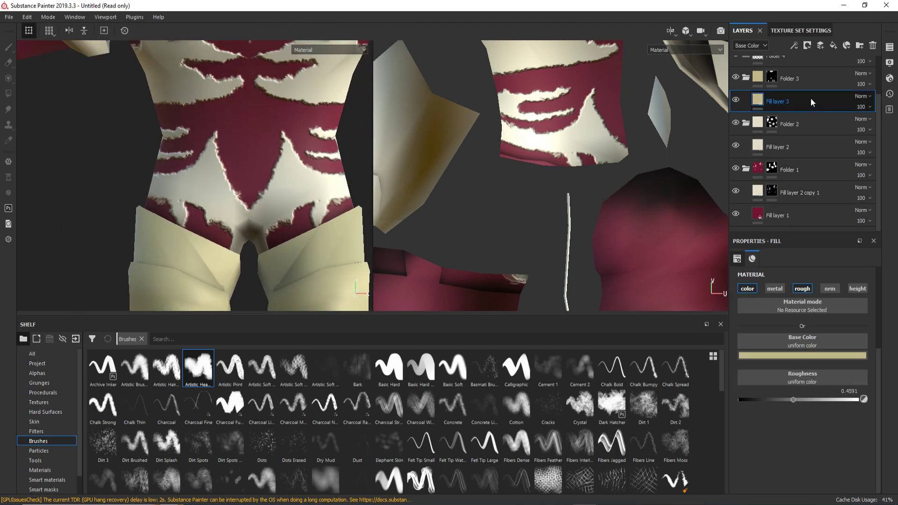
Move the tan Fill layer 3 copy down the stack and give it a black mask.
drag(811, 100, 795, 189)
right_click(790, 191)
click(759, 215)
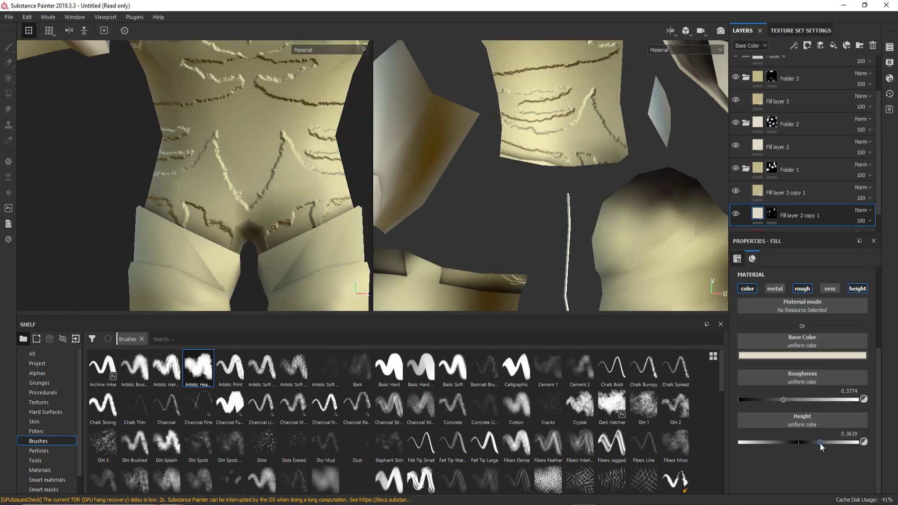
click(762, 193)
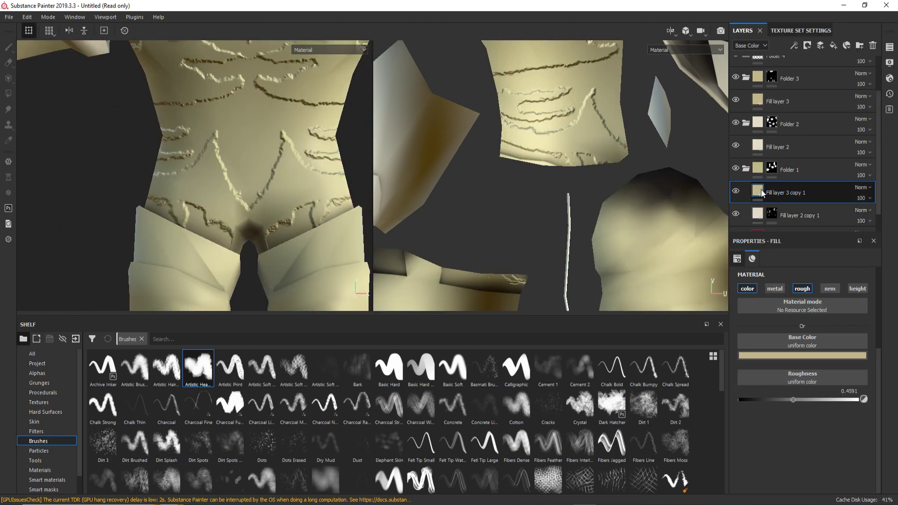
right_click(787, 211)
click(794, 47)
Paint the raised tan inverted-V centre panel on the torso, briefly trying Polygon Fill.
drag(236, 196, 229, 203)
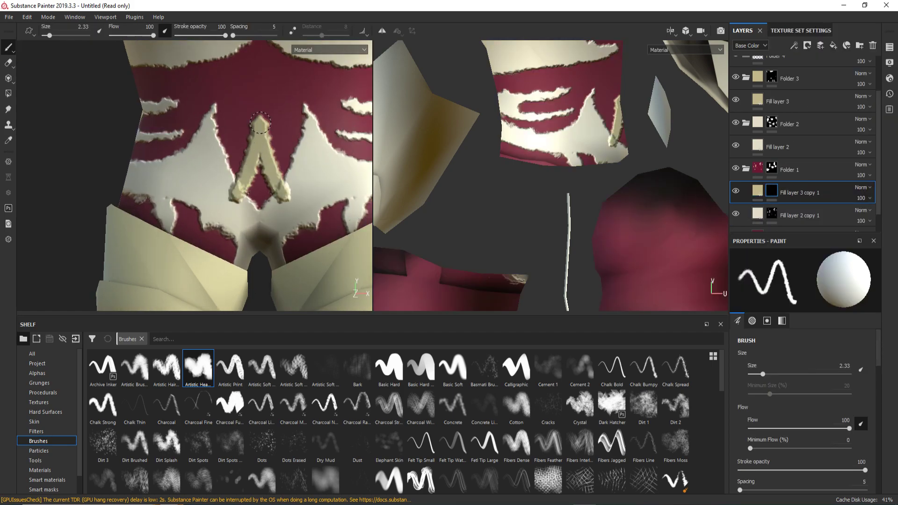
click(748, 45)
click(748, 63)
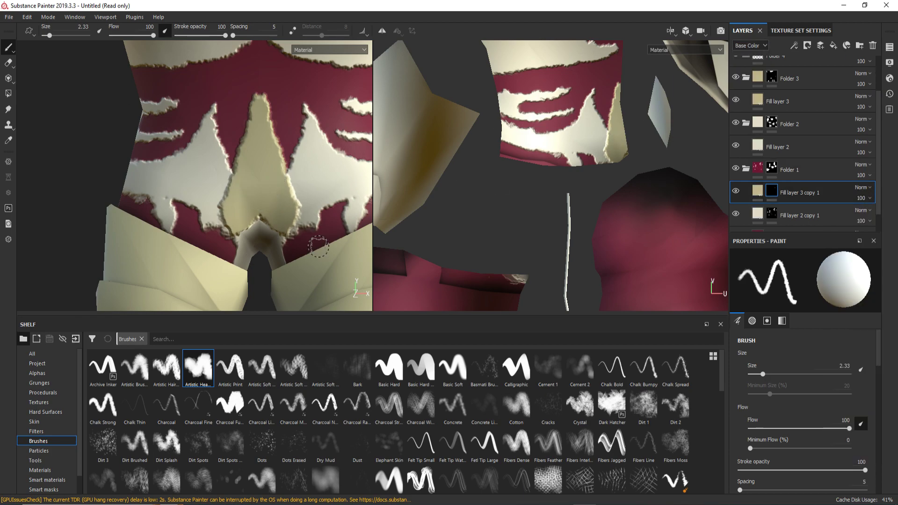
alt+drag(318, 246, 245, 245)
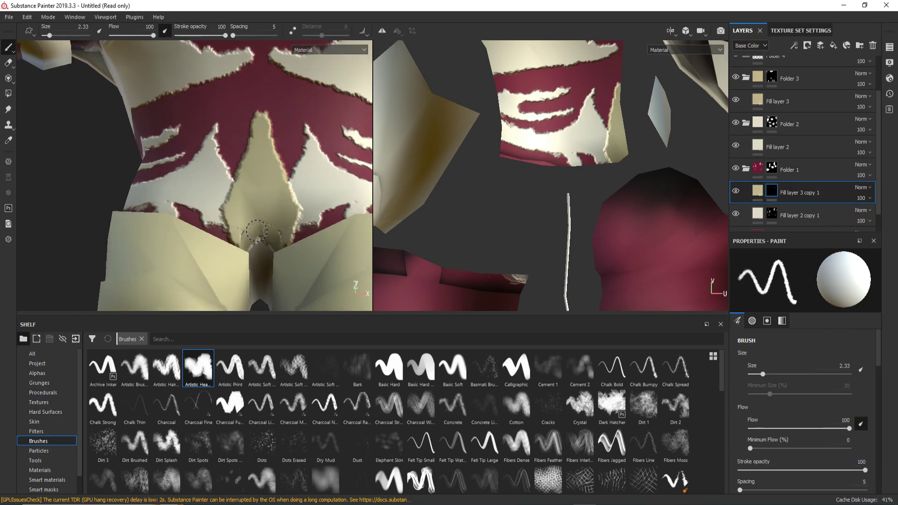
click(8, 94)
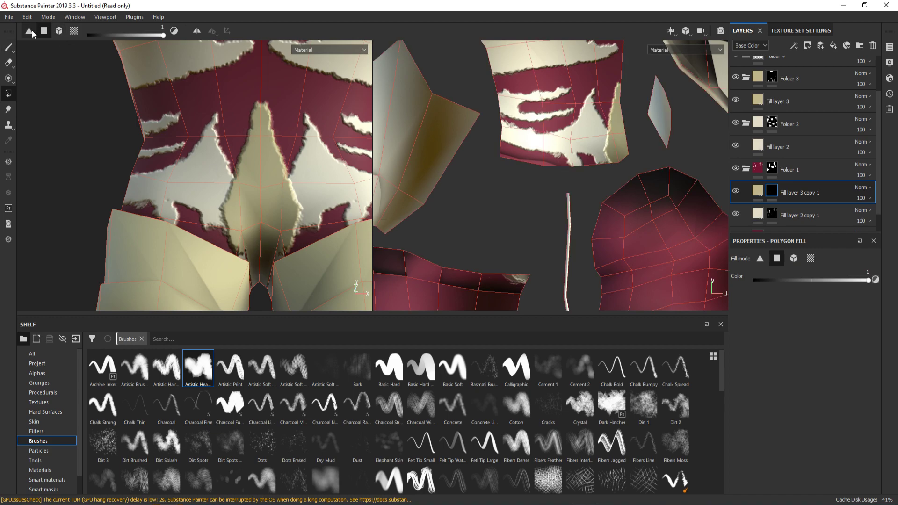
key(1)
scroll(251, 162, up, 5)
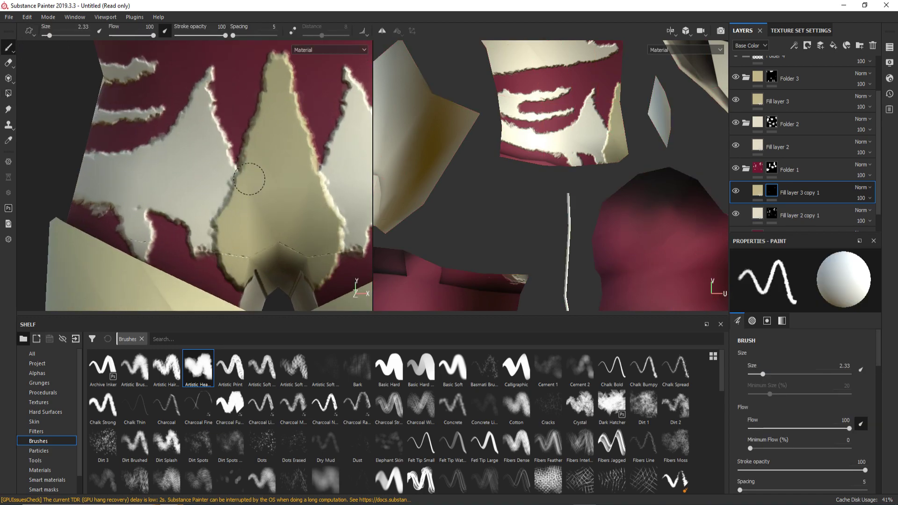
mouse_move(230, 224)
alt+mouse_down()
mouse_move(195, 203)
mouse_move(155, 243)
alt+mouse_up()
scroll(195, 202, down, 5)
scroll(152, 250, up, 5)
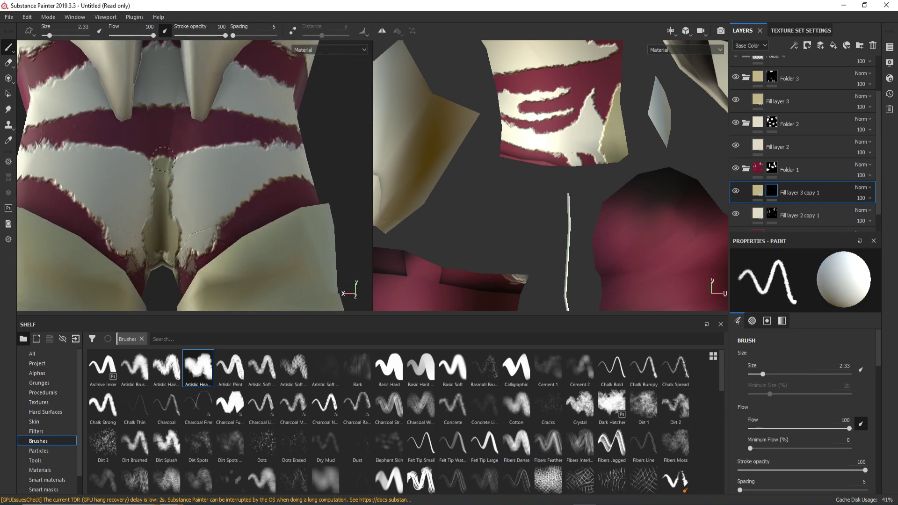
Paint the raised tan strip down the back of the torso.
alt+drag(163, 159, 176, 159)
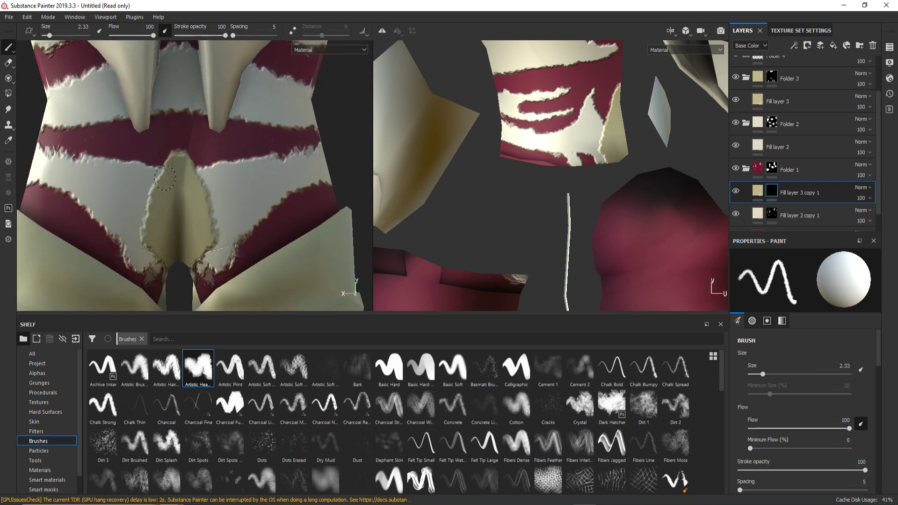
mouse_move(170, 229)
alt+mouse_down()
mouse_move(200, 201)
mouse_move(402, 175)
mouse_move(309, 178)
alt+mouse_up()
scroll(200, 200, down, 5)
scroll(200, 200, down, 3)
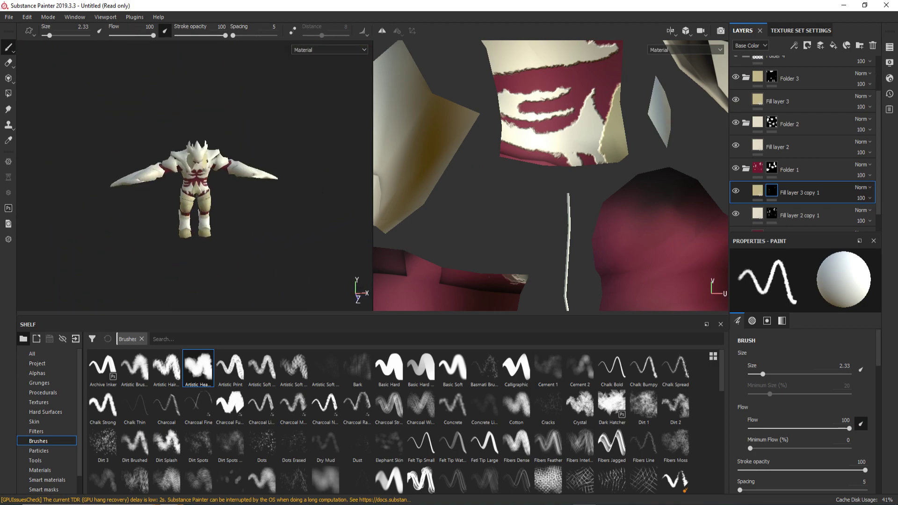
scroll(197, 187, up, 3)
scroll(196, 187, up, 2)
scroll(551, 172, down, 3)
scroll(551, 172, up, 4)
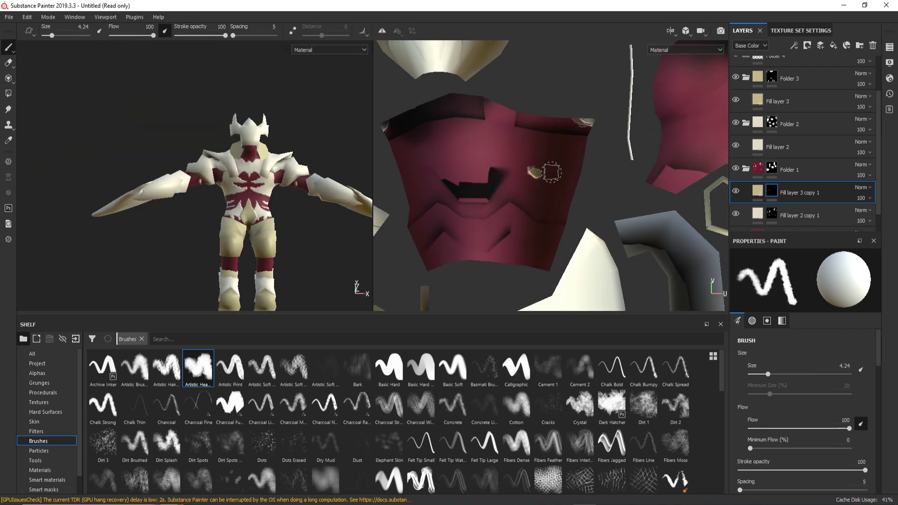
Paint the raised tan band across the waist piece.
drag(551, 172, 546, 172)
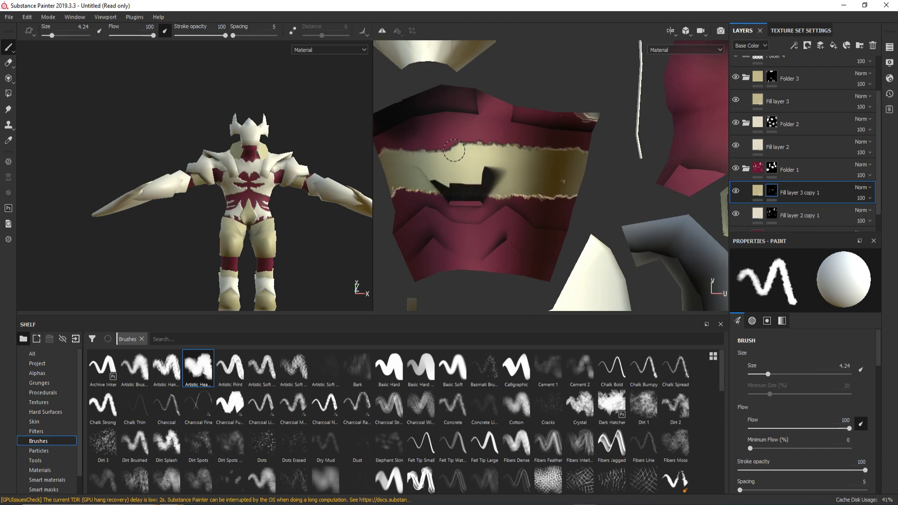
scroll(172, 174, up, 3)
mouse_move(201, 178)
alt+mouse_down()
mouse_move(172, 175)
mouse_move(196, 182)
alt+mouse_up()
scroll(172, 174, up, 3)
scroll(196, 182, up, 3)
scroll(504, 231, down, 3)
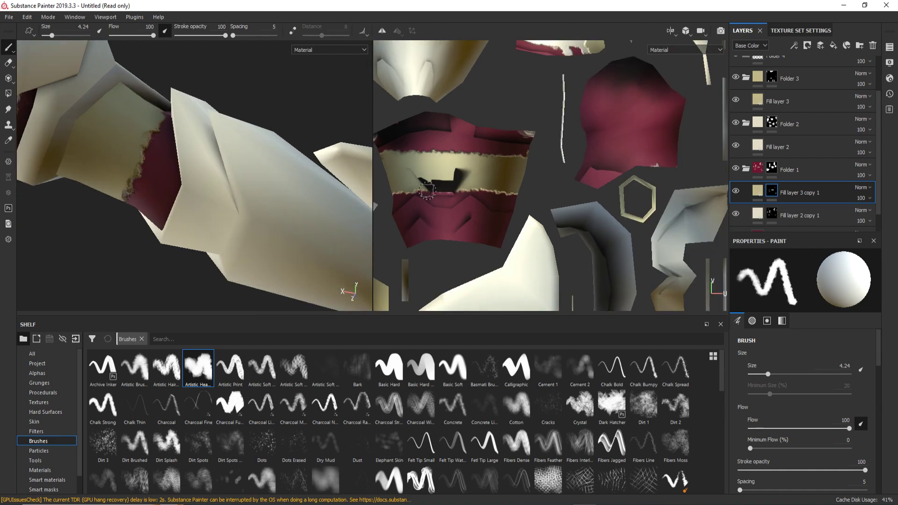
scroll(504, 231, up, 4)
Create Fill layer 3 copy 2 with a paint mask and paint a thin wavy ridge across the waist band.
key(ctrl+d)
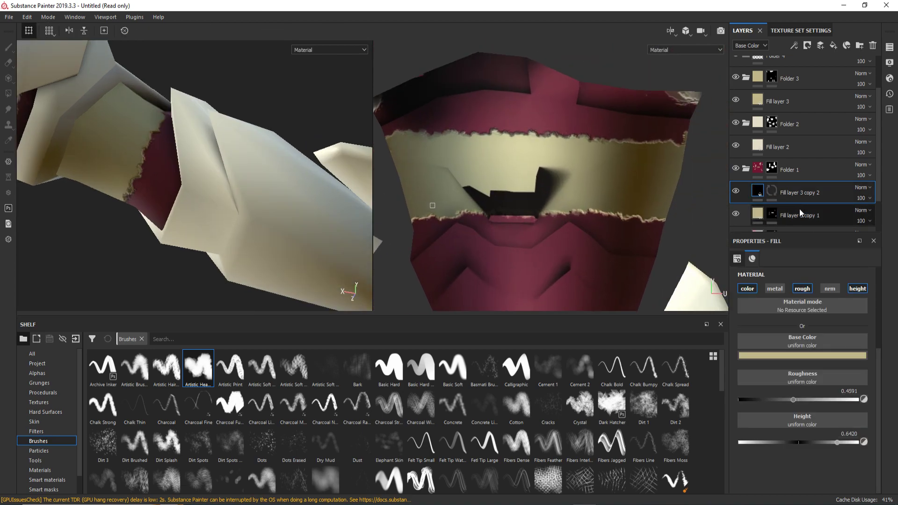
right_click(771, 190)
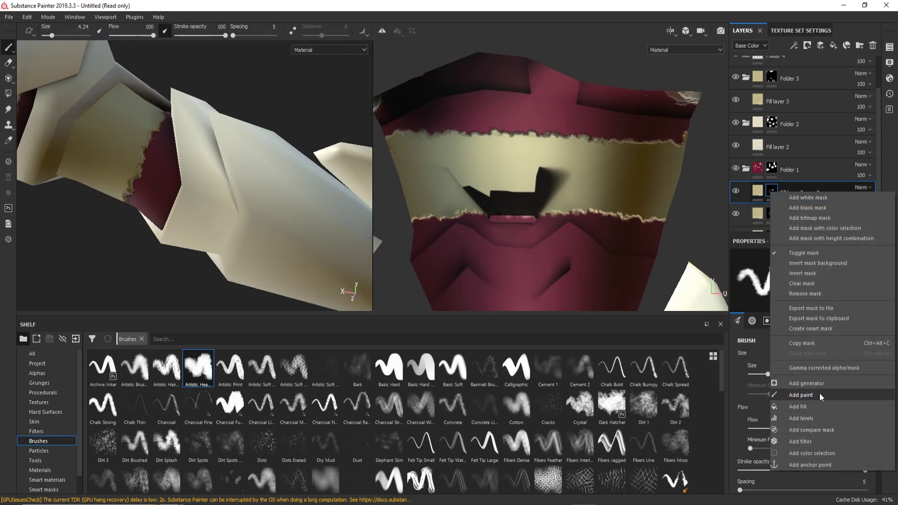
click(795, 293)
drag(402, 150, 678, 150)
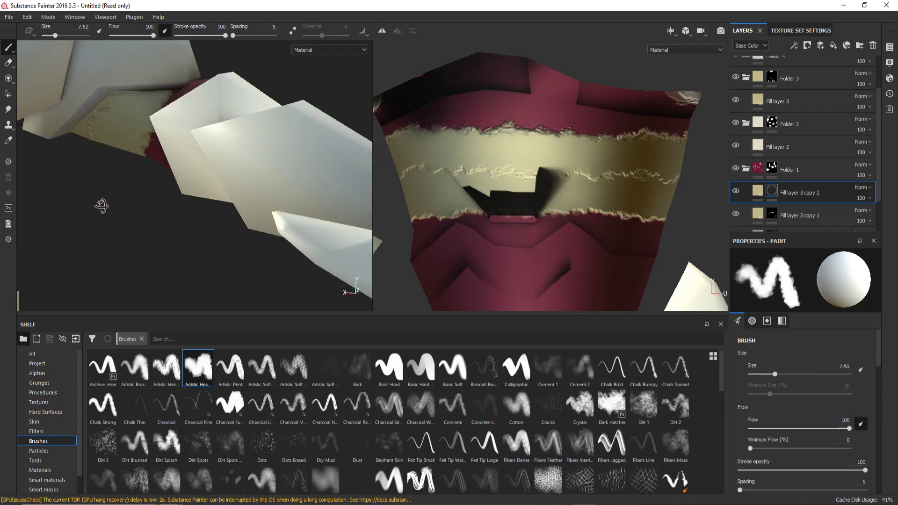
ctrl+right_drag(499, 241, 413, 189)
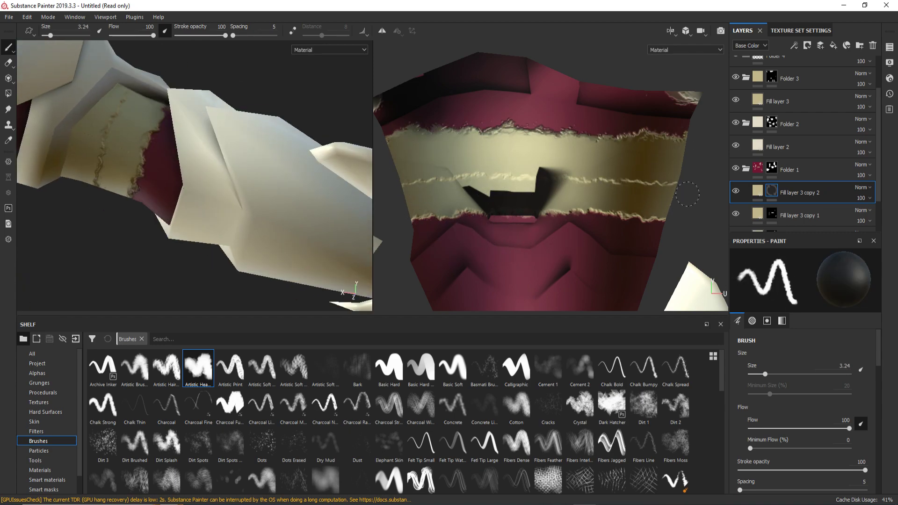
key(f)
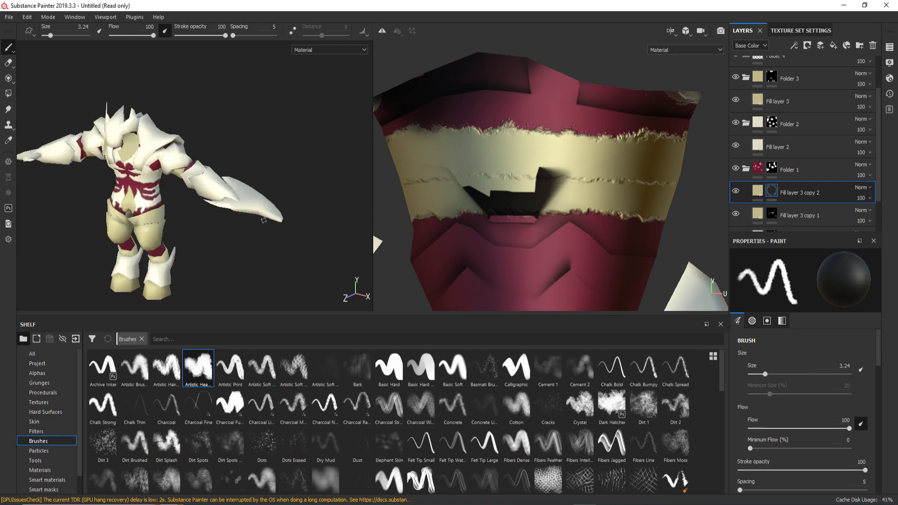
scroll(105, 120, up, 3)
scroll(269, 232, down, 2)
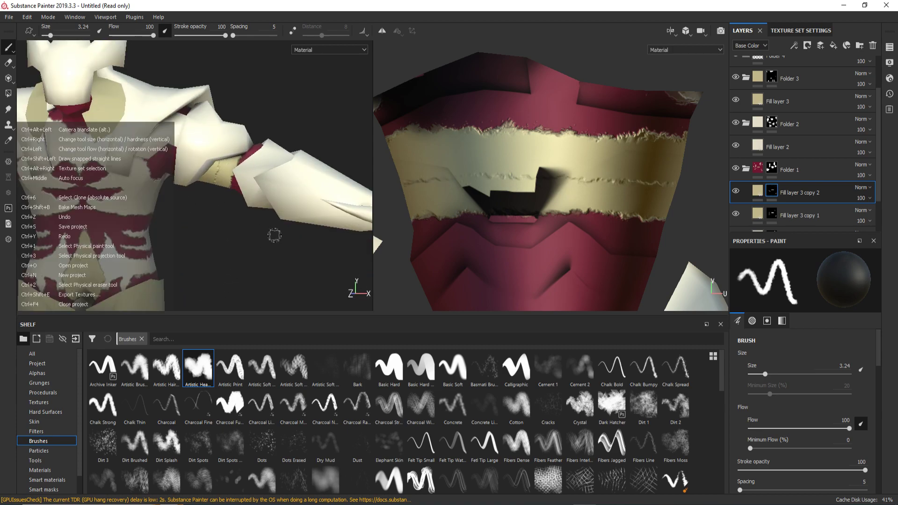
scroll(275, 235, down, 1)
alt+drag(275, 235, 258, 195)
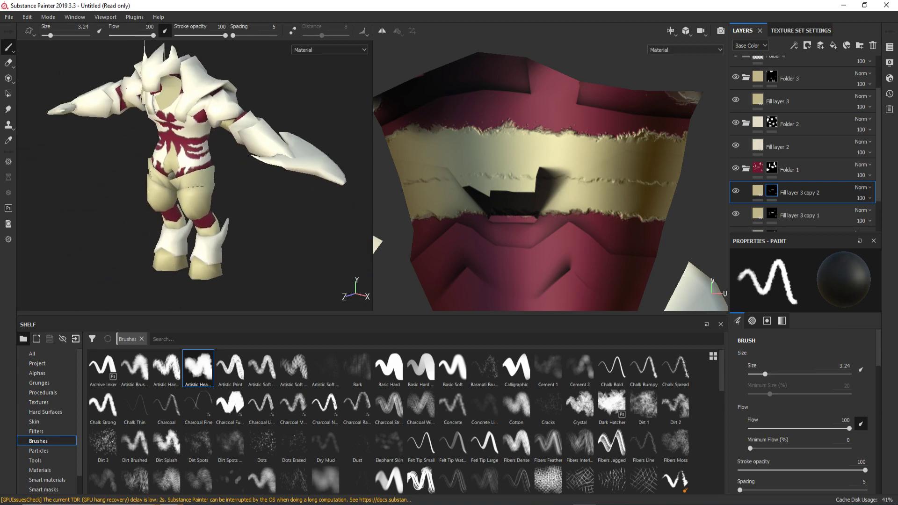
Set Fill layer 1 copy 1's base colour to a brighter maroon.
click(794, 215)
click(802, 355)
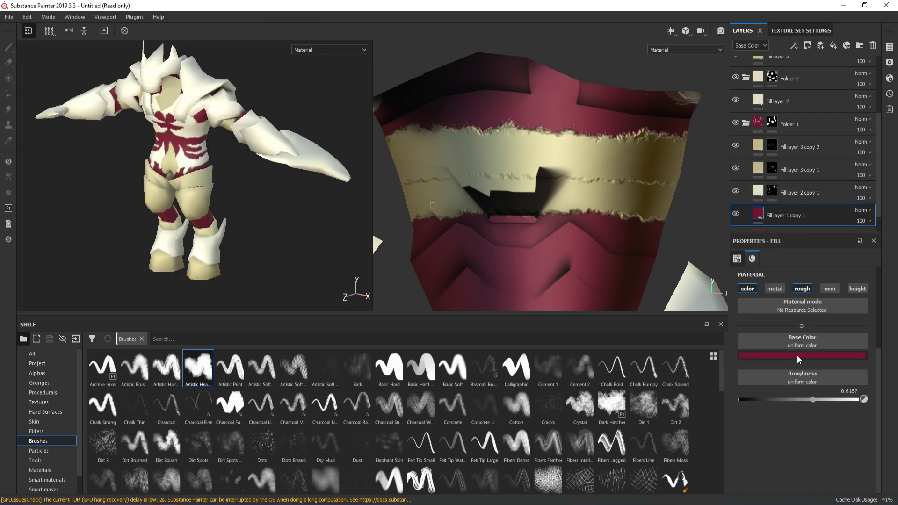
click(800, 366)
click(736, 214)
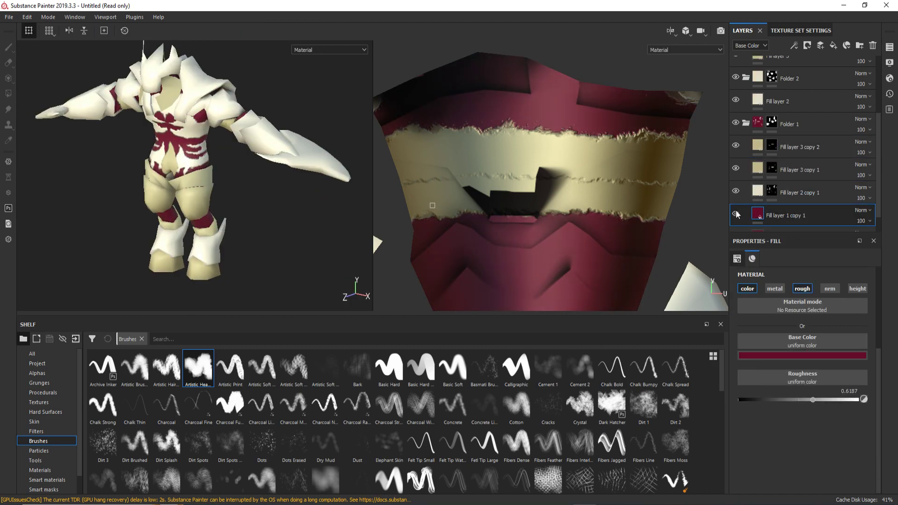
scroll(737, 214, down, 1)
click(780, 355)
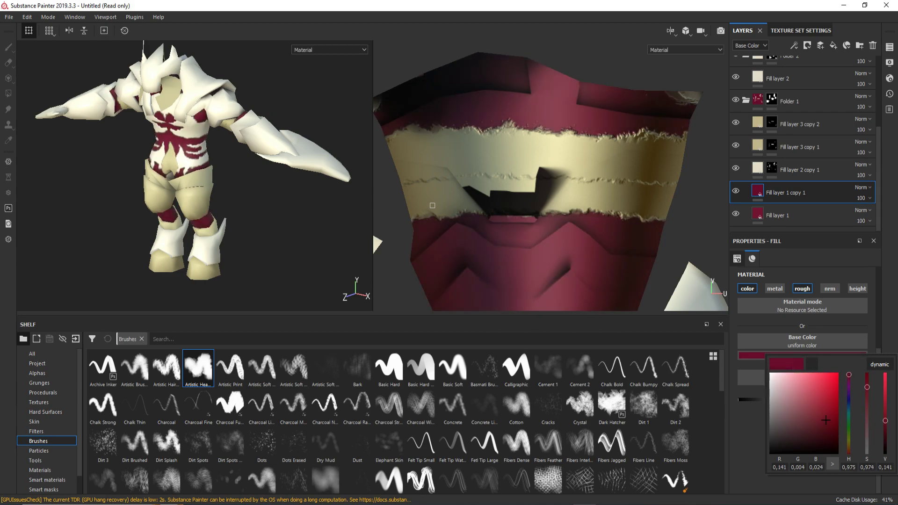
drag(826, 418, 826, 405)
Give Fill layer 1 copy 1 a black mask filled with Gradient Linear 2.
right_click(846, 201)
click(806, 210)
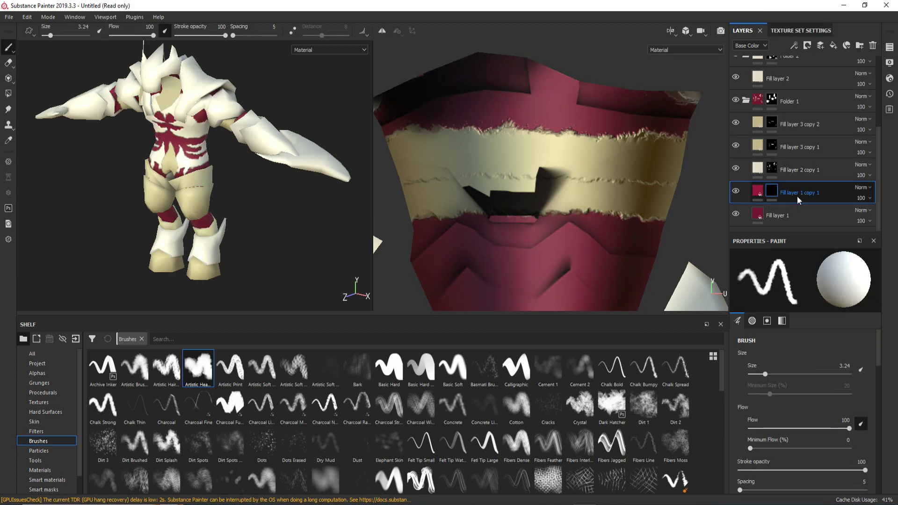
right_click(772, 191)
click(816, 405)
alt+drag(253, 121, 309, 120)
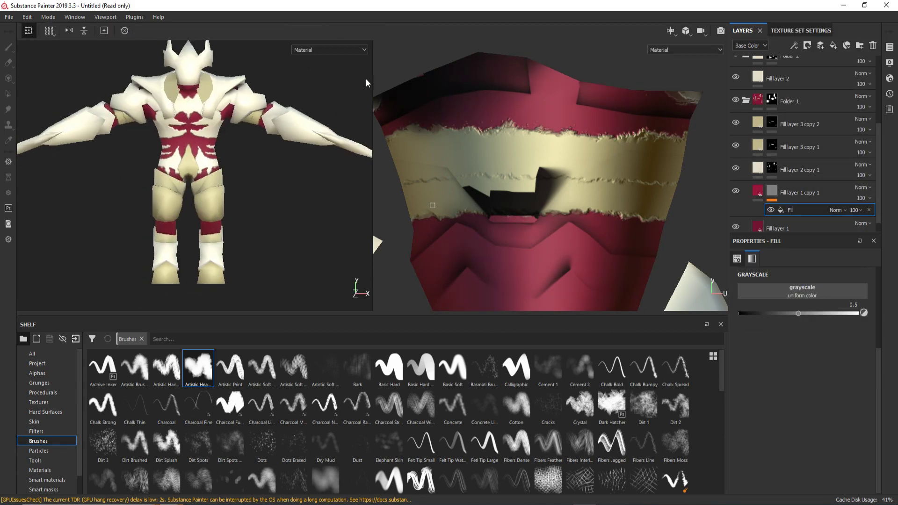
click(42, 392)
scroll(230, 428, down, 5)
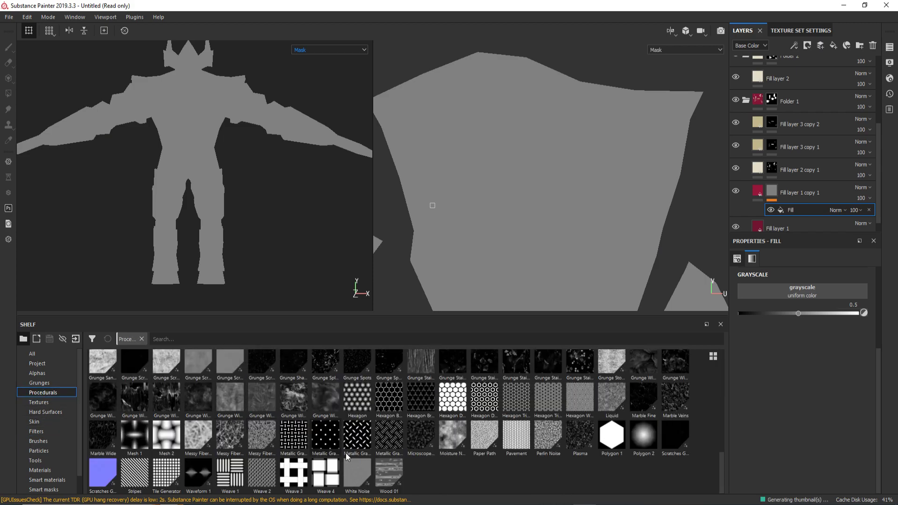
drag(805, 297, 806, 298)
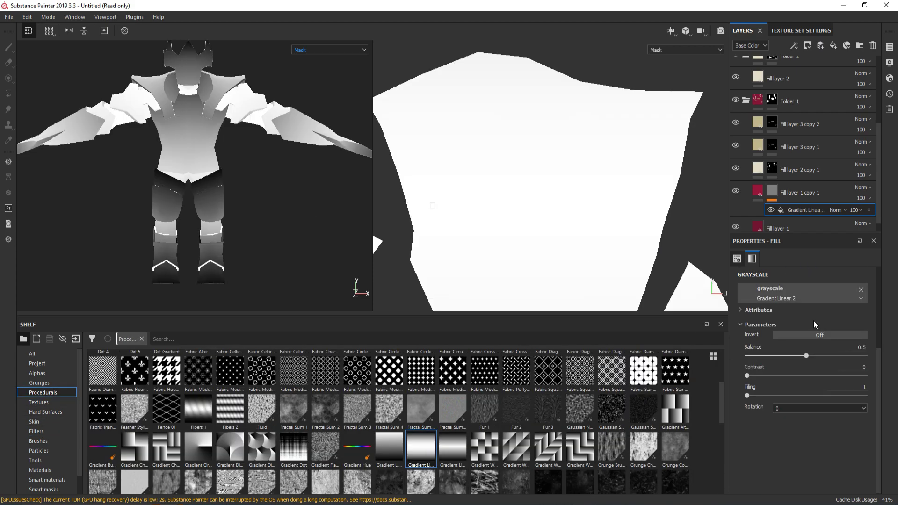
Rotate the gradient 90°, scale it to 4.06 and set UV wrap to Repeat, briefly trying tri-planar.
scroll(813, 321, down, 5)
click(862, 316)
text(50)
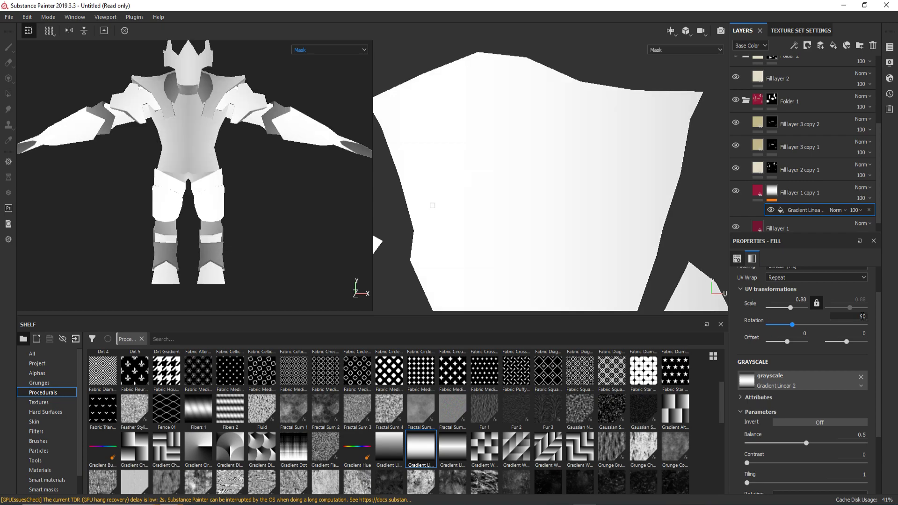
scroll(795, 333, up, 2)
drag(790, 336, 793, 336)
click(798, 306)
scroll(556, 180, down, 5)
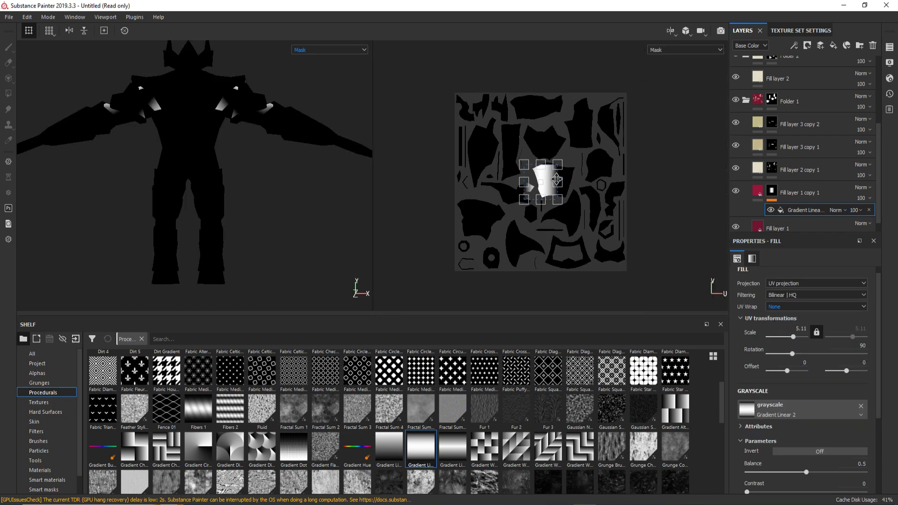
scroll(549, 182, up, 3)
drag(538, 181, 612, 89)
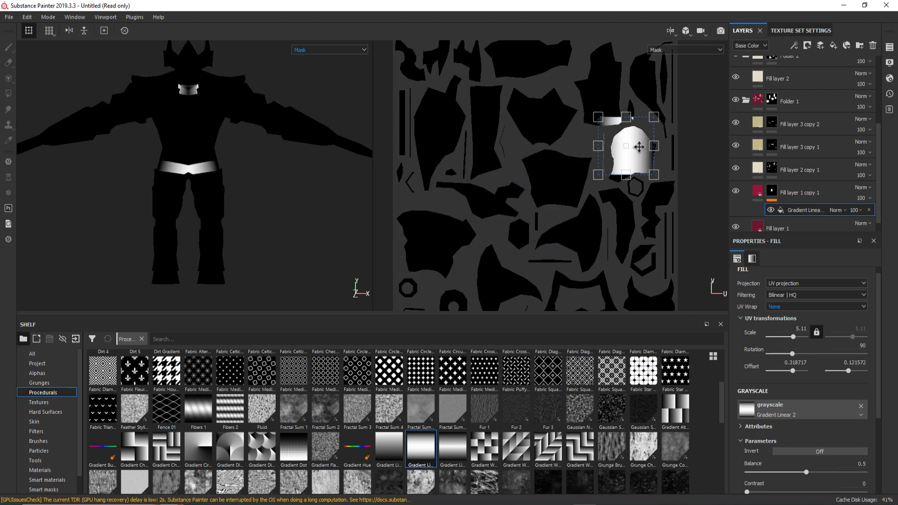
click(799, 283)
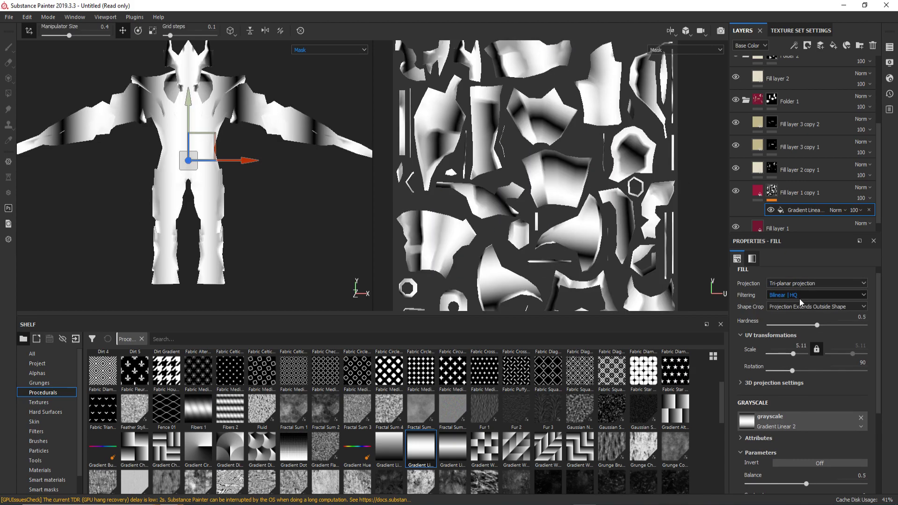
drag(790, 347, 792, 345)
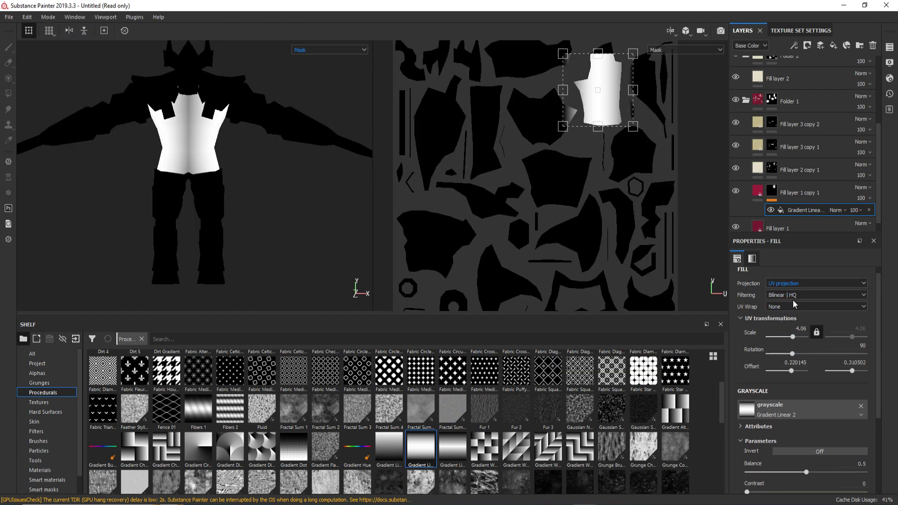
click(792, 299)
click(788, 315)
Invert the gradient mask and set its Balance to 0.06.
alt+drag(196, 163, 253, 163)
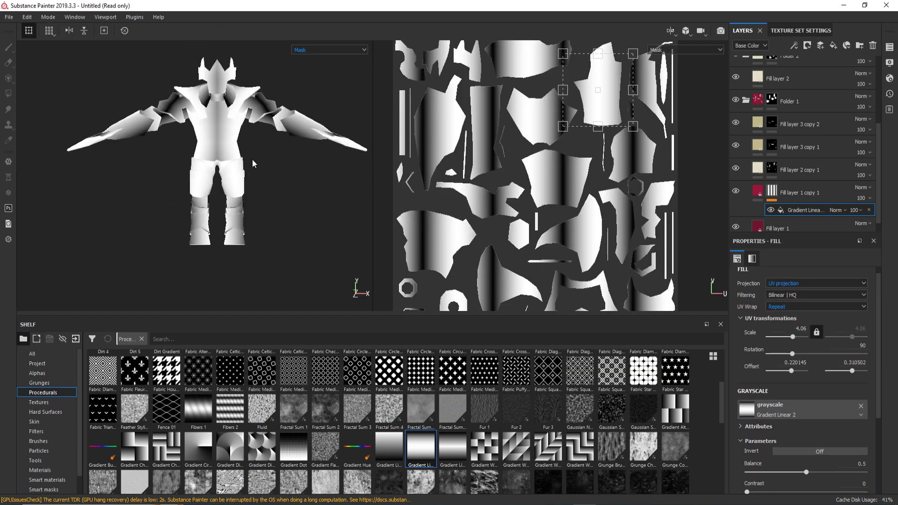
scroll(804, 348, down, 1)
click(820, 422)
mouse_move(806, 443)
mouse_down()
mouse_move(746, 438)
mouse_move(753, 438)
mouse_up()
scroll(757, 421, down, 1)
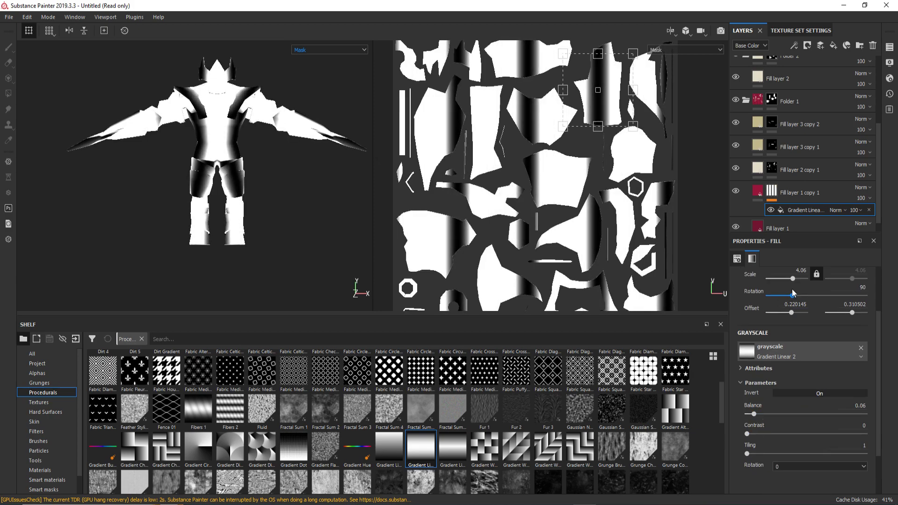
drag(792, 283, 792, 285)
key(m)
scroll(287, 91, up, 3)
Soften the gradient mask with a 1.54 Blur filter.
click(771, 191)
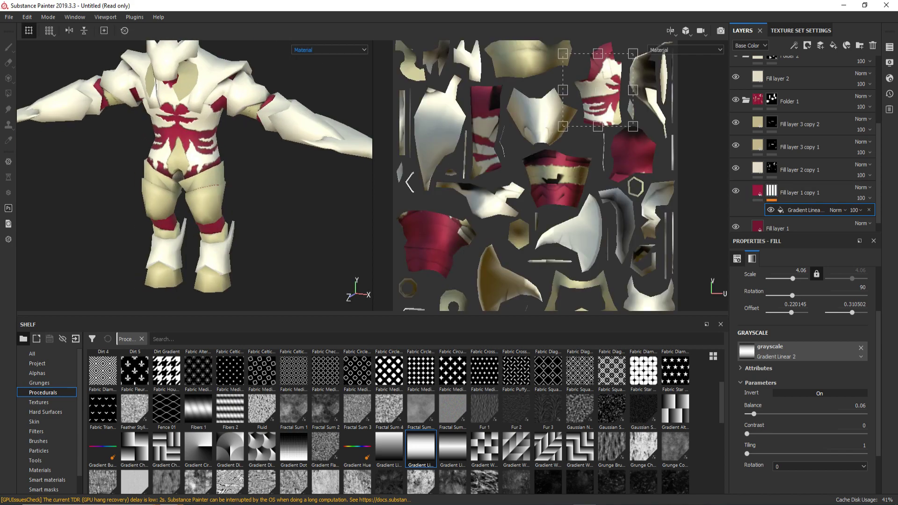
right_click(777, 193)
key(Escape)
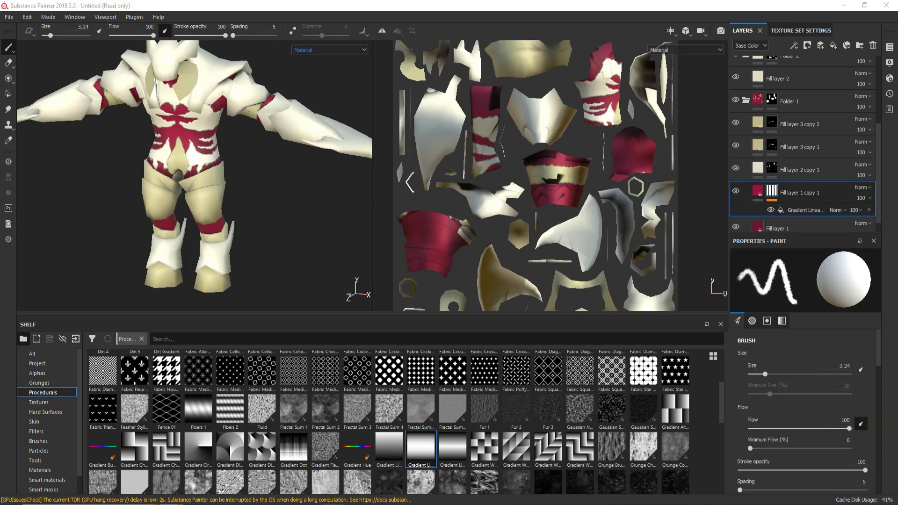
right_click(829, 335)
click(830, 332)
click(799, 276)
click(776, 299)
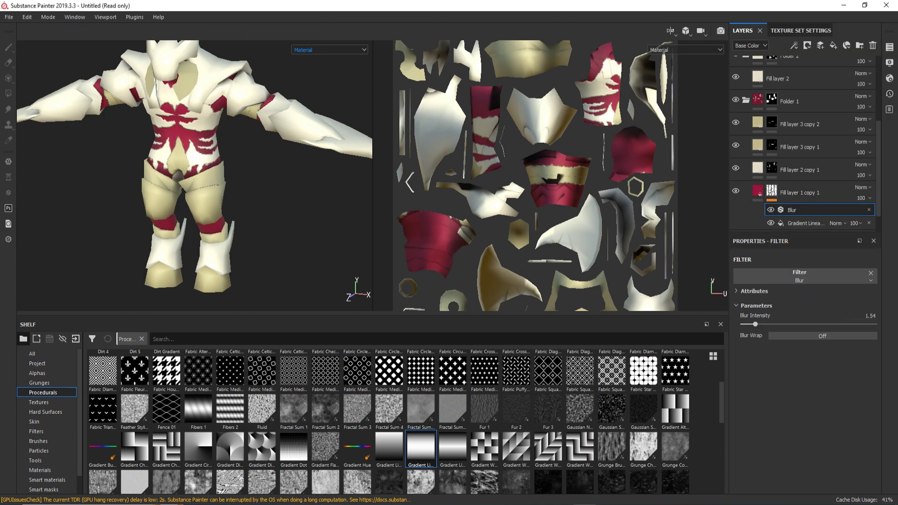
Create Fill layer 5 with a dark red base colour and a black mask.
click(832, 45)
click(802, 413)
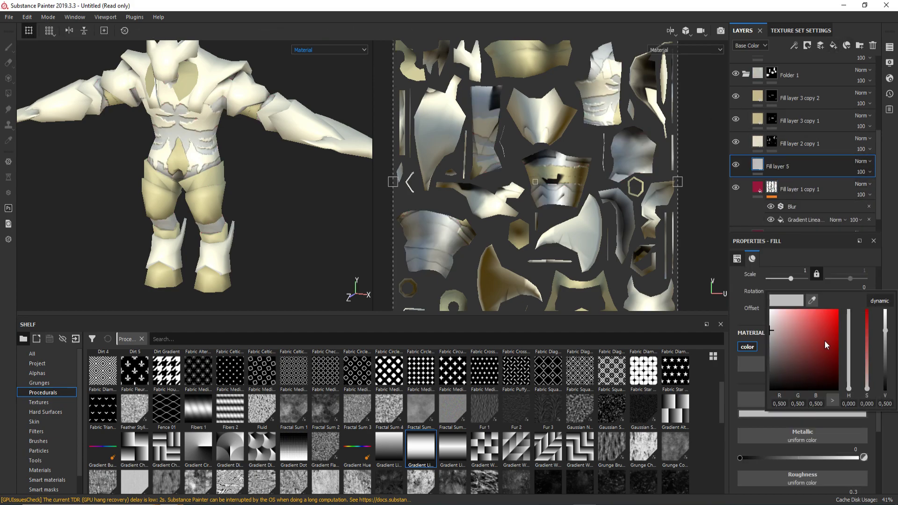
right_click(794, 166)
click(810, 69)
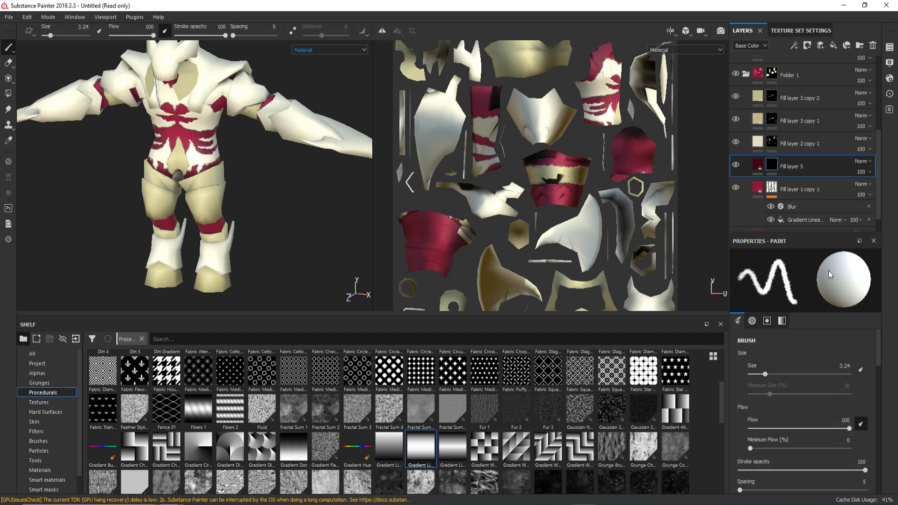
Fill Fill layer 5's mask with Grunge Map 005.
right_click(771, 166)
click(812, 330)
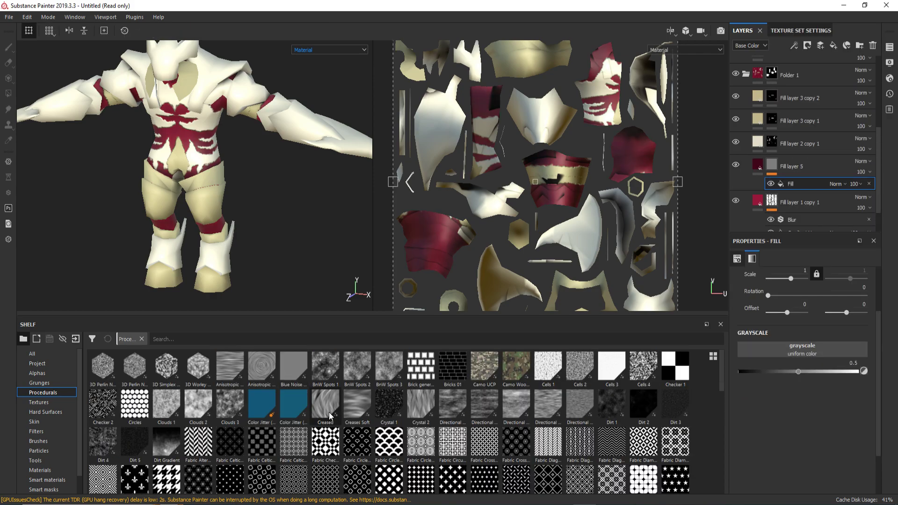
scroll(474, 468, down, 5)
scroll(474, 467, down, 5)
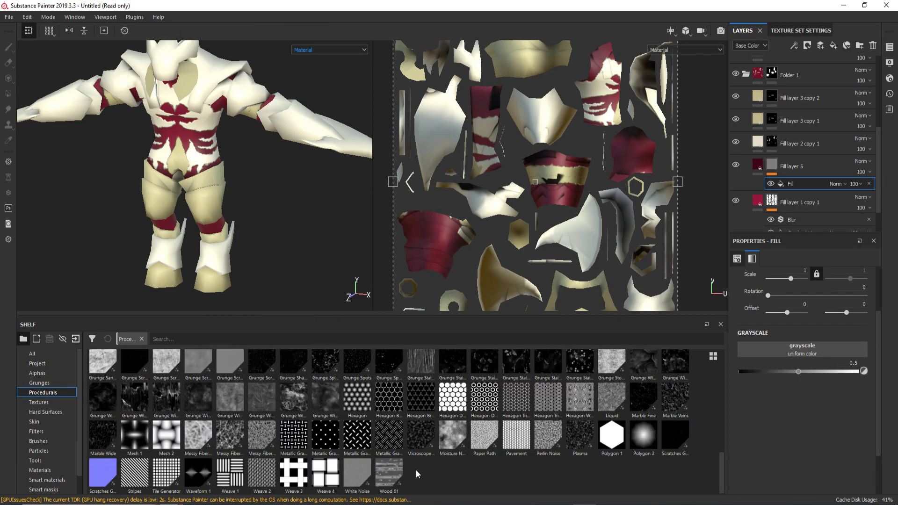
scroll(418, 474, up, 10)
click(39, 383)
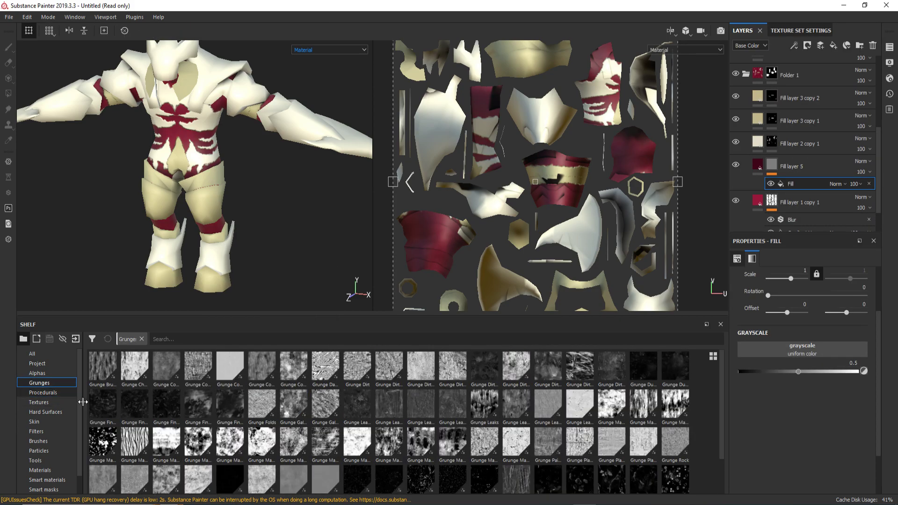
drag(804, 355, 803, 356)
key(m)
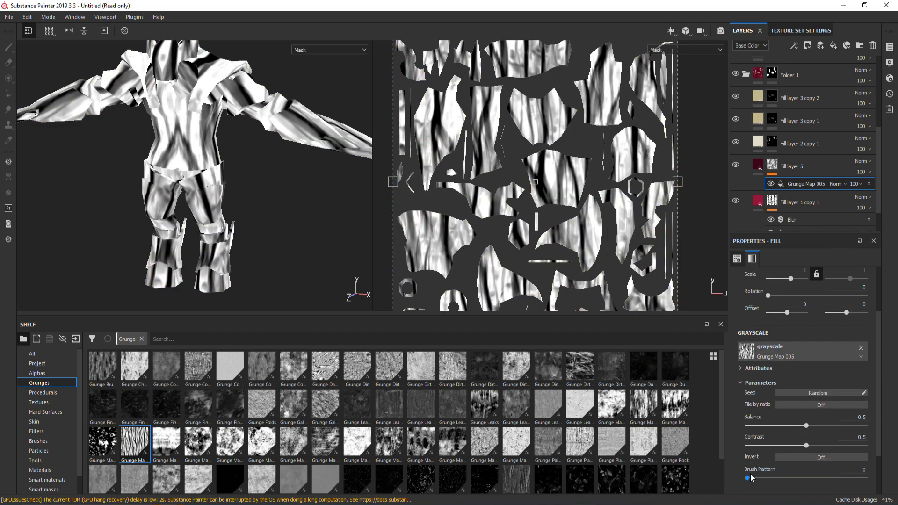
Tune the grunge mask to scale 3.16, Balance 0.38 and Contrast 0.15.
scroll(793, 305, up, 2)
drag(790, 307, 793, 307)
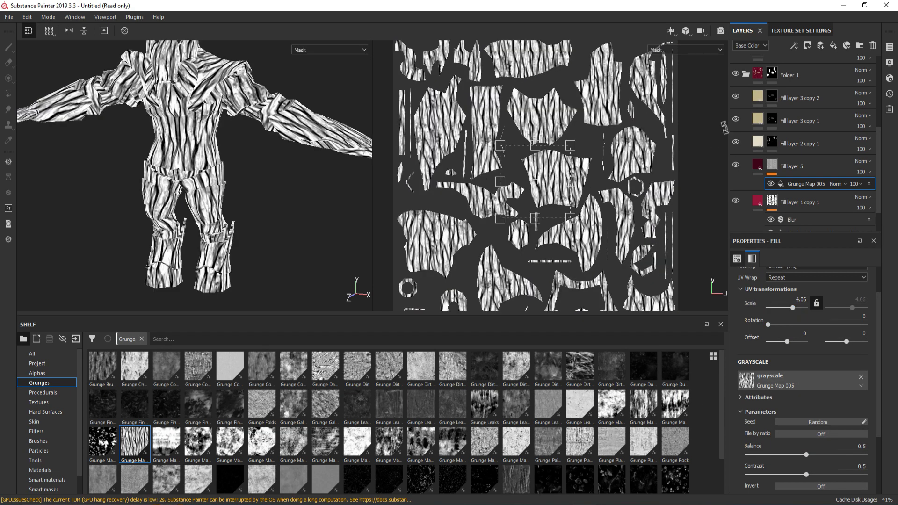
click(660, 49)
click(794, 166)
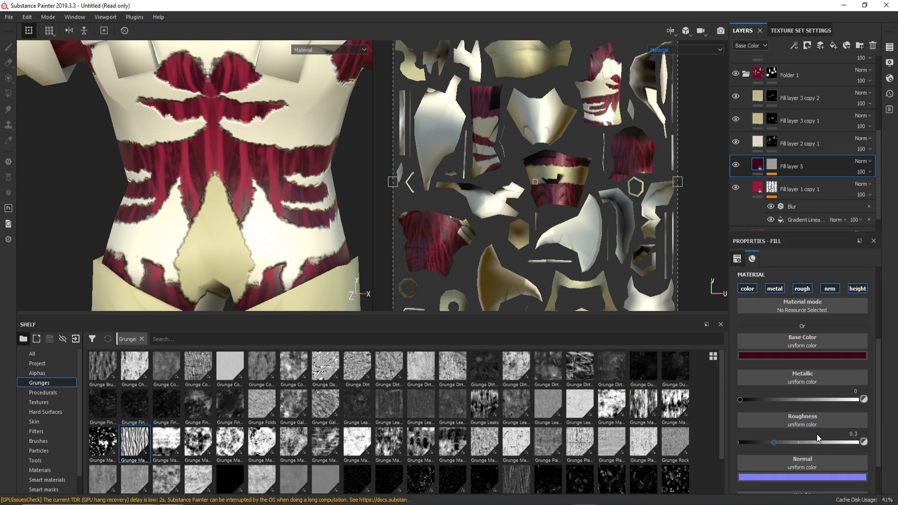
key(ctrl+z)
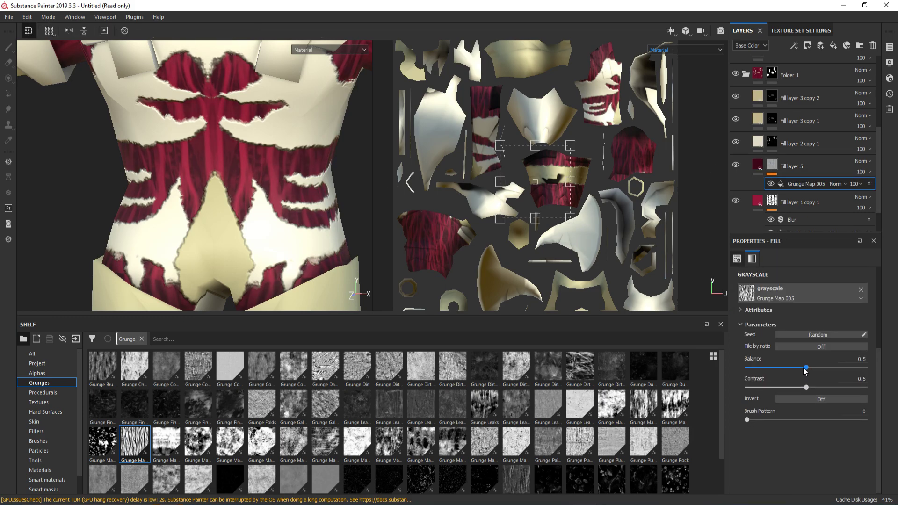
drag(806, 369, 793, 368)
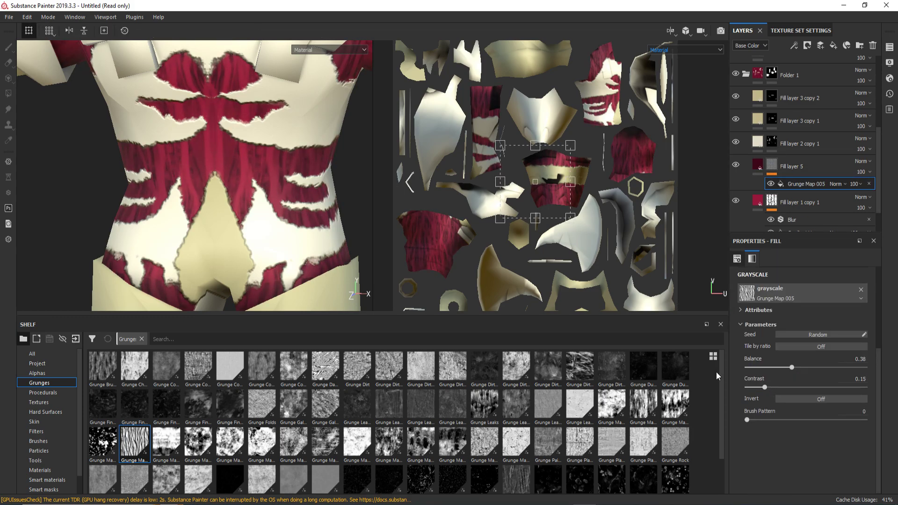
key(f)
scroll(812, 331, up, 3)
drag(812, 307, 792, 311)
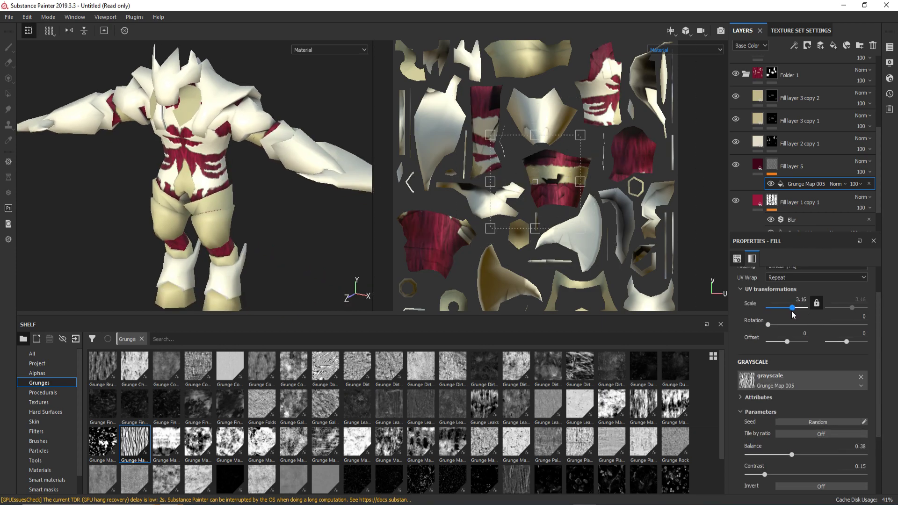
Add a 0.17 Blur filter to Fill layer 5's grunge mask.
right_click(804, 184)
click(802, 333)
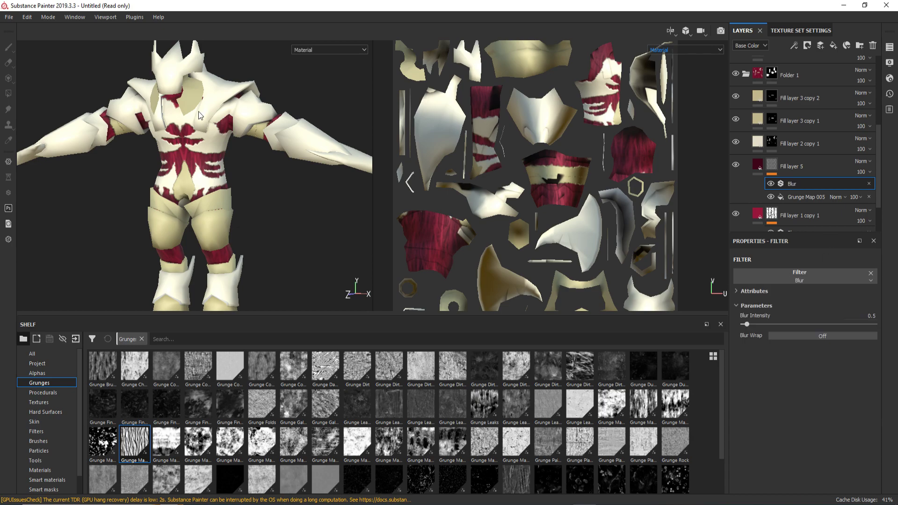
scroll(198, 111, up, 3)
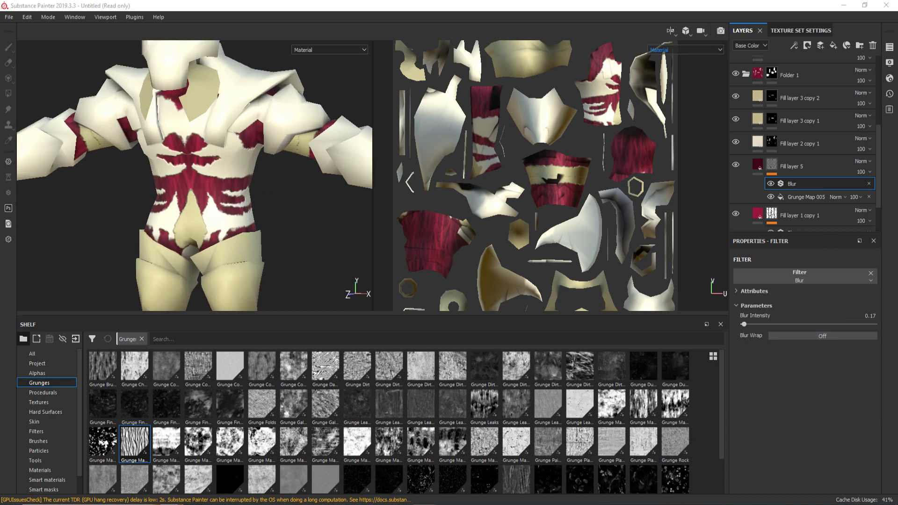
alt+drag(536, 256, 467, 211)
middle_drag(468, 210, 538, 281)
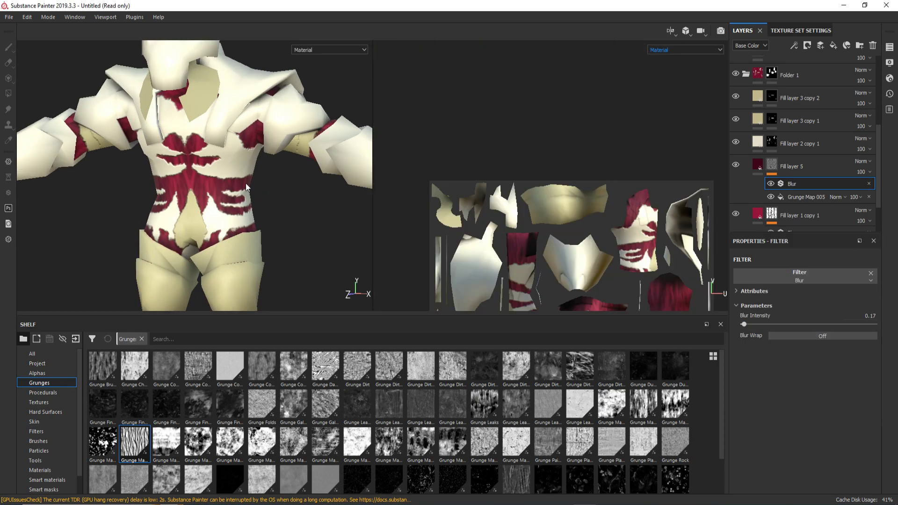
scroll(327, 196, down, 4)
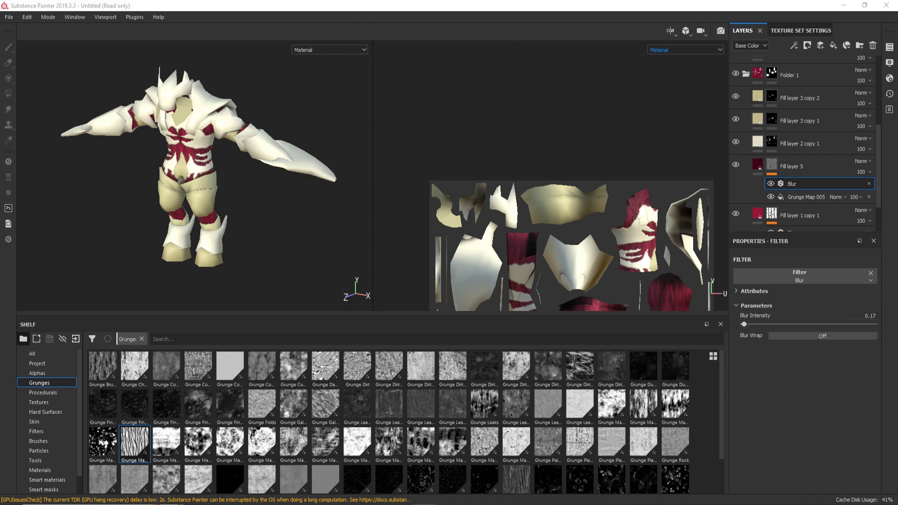
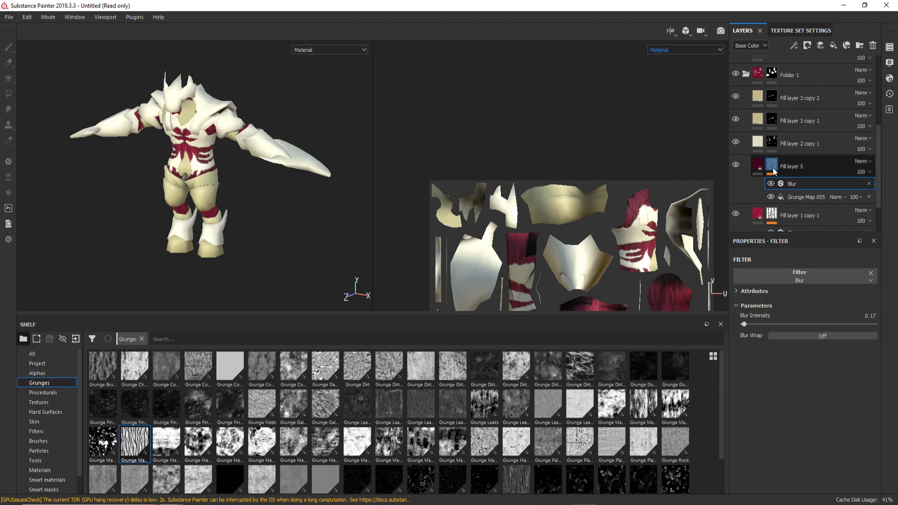
Duplicate Fill layer 3, colour the copy dark brown, and give it a black mask.
scroll(744, 75, up, 5)
click(791, 151)
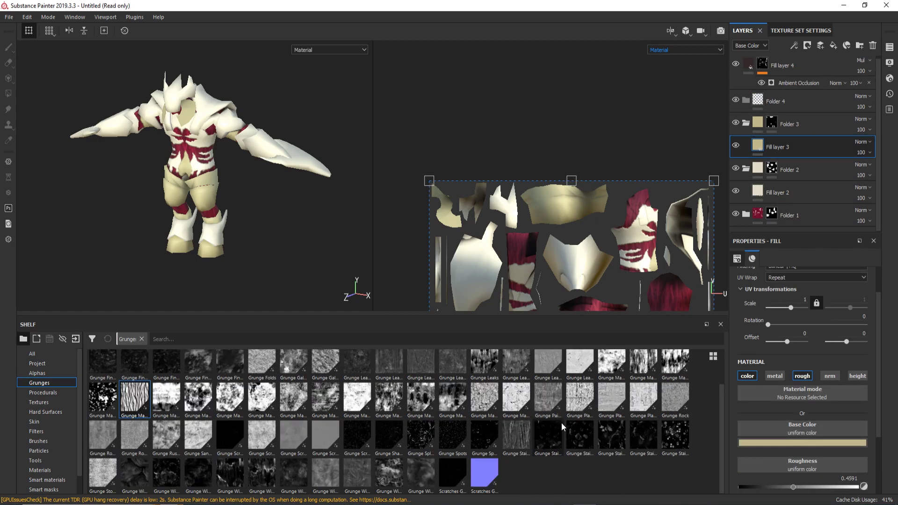
key(ctrl+d)
click(802, 442)
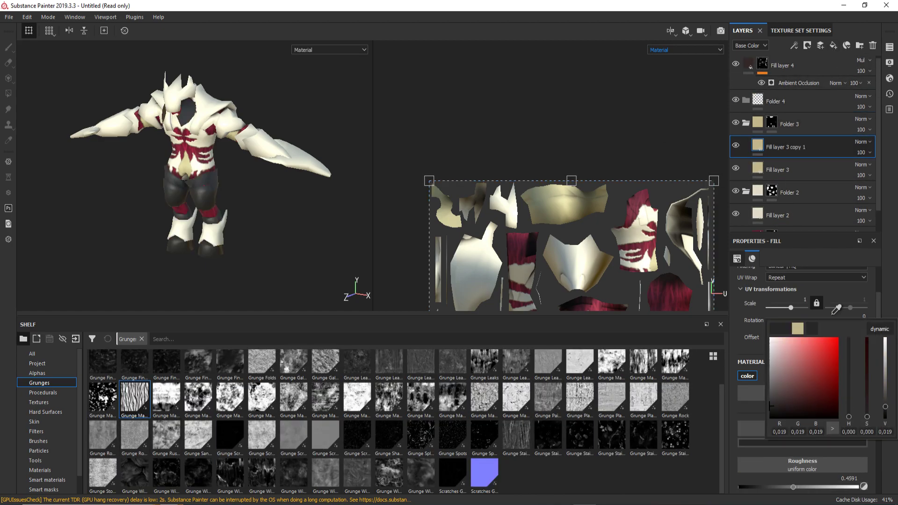
drag(804, 355, 790, 375)
click(821, 147)
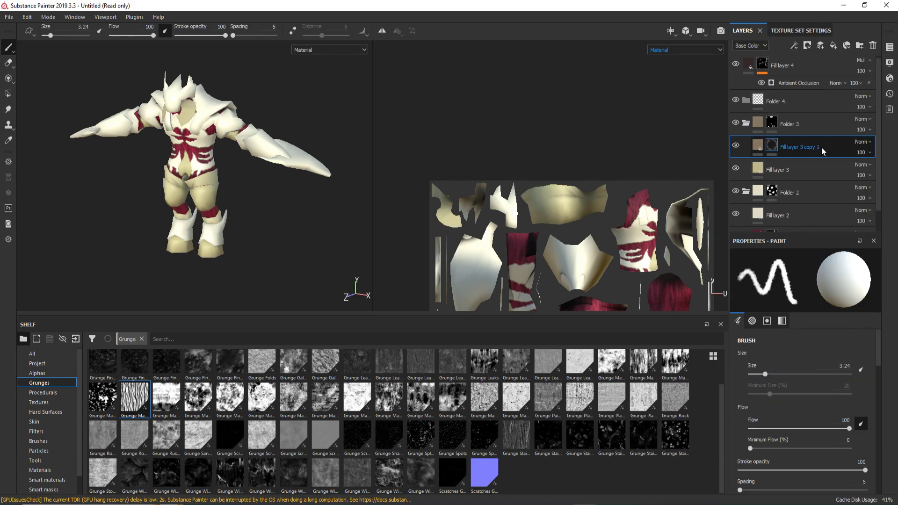
Fill the copy's mask with Grunge Rough Dirty at scale 0.57, previewing the mask alone.
right_click(821, 147)
click(805, 332)
drag(801, 391, 797, 381)
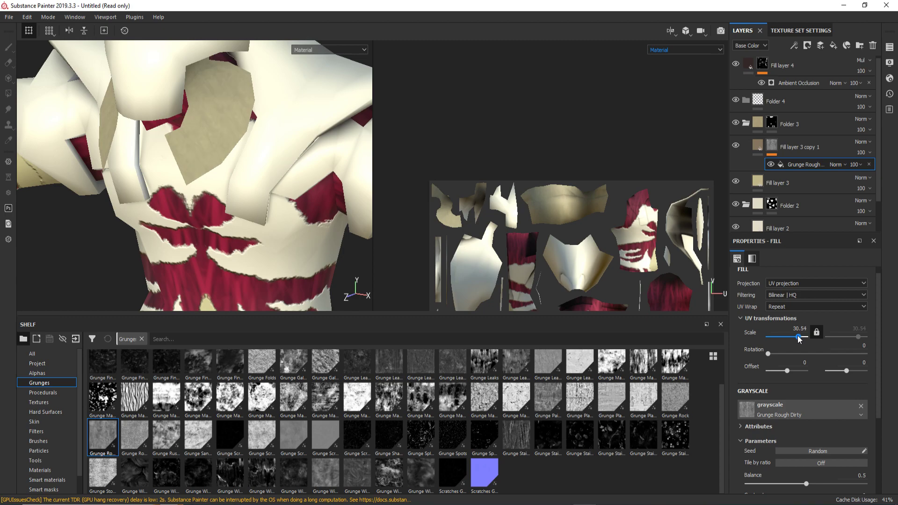
click(330, 49)
click(318, 120)
drag(793, 336, 790, 340)
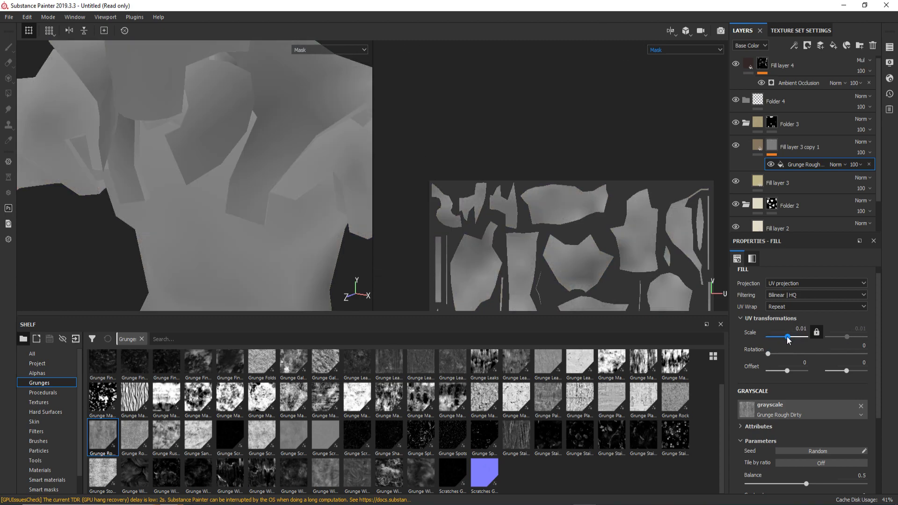
click(330, 50)
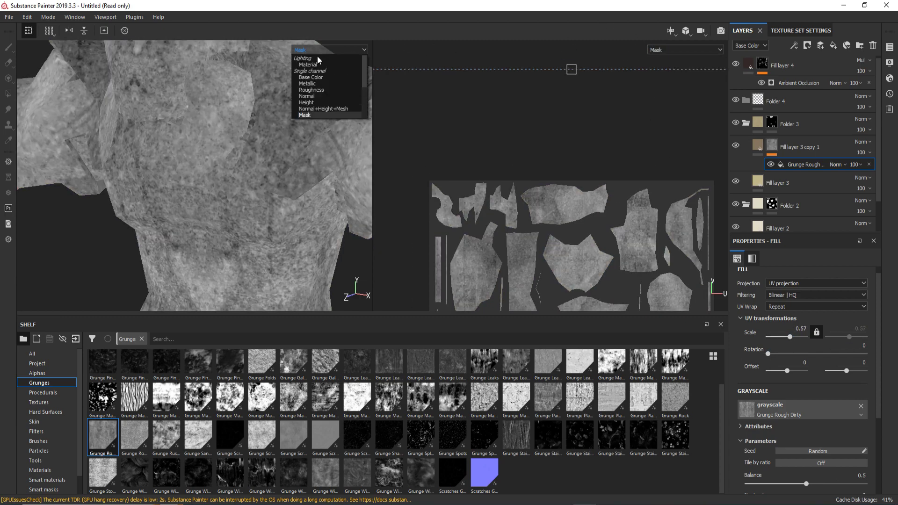
click(317, 117)
scroll(823, 473, down, 3)
mouse_move(806, 396)
mouse_down()
mouse_move(788, 396)
mouse_move(776, 416)
mouse_move(799, 396)
mouse_up()
click(330, 50)
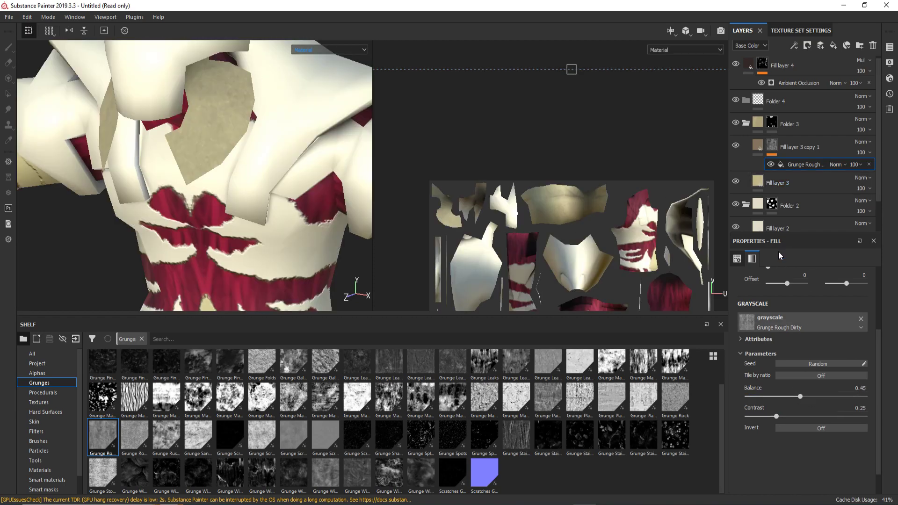
Set the grime layer's blend mode to Multiply and raise the grunge scale to 0.88.
click(862, 141)
click(855, 174)
scroll(800, 326, up, 2)
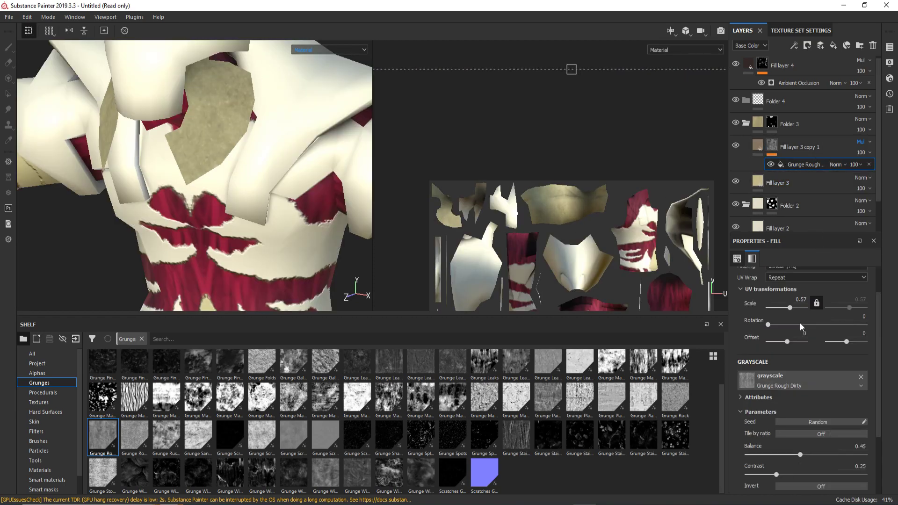
drag(790, 308, 791, 308)
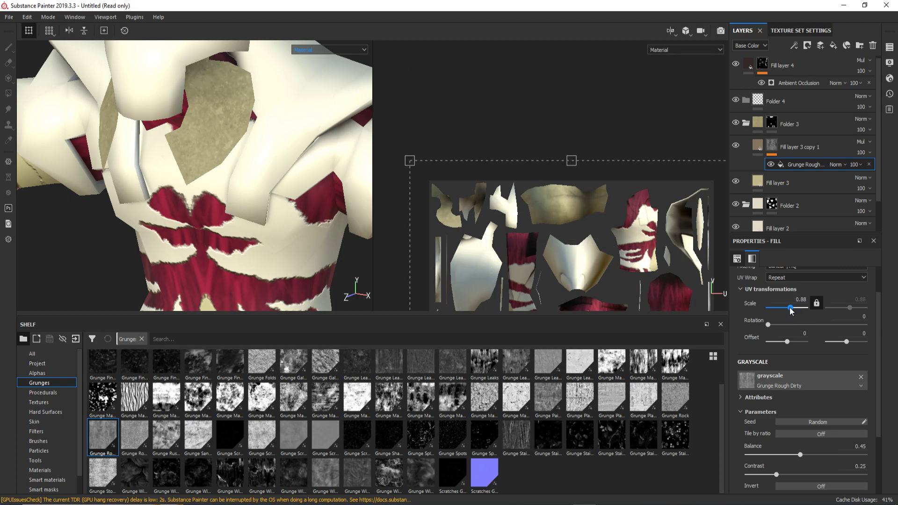
Add a Blur filter to the grime mask, then delete it again.
right_click(771, 145)
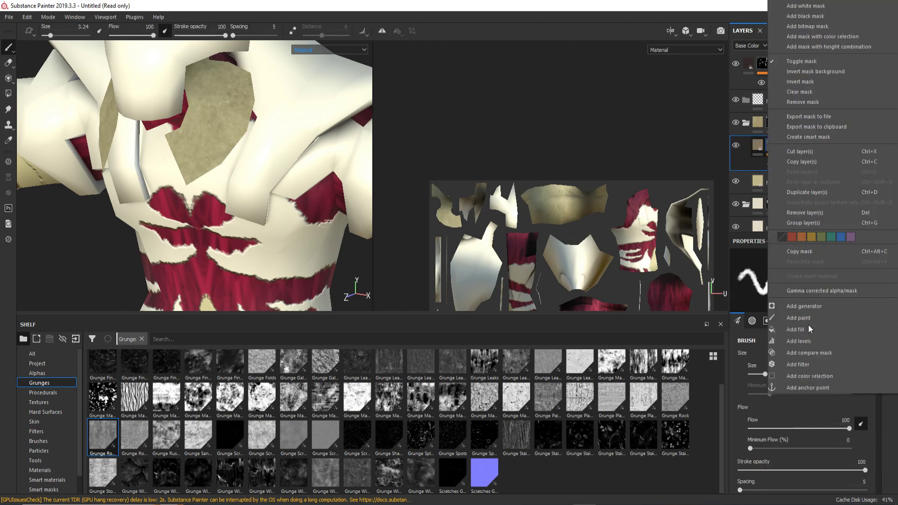
click(810, 364)
click(829, 276)
click(850, 313)
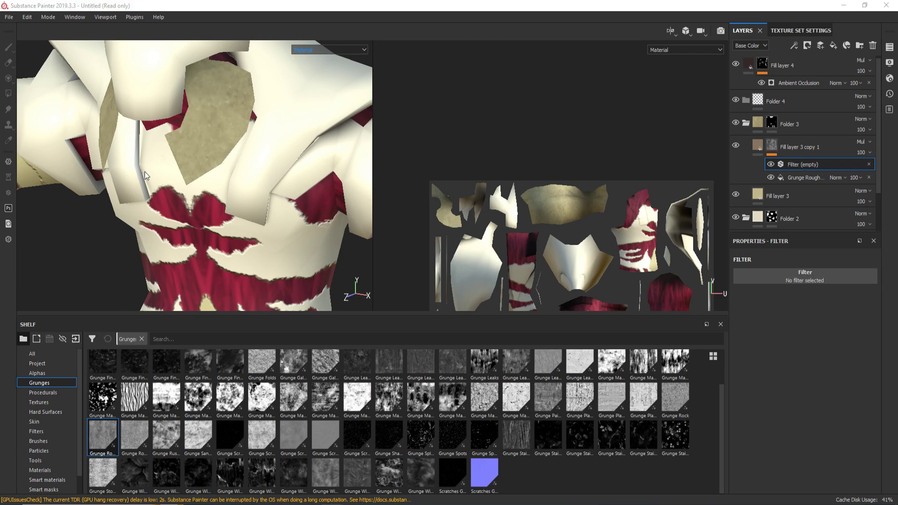
click(805, 276)
click(850, 314)
scroll(222, 179, down, 5)
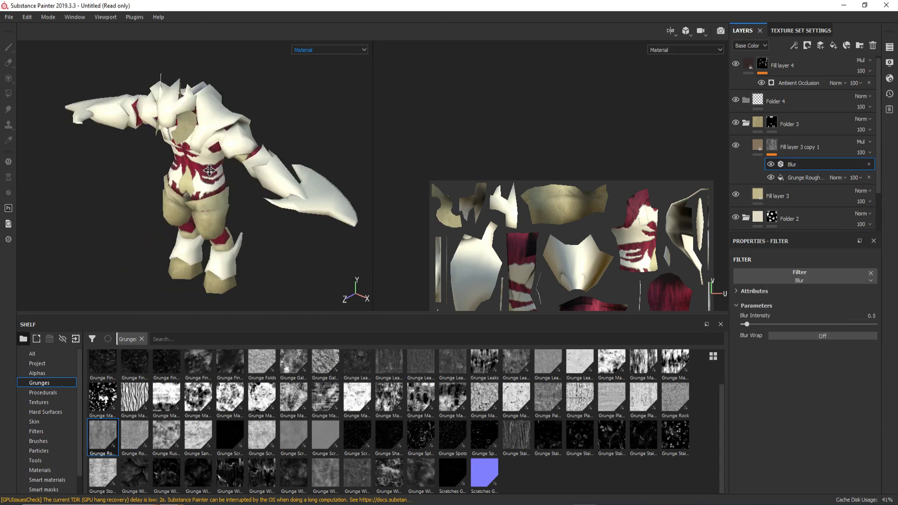
click(869, 165)
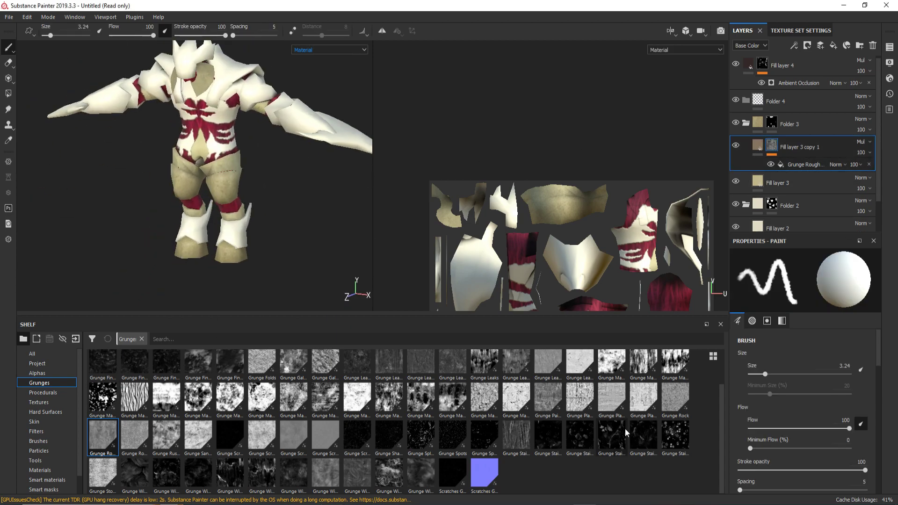
Try Grunge Dirt Splats (contrast 0.22, balance 0.56, scale 1), then undo back to Grunge Rough Dirty.
click(798, 166)
scroll(393, 420, up, 1)
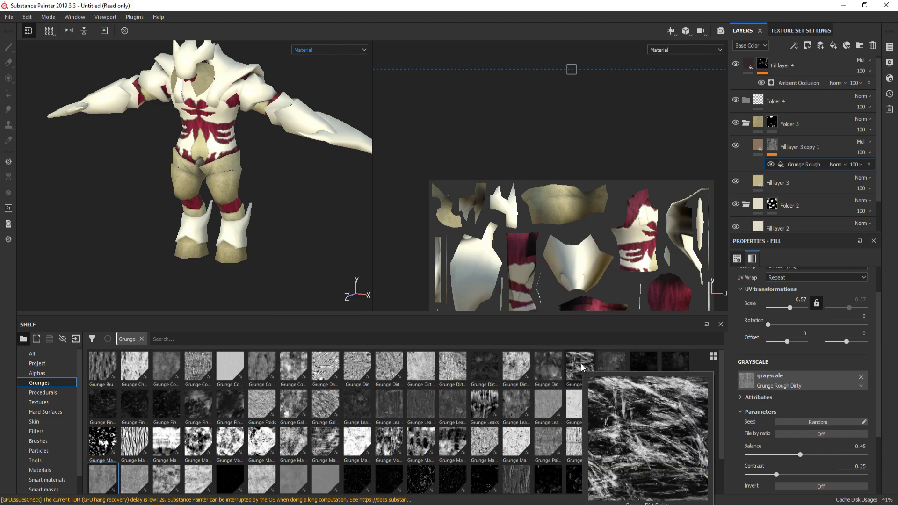
drag(780, 394, 781, 394)
scroll(234, 205, up, 3)
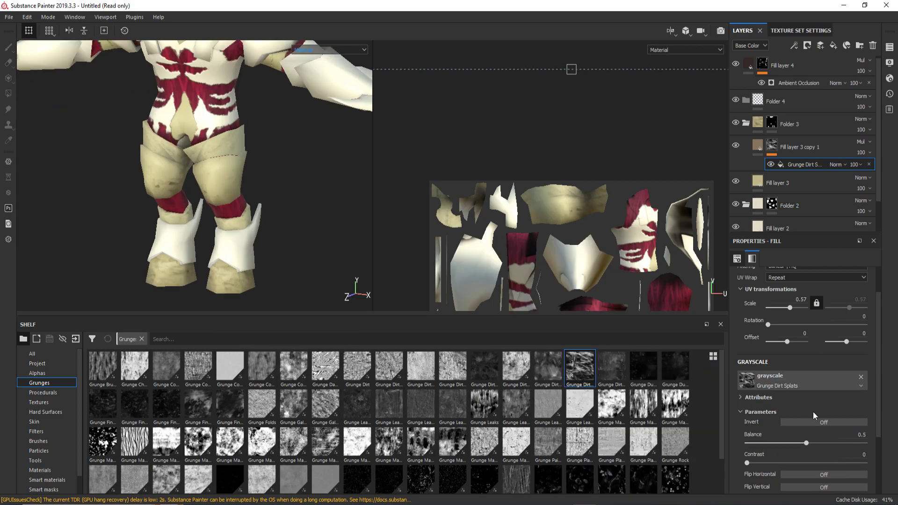
drag(746, 462, 773, 463)
drag(806, 443, 812, 443)
alt+drag(233, 204, 246, 206)
scroll(813, 467, up, 4)
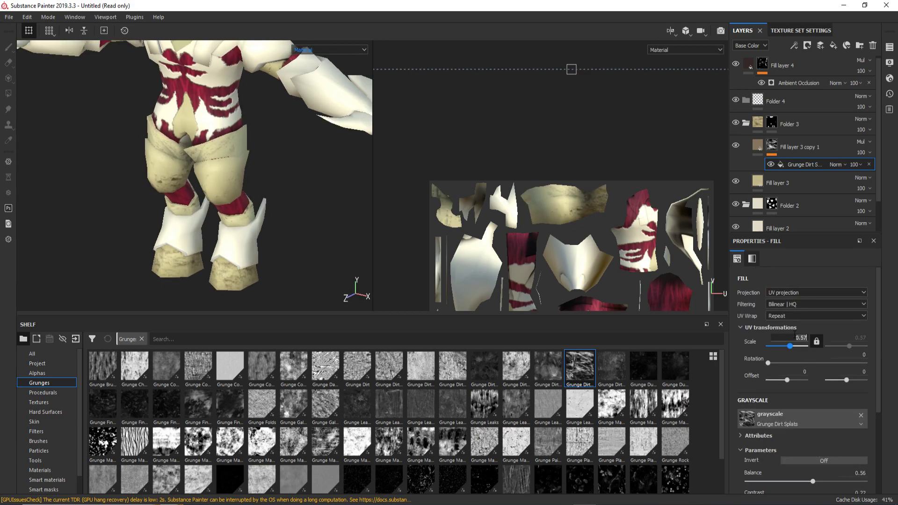
click(790, 345)
key(f)
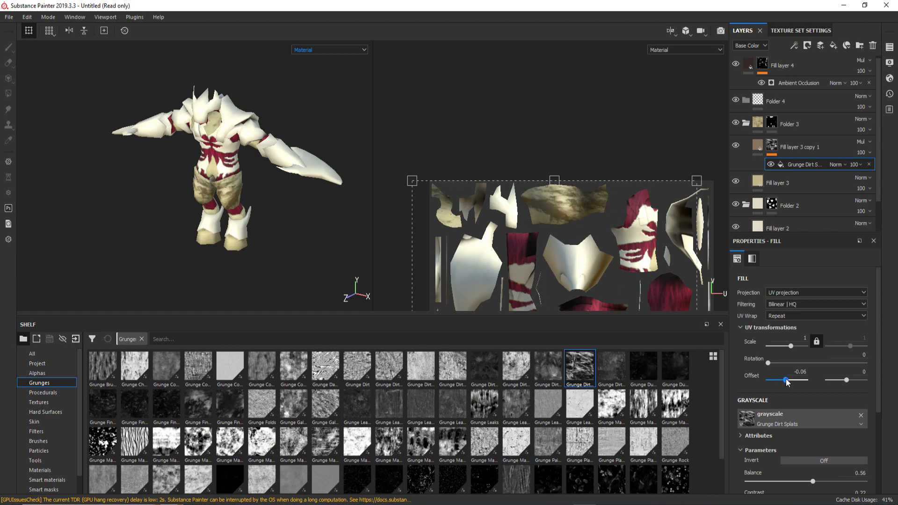
key(ctrl+z)
key(ctrl+z)
key(ctrl+z)
key(ctrl+z)
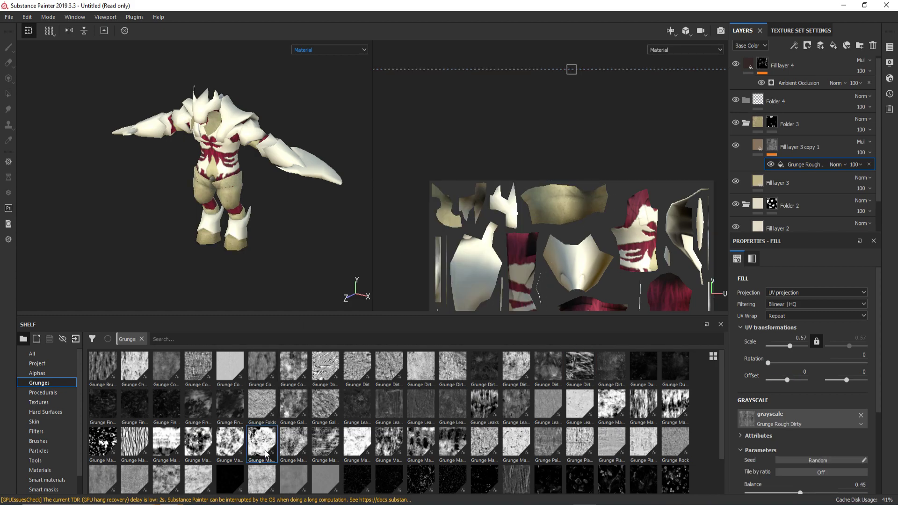
Add a Grunge Map 007 fill to the grime mask and adjust its balance.
right_click(818, 162)
click(802, 330)
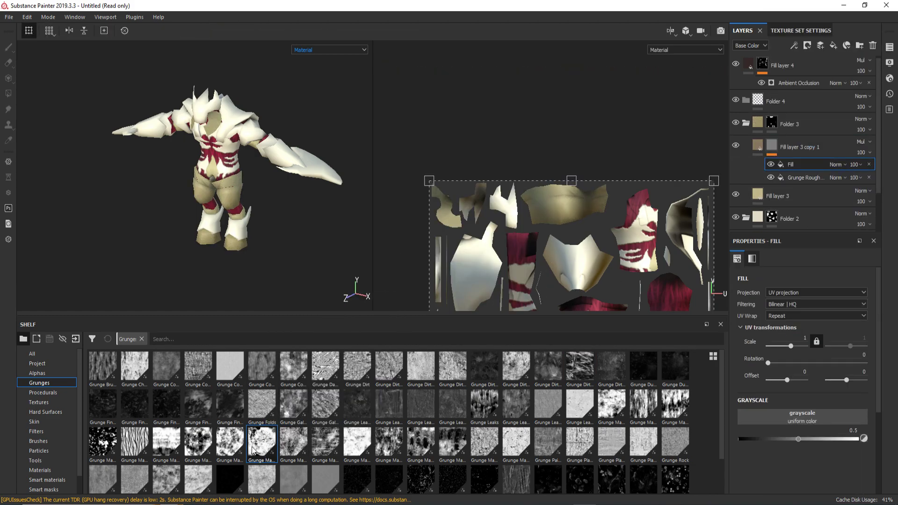
mouse_move(198, 442)
mouse_down()
mouse_move(795, 416)
mouse_move(811, 406)
mouse_move(790, 406)
mouse_up()
click(685, 49)
click(664, 117)
scroll(854, 405, down, 3)
click(329, 50)
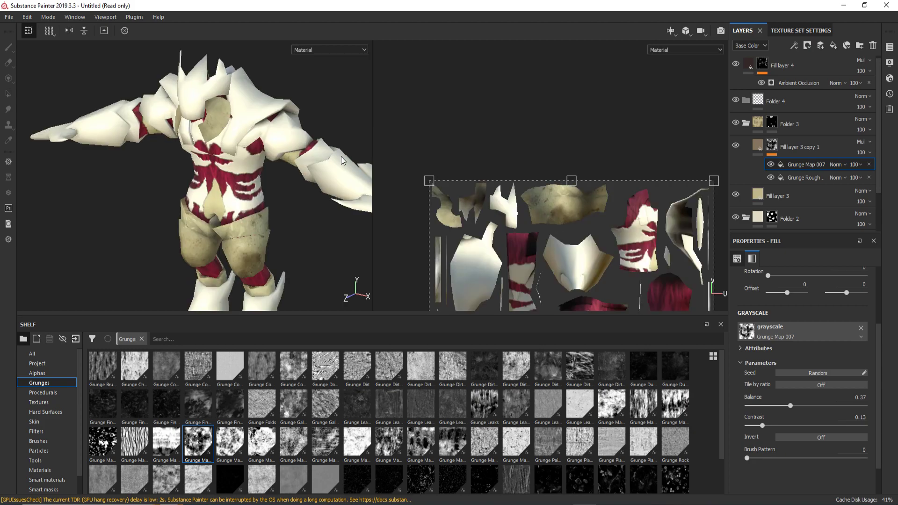
alt+drag(283, 226, 448, 210)
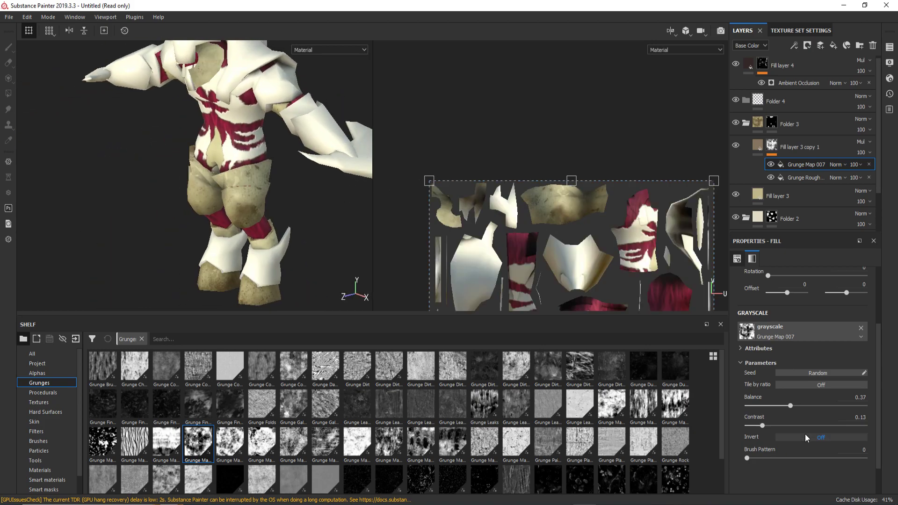
Add a Clouds 2 procedural fill to the mask in Multiply mode.
right_click(828, 147)
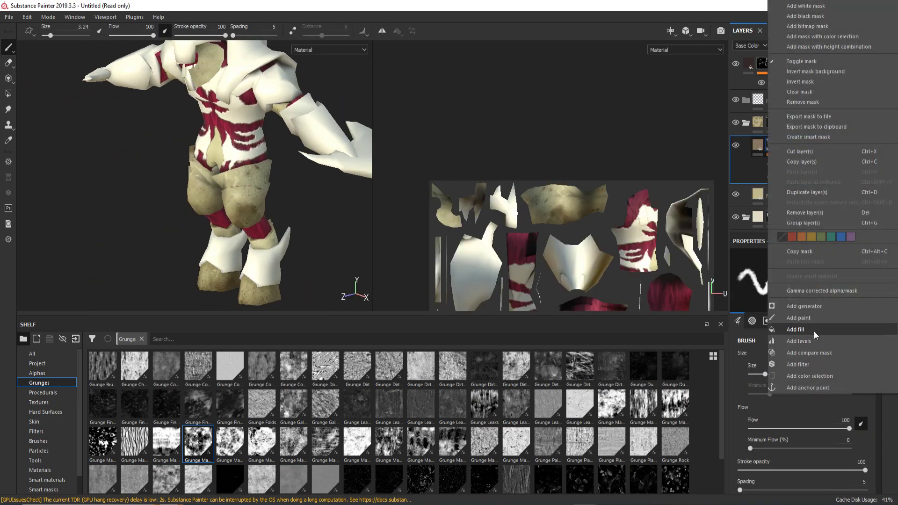
click(813, 331)
click(43, 392)
drag(198, 407, 827, 331)
click(836, 165)
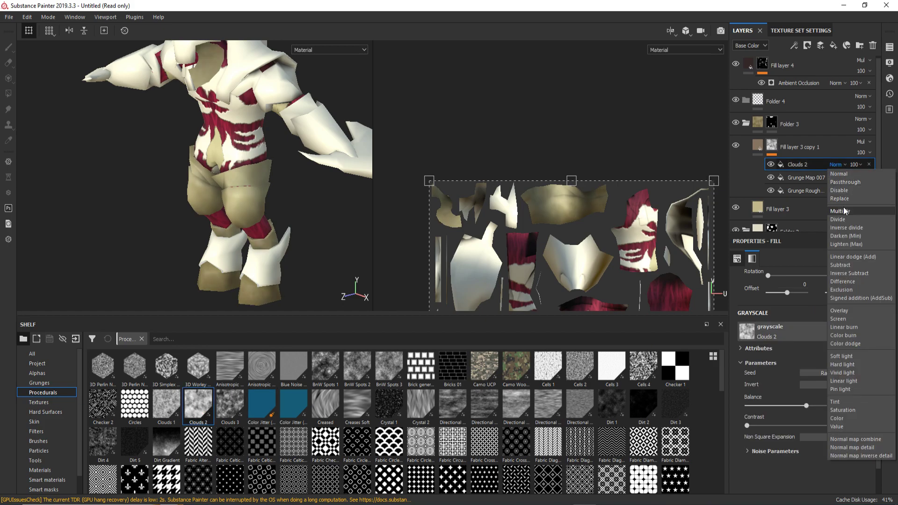
click(845, 222)
Give Clouds 2 contrast 0.75 and balance 0.41, then inspect the grime on the hips and legs.
click(685, 49)
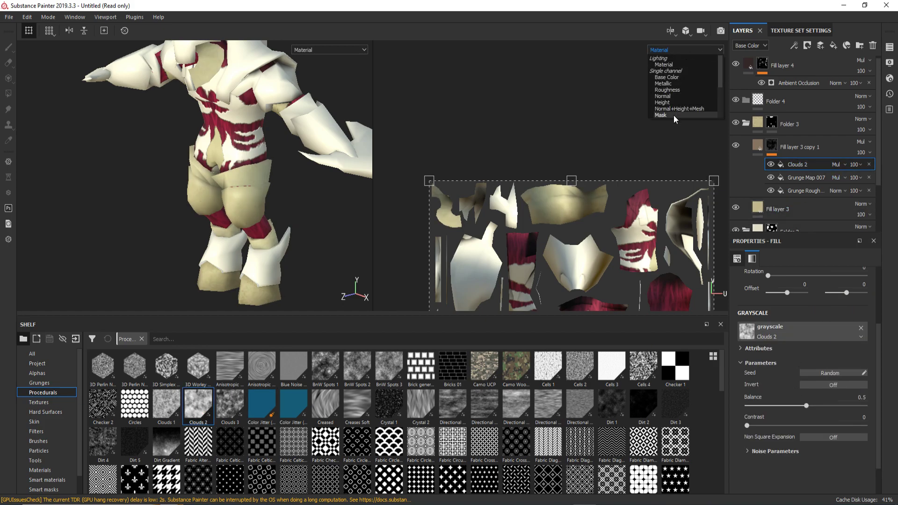
click(659, 119)
mouse_move(747, 426)
mouse_down()
mouse_move(836, 425)
mouse_move(794, 405)
mouse_up()
click(335, 50)
click(308, 65)
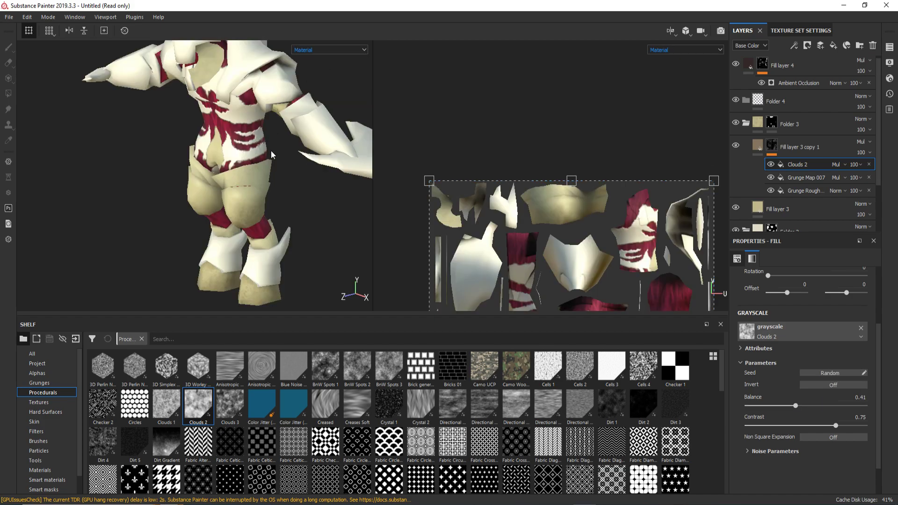
alt+drag(301, 152, 297, 205)
alt+middle_drag(297, 205, 247, 256)
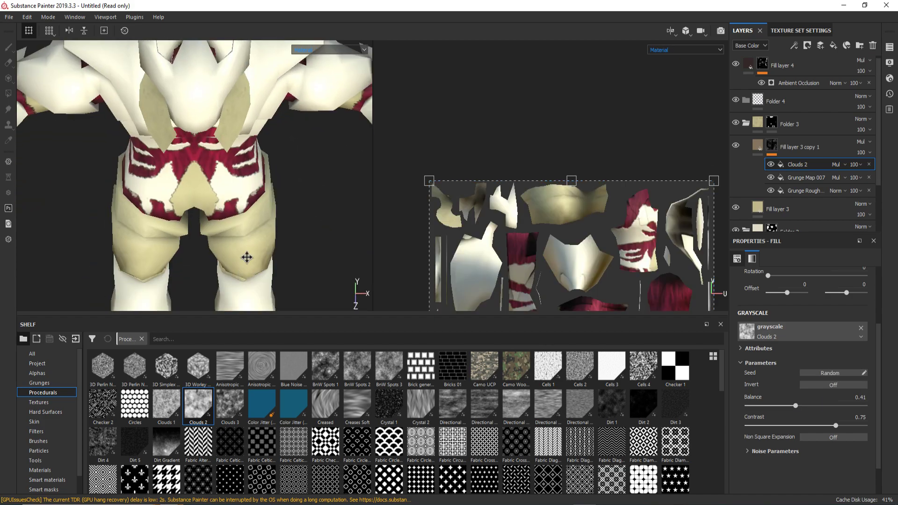
alt+right_drag(247, 256, 352, 295)
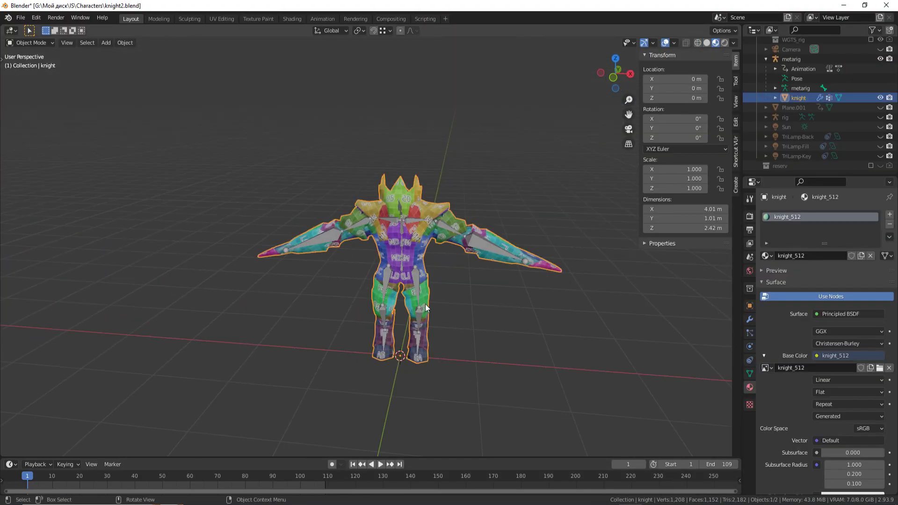
Toggle the knight mesh into Edit Mode in Blender and orbit to a close rear view of the legs.
key(Tab)
scroll(425, 304, up, 5)
scroll(425, 304, up, 3)
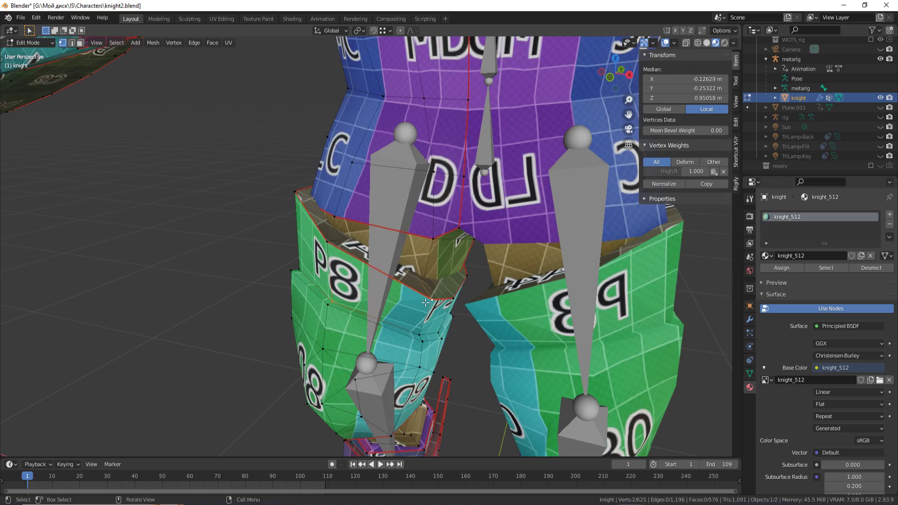
scroll(425, 303, down, 5)
key(Tab)
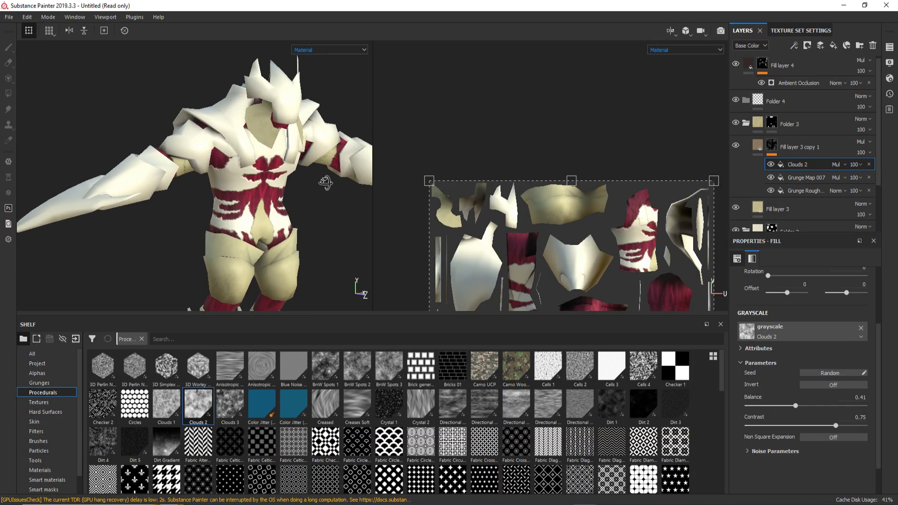
mouse_move(324, 183)
alt+mouse_down()
mouse_move(335, 155)
mouse_move(397, 223)
mouse_move(192, 200)
alt+mouse_up()
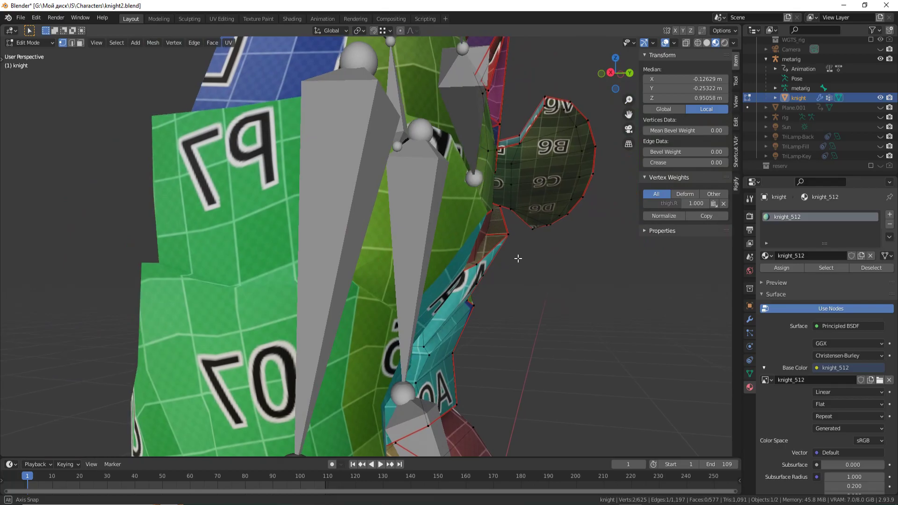
alt+drag(518, 258, 399, 264)
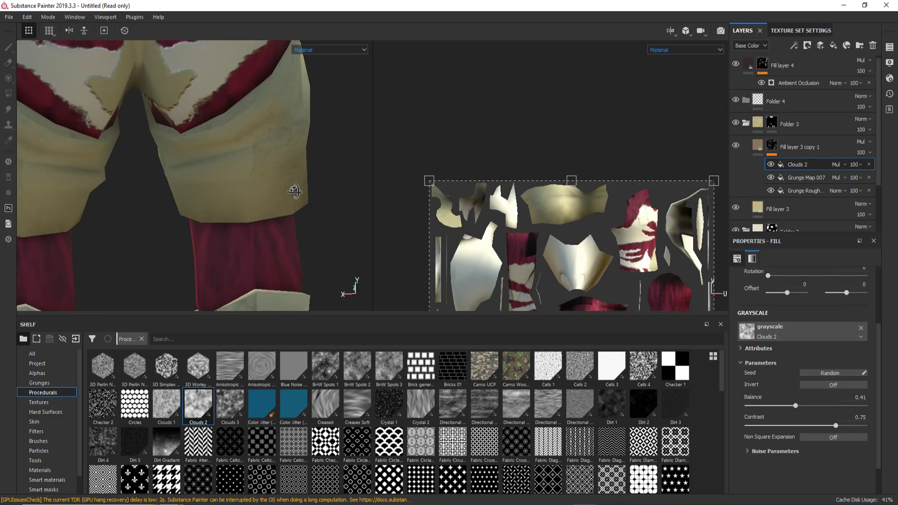
Delete the Clouds 2 effect from Fill layer 3 copy 1's mask.
mouse_move(295, 191)
alt+mouse_down()
mouse_move(270, 163)
mouse_move(400, 184)
mouse_move(287, 260)
alt+mouse_up()
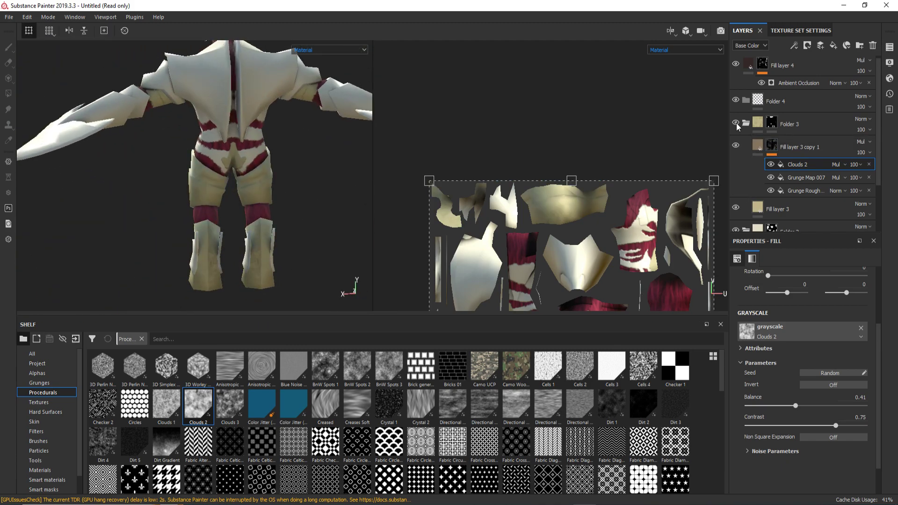
click(771, 164)
key(Escape)
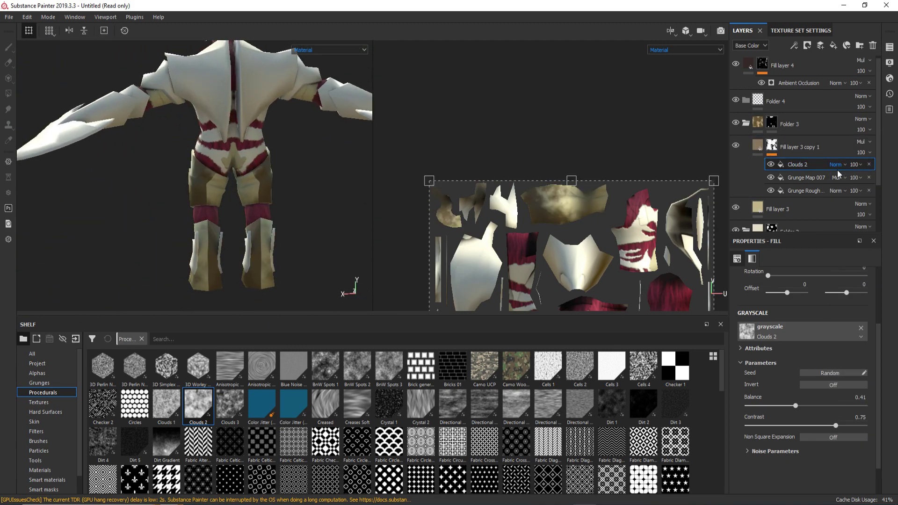
alt+drag(262, 187, 246, 212)
key(Delete)
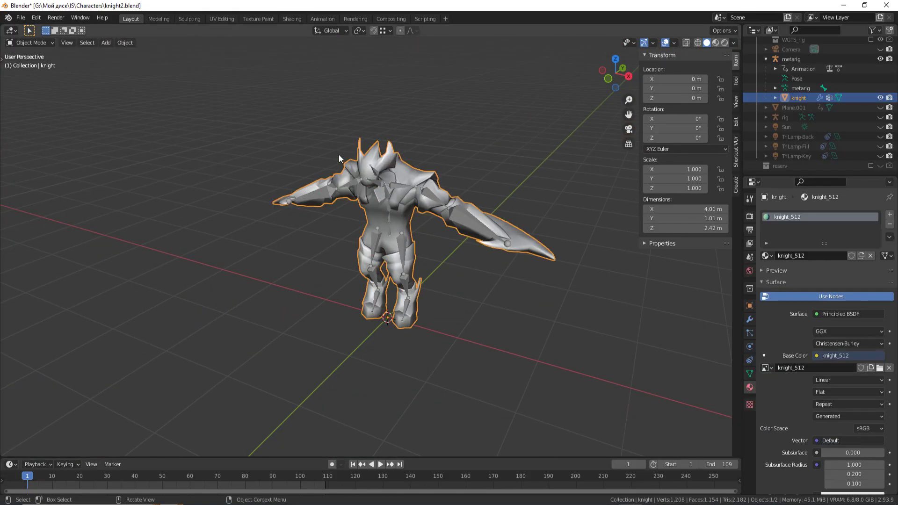
Re-export the knight from Blender as FBX with FBX All scaling over knight.fbx.
click(21, 17)
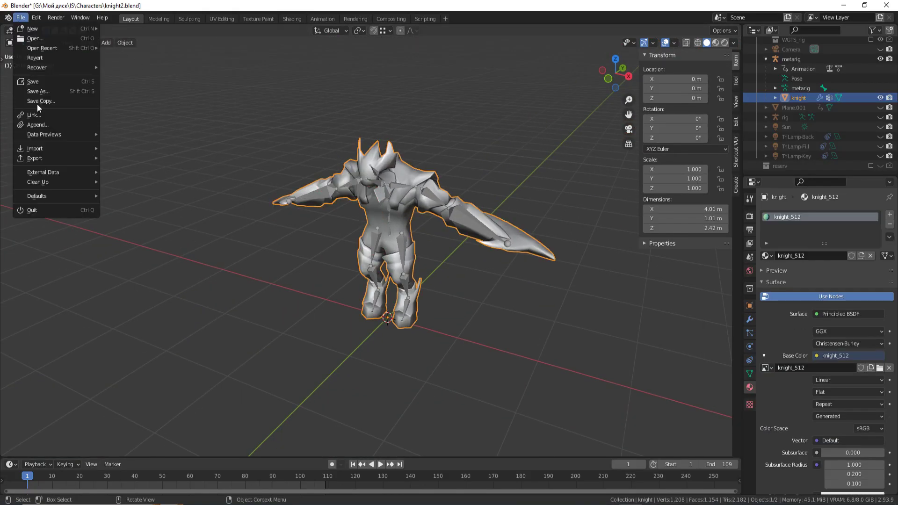
click(271, 226)
scroll(646, 192, down, 2)
click(662, 279)
click(636, 322)
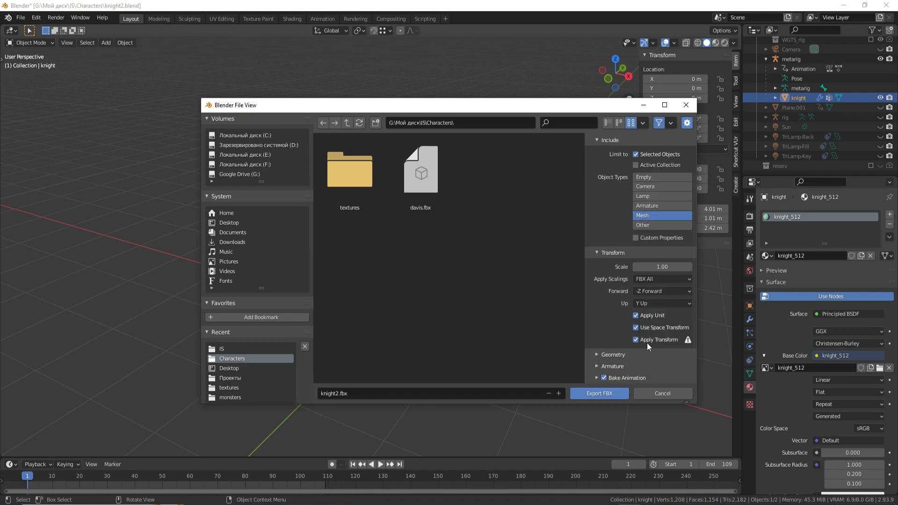
click(612, 366)
scroll(646, 327, down, 5)
click(222, 348)
double_click(421, 252)
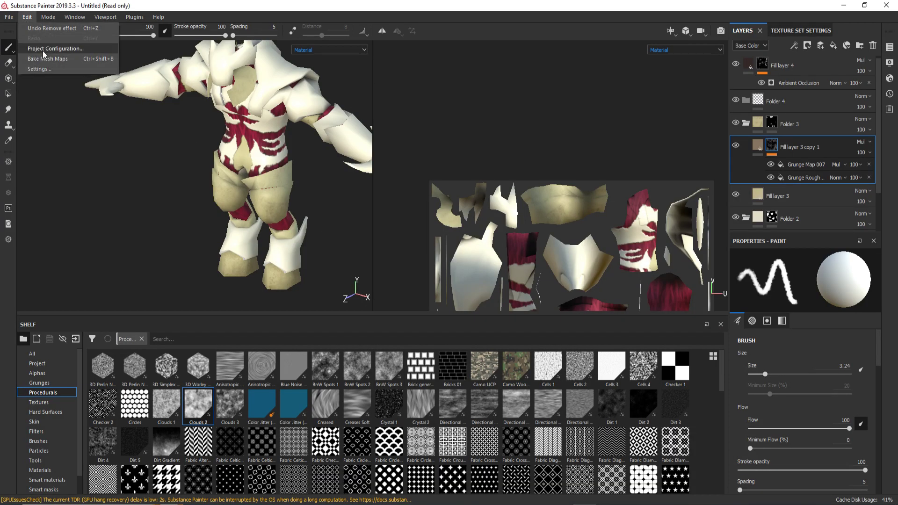
click(524, 191)
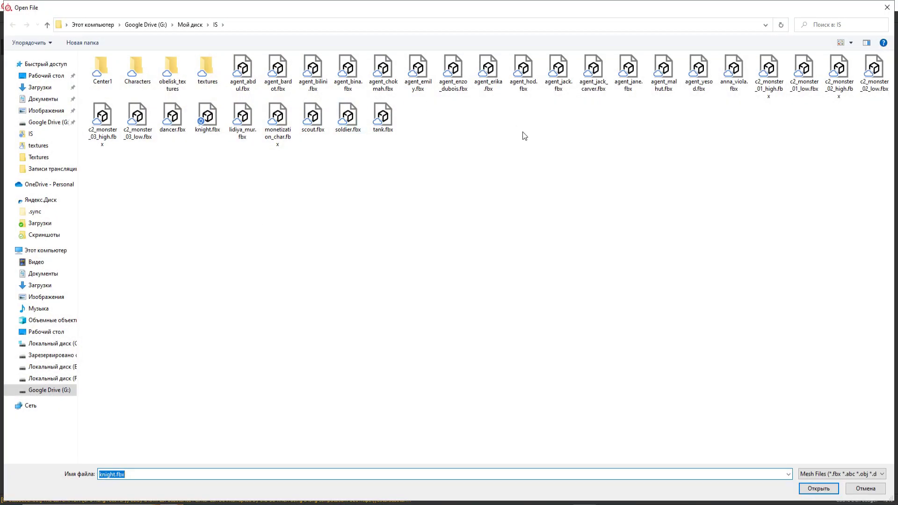
Load knight.fbx as the project mesh and confirm the project configuration.
double_click(209, 124)
click(460, 323)
scroll(305, 166, up, 5)
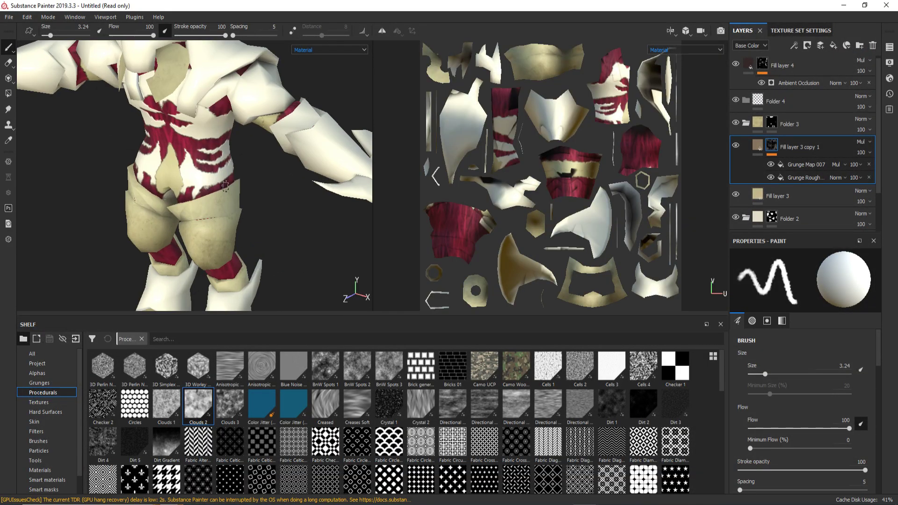
scroll(305, 166, down, 3)
alt+drag(305, 166, 262, 209)
Rebake the texture set's mesh maps for the new knight mesh.
click(890, 63)
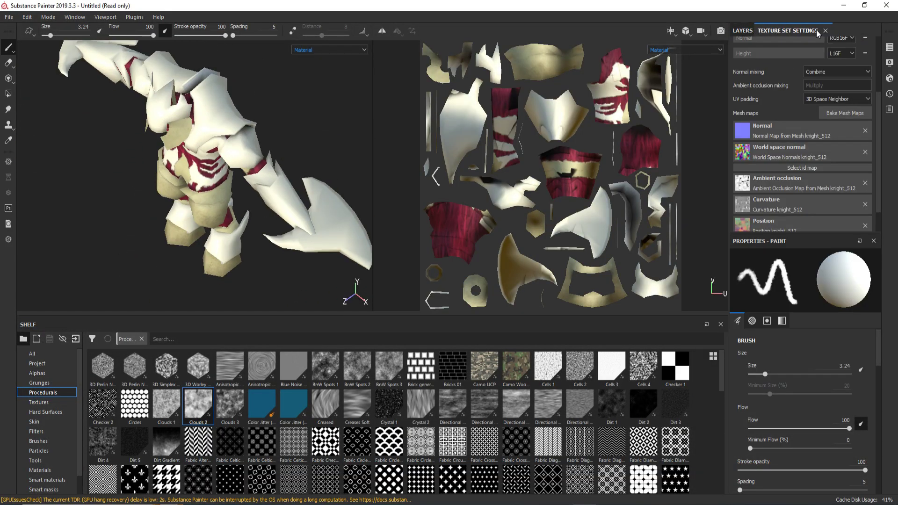
click(845, 113)
click(520, 407)
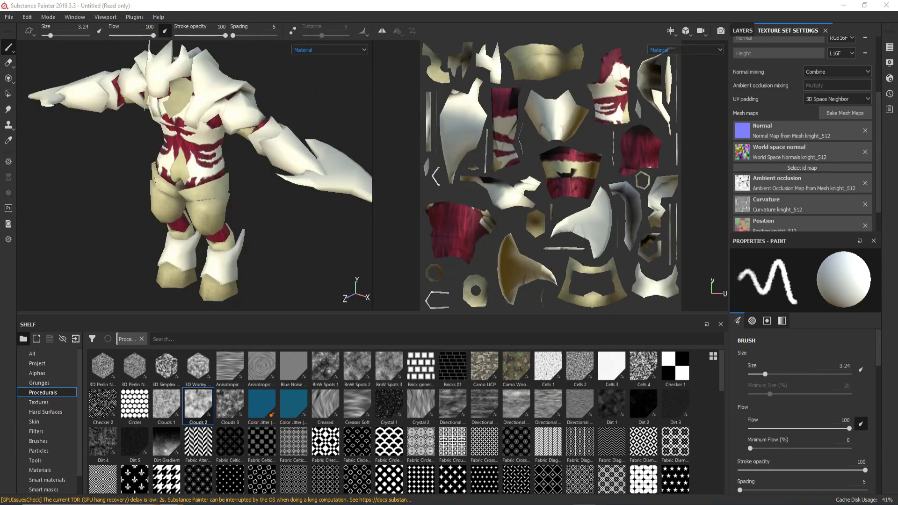
alt+shift+drag(198, 243, 228, 236)
Duplicate Fill layer 3 copy 1, move it below Fill layer 3, and tint it pinkish-grey.
click(742, 31)
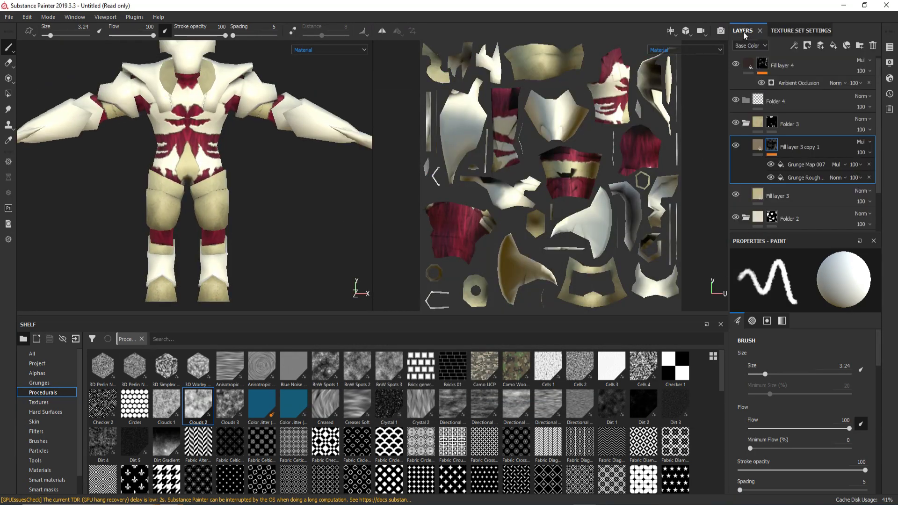
key(ctrl+d)
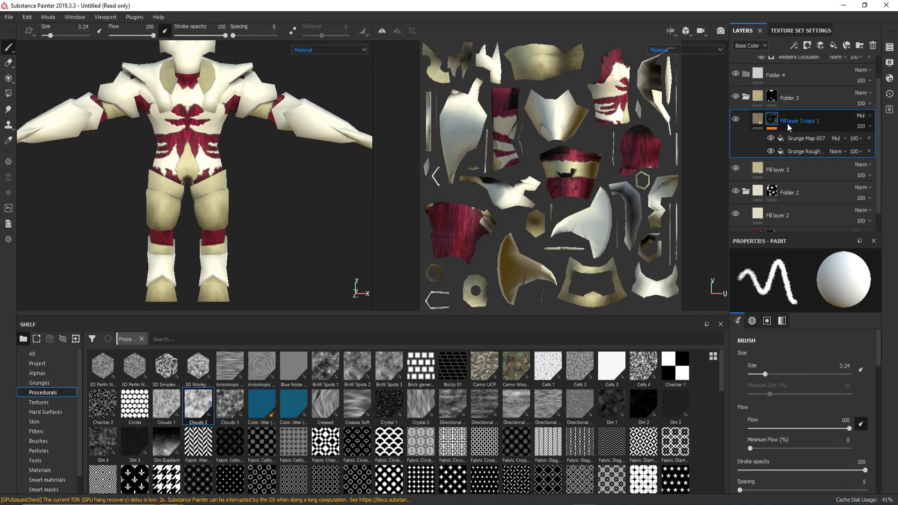
drag(787, 123, 809, 200)
click(805, 171)
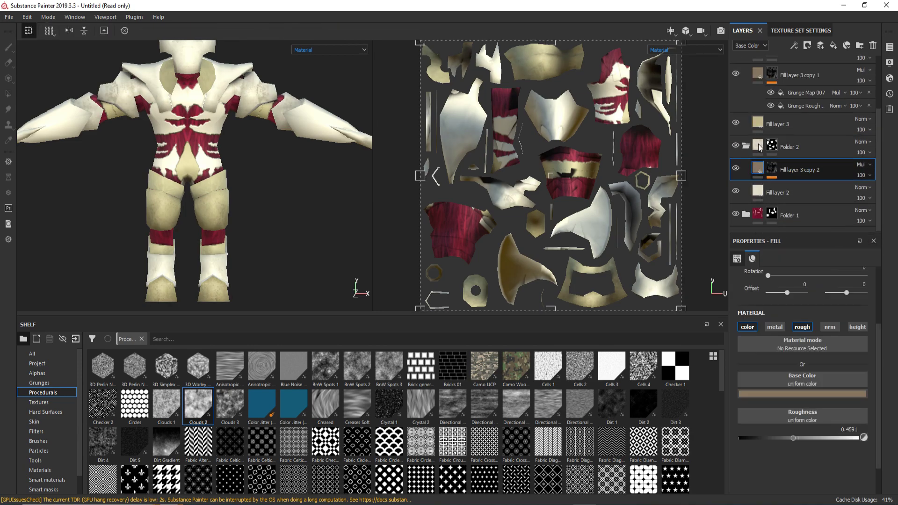
click(814, 395)
drag(776, 424, 776, 433)
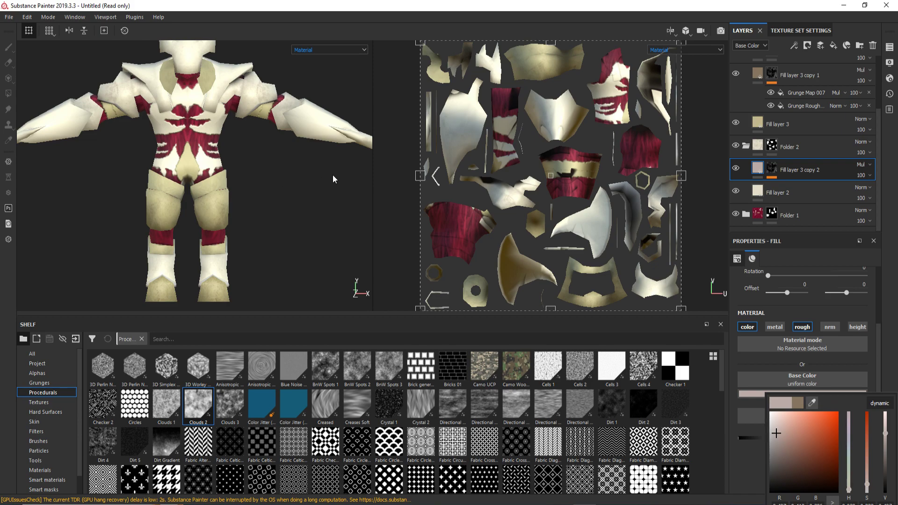
Brighten the copy's base colour to a pale cream and check it from the front.
alt+drag(333, 179, 280, 187)
click(771, 167)
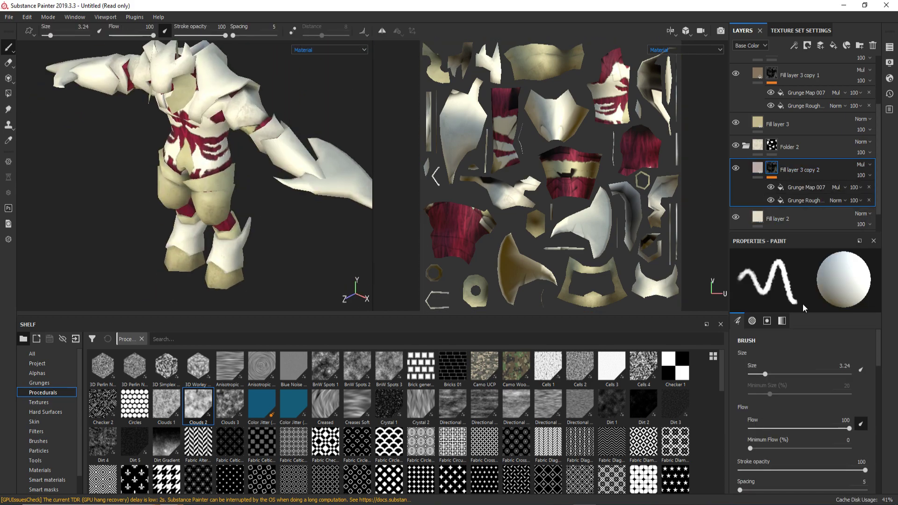
click(795, 170)
click(801, 394)
drag(885, 416, 890, 467)
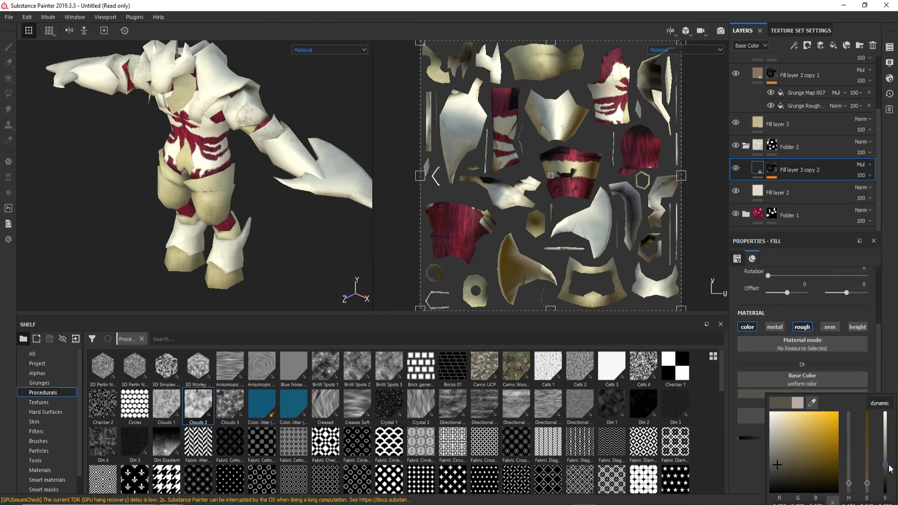
alt+drag(233, 187, 304, 187)
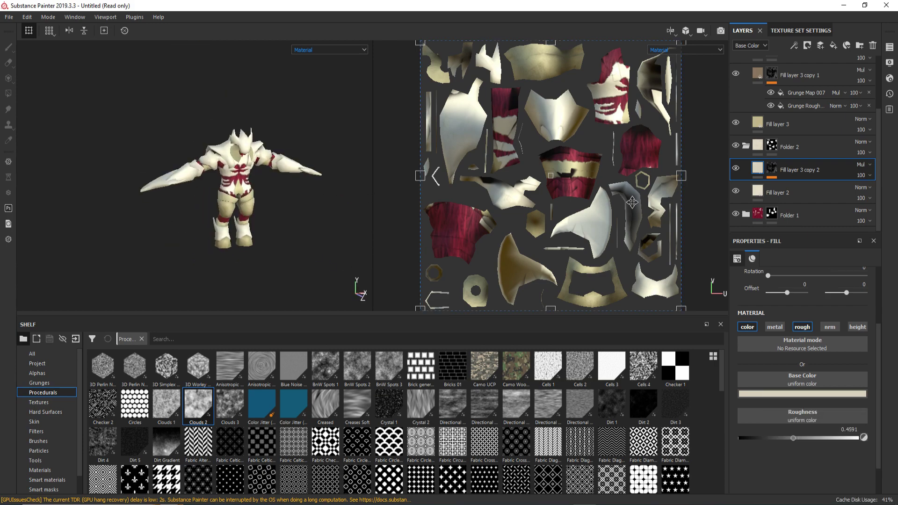
scroll(753, 217, down, 3)
On Fill layer 2 copy 1, zoom onto the shoulder and extend the cream patch leftward.
click(759, 119)
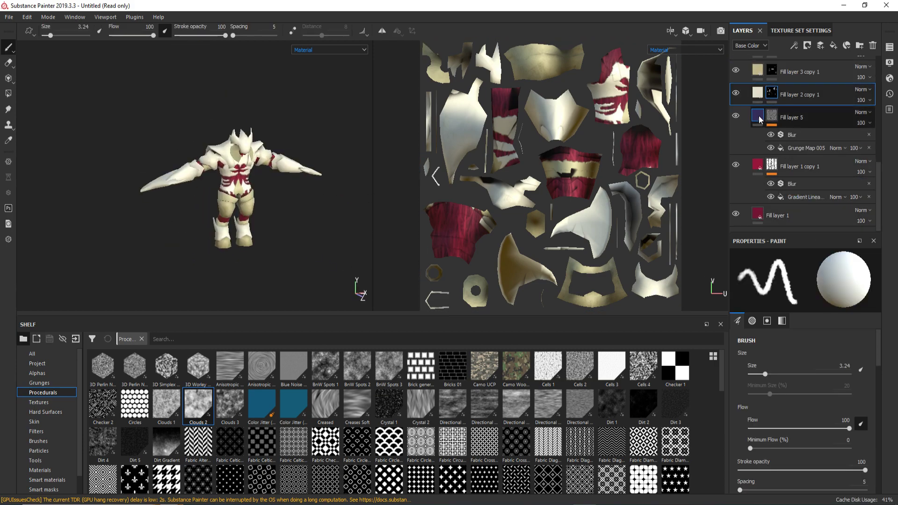
scroll(234, 187, up, 5)
mouse_move(233, 187)
alt+mouse_down()
mouse_move(328, 196)
mouse_move(300, 192)
alt+mouse_up()
scroll(515, 178, up, 3)
scroll(279, 197, up, 3)
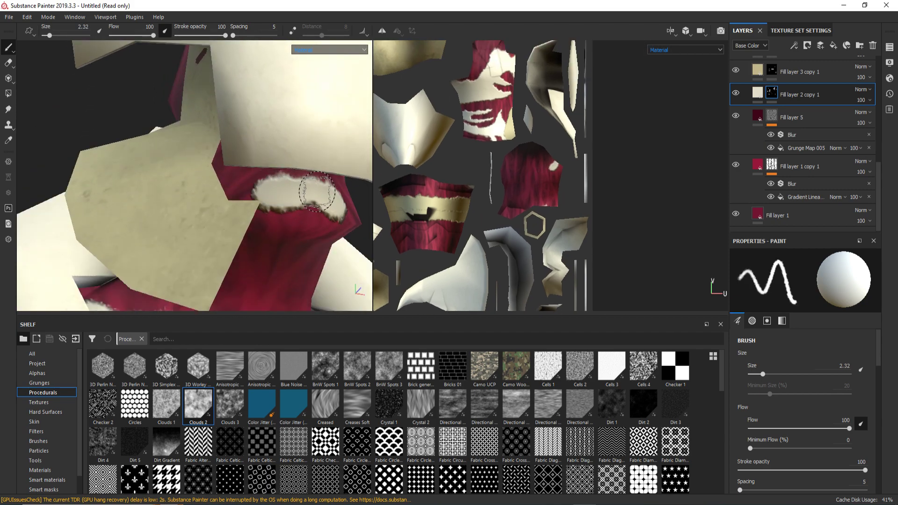
scroll(467, 196, up, 3)
scroll(458, 201, up, 2)
scroll(490, 192, up, 3)
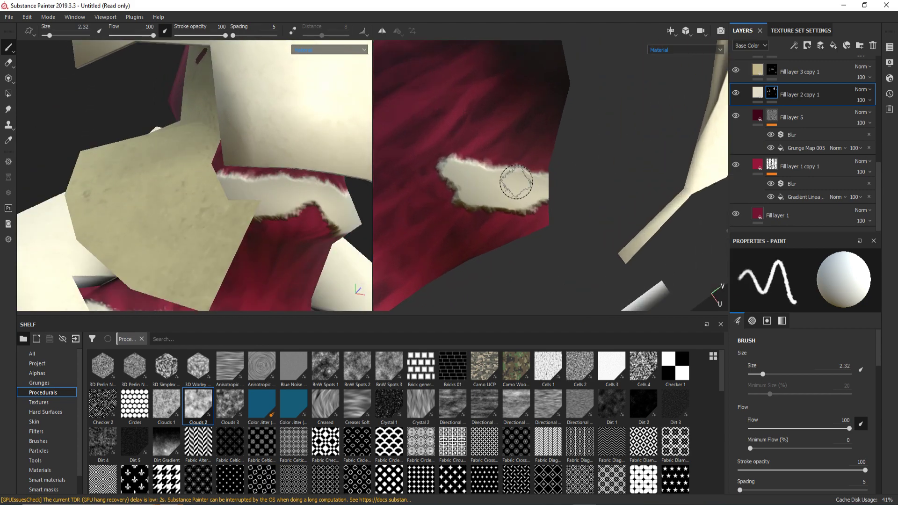
mouse_move(516, 182)
mouse_down()
mouse_move(432, 180)
mouse_move(423, 192)
mouse_up()
Switch to the Basic Hard brush, undo a stray stroke, and shrink the brush size.
click(39, 441)
click(420, 368)
mouse_move(486, 159)
mouse_down()
mouse_move(455, 195)
mouse_move(463, 178)
mouse_up()
key(ctrl+z)
key(bracketleft)
key(bracketleft)
key(bracketleft)
Paint vertical slots through the cream patch to form the first teeth.
drag(495, 210, 507, 166)
drag(528, 213, 540, 169)
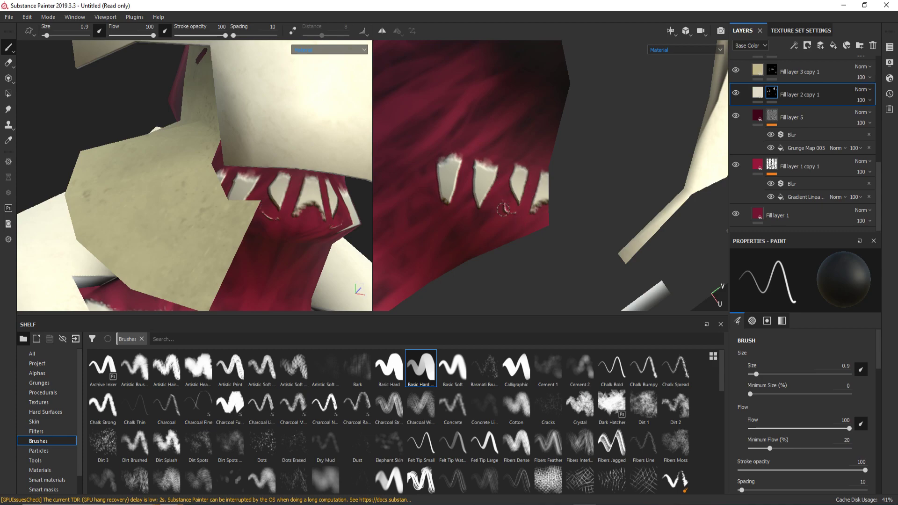
drag(538, 205, 535, 172)
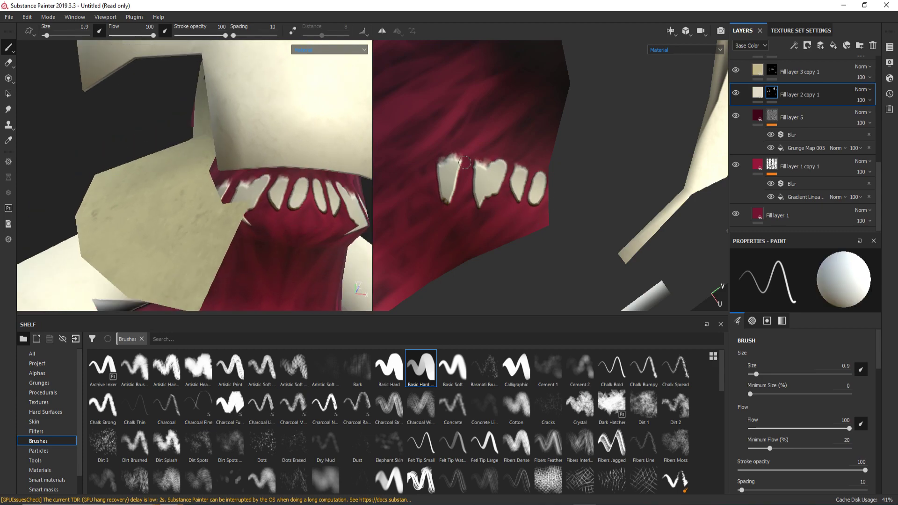
drag(477, 210, 479, 159)
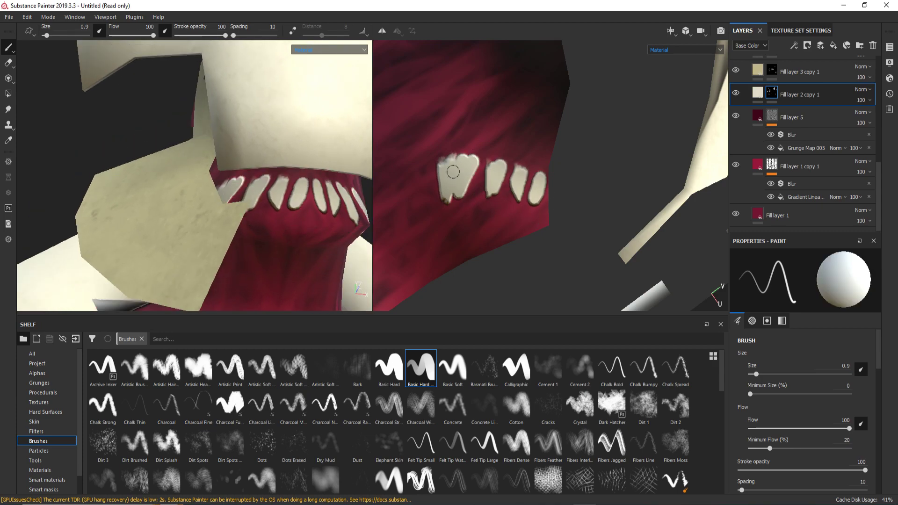
drag(449, 214, 454, 154)
alt+drag(327, 225, 379, 226)
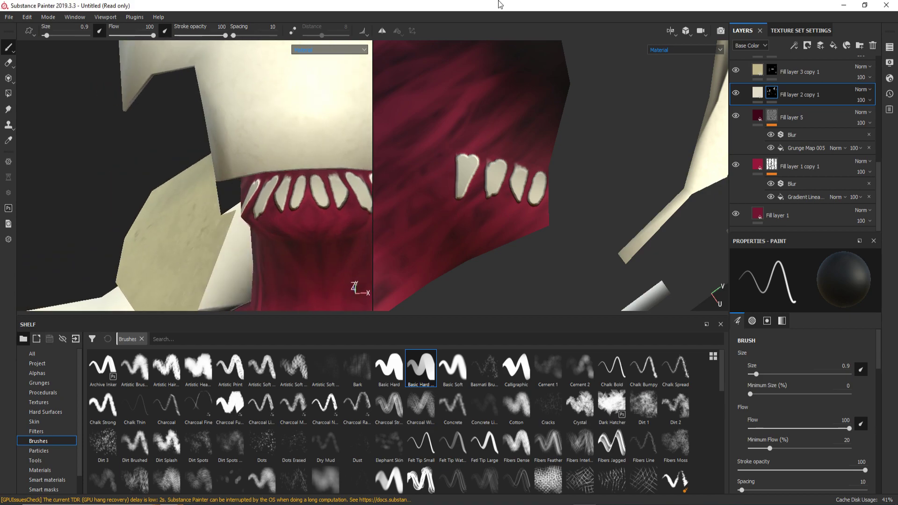
Reshape the first cream tooth, filling the gap beside the triangle and undoing unwanted notches.
scroll(464, 192, up, 2)
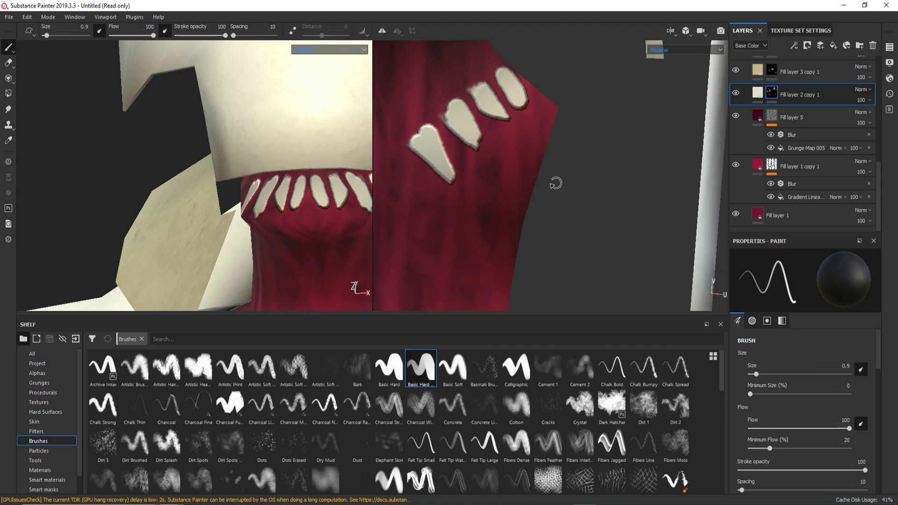
middle_drag(464, 192, 560, 210)
drag(496, 154, 492, 130)
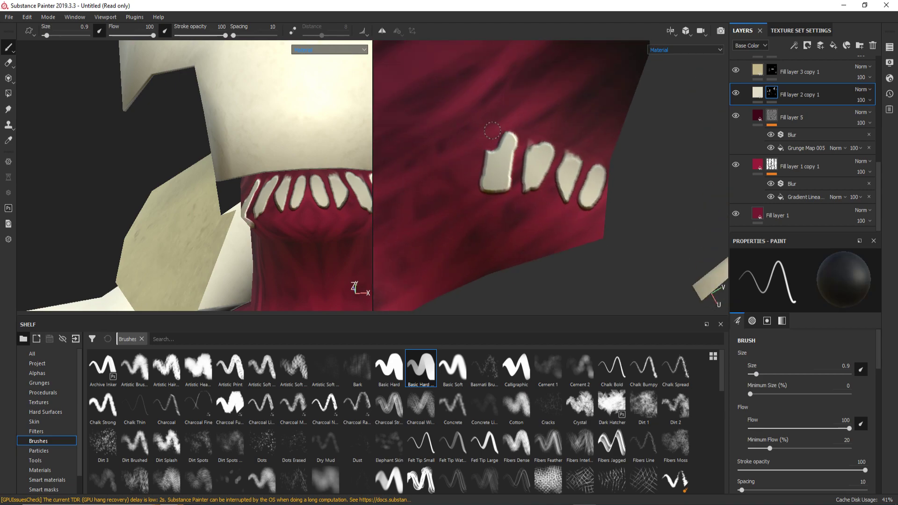
scroll(492, 223, up, 1)
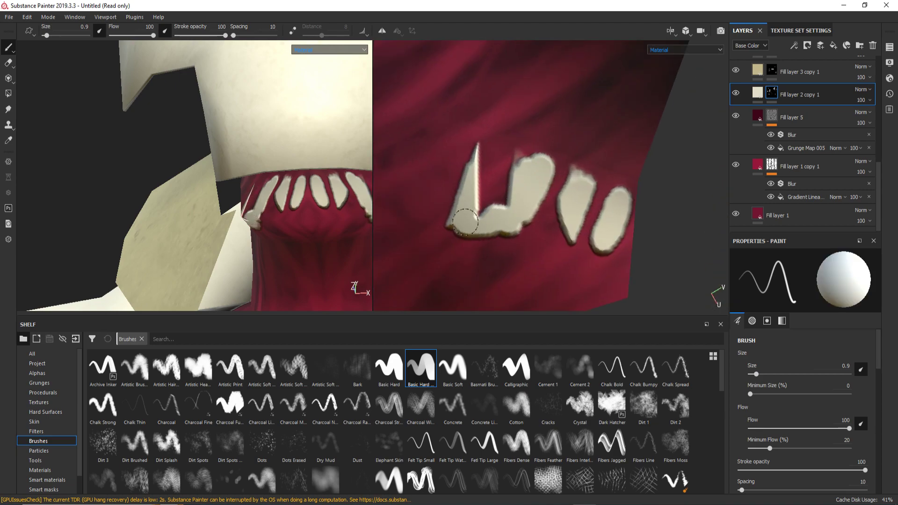
key(ctrl+z)
key(ctrl+z)
key(ctrl+z)
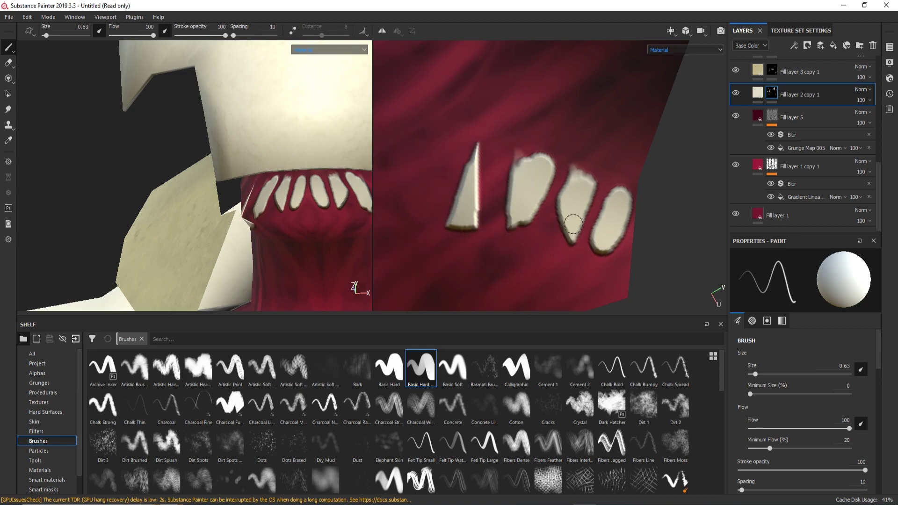
mouse_move(511, 153)
mouse_down()
mouse_move(503, 149)
mouse_move(518, 231)
mouse_up()
drag(538, 149, 537, 222)
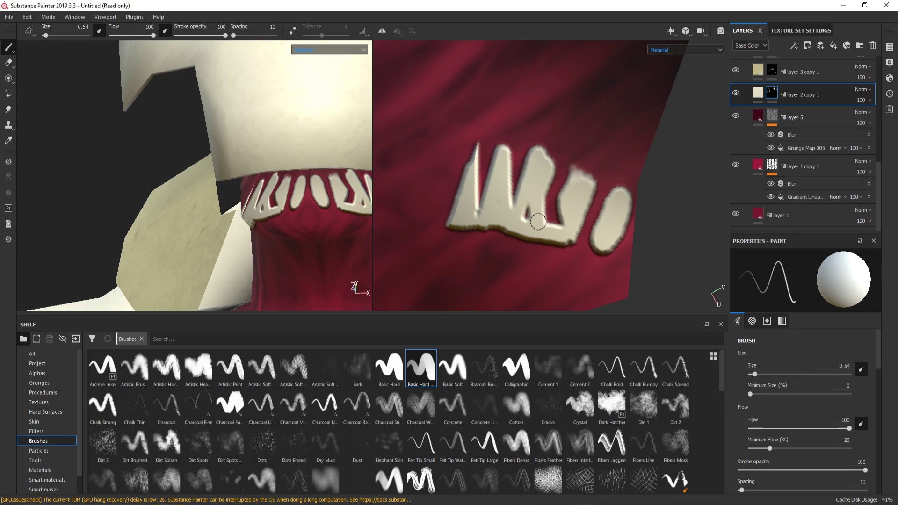
key(ctrl+z)
key(ctrl+z)
Paint cream into new tall teeth and smooth the marking's bottom edge.
key(ctrl+z)
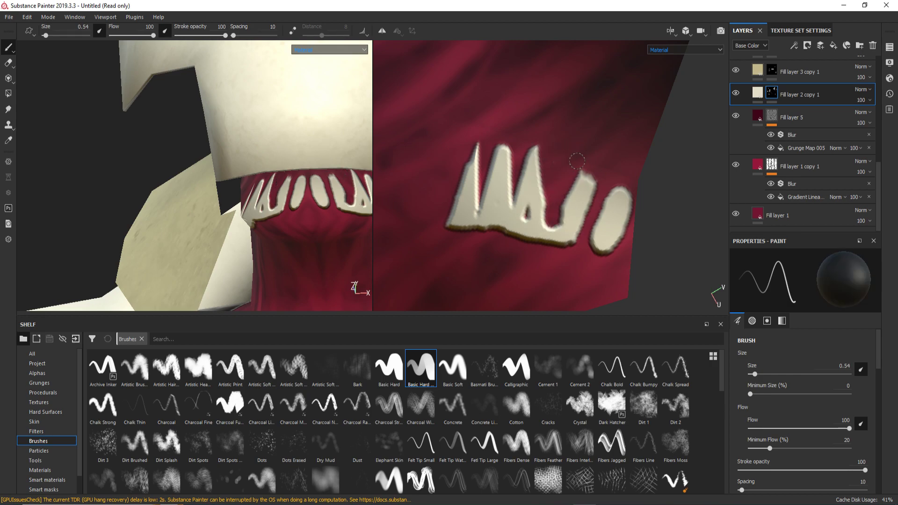
key(ctrl+z)
drag(459, 218, 585, 236)
drag(591, 156, 584, 234)
key(ctrl+z)
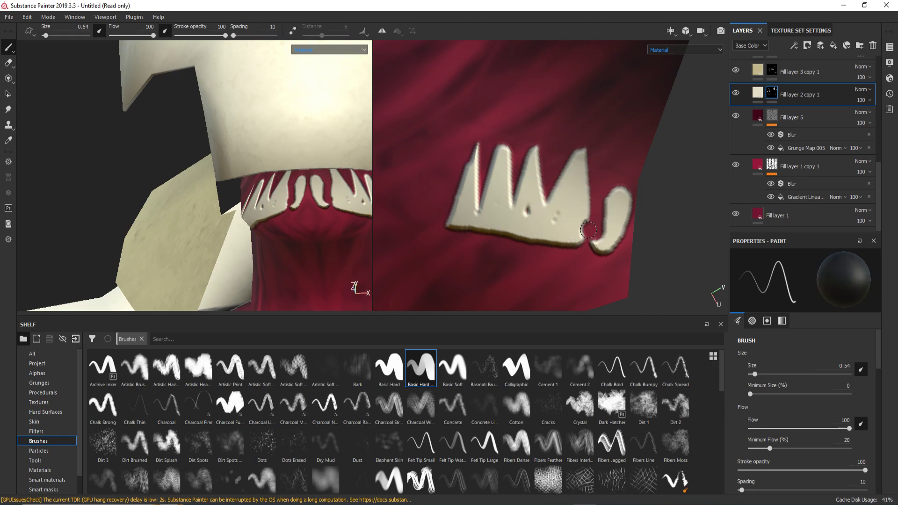
mouse_move(608, 157)
mouse_down()
mouse_move(590, 226)
mouse_move(622, 234)
mouse_up()
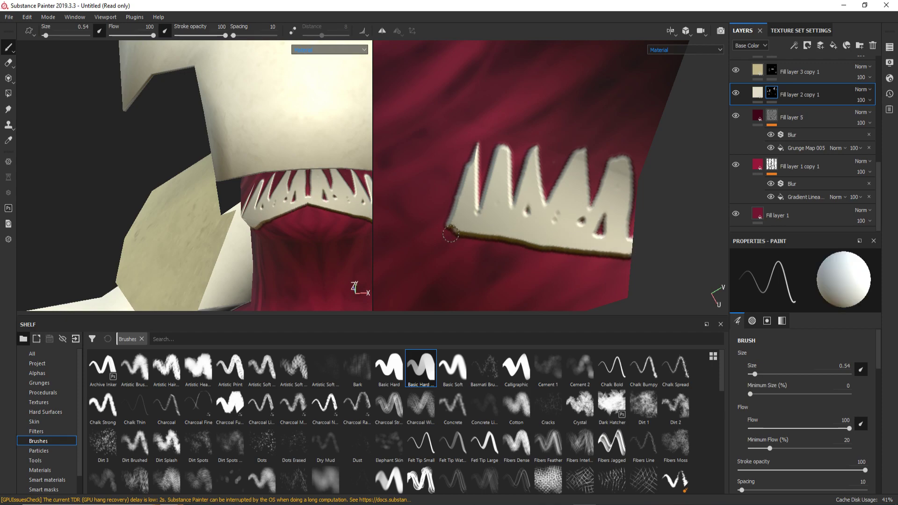
drag(510, 235, 602, 229)
Merge the remaining small bumps into one tall tooth, then orbit to a side view.
mouse_move(281, 187)
alt+mouse_down()
mouse_move(244, 175)
mouse_move(262, 187)
alt+mouse_up()
scroll(513, 168, up, 3)
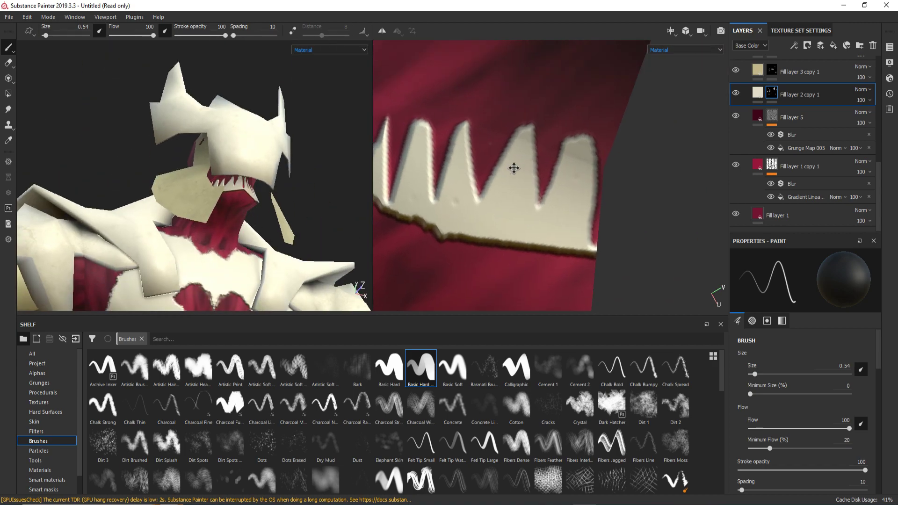
middle_drag(513, 167, 489, 167)
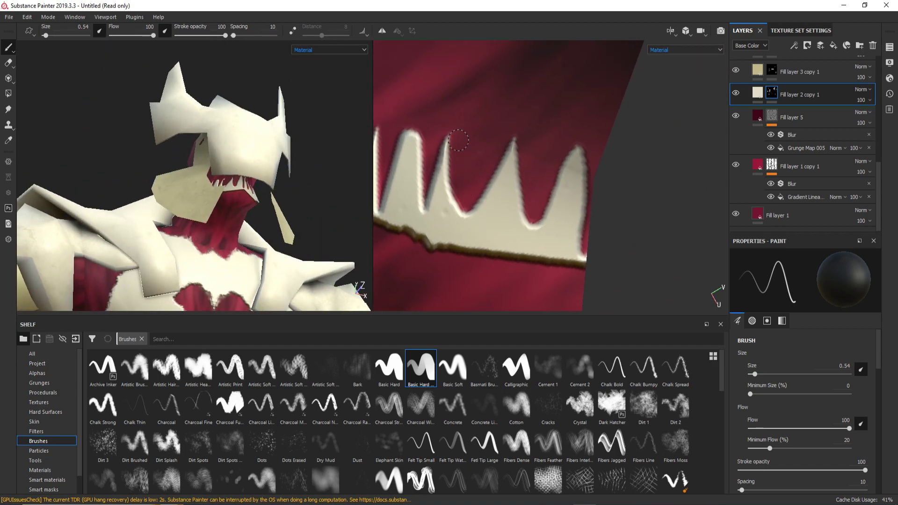
middle_drag(424, 146, 486, 156)
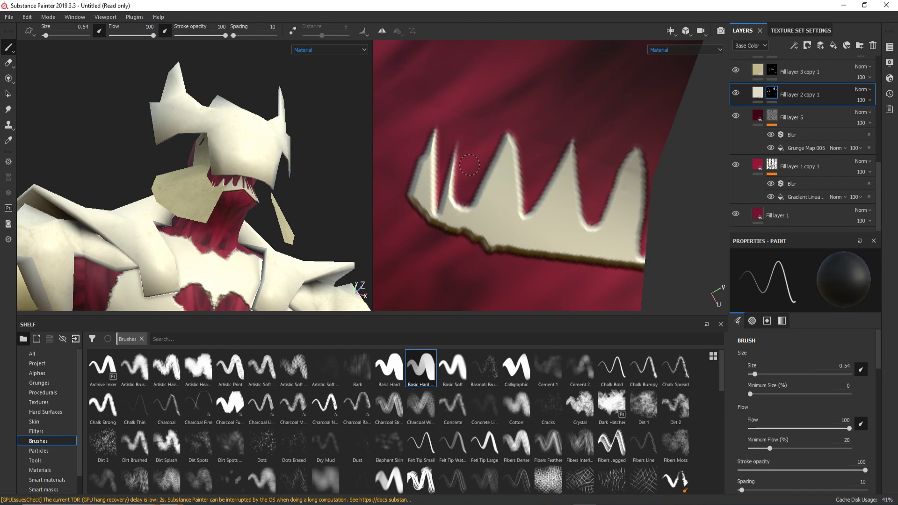
mouse_move(501, 123)
mouse_down()
mouse_move(425, 170)
mouse_move(384, 225)
mouse_up()
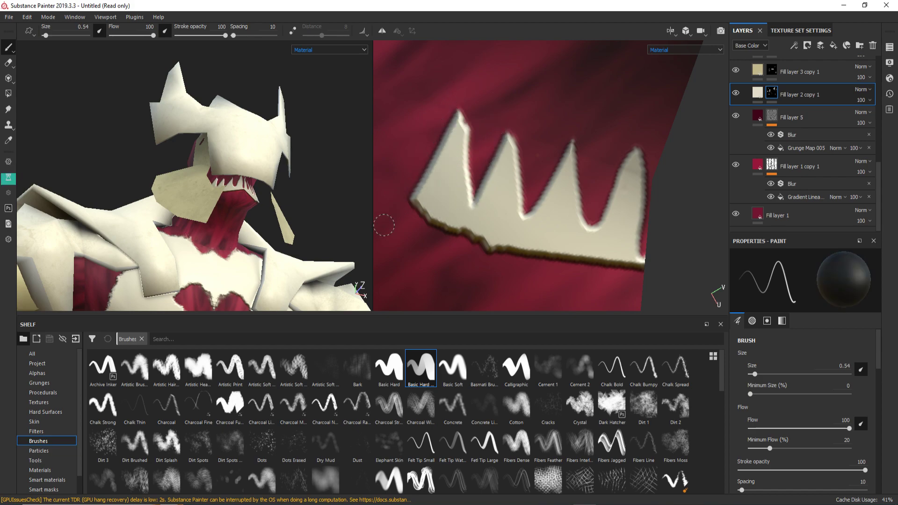
alt+drag(252, 233, 511, 181)
middle_drag(632, 249, 520, 232)
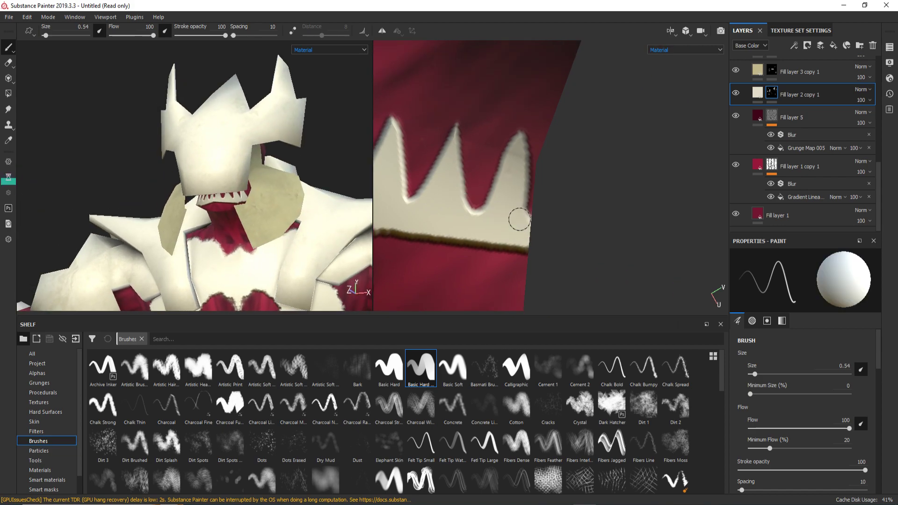
alt+drag(496, 187, 236, 212)
Add a dark maroon fill layer with a black mask above Fill layer 5.
click(795, 117)
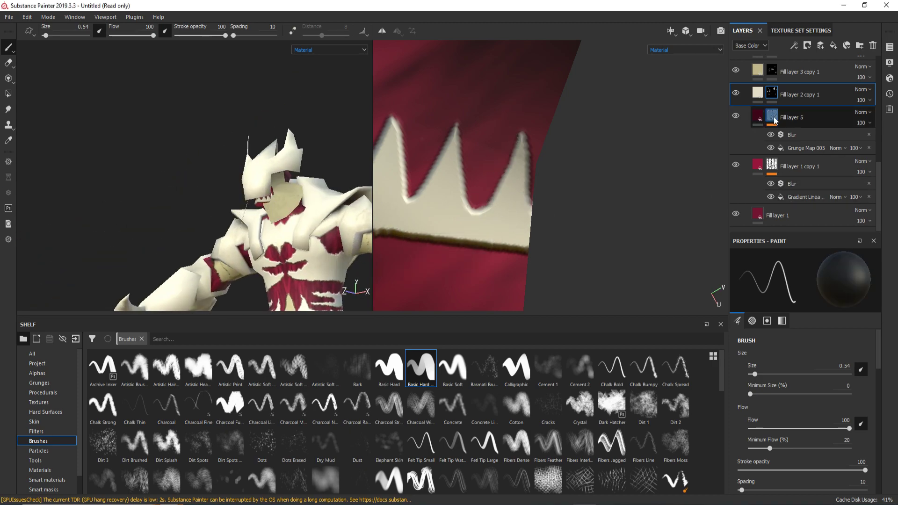
scroll(798, 172, up, 1)
click(798, 172)
click(802, 393)
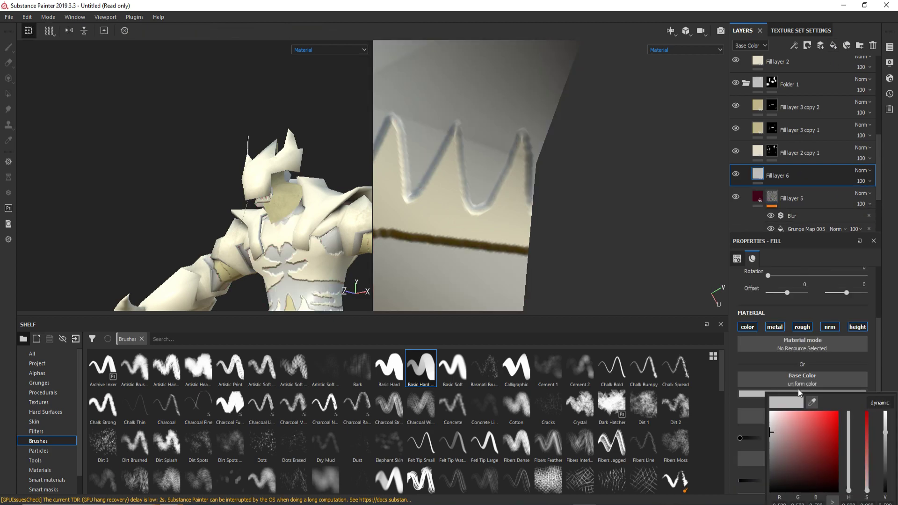
click(837, 467)
right_click(761, 177)
click(798, 190)
Paint a dark shadow along the marking's lower edge, then reselect Fill layer 2 copy 1.
key(1)
scroll(451, 207, down, 3)
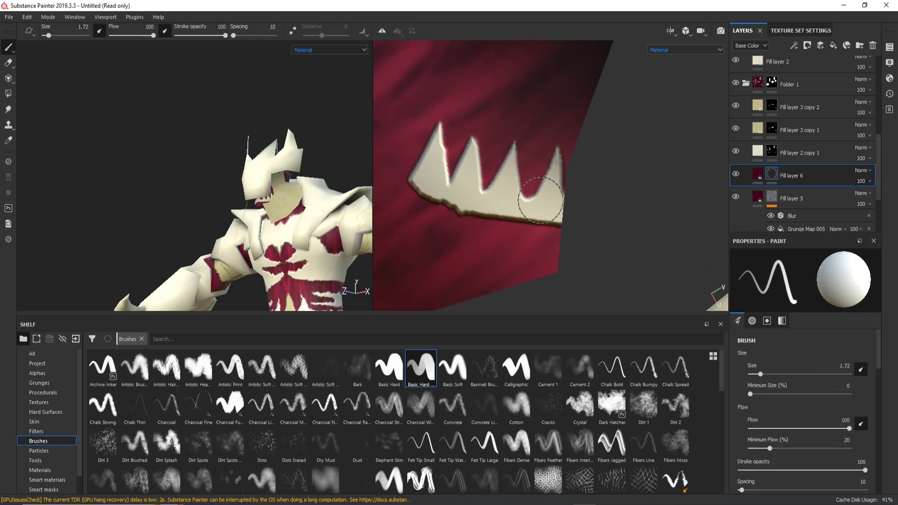
drag(421, 185, 436, 194)
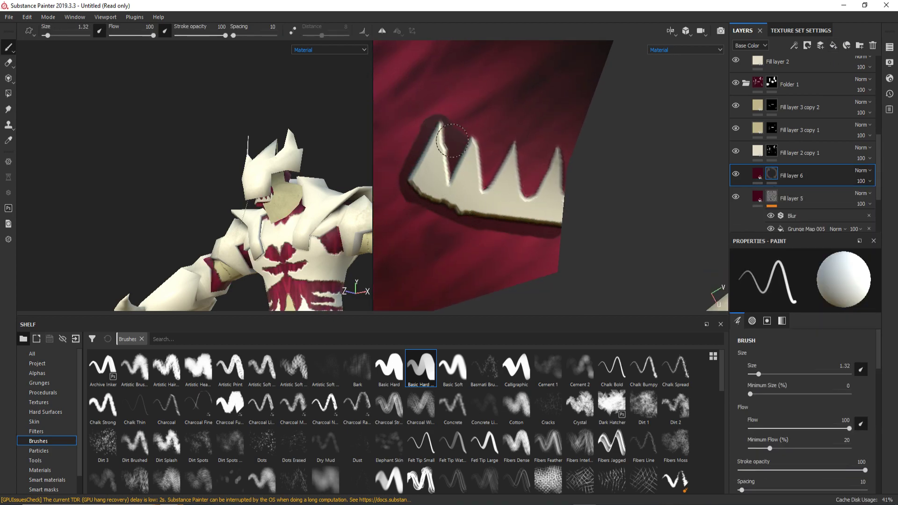
alt+drag(474, 156, 519, 138)
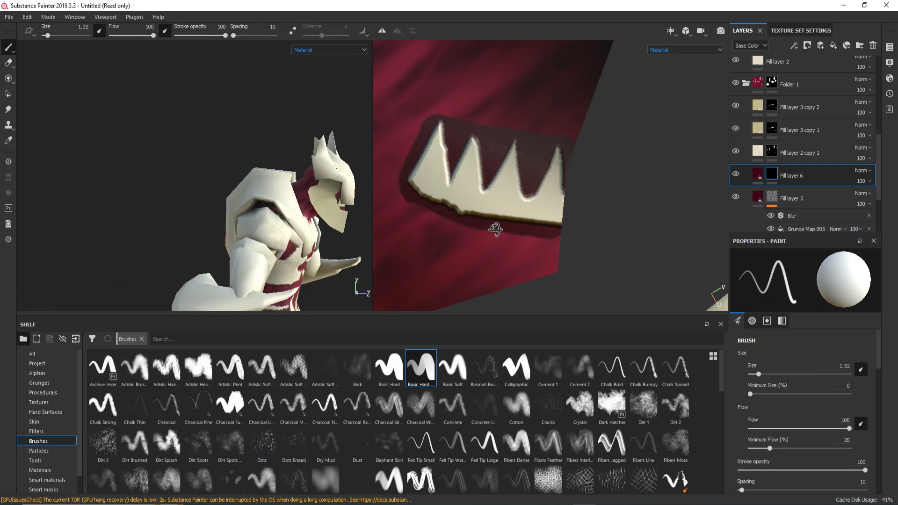
alt+drag(441, 129, 410, 226)
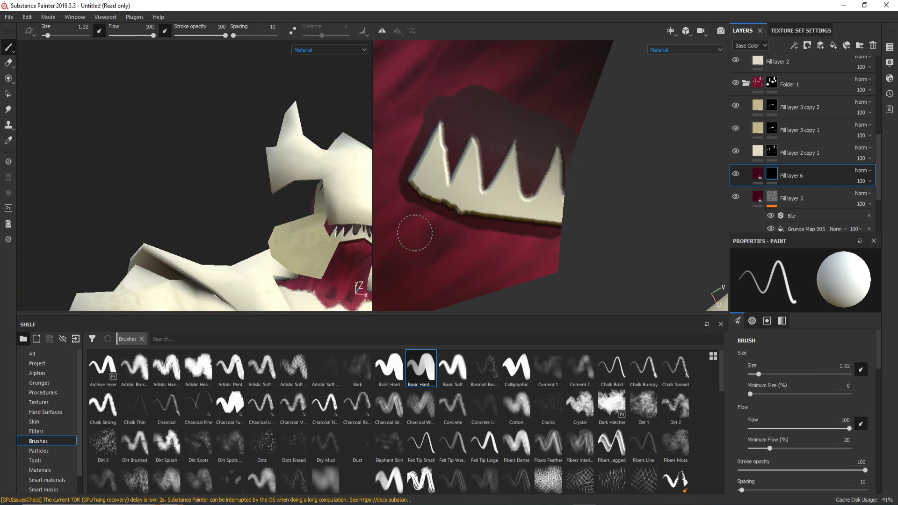
click(799, 153)
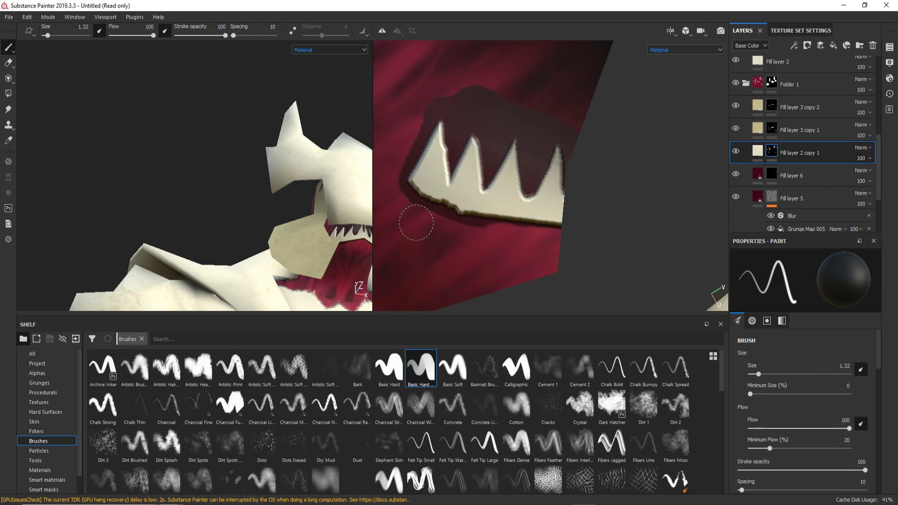
scroll(463, 218, down, 2)
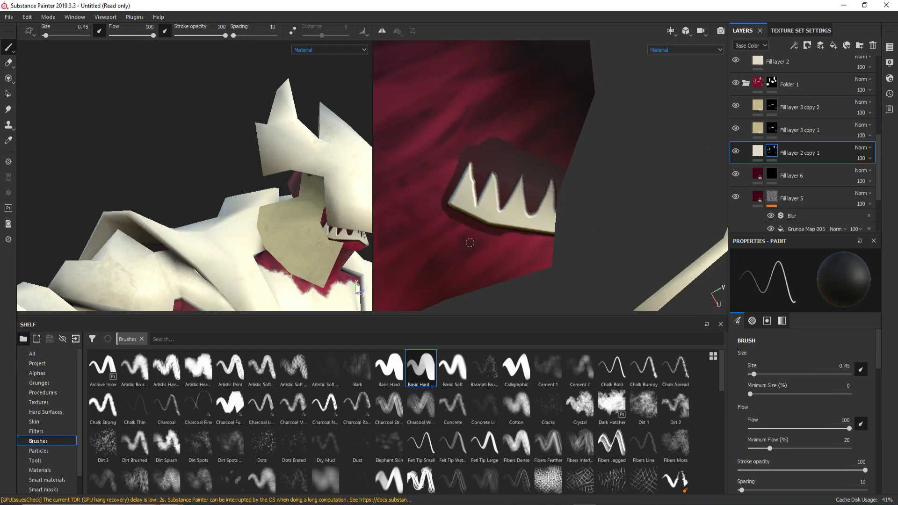
scroll(482, 172, up, 2)
scroll(434, 166, up, 1)
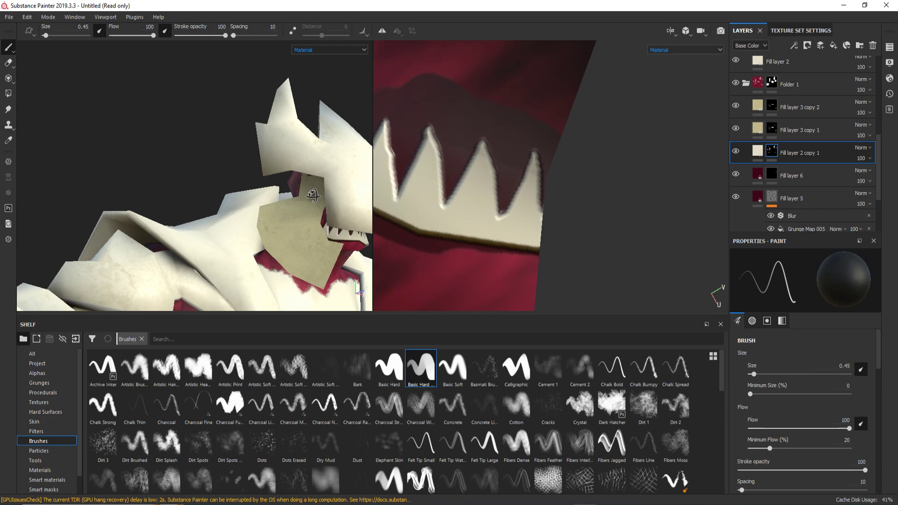
Frame the character and UV layout, orbit to the torso, and collapse Folder 3.
key(f)
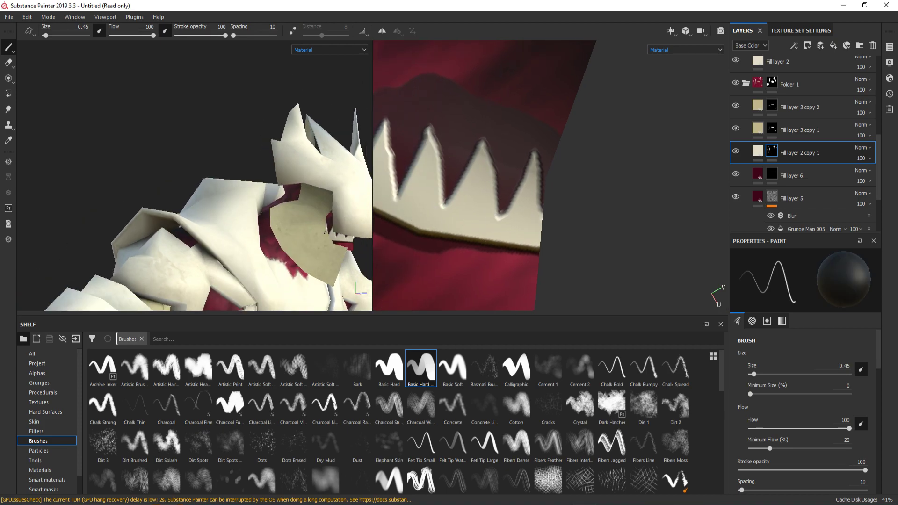
key(f)
alt+drag(196, 187, 279, 162)
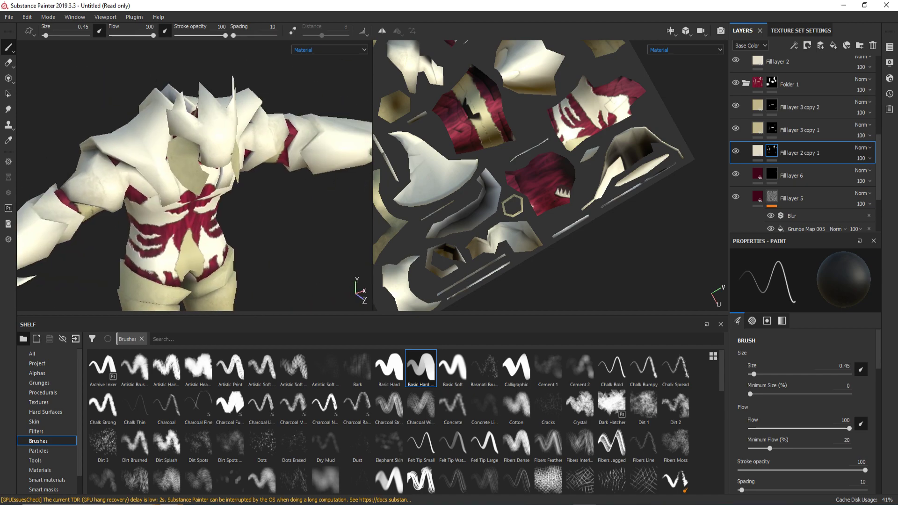
scroll(743, 87, up, 5)
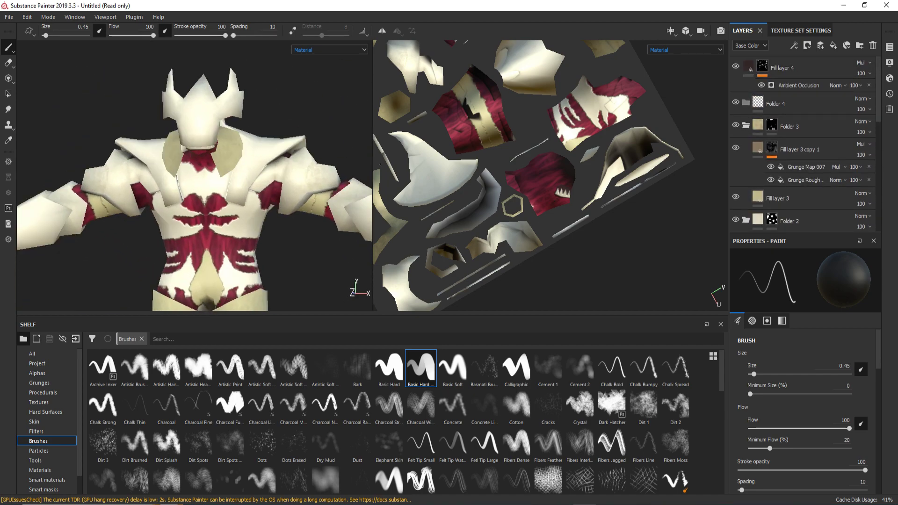
click(746, 125)
scroll(748, 155, down, 2)
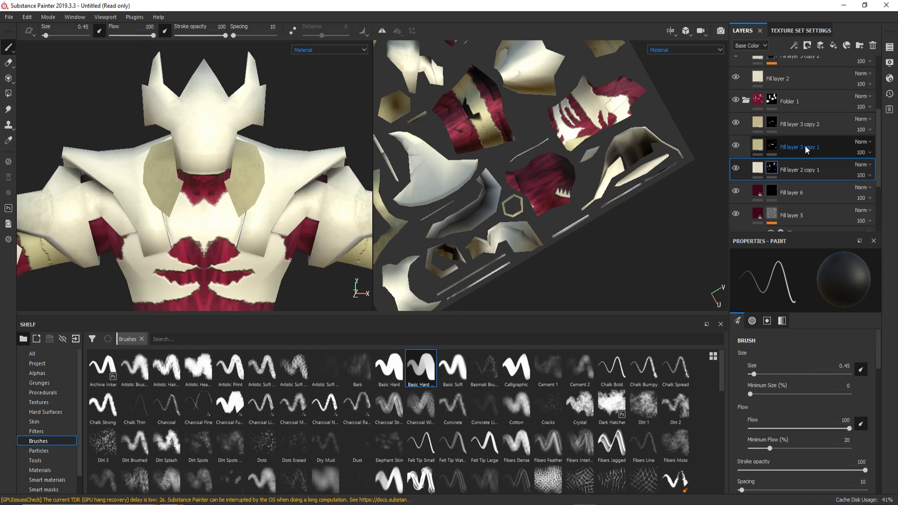
Add Fill layer 7 with a black base colour and move it higher in the stack.
click(833, 45)
click(801, 396)
drag(802, 444, 770, 490)
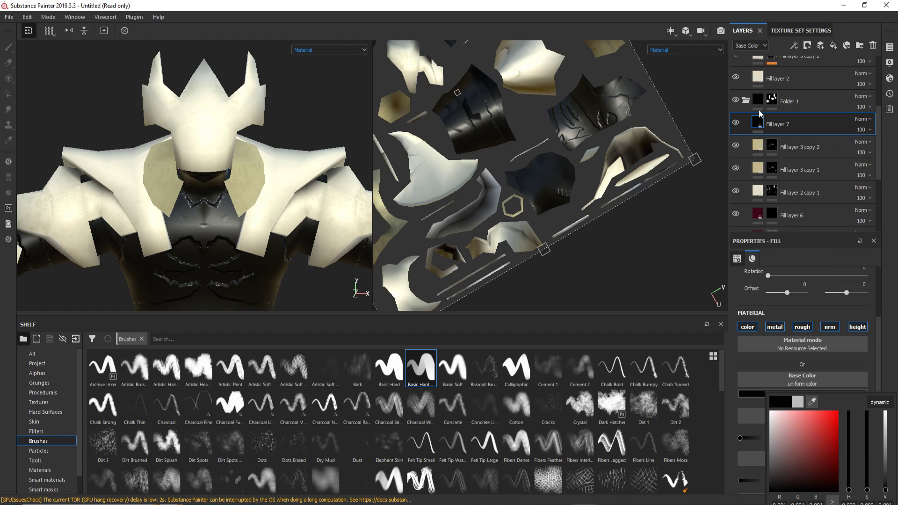
click(736, 100)
click(745, 101)
scroll(801, 182, up, 3)
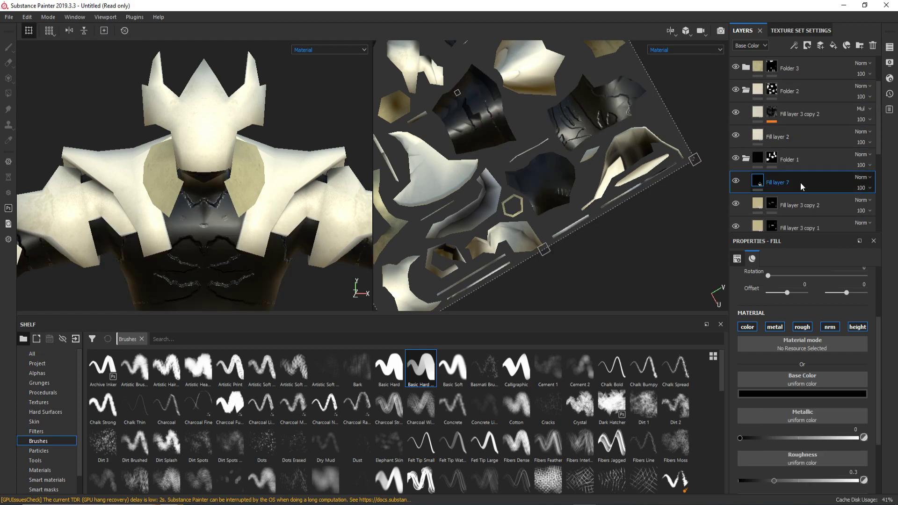
drag(800, 182, 801, 149)
Disable Fill layer 7's metallic, normal and height channels and give it a black mask.
click(775, 327)
click(829, 327)
click(857, 327)
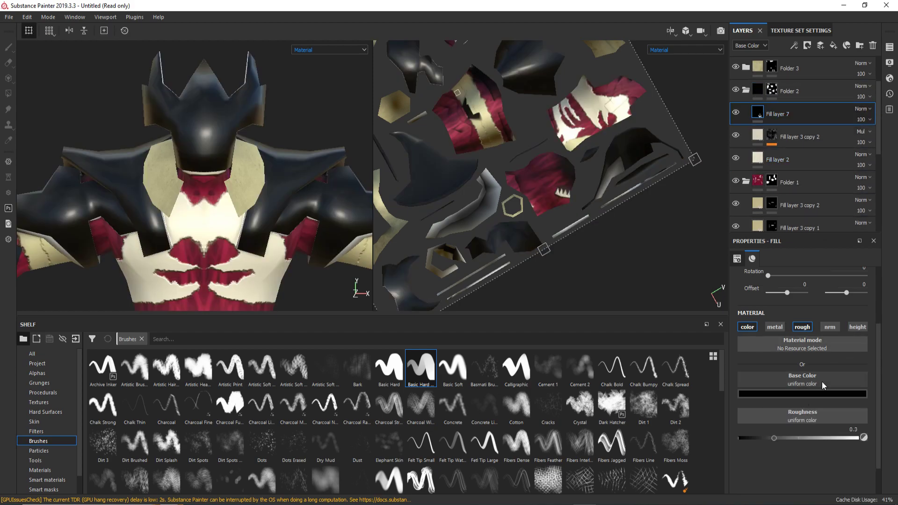
click(802, 394)
click(760, 482)
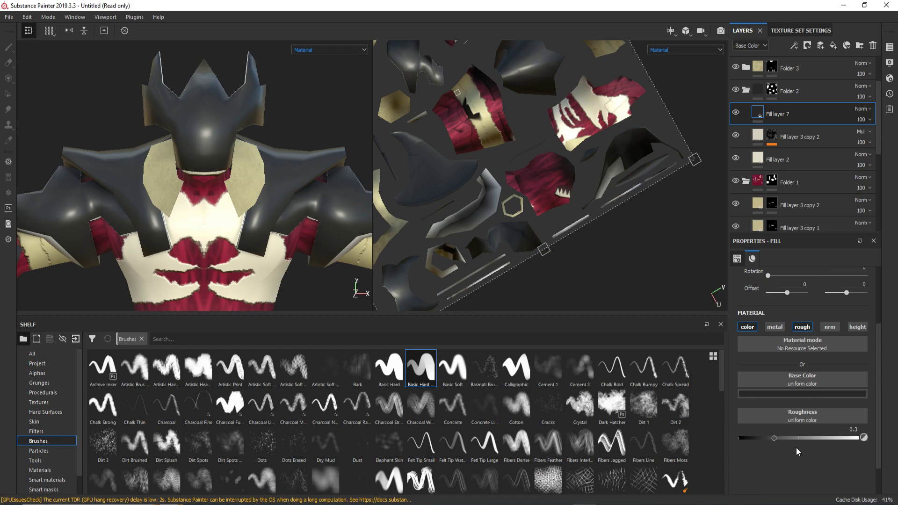
right_click(768, 113)
click(799, 141)
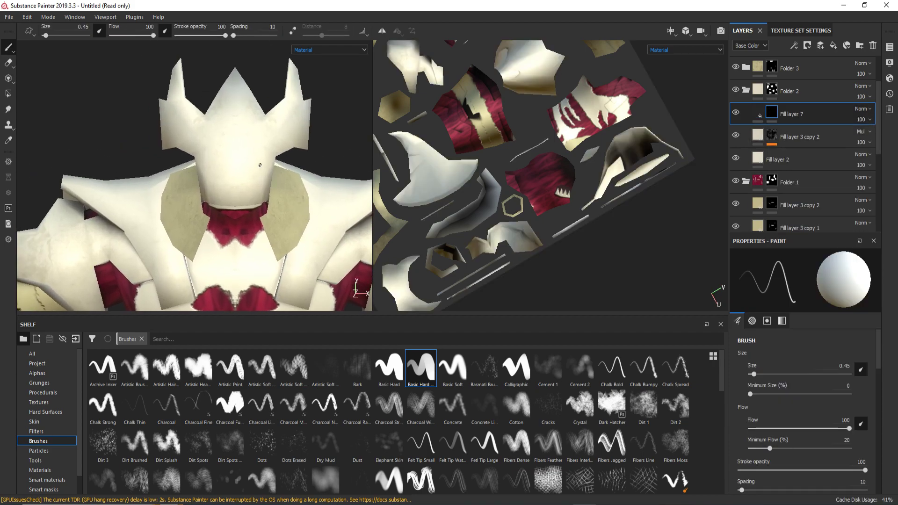
Paint the first dark eyebrow mark on the face and round its lower-left tip.
scroll(260, 165, up, 3)
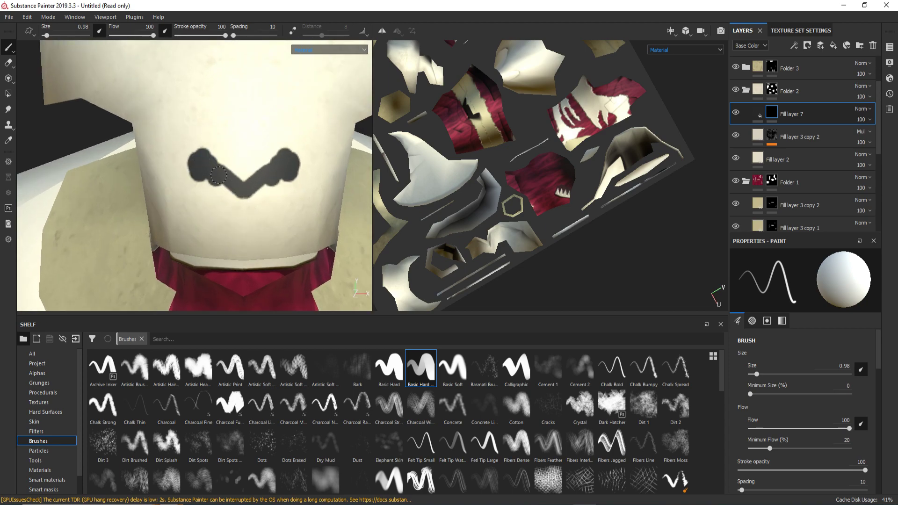
key(x)
drag(207, 162, 229, 203)
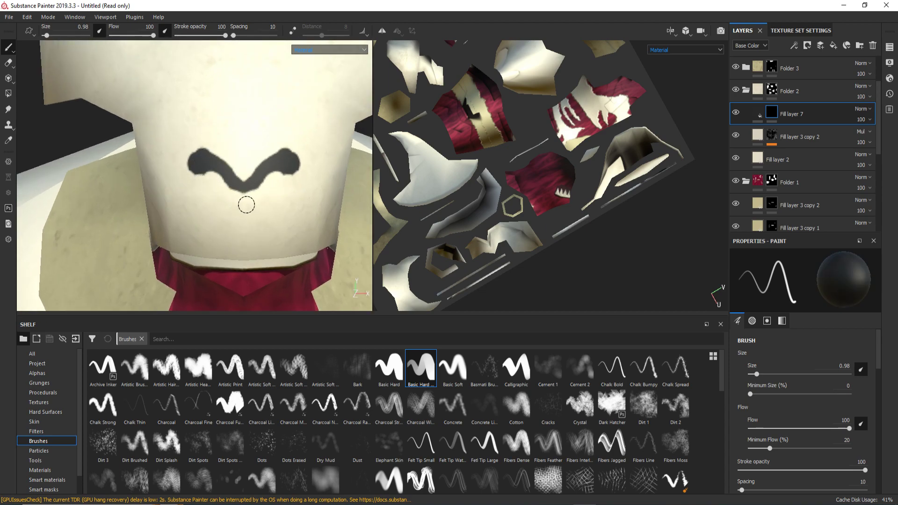
scroll(244, 161, down, 5)
scroll(243, 169, up, 3)
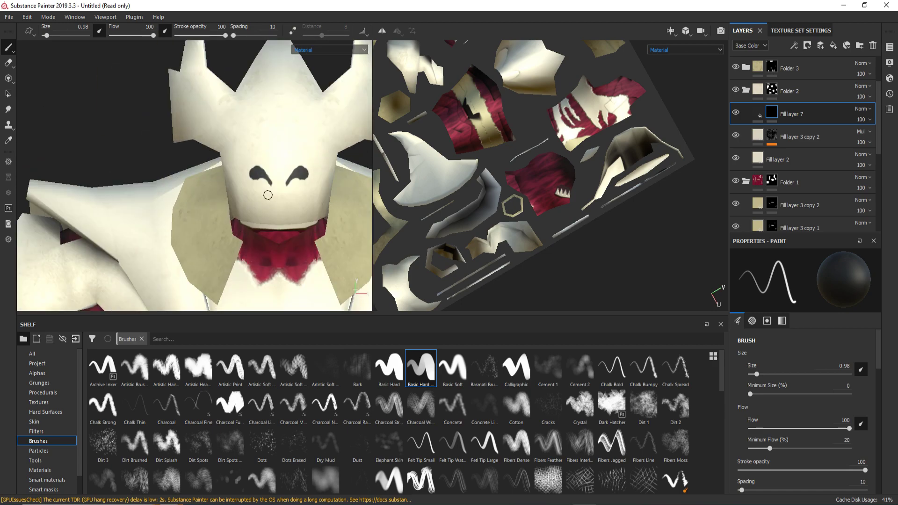
scroll(242, 175, up, 3)
key(x)
key(x)
mouse_move(248, 150)
mouse_down()
mouse_move(280, 148)
mouse_move(234, 163)
mouse_move(247, 161)
mouse_move(237, 172)
mouse_move(218, 167)
mouse_up()
Thin the eyebrow's top edge, halve the brush size, and thicken the eyebrow tail.
key(x)
key(x)
key(x)
scroll(232, 202, up, 2)
key(x)
key(x)
key(x)
key(x)
key(x)
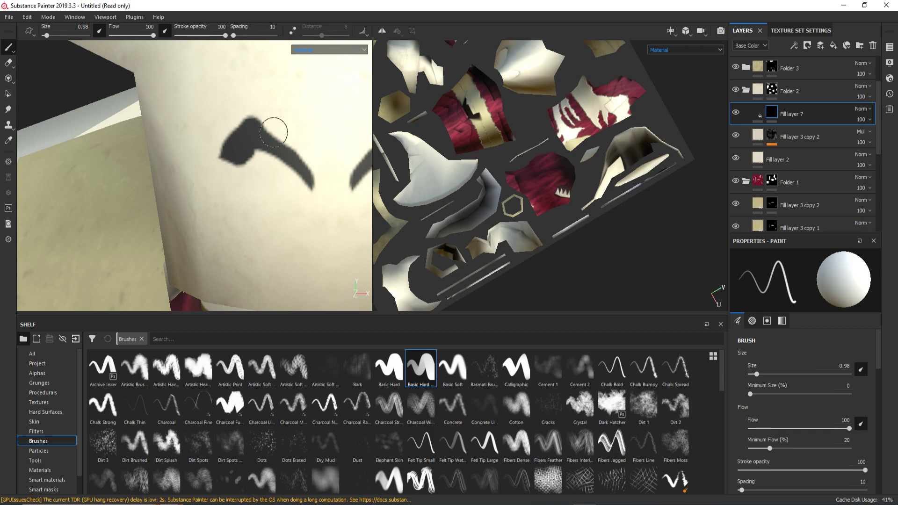
key(x)
key(x)
mouse_move(273, 123)
mouse_down()
mouse_move(233, 120)
mouse_move(241, 125)
mouse_up()
key(x)
Refine the brow edges, extend the tail down-right, and orbit to check the result.
key(x)
key(x)
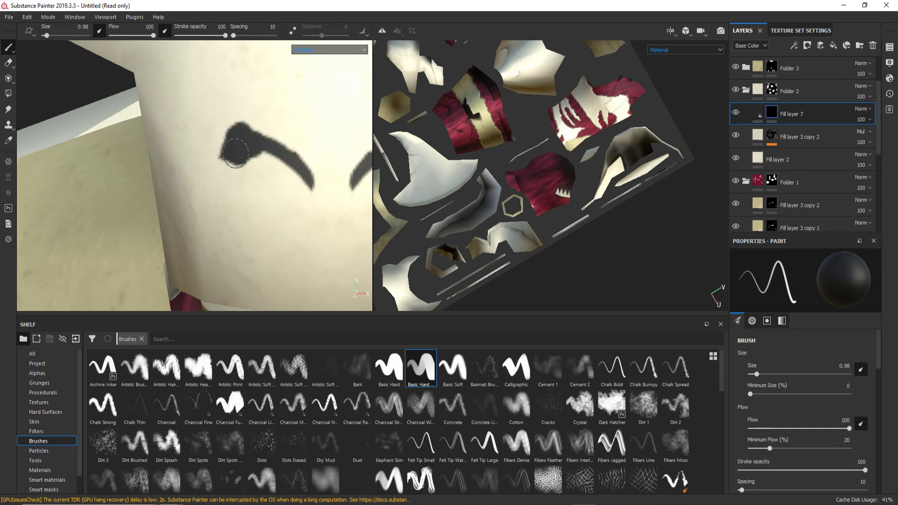
scroll(235, 153, up, 2)
key(bracketleft)
drag(277, 162, 315, 191)
key(x)
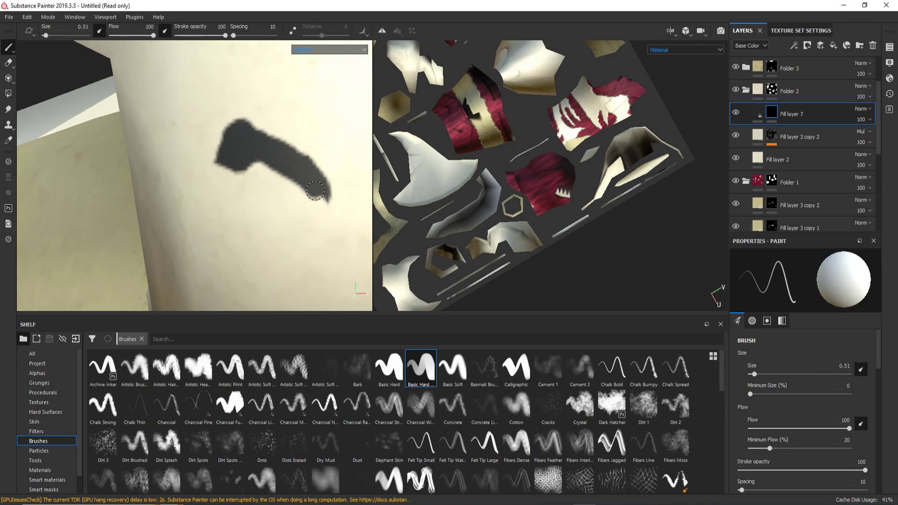
key(x)
key(x)
drag(237, 127, 257, 168)
key(x)
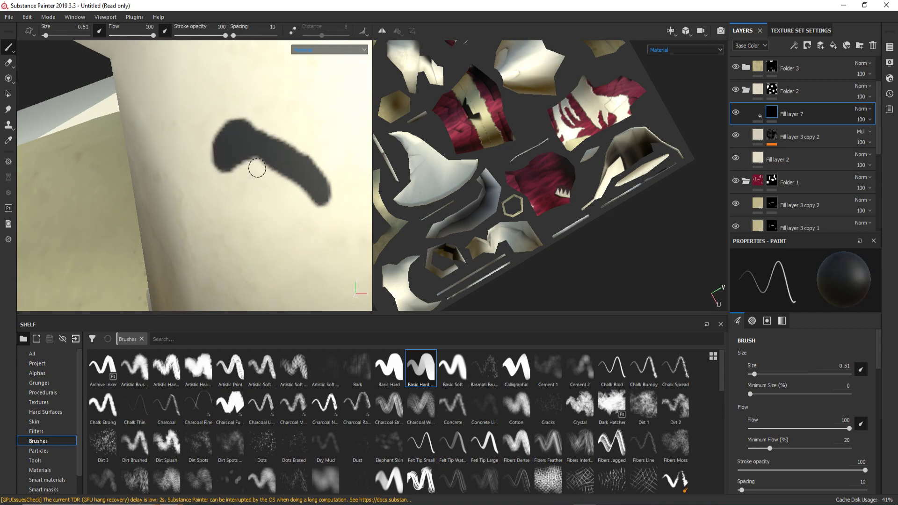
drag(311, 183, 337, 213)
key(x)
key(x)
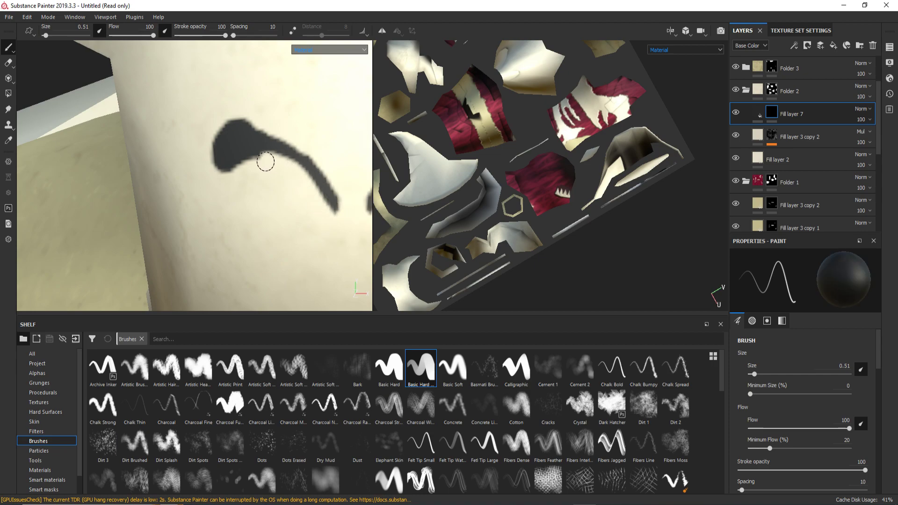
key(x)
key(x)
drag(251, 145, 251, 152)
key(x)
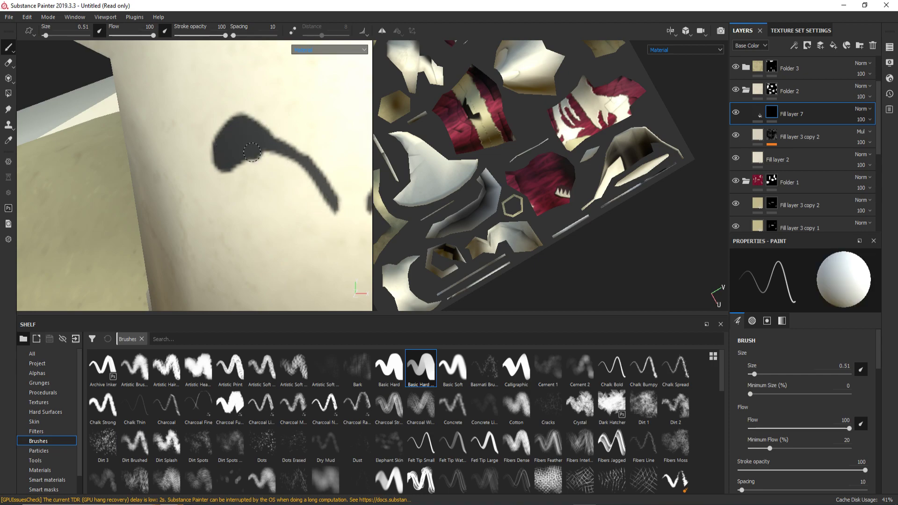
key(x)
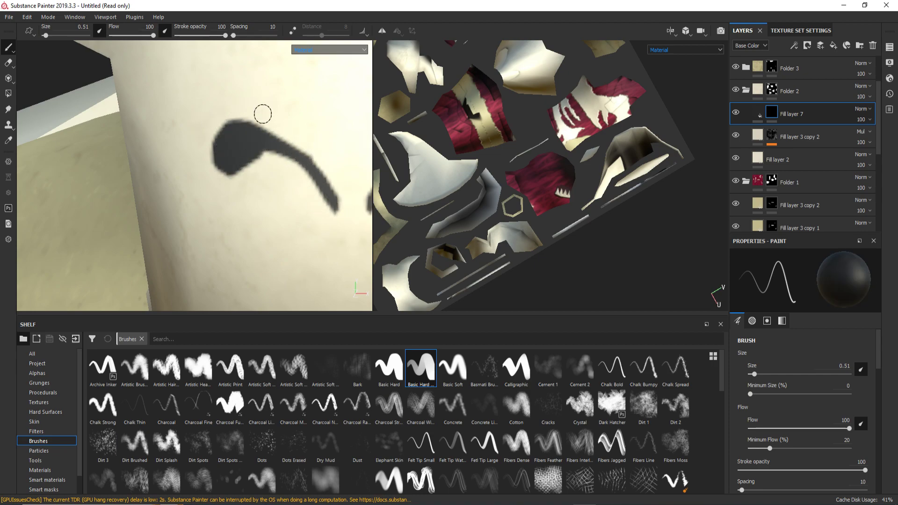
scroll(211, 128, down, 5)
alt+drag(212, 128, 300, 197)
Paint the lower brow mark beneath the first, growing its head upward.
scroll(300, 196, up, 5)
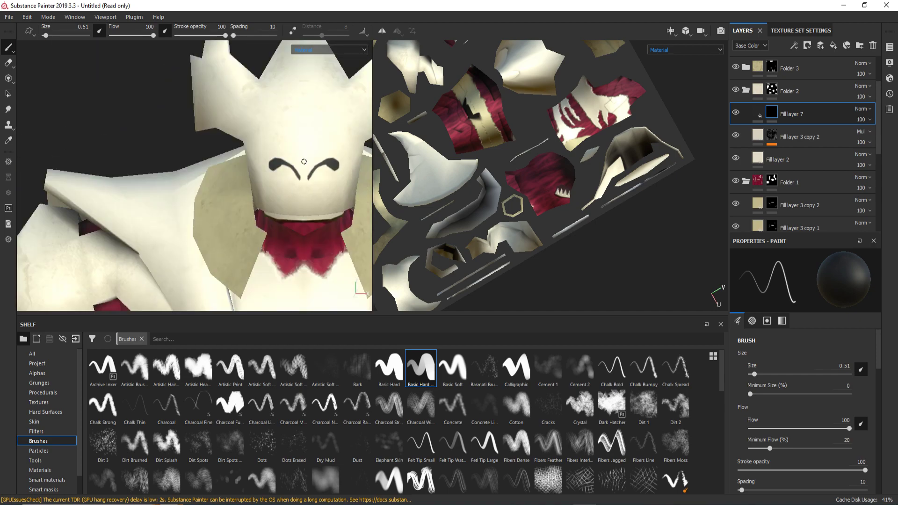
scroll(256, 179, up, 3)
key(x)
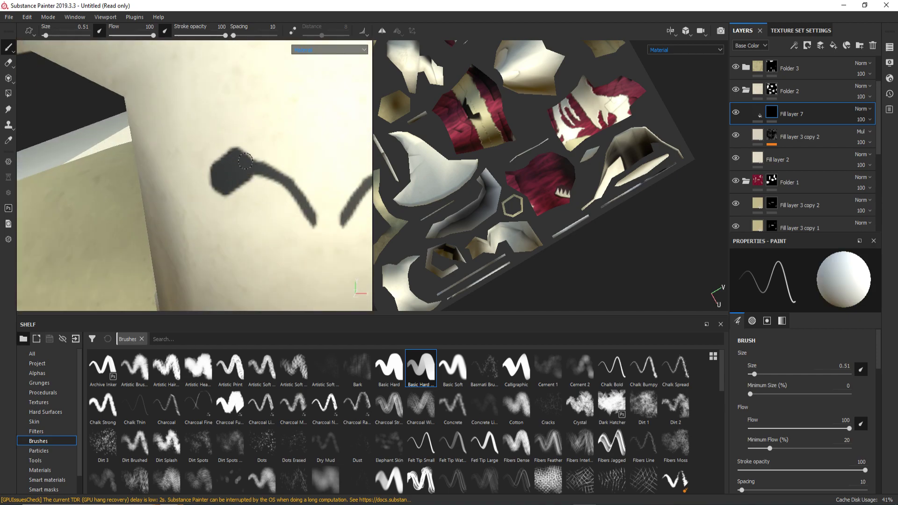
key(x)
key(x)
mouse_move(266, 160)
mouse_down()
mouse_move(241, 148)
mouse_move(224, 156)
mouse_move(185, 212)
mouse_move(191, 170)
mouse_move(251, 214)
mouse_move(167, 192)
mouse_move(194, 206)
mouse_up()
key(x)
key(x)
scroll(241, 171, down, 5)
scroll(201, 177, up, 6)
key(x)
key(x)
key(x)
key(x)
key(x)
key(x)
key(x)
key(x)
key(x)
key(x)
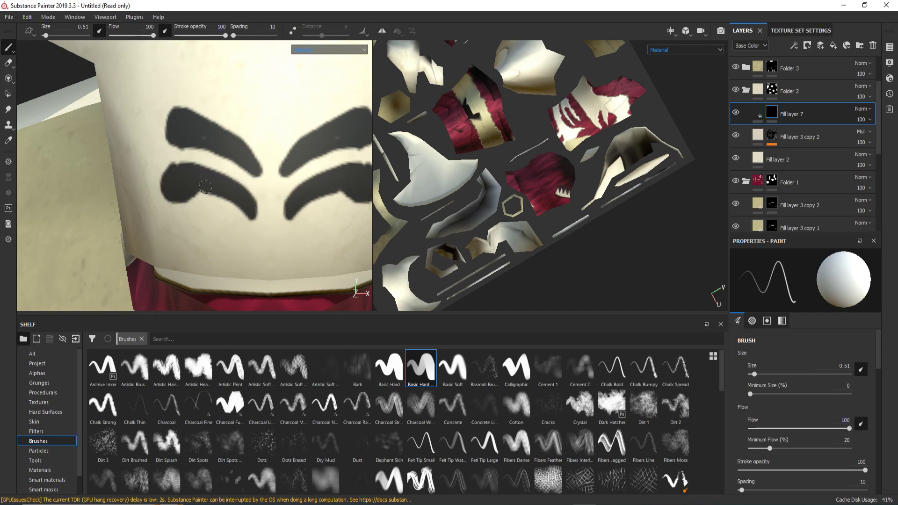
Fill in the upper-left brow, frame the character, and show Fill layer 7's fill settings.
key(x)
key(x)
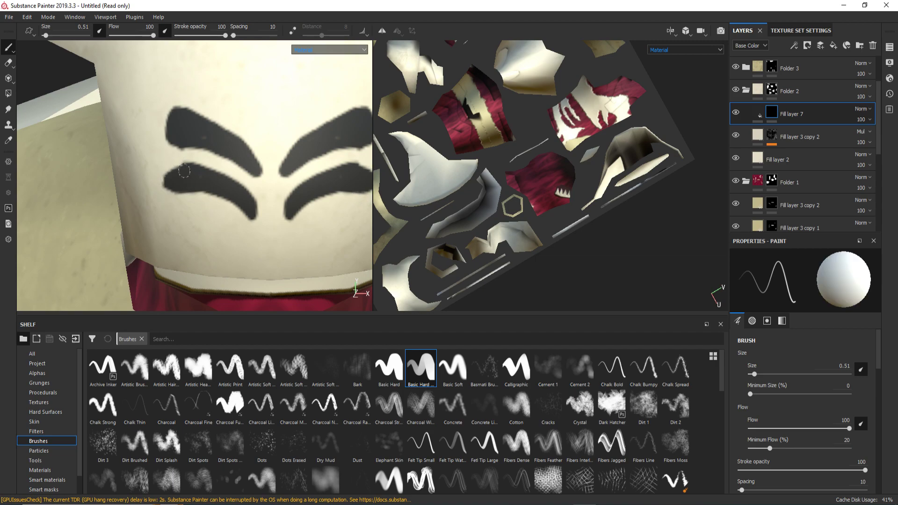
scroll(207, 211, up, 2)
key(x)
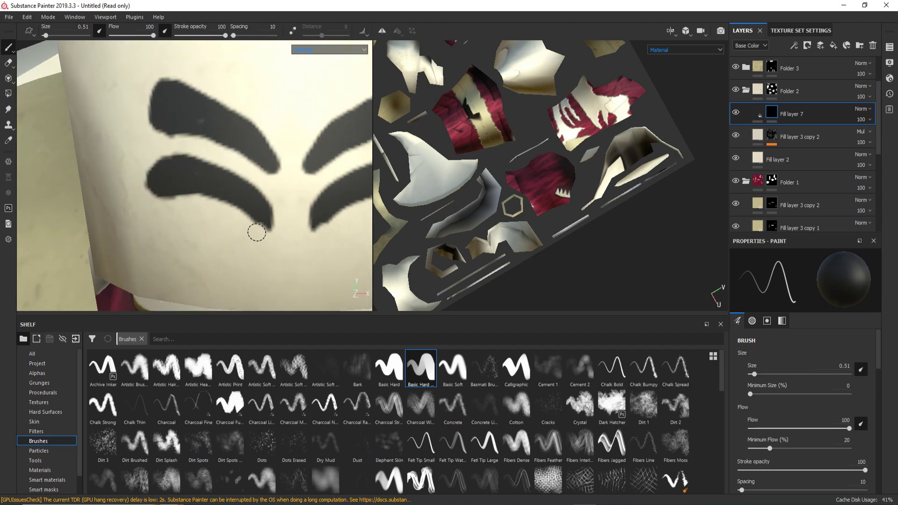
key(x)
key(x)
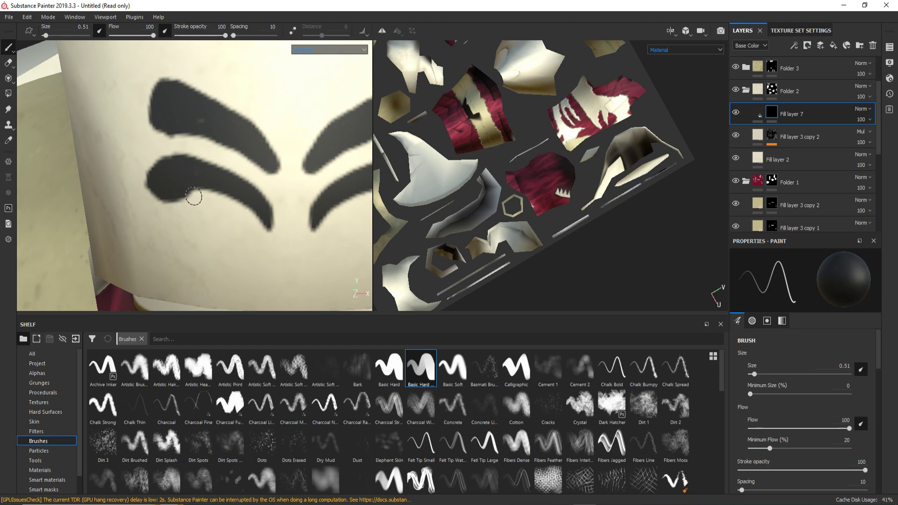
drag(191, 139, 180, 126)
key(x)
key(x)
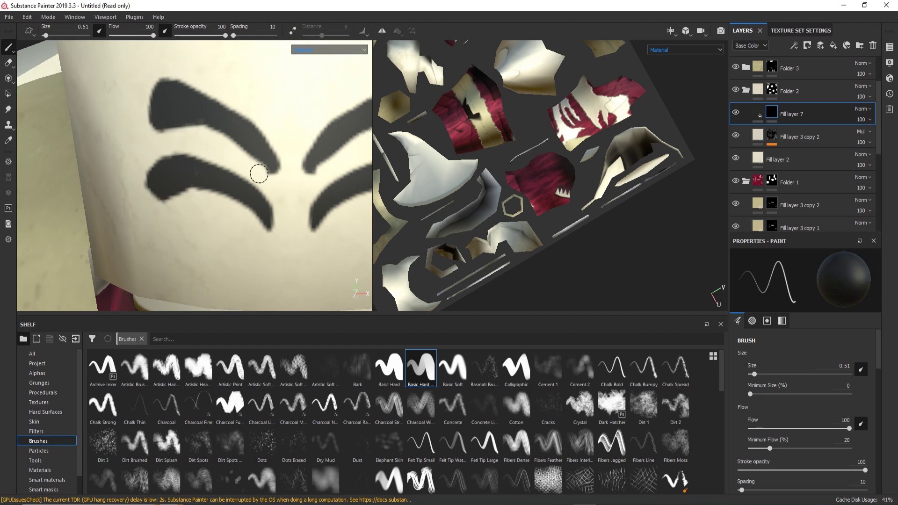
key(x)
key(f)
click(758, 112)
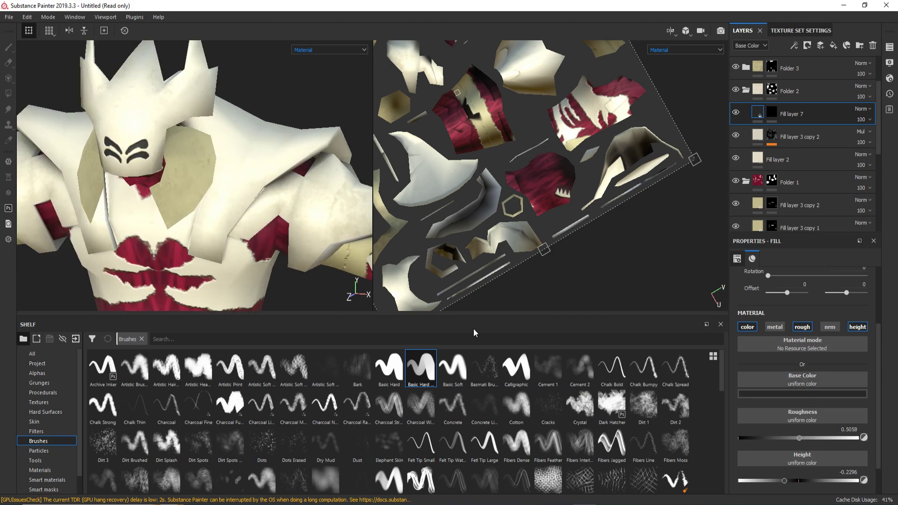
Select Fill layer 7's mask and find the Claws Spots alpha in the Shelf.
click(771, 113)
scroll(215, 187, up, 5)
key(x)
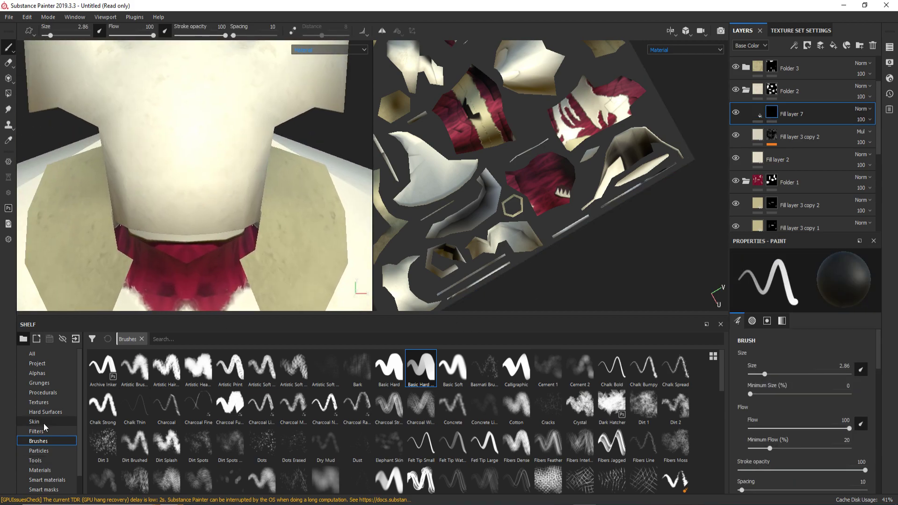
click(37, 373)
scroll(696, 432, down, 3)
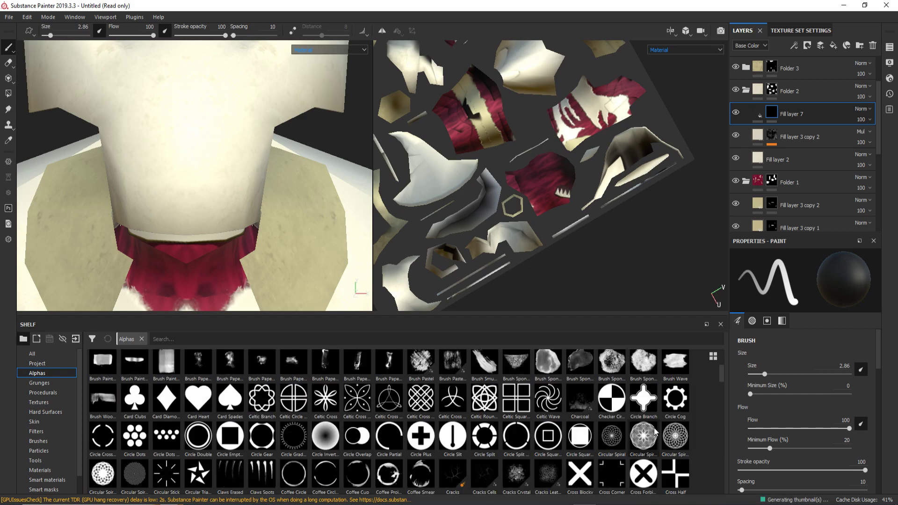
scroll(678, 426, down, 3)
scroll(680, 422, down, 5)
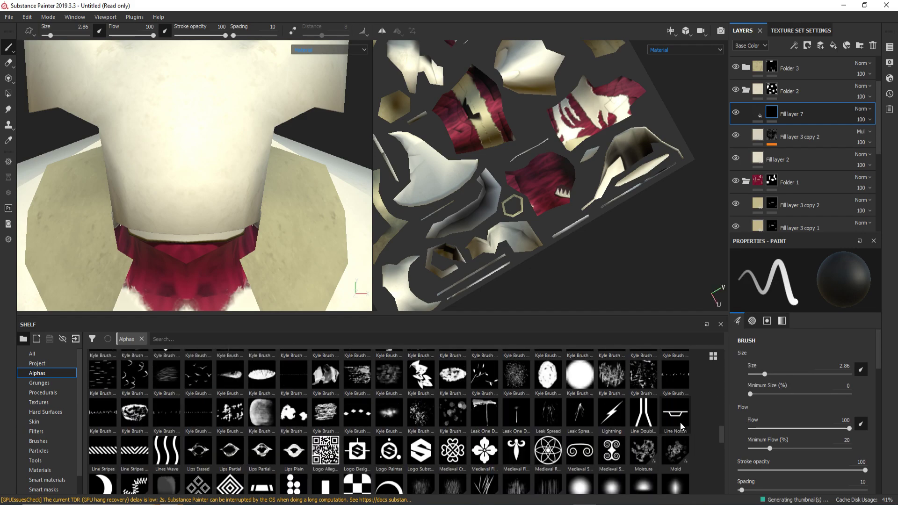
scroll(617, 431, down, 5)
scroll(555, 442, down, 5)
scroll(492, 451, down, 3)
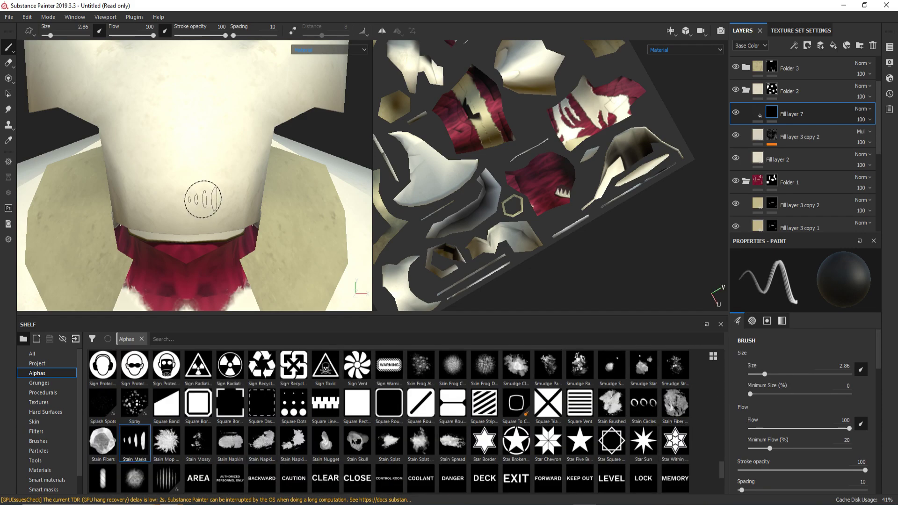
scroll(367, 380, up, 2)
scroll(367, 379, down, 2)
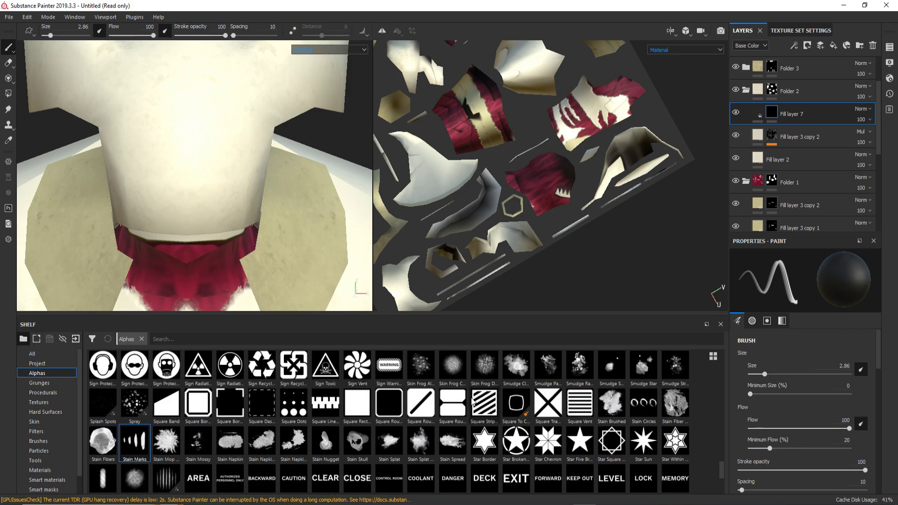
scroll(473, 401, up, 3)
scroll(400, 417, up, 3)
scroll(398, 412, up, 2)
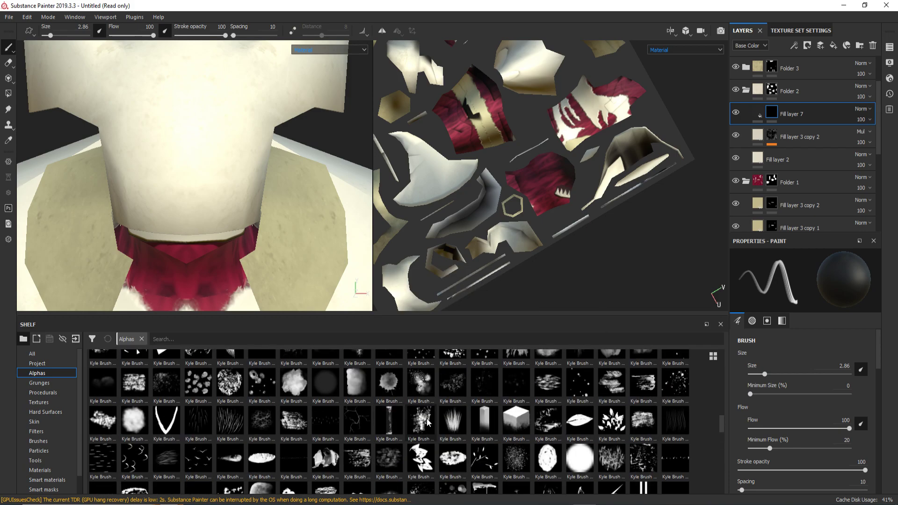
scroll(411, 416, up, 3)
scroll(427, 422, up, 2)
scroll(427, 422, up, 3)
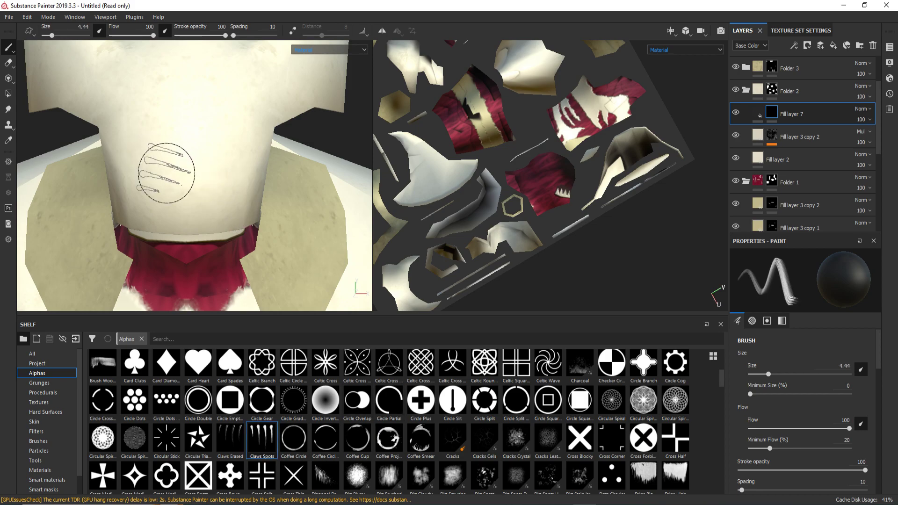
Stamp a crossed claw-mark pattern above the crimson collar at brush size 8.65, then return to the brushes.
mouse_move(167, 173)
ctrl+right_down()
mouse_move(182, 178)
mouse_move(168, 178)
ctrl+right_up()
drag(163, 172, 173, 192)
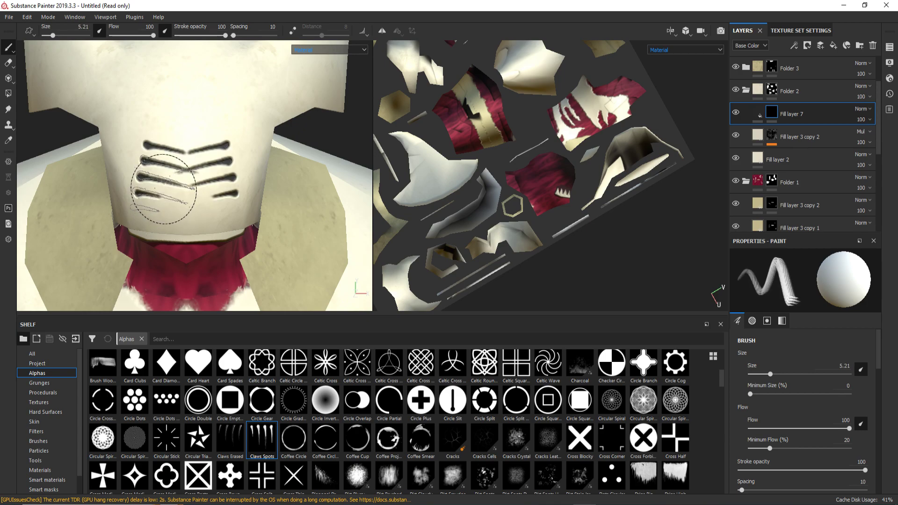
key(ctrl+z)
ctrl+right_drag(181, 202, 196, 203)
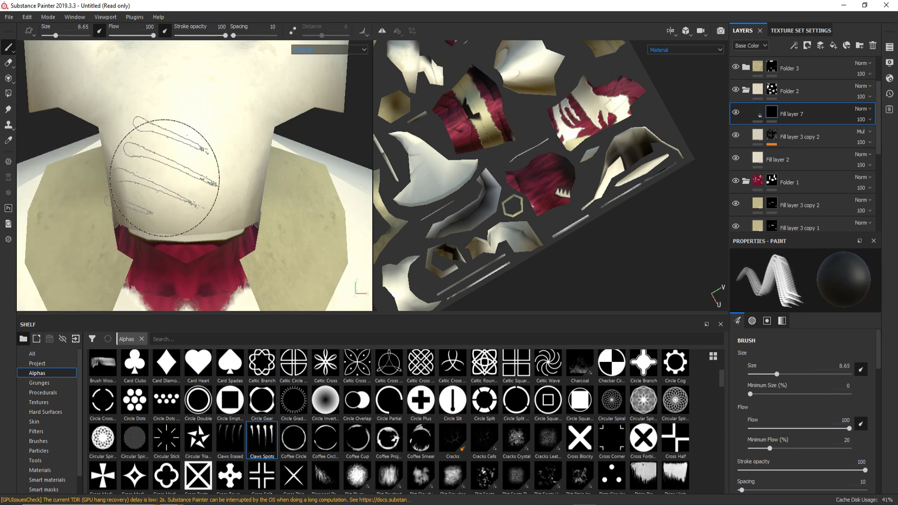
click(181, 203)
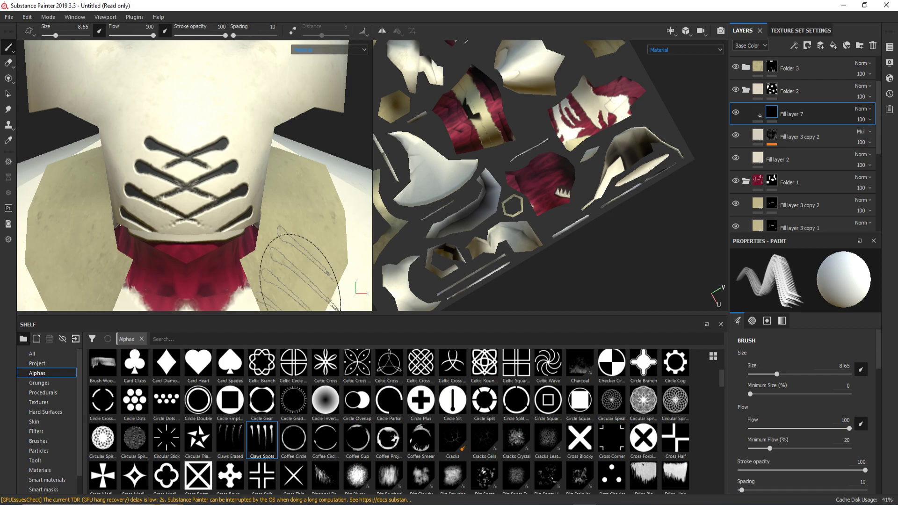
click(38, 441)
Pick the Basic Hard brush and reselect the Claws Spots alpha.
click(388, 367)
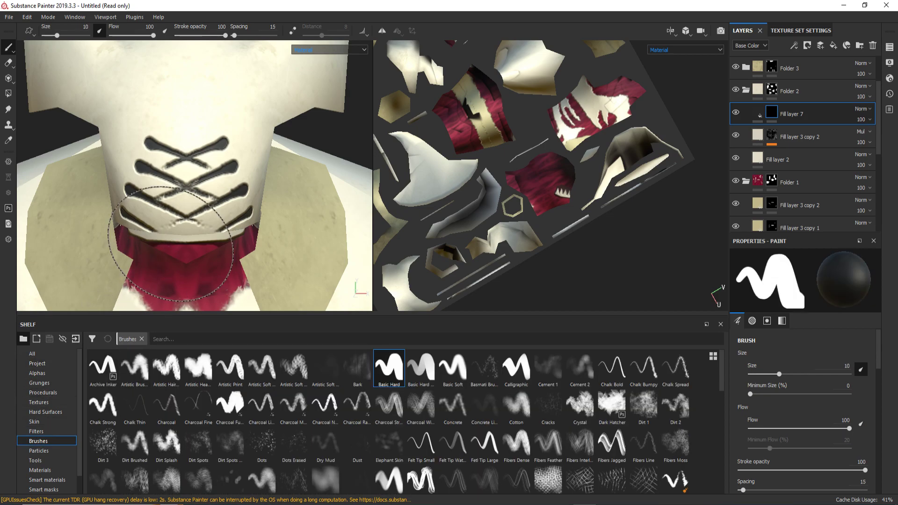
scroll(163, 194, up, 3)
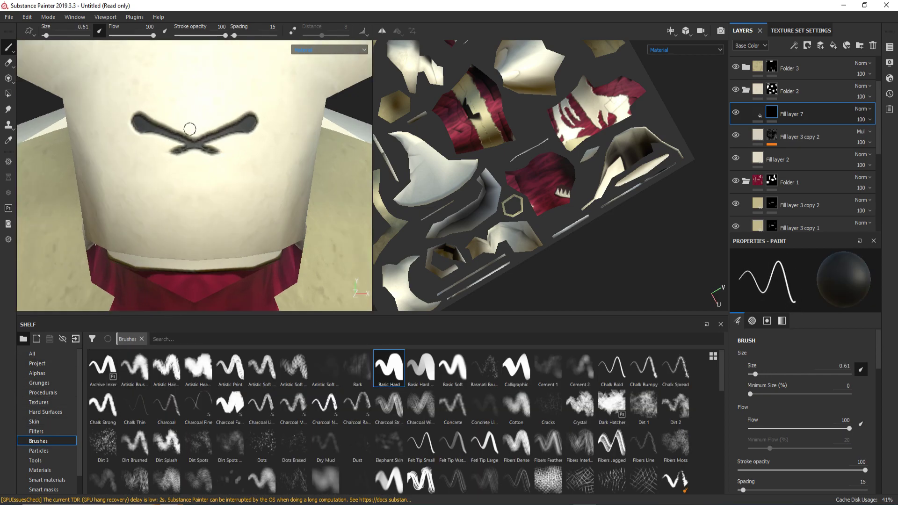
scroll(174, 116, down, 5)
scroll(174, 116, up, 3)
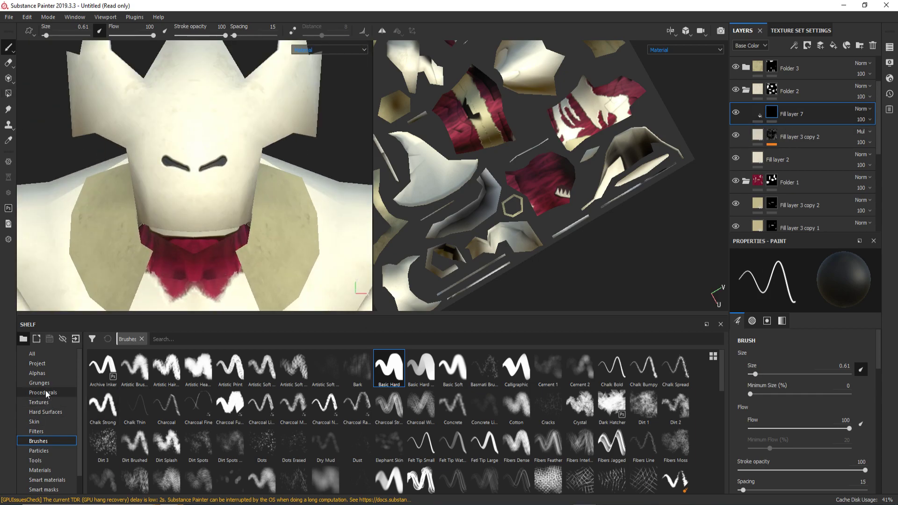
click(37, 373)
scroll(308, 426, down, 3)
scroll(181, 447, down, 5)
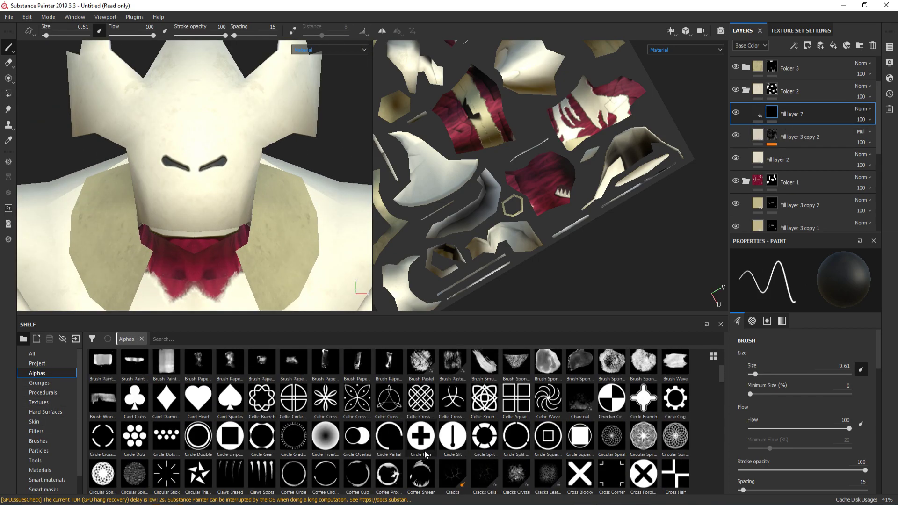
scroll(220, 451, down, 5)
scroll(281, 458, down, 5)
scroll(329, 463, down, 5)
scroll(329, 464, down, 3)
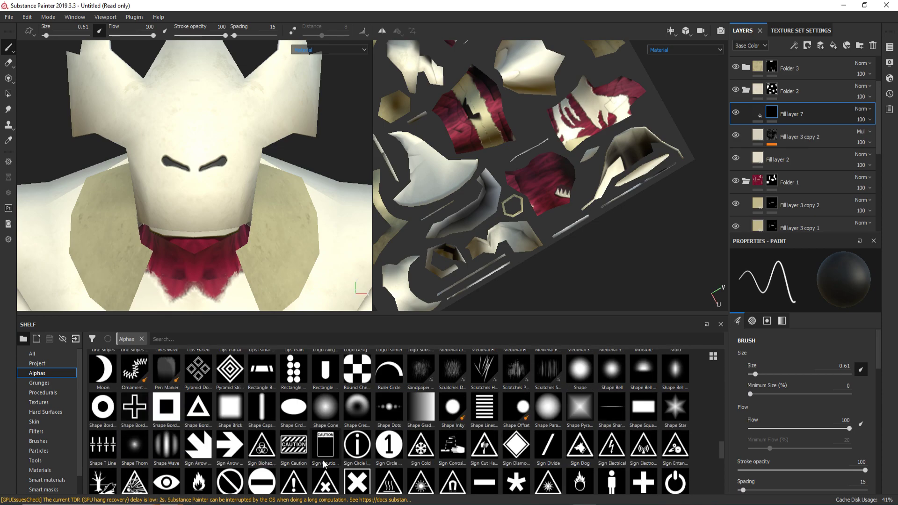
scroll(327, 464, up, 6)
scroll(323, 465, up, 5)
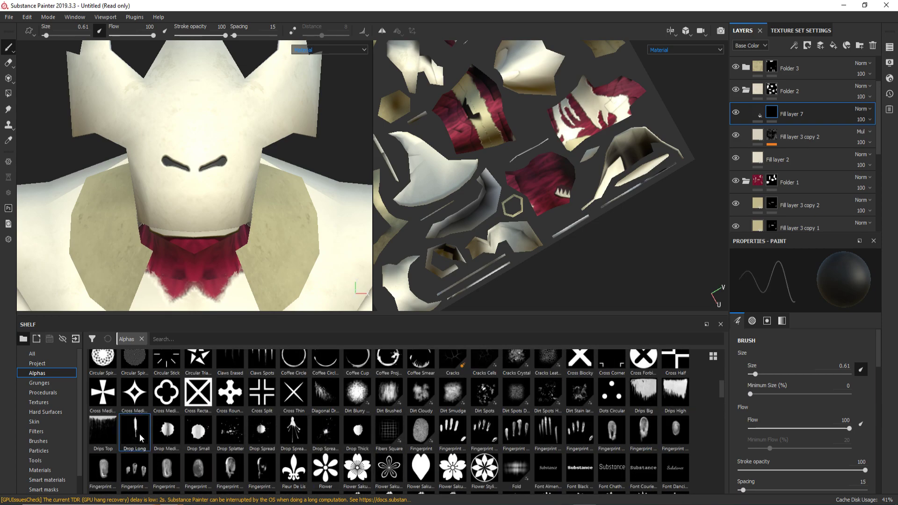
scroll(269, 376, up, 3)
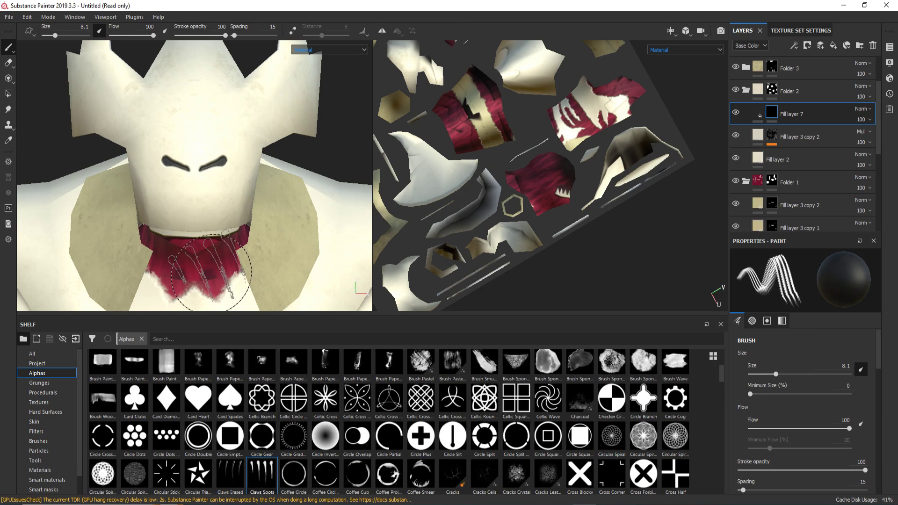
Shrink the brush to about 4.86 and frame the knight's head mask.
ctrl+right_drag(187, 219, 185, 219)
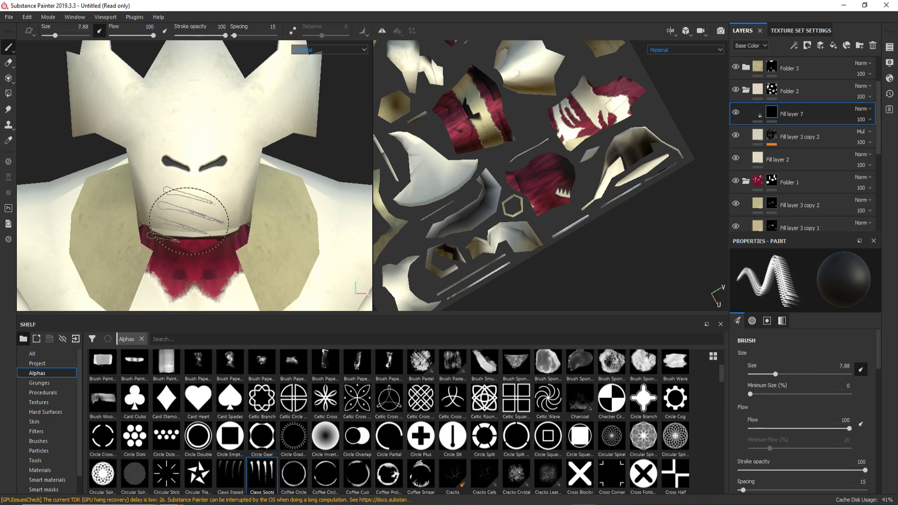
scroll(775, 444, down, 5)
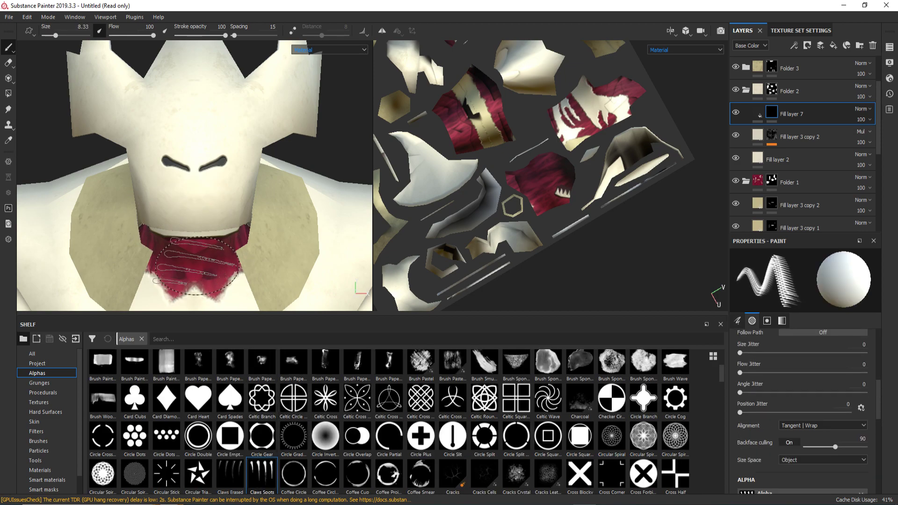
ctrl+right_drag(189, 216, 181, 200)
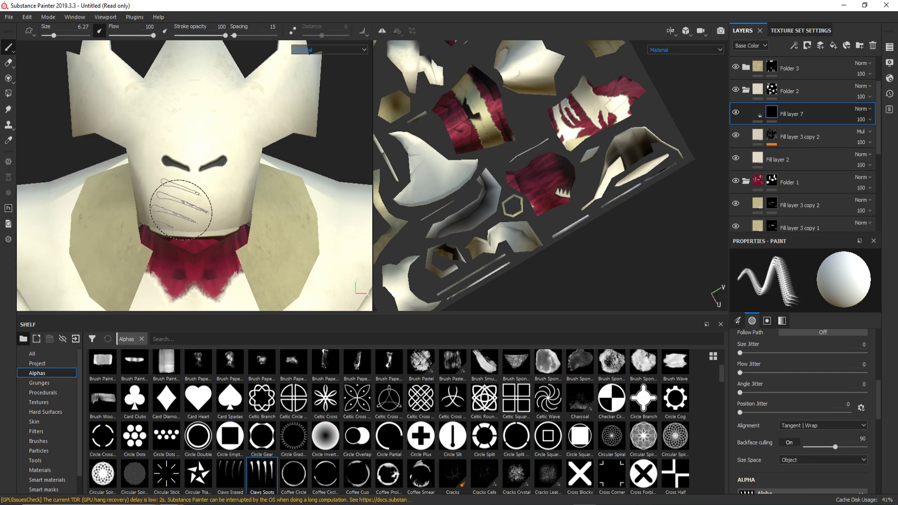
alt+drag(181, 209, 196, 178)
alt+drag(514, 178, 552, 140)
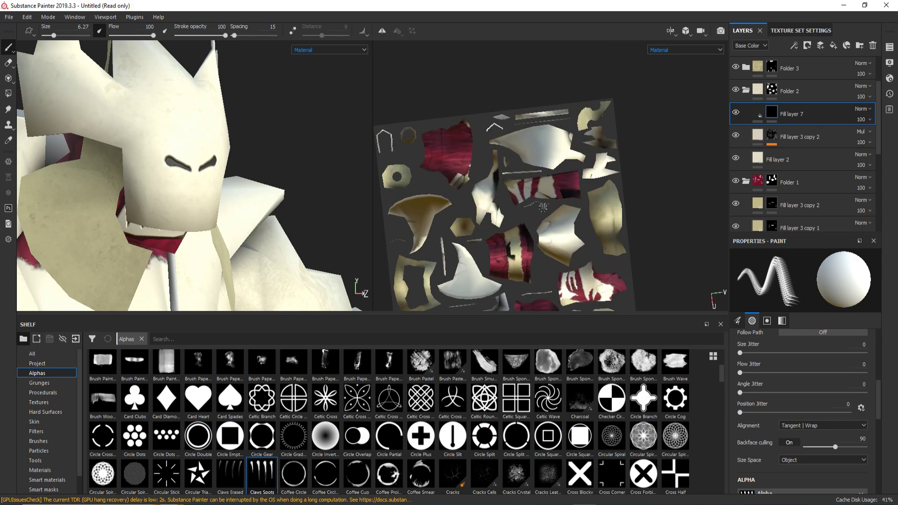
scroll(552, 139, up, 3)
scroll(552, 139, up, 5)
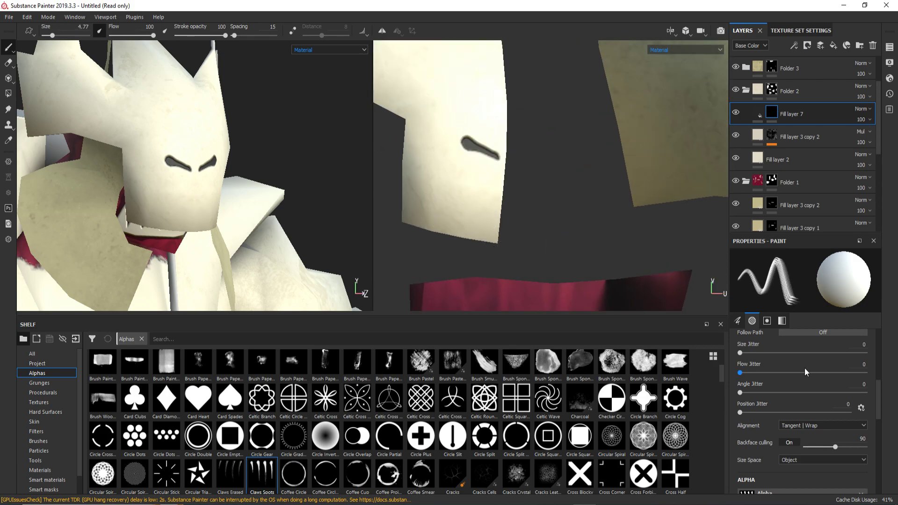
scroll(804, 367, up, 3)
scroll(823, 427, down, 3)
Stamp UV-aligned claw-mark slits down the lower mask face, erasing stray parts.
click(472, 198)
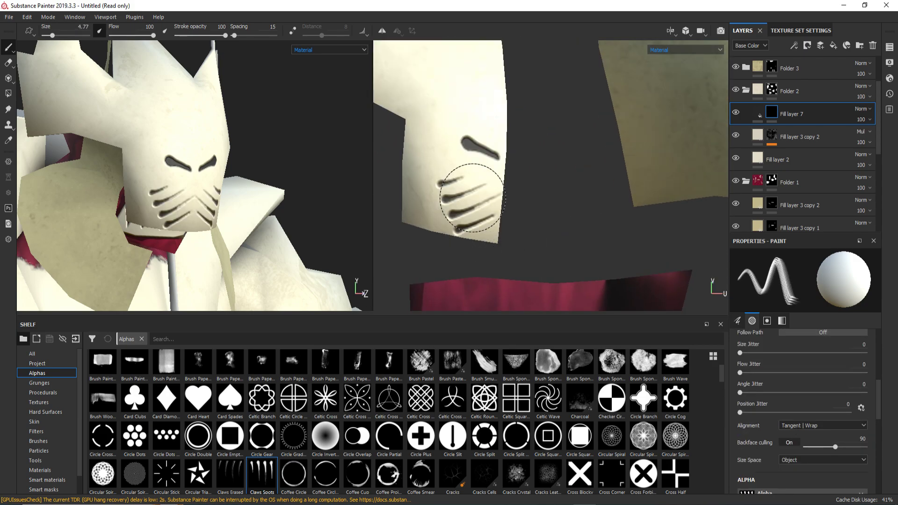
click(823, 425)
click(823, 475)
click(486, 224)
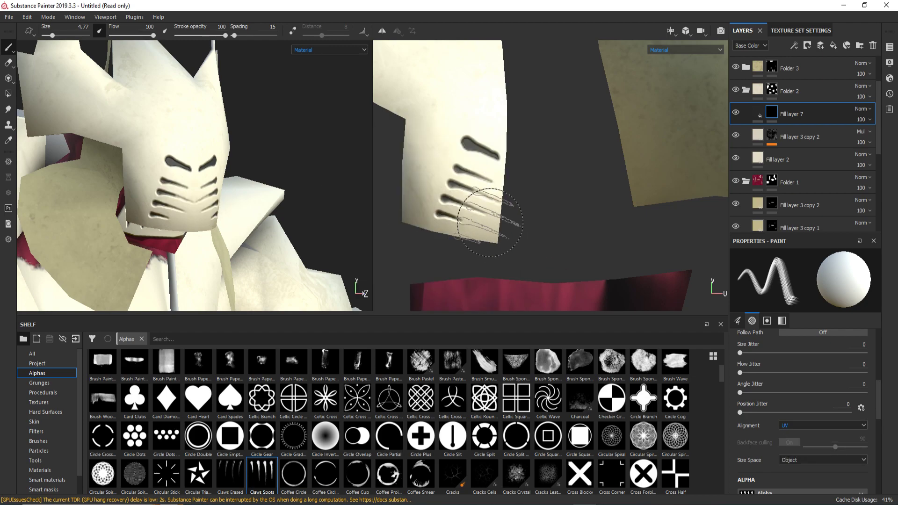
key(x)
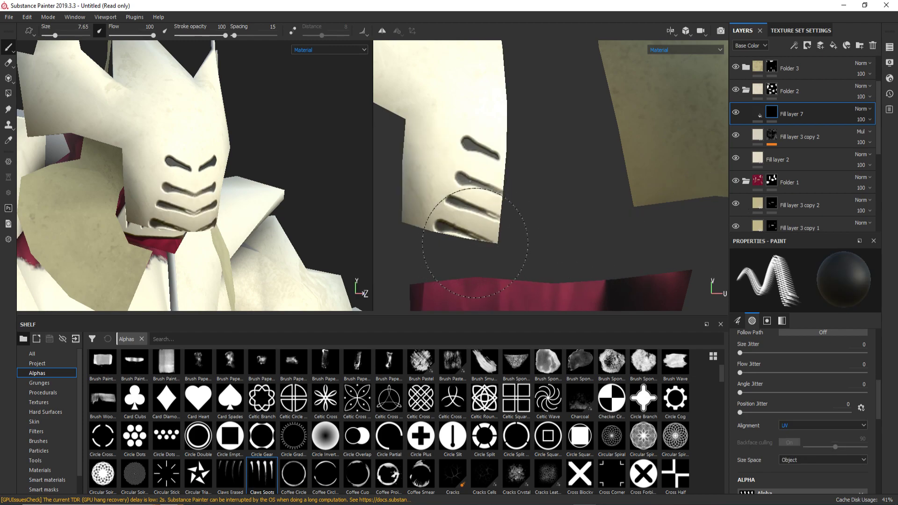
drag(449, 220, 471, 212)
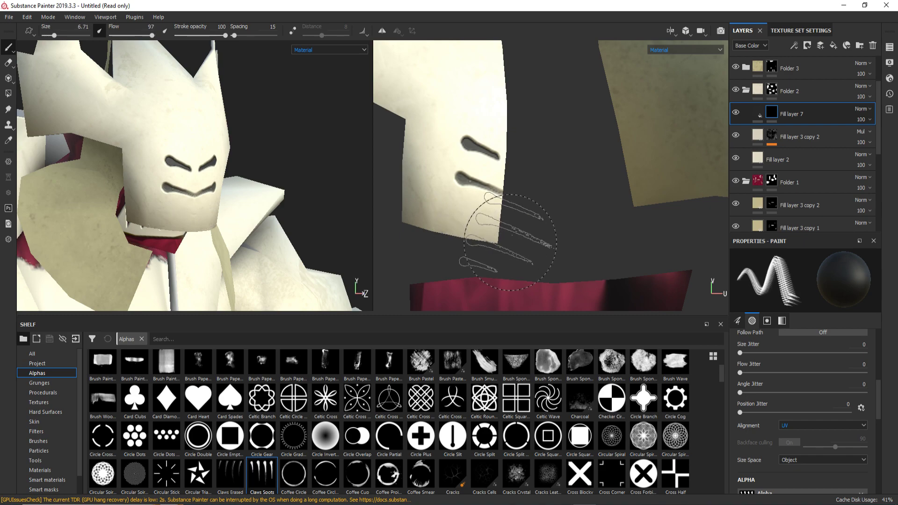
key(bracketleft)
key(x)
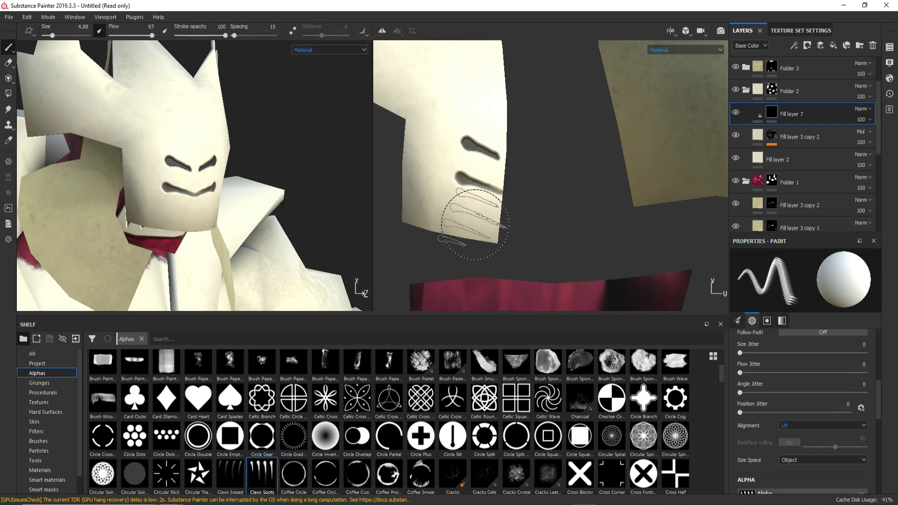
click(473, 237)
Repaint the middle and top claw grooves with the Basic Soft brush into smooth, hooked slits.
click(770, 302)
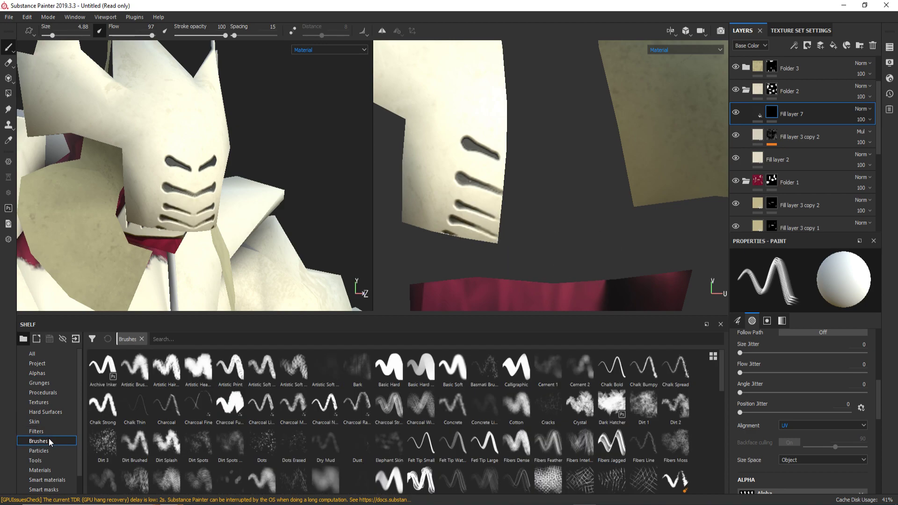
click(453, 367)
scroll(479, 229, up, 2)
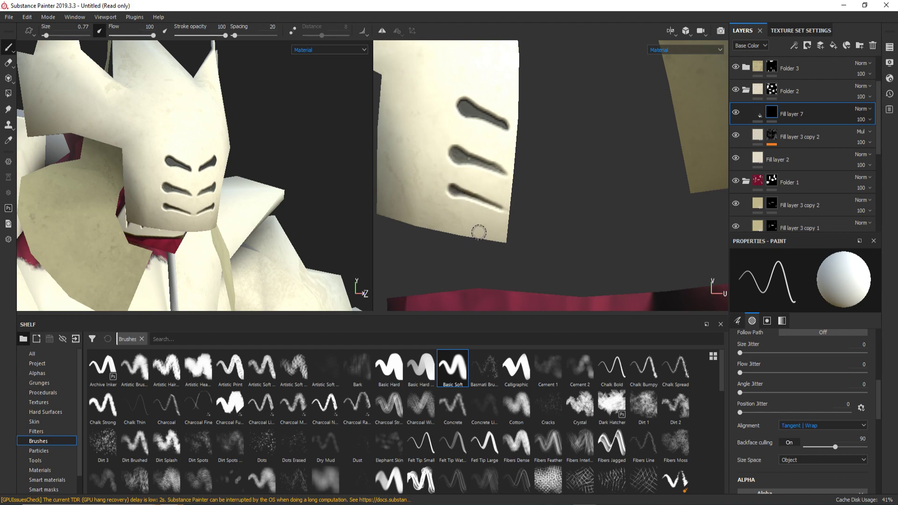
scroll(197, 177, down, 5)
alt+drag(196, 178, 224, 178)
scroll(482, 196, up, 2)
scroll(478, 161, up, 2)
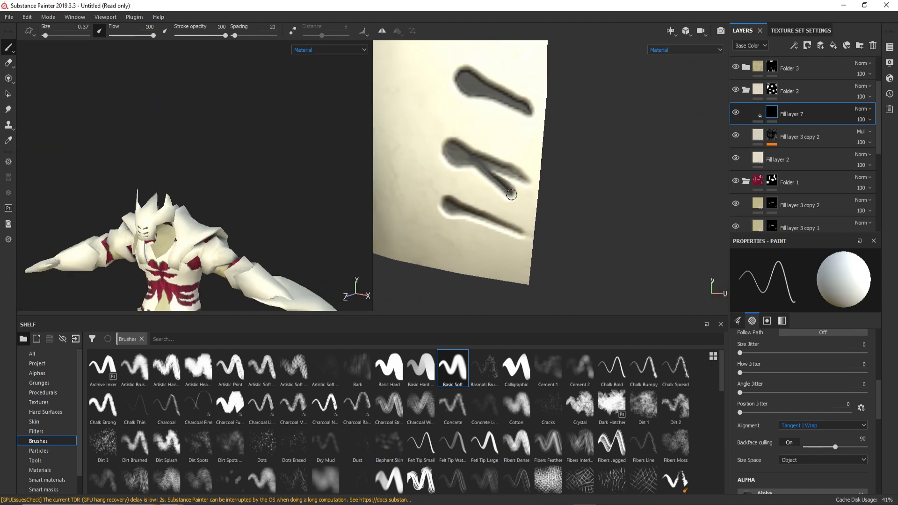
drag(479, 157, 511, 163)
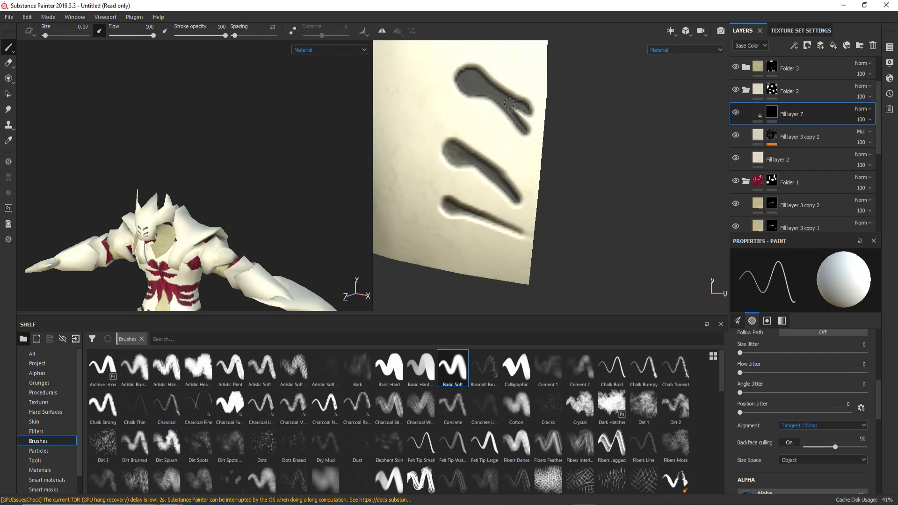
drag(509, 103, 520, 105)
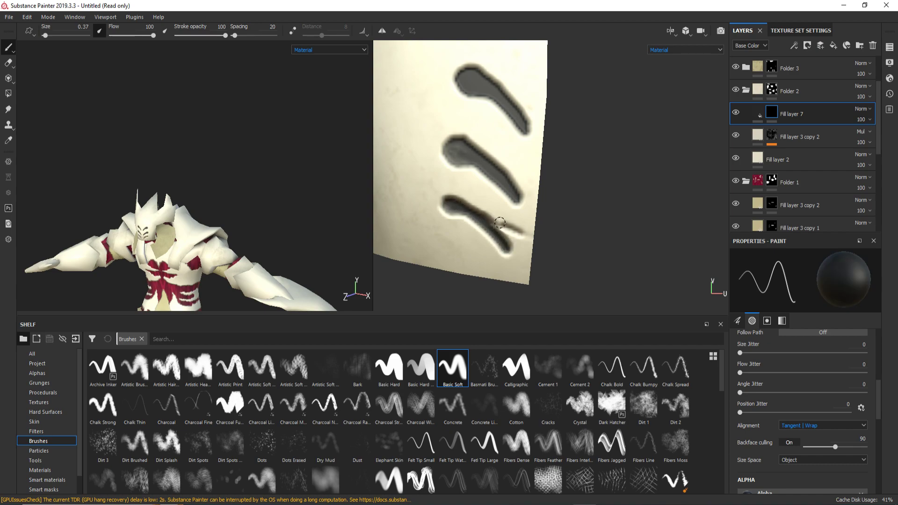
scroll(305, 220, down, 3)
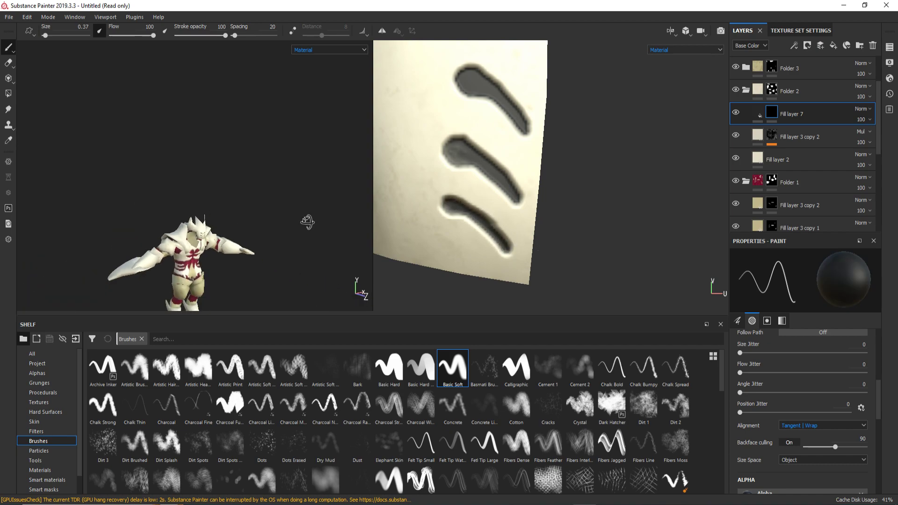
scroll(609, 160, down, 3)
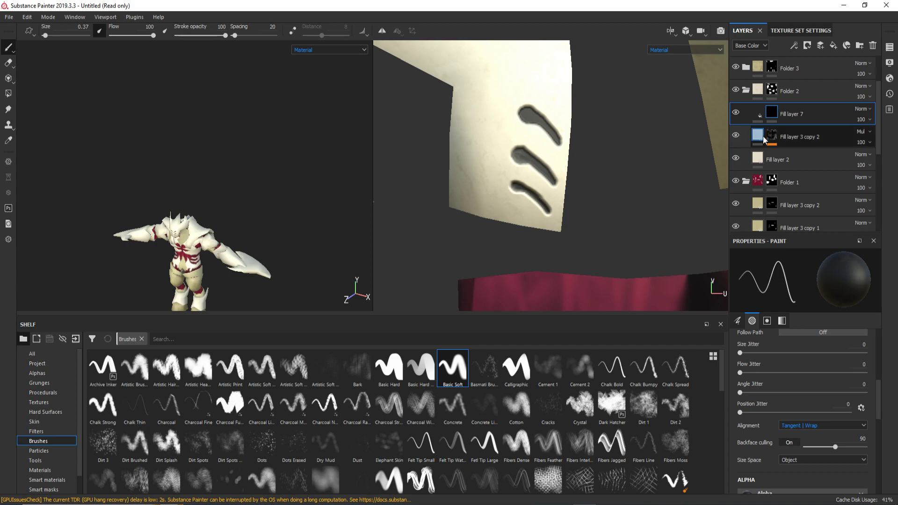
Add Fill layer 8 with a black mask and a brown base colour.
mouse_move(757, 135)
click(833, 45)
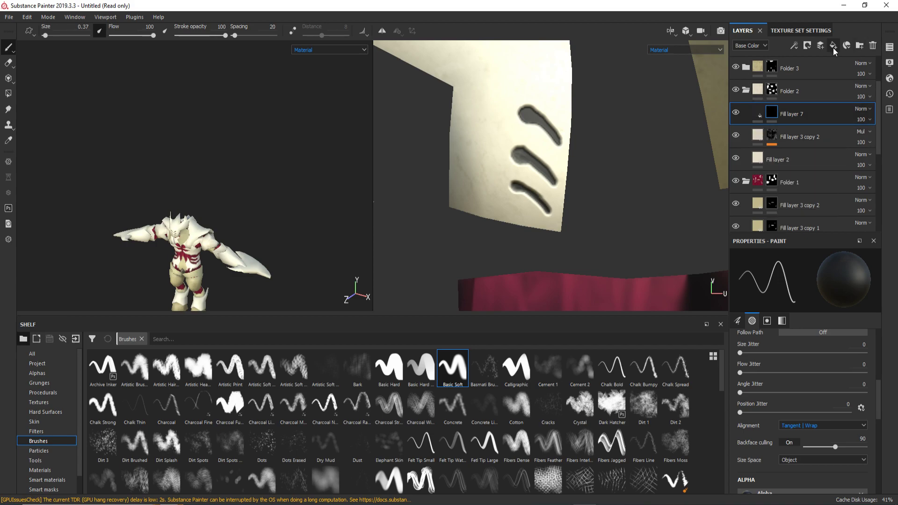
right_click(794, 114)
click(760, 119)
click(801, 394)
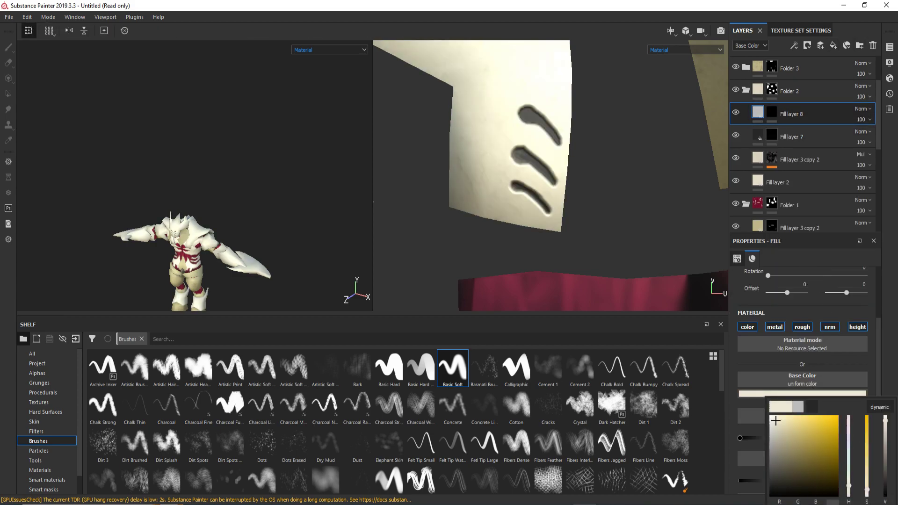
click(789, 440)
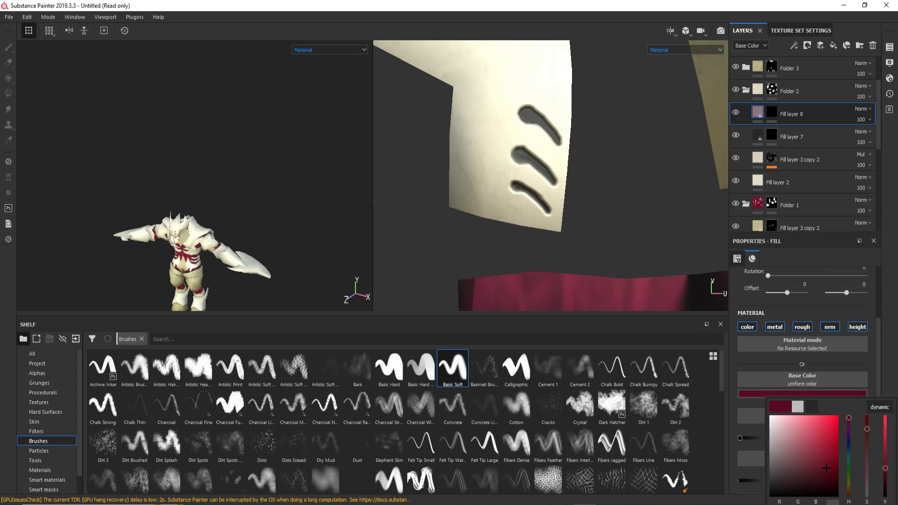
click(772, 112)
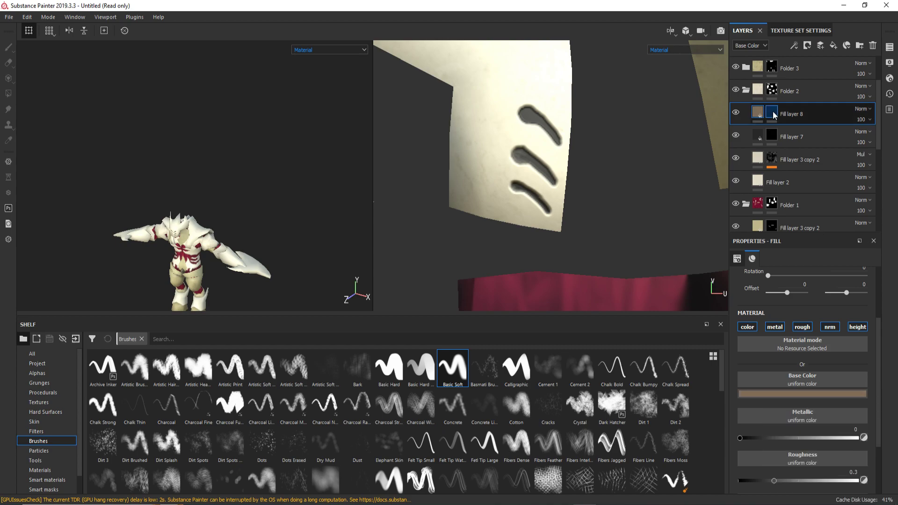
Choose the Artistic Heavy brush and reselect Fill layer 8 for painting.
click(190, 377)
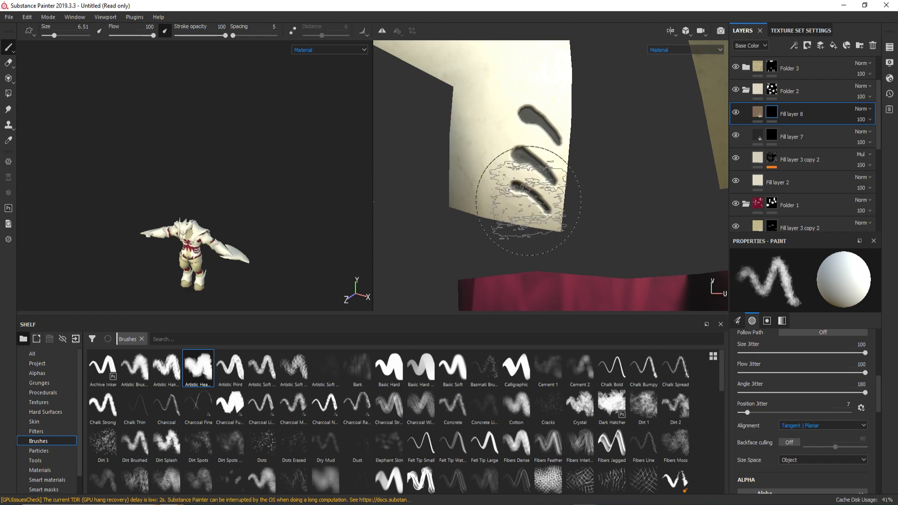
mouse_move(265, 226)
alt+mouse_down()
mouse_move(224, 206)
mouse_move(251, 200)
alt+mouse_up()
scroll(200, 194, up, 10)
scroll(250, 200, down, 5)
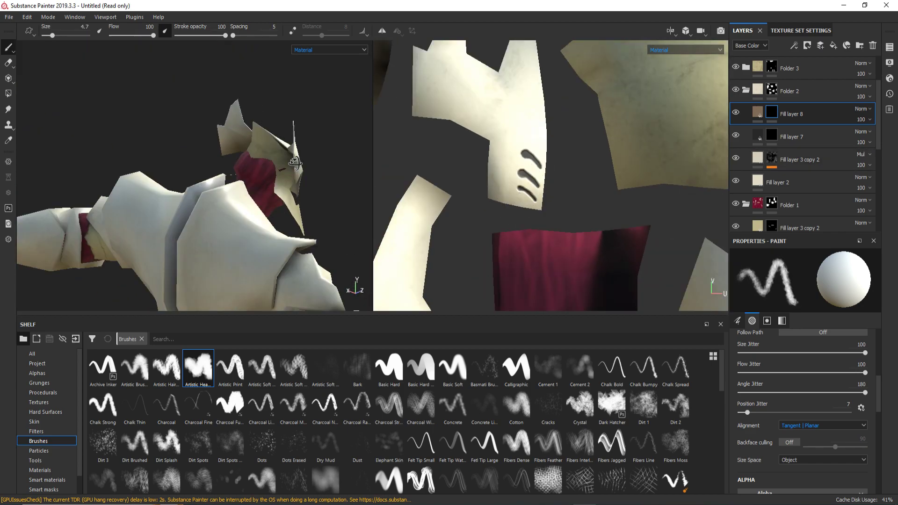
scroll(263, 179, up, 5)
click(772, 91)
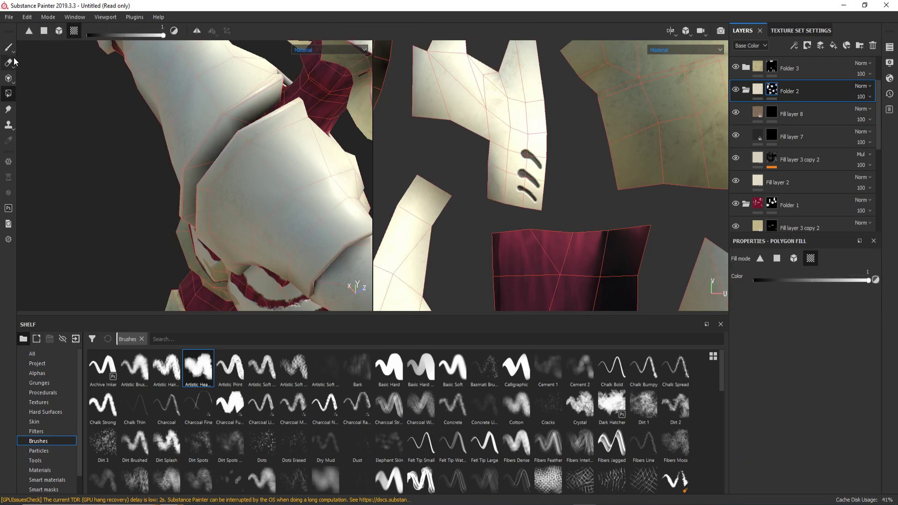
click(772, 113)
Orbit around the shoulder pads and head to survey the armor.
alt+drag(280, 140, 297, 136)
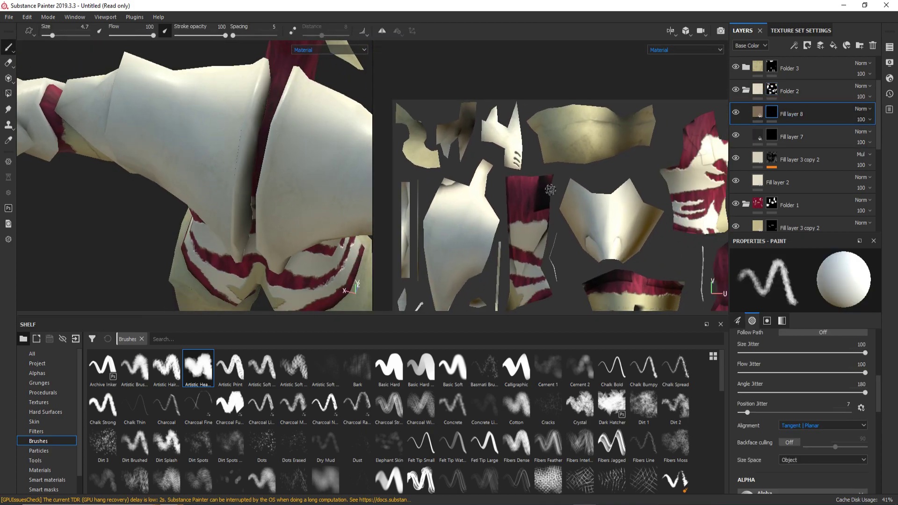
scroll(578, 256, up, 2)
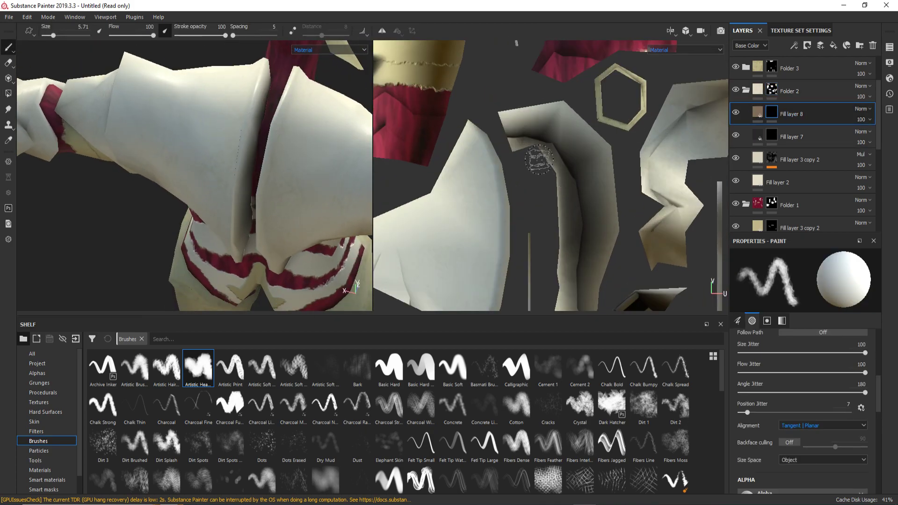
scroll(530, 113, up, 2)
middle_drag(549, 189, 548, 125)
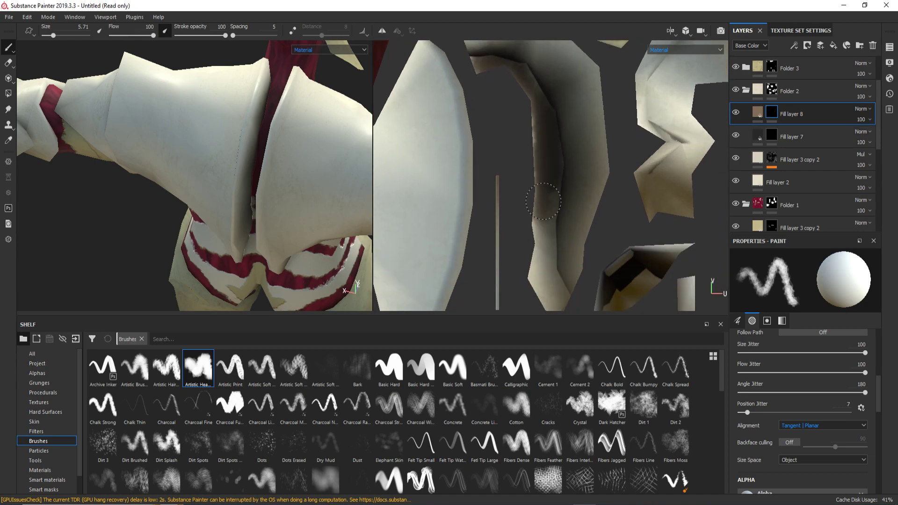
alt+drag(327, 168, 276, 149)
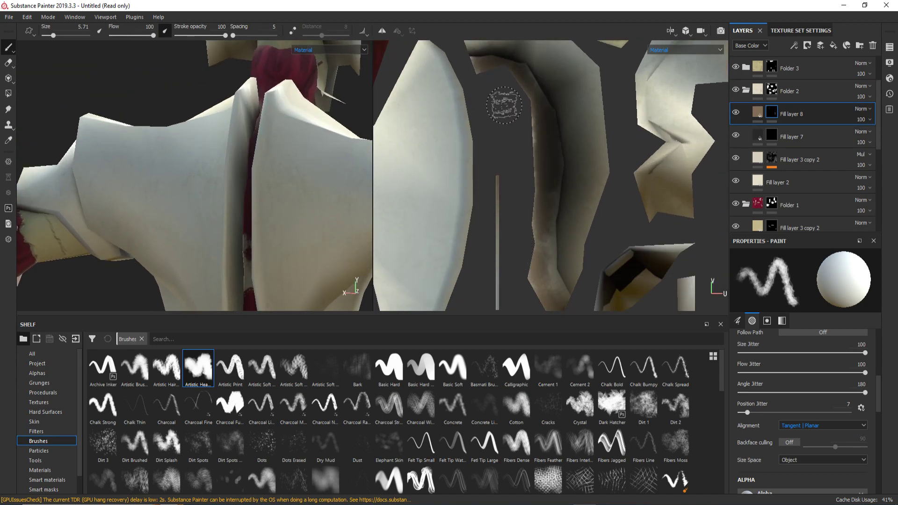
scroll(261, 194, down, 5)
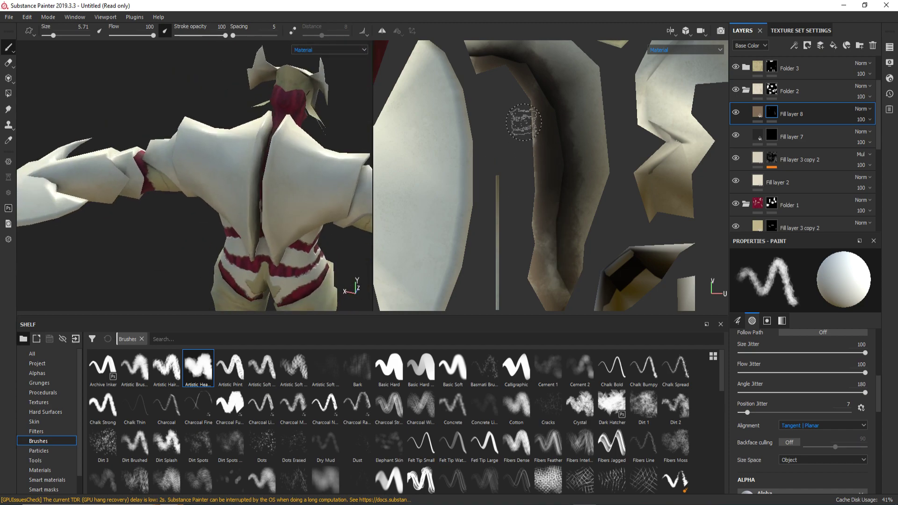
alt+drag(261, 195, 211, 140)
scroll(245, 91, up, 6)
alt+drag(245, 90, 194, 163)
Switch to polygon fill with a base-colour-only view and survey the torso and arms.
key(4)
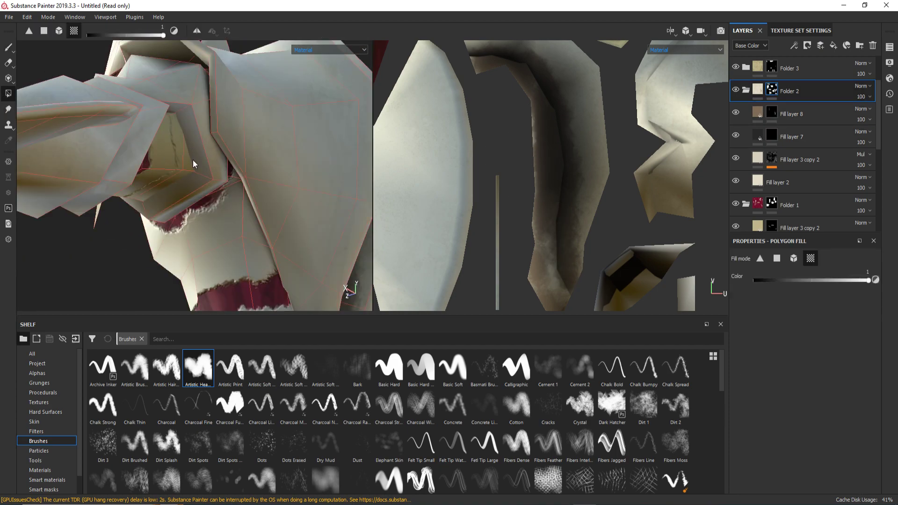
click(310, 77)
scroll(321, 245, down, 4)
scroll(183, 193, up, 5)
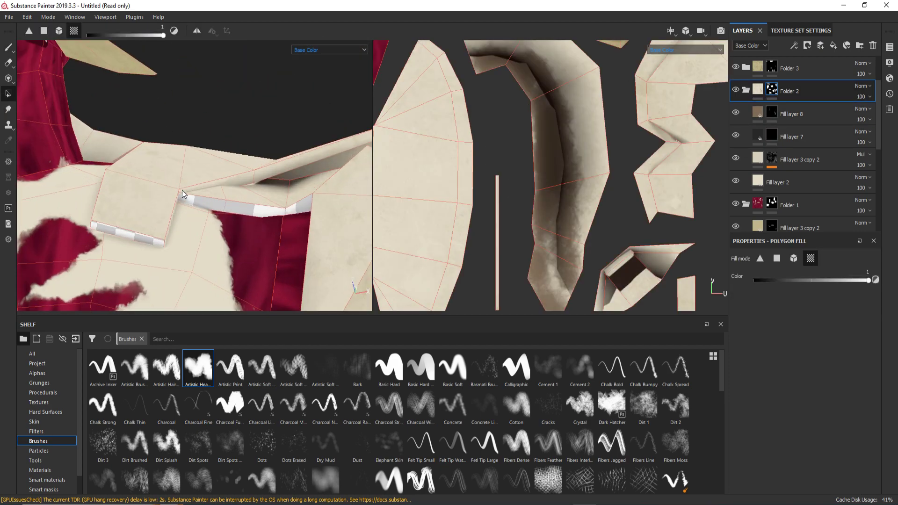
mouse_move(139, 238)
alt+mouse_down()
mouse_move(107, 176)
mouse_move(252, 207)
mouse_move(167, 137)
mouse_move(340, 207)
mouse_move(227, 116)
alt+mouse_up()
scroll(126, 151, down, 2)
scroll(225, 140, up, 2)
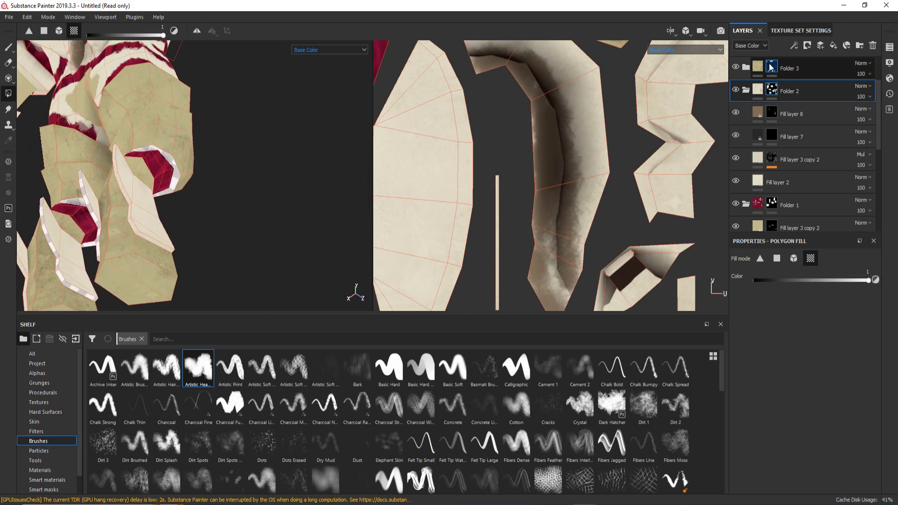
scroll(220, 160, up, 2)
mouse_move(219, 161)
alt+mouse_down()
mouse_move(220, 186)
mouse_move(318, 182)
alt+mouse_up()
click(772, 88)
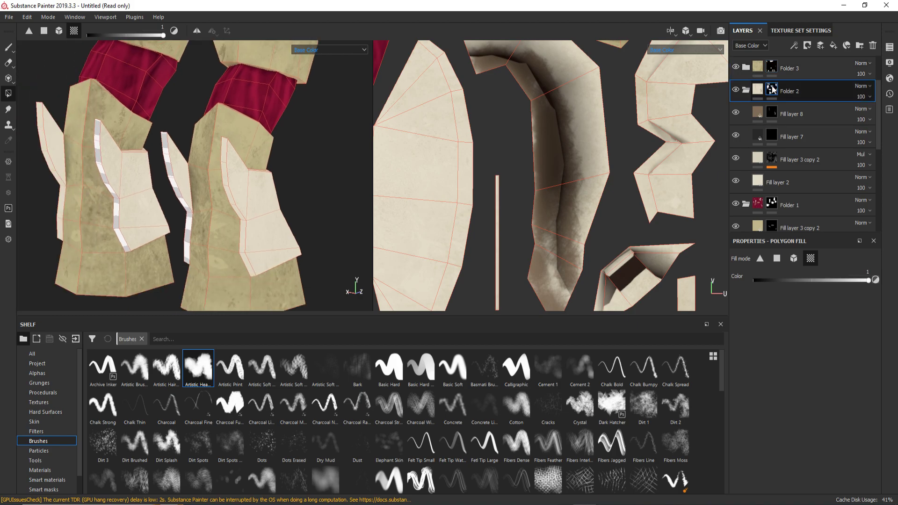
mouse_move(168, 173)
alt+mouse_down()
mouse_move(217, 150)
mouse_move(226, 127)
mouse_move(262, 140)
alt+mouse_up()
scroll(216, 150, up, 2)
scroll(228, 148, down, 3)
scroll(262, 140, up, 3)
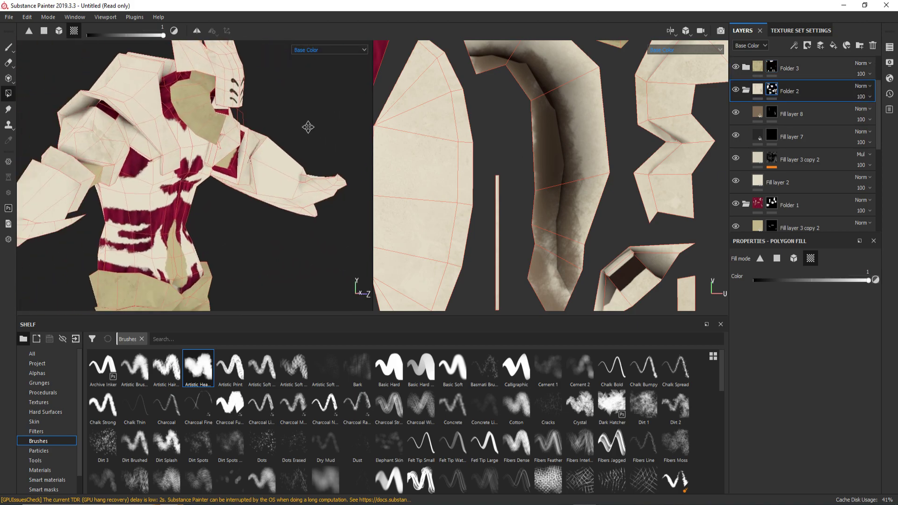
Paint a dark grime stroke along the chest armor crease on Fill layer 8.
click(771, 120)
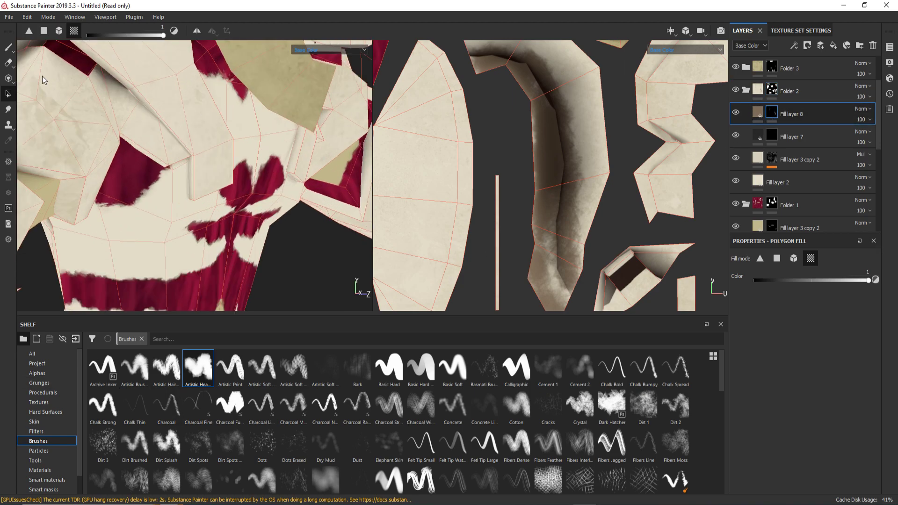
key(1)
mouse_move(43, 81)
alt+mouse_down()
mouse_move(180, 234)
mouse_move(238, 217)
alt+mouse_up()
scroll(178, 156, up, 2)
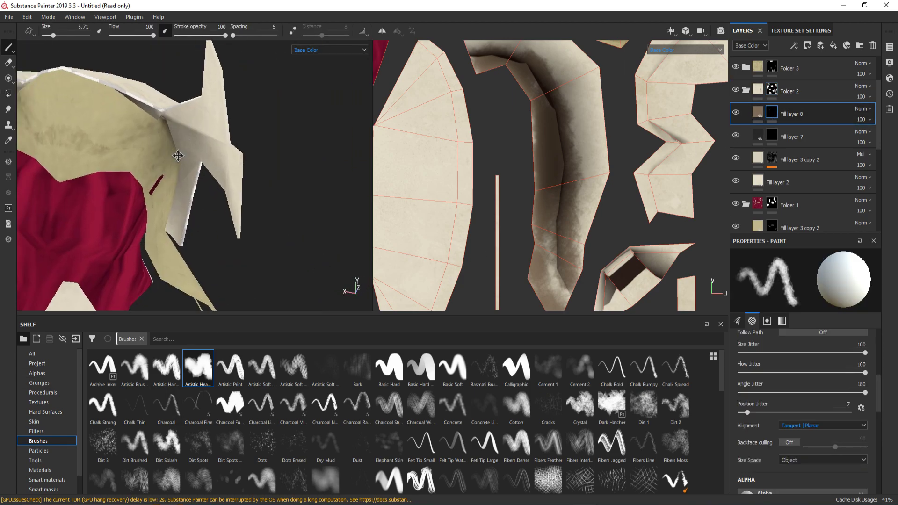
scroll(177, 156, up, 1)
key(4)
mouse_move(166, 118)
alt+mouse_down()
mouse_move(220, 228)
mouse_move(246, 194)
mouse_move(76, 217)
mouse_move(190, 195)
mouse_move(149, 119)
mouse_move(309, 153)
alt+mouse_up()
key(1)
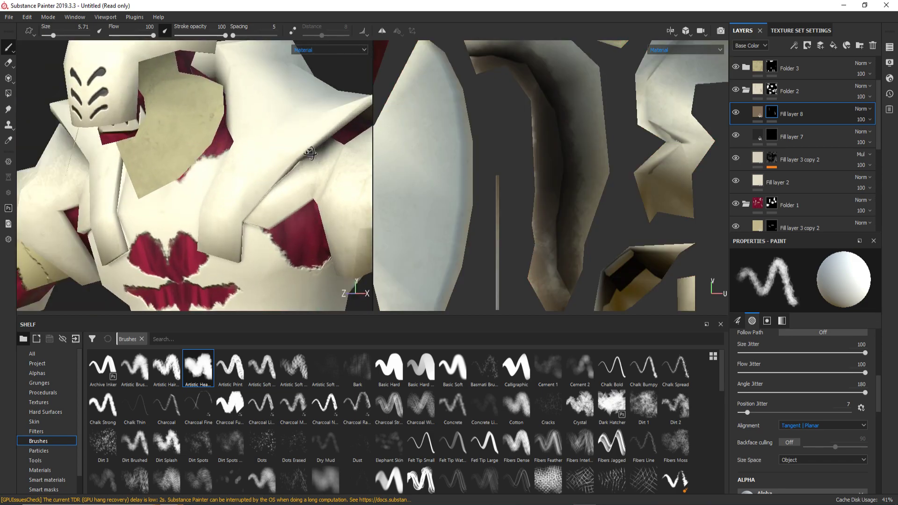
scroll(309, 153, up, 3)
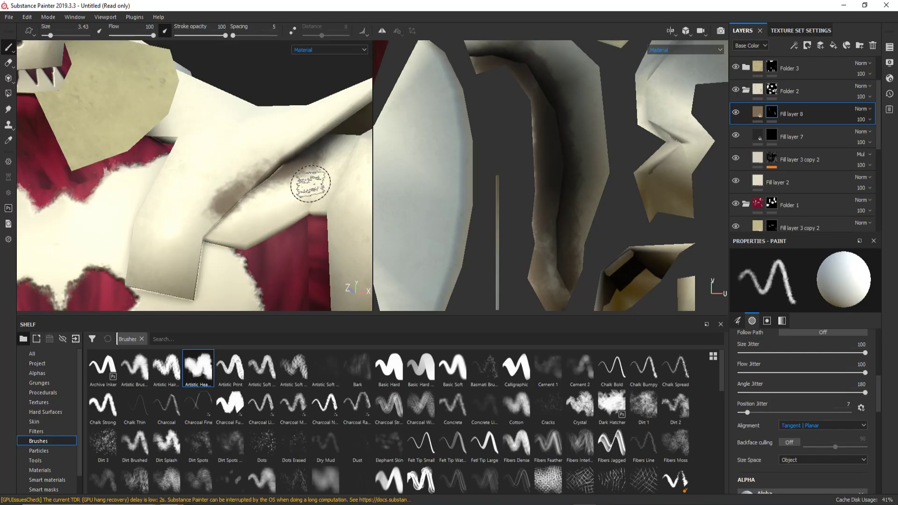
drag(310, 183, 214, 213)
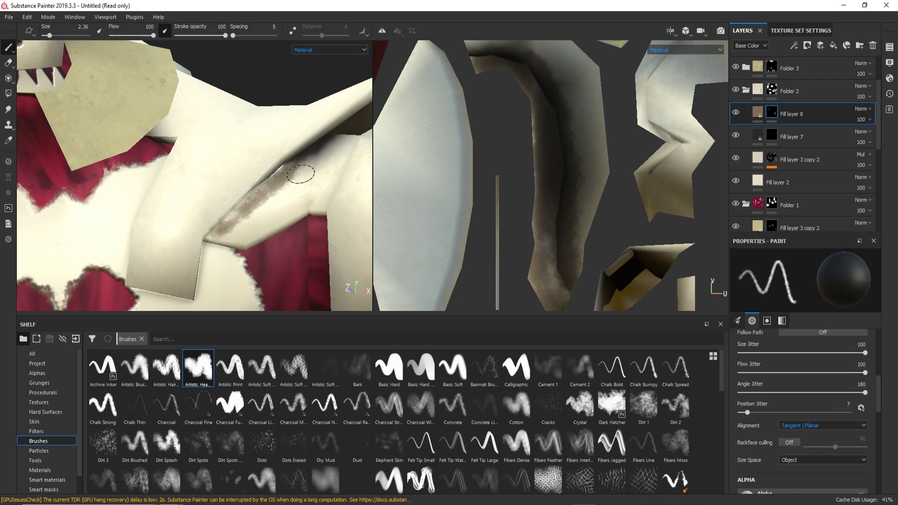
scroll(328, 209, down, 5)
click(758, 112)
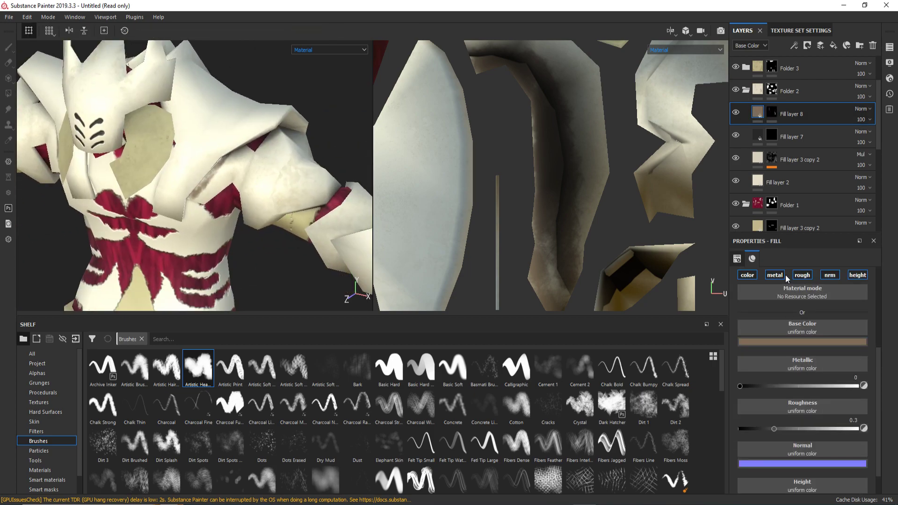
Add a Blur filter to Fill layer 8's mask and review the shoulder and arm.
right_click(771, 115)
click(823, 338)
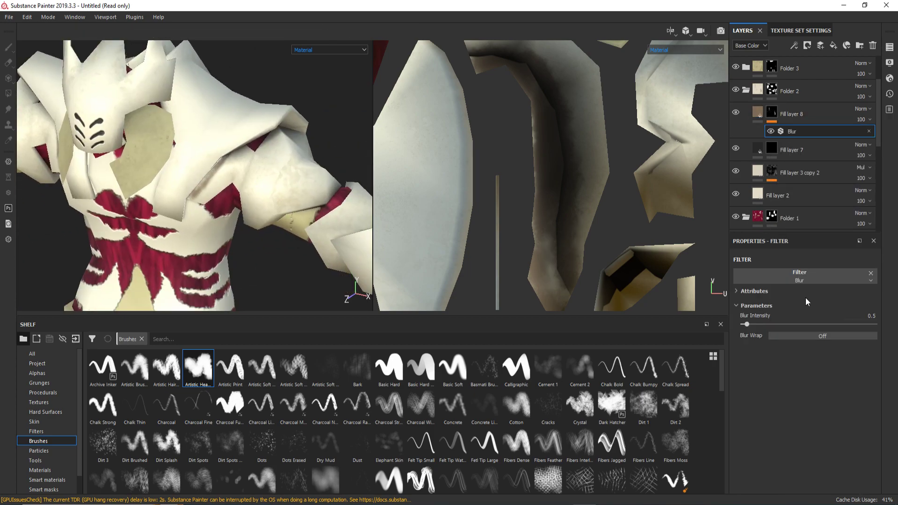
key(1)
scroll(290, 200, up, 3)
scroll(234, 186, down, 3)
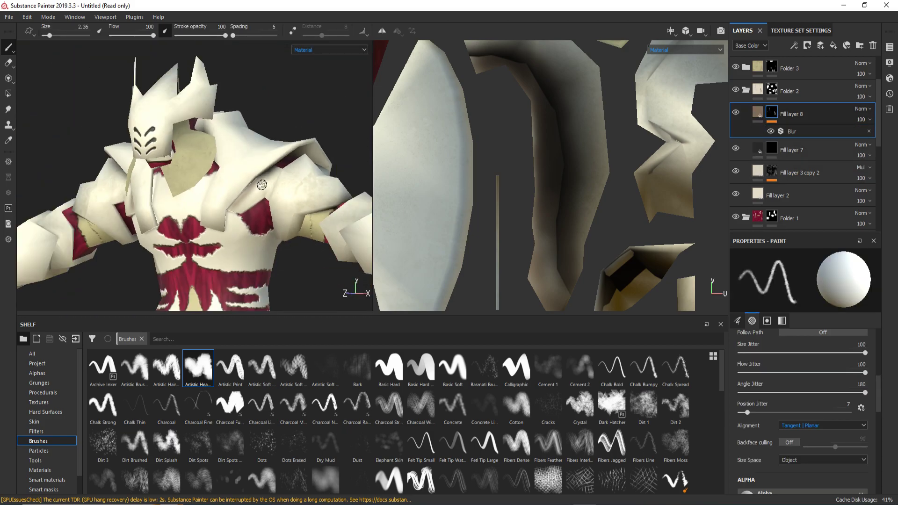
scroll(272, 112, up, 4)
alt+drag(272, 112, 286, 118)
alt+drag(244, 159, 250, 144)
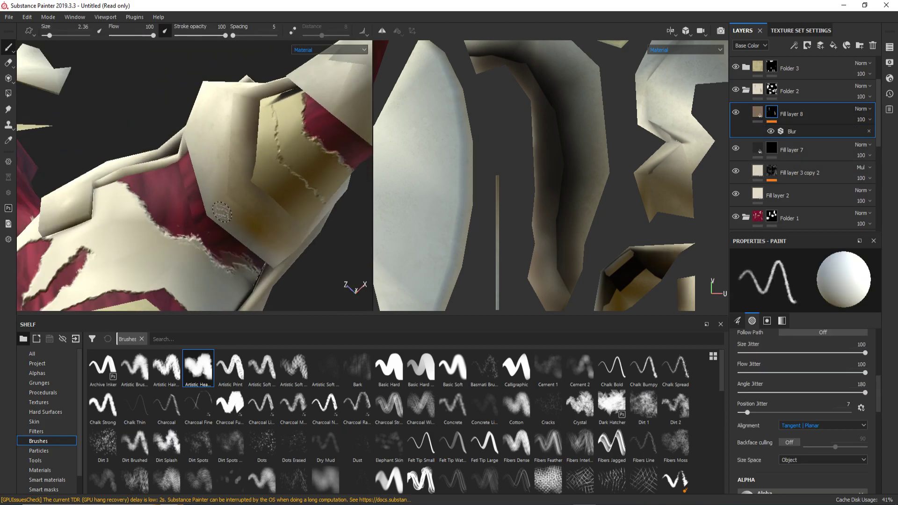
scroll(250, 144, down, 5)
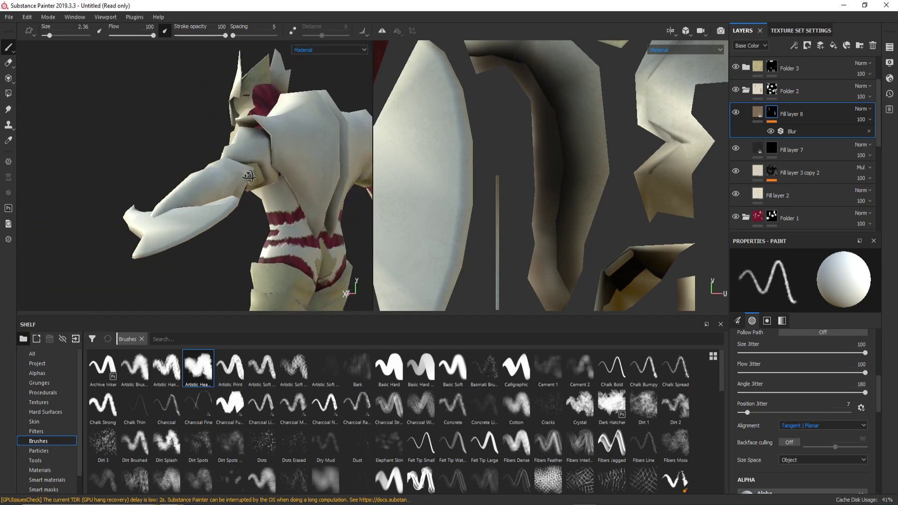
scroll(237, 208, up, 5)
mouse_move(237, 209)
alt+mouse_down()
mouse_move(184, 220)
mouse_move(196, 201)
mouse_move(254, 169)
mouse_move(294, 188)
mouse_move(243, 200)
mouse_move(241, 187)
mouse_move(286, 154)
mouse_move(309, 171)
mouse_move(200, 70)
mouse_move(320, 248)
mouse_move(276, 187)
mouse_move(256, 249)
alt+mouse_up()
scroll(294, 188, down, 5)
scroll(244, 201, up, 5)
scroll(224, 227, up, 5)
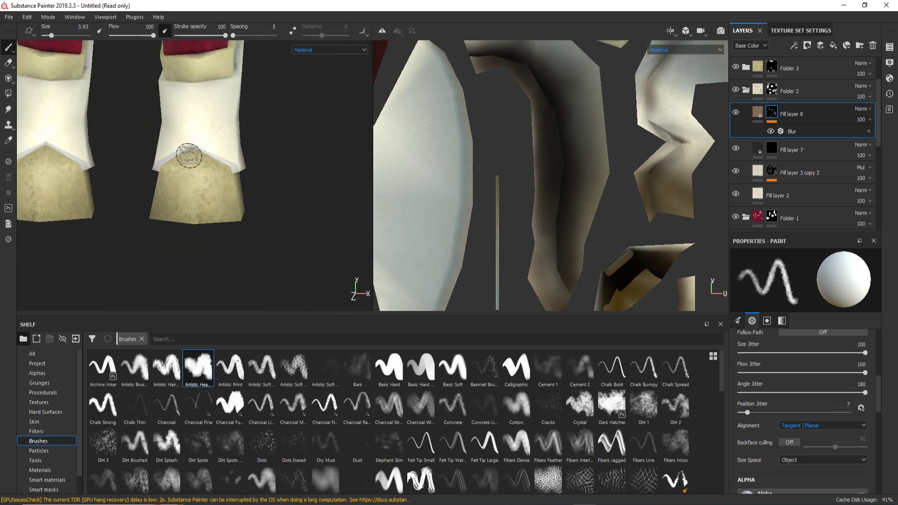
scroll(187, 150, up, 3)
Inspect the leg band, chest and shoulder panels with Folder 2 selected.
click(790, 91)
key(4)
mouse_move(170, 151)
alt+mouse_down()
mouse_move(214, 220)
mouse_move(224, 200)
mouse_move(283, 226)
mouse_move(176, 160)
mouse_move(175, 177)
mouse_move(317, 134)
mouse_move(251, 190)
alt+mouse_up()
key(1)
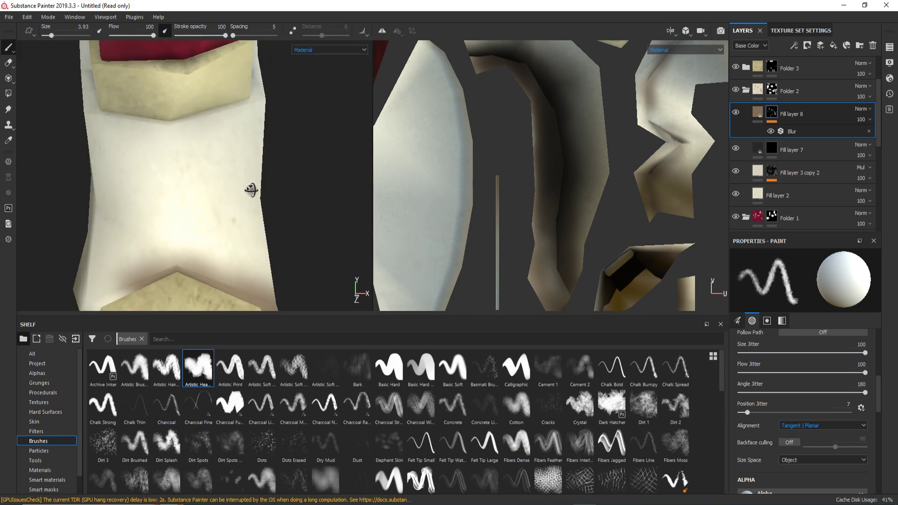
mouse_move(226, 155)
alt+mouse_down()
mouse_move(160, 194)
mouse_move(131, 174)
mouse_move(157, 198)
mouse_move(247, 186)
mouse_move(209, 221)
mouse_move(135, 251)
mouse_move(220, 190)
mouse_move(184, 196)
mouse_move(187, 184)
alt+mouse_up()
mouse_move(183, 243)
alt+mouse_down()
mouse_move(266, 212)
mouse_move(85, 237)
mouse_move(345, 295)
mouse_move(226, 160)
mouse_move(250, 160)
mouse_move(276, 240)
mouse_move(291, 234)
mouse_move(289, 122)
alt+mouse_up()
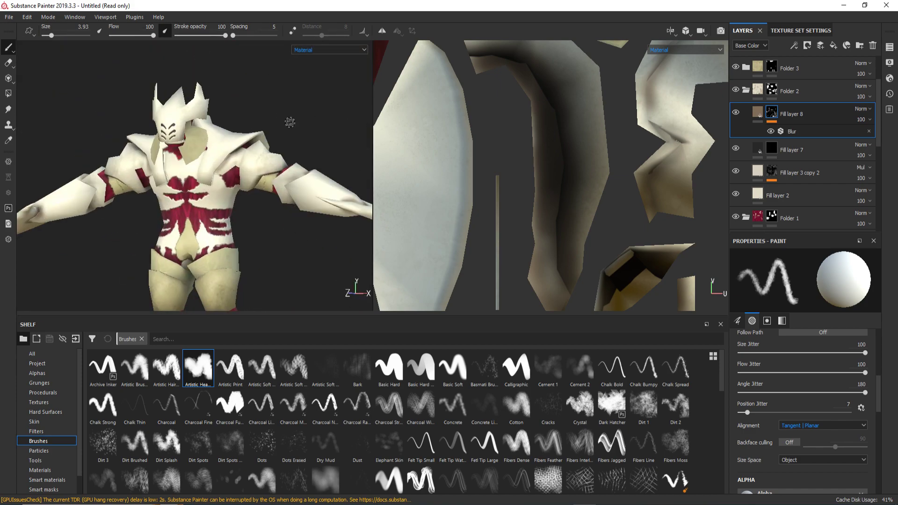
scroll(164, 159, up, 5)
mouse_move(164, 159)
alt+mouse_down()
mouse_move(173, 262)
mouse_move(171, 160)
alt+mouse_up()
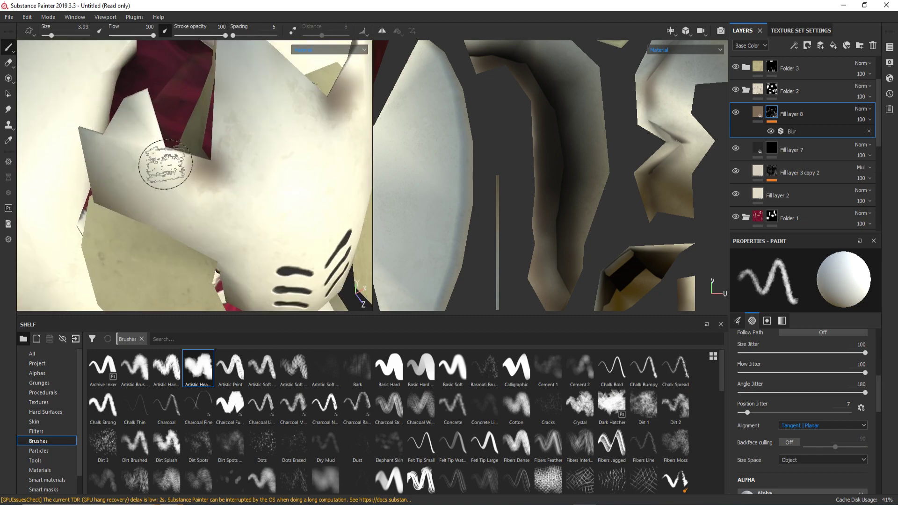
scroll(184, 192, down, 5)
Raise the Blur filter intensity on Fill layer 8 to 2.51.
click(813, 136)
scroll(358, 166, up, 3)
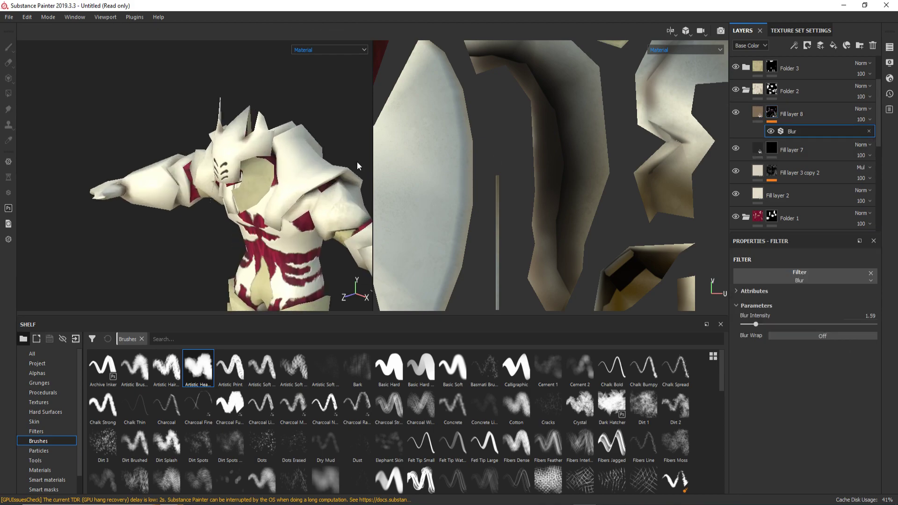
click(772, 113)
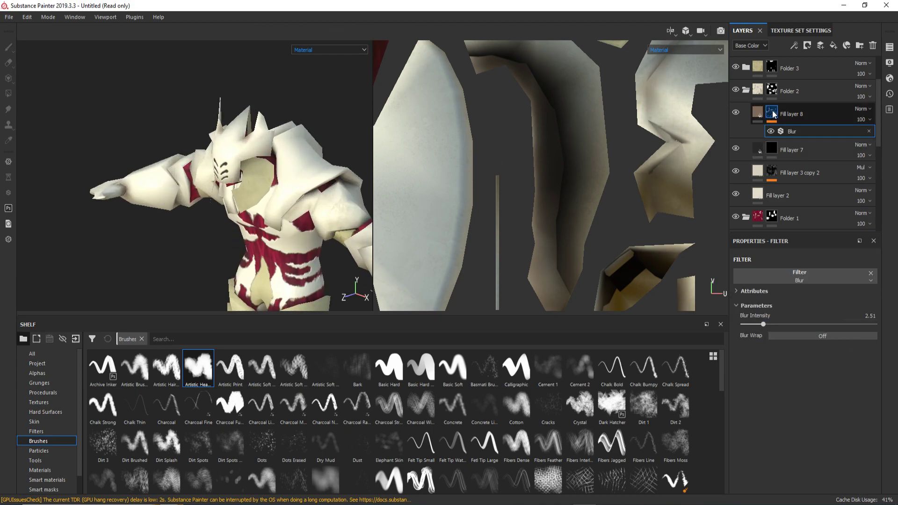
alt+middle_drag(290, 262, 295, 118)
scroll(321, 159, up, 5)
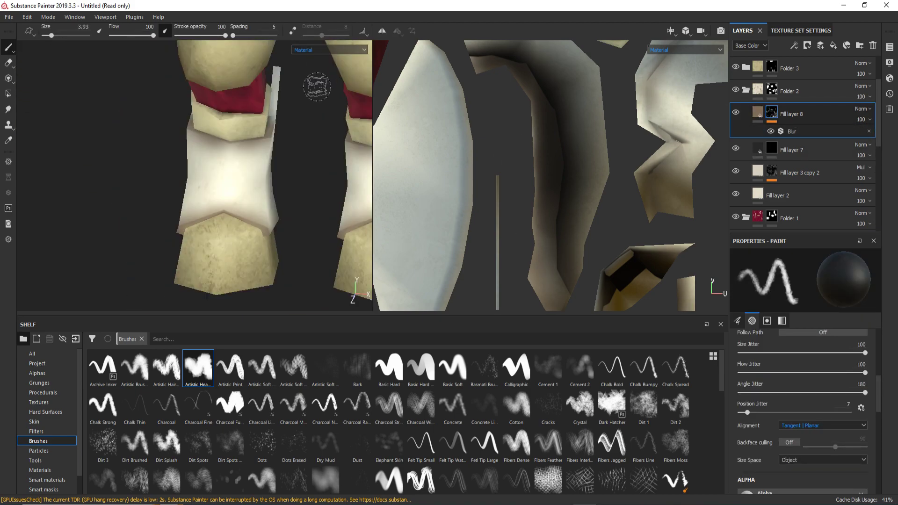
Duplicate Fill layer 8 as a cream copy with a cleared mask and 0.85 Blur filter.
key(ctrl+d)
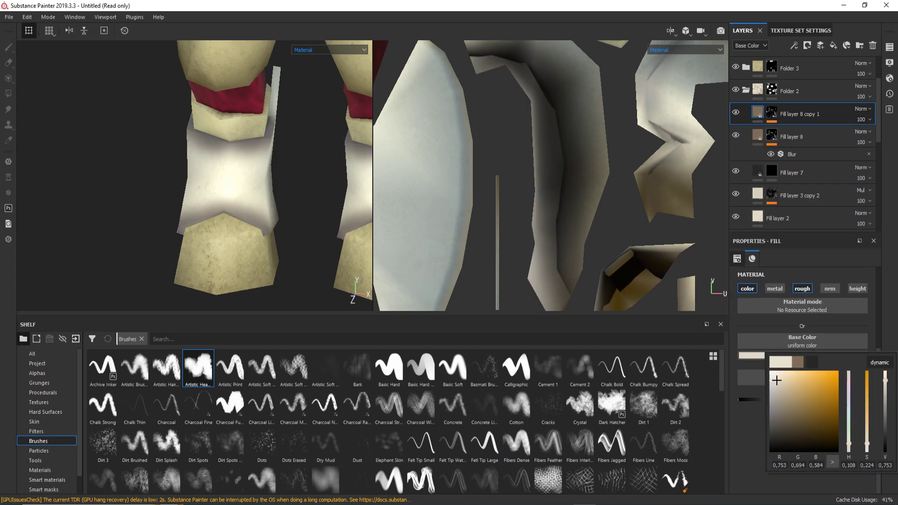
right_click(772, 114)
click(804, 205)
scroll(205, 152, up, 3)
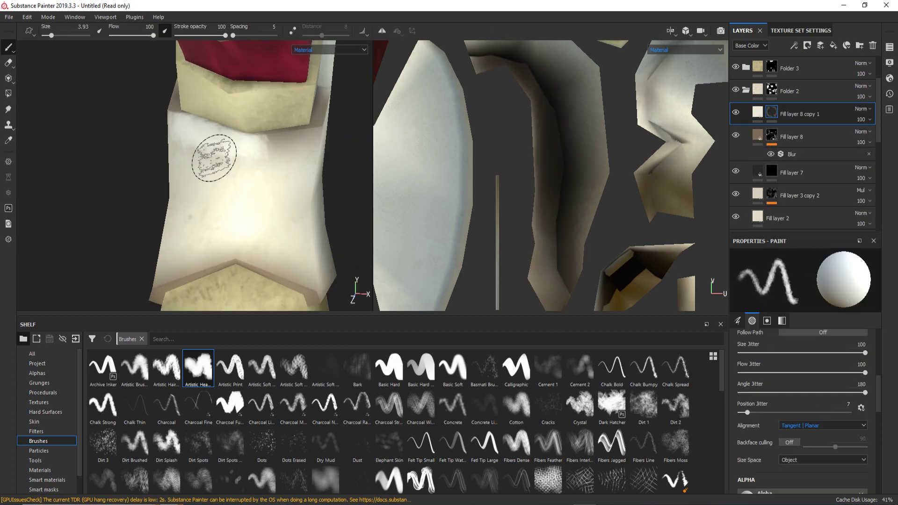
right_click(774, 117)
click(816, 363)
click(759, 323)
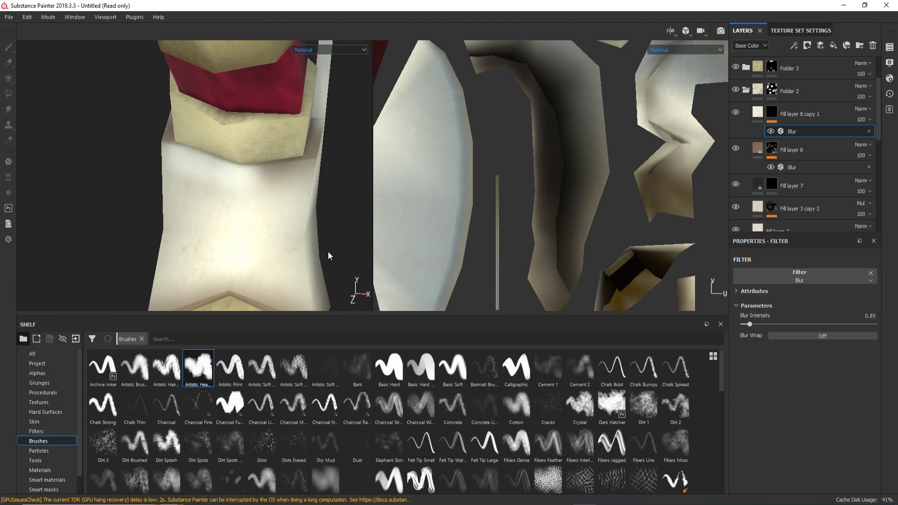
Switch to the copy's mask, then undo and redo the last filter change.
key(1)
mouse_move(208, 168)
alt+mouse_down()
mouse_move(241, 206)
mouse_move(263, 186)
alt+mouse_up()
key(ctrl+z)
key(ctrl+y)
key(ctrl+y)
Orbit and pan the 3D and 2D views to inspect the large white armour piece.
mouse_move(212, 198)
alt+mouse_down()
mouse_move(205, 196)
mouse_move(266, 160)
mouse_move(68, 252)
alt+mouse_up()
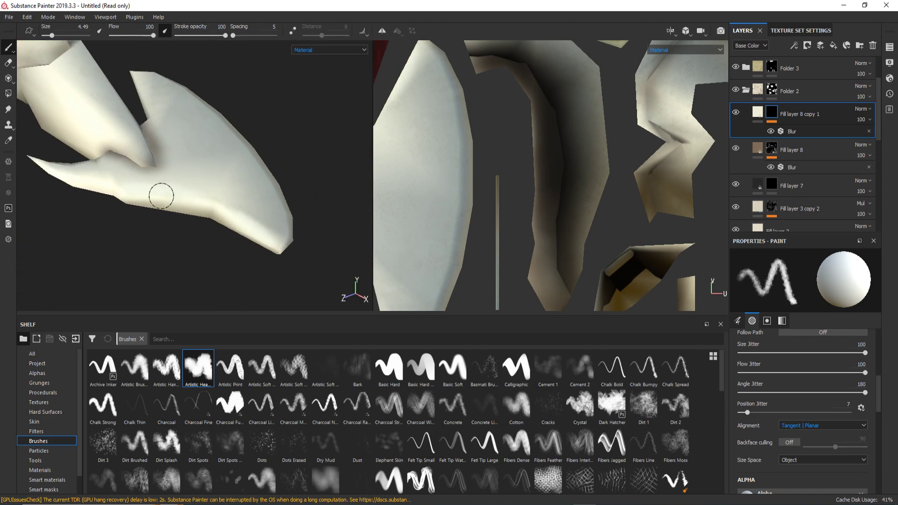
mouse_move(161, 196)
alt+mouse_down()
mouse_move(225, 176)
mouse_move(230, 204)
alt+mouse_up()
scroll(491, 63, down, 3)
scroll(490, 63, up, 5)
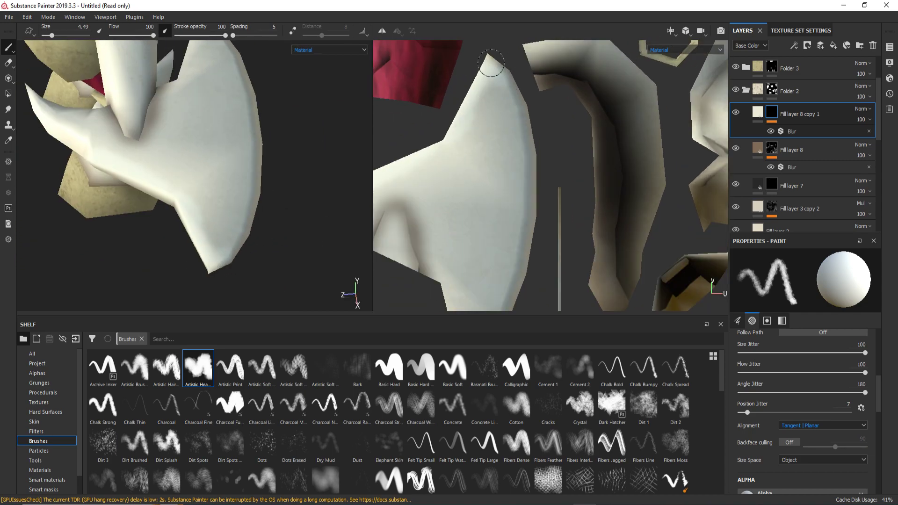
middle_drag(523, 162, 541, 84)
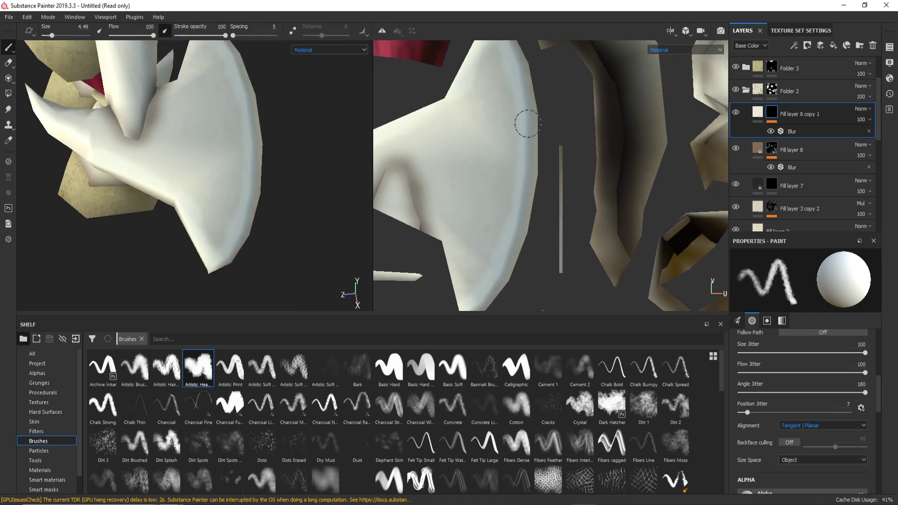
middle_drag(525, 124, 491, 122)
mouse_move(571, 76)
middle_down()
mouse_move(428, 199)
mouse_move(476, 204)
middle_up()
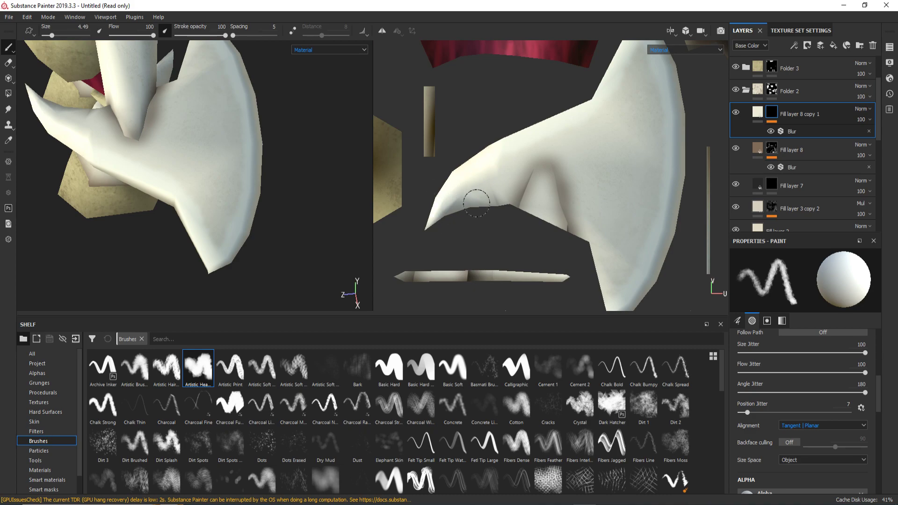
alt+drag(220, 234, 240, 257)
scroll(513, 159, down, 4)
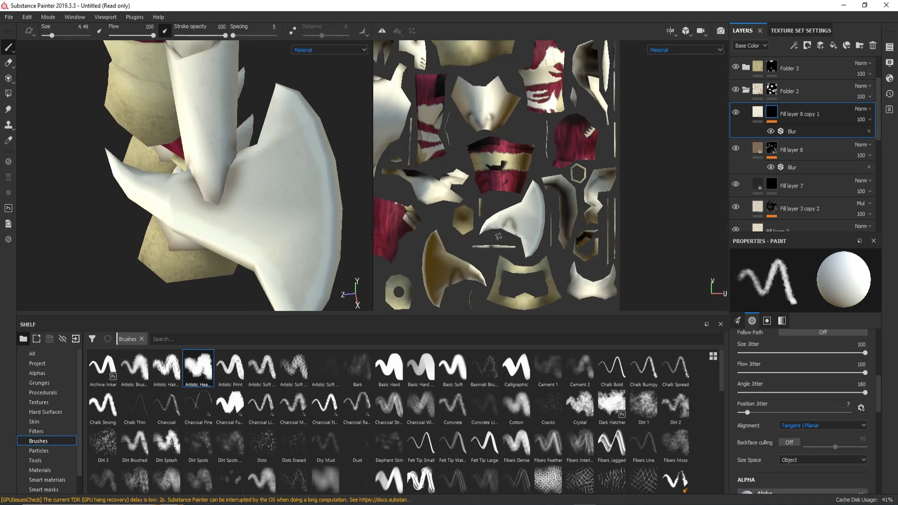
scroll(512, 159, up, 3)
scroll(513, 159, up, 2)
scroll(513, 159, down, 1)
scroll(210, 210, down, 3)
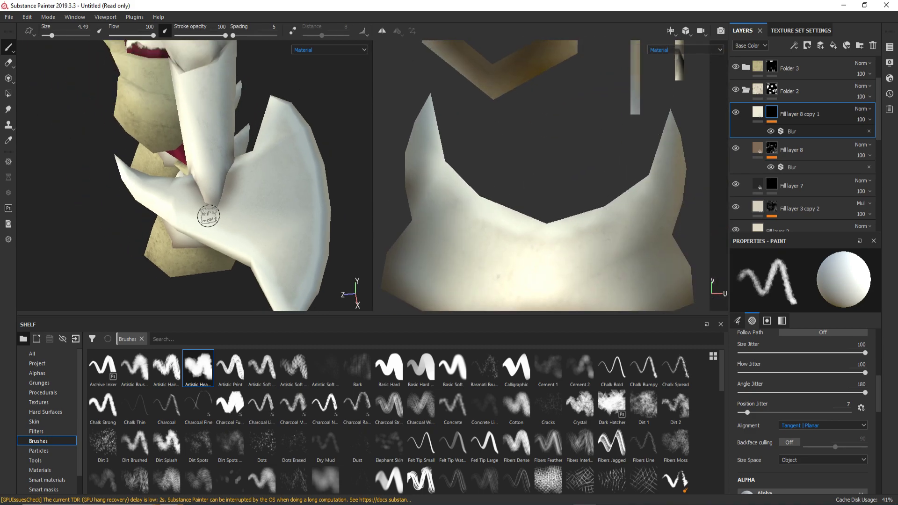
scroll(234, 214, down, 4)
scroll(661, 240, up, 2)
scroll(661, 239, down, 3)
scroll(582, 111, up, 2)
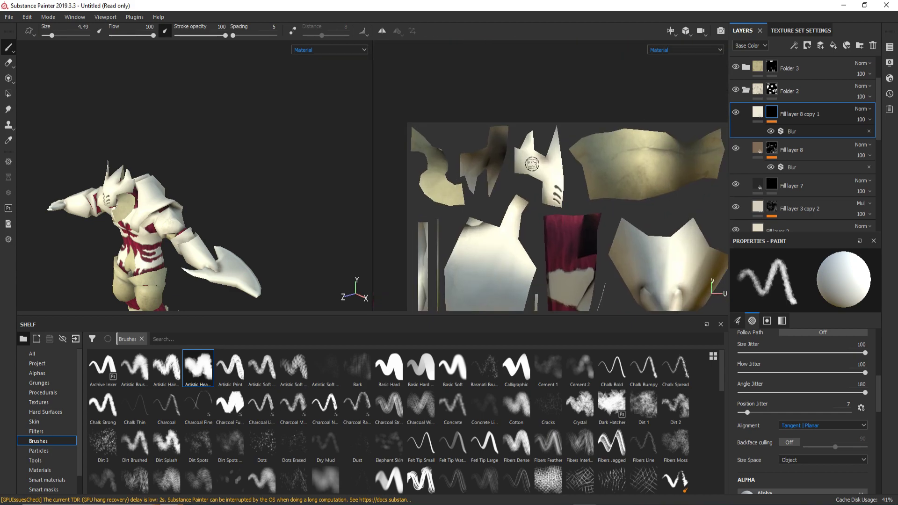
scroll(582, 111, up, 2)
scroll(110, 187, up, 3)
scroll(147, 163, up, 3)
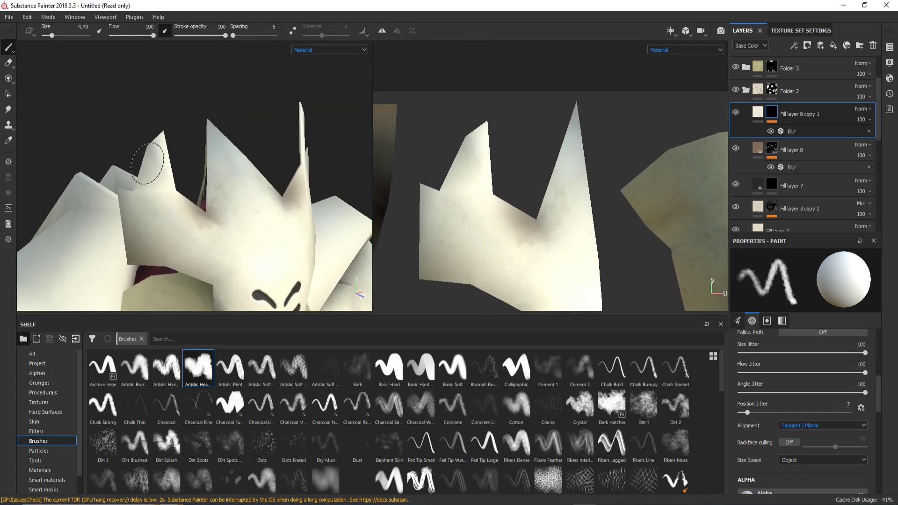
Inspect the face, shoulder pads and torso, then show the copy's Blur settings at 0.74.
mouse_move(135, 249)
alt+mouse_down()
mouse_move(226, 186)
mouse_move(200, 237)
mouse_move(208, 176)
mouse_move(146, 189)
mouse_move(310, 184)
alt+mouse_up()
scroll(122, 124, up, 3)
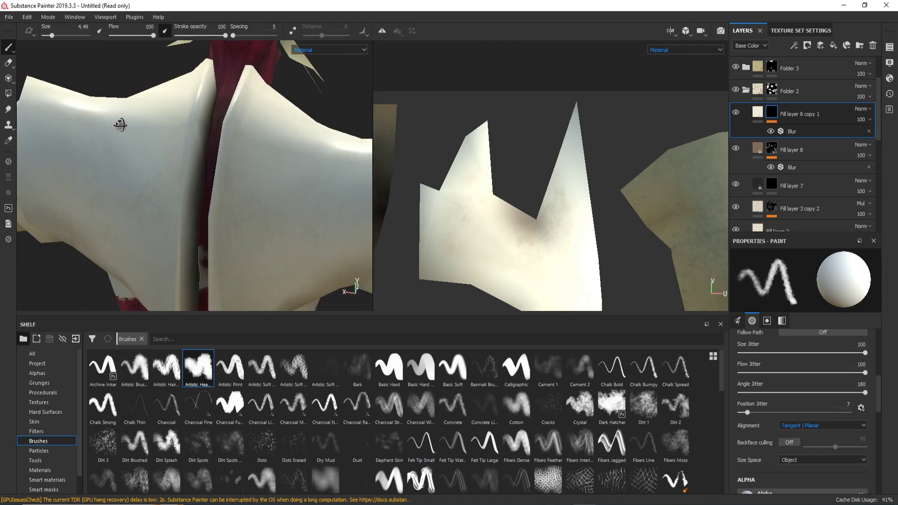
alt+drag(122, 124, 221, 66)
alt+drag(187, 143, 186, 136)
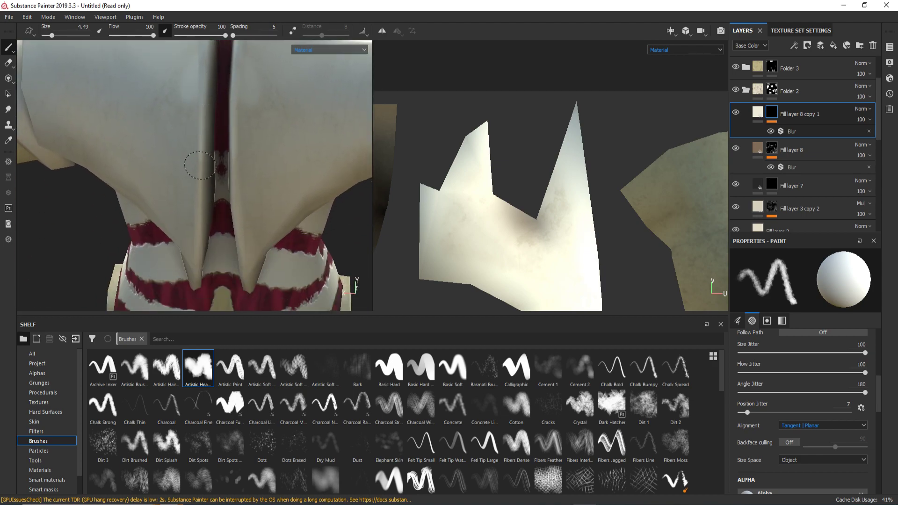
scroll(200, 148, up, 3)
scroll(200, 147, down, 2)
scroll(200, 148, down, 5)
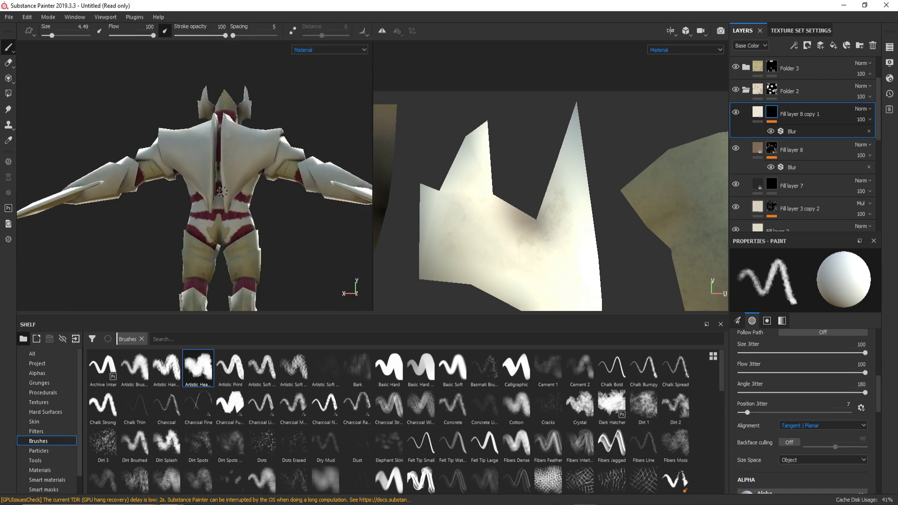
alt+drag(199, 148, 262, 155)
click(794, 132)
alt+drag(262, 201, 327, 201)
Try the Gdansk Shipyard Buildings and Bonifacio Street environment maps in display settings.
click(888, 63)
click(809, 145)
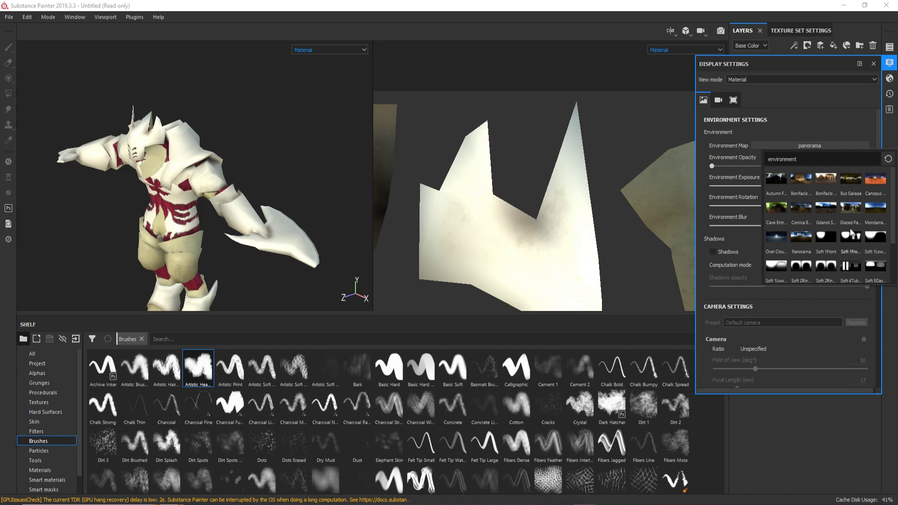
click(824, 208)
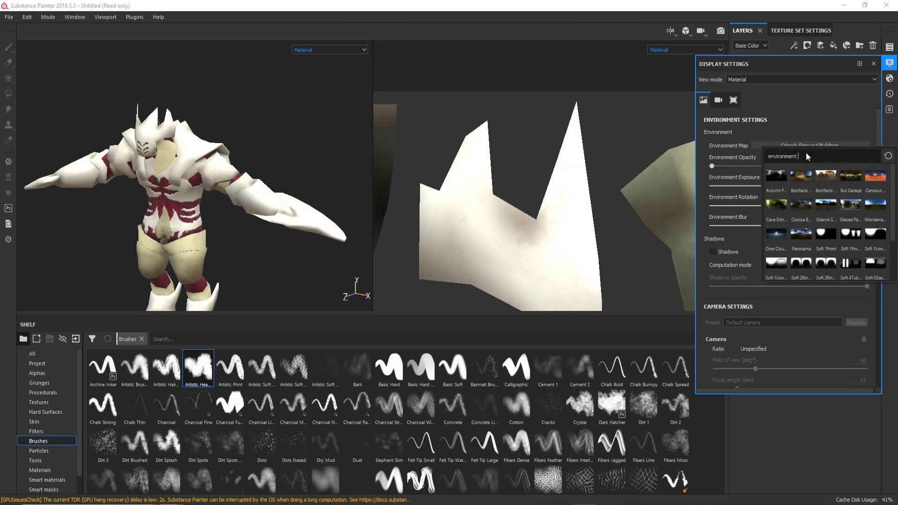
click(800, 176)
click(796, 145)
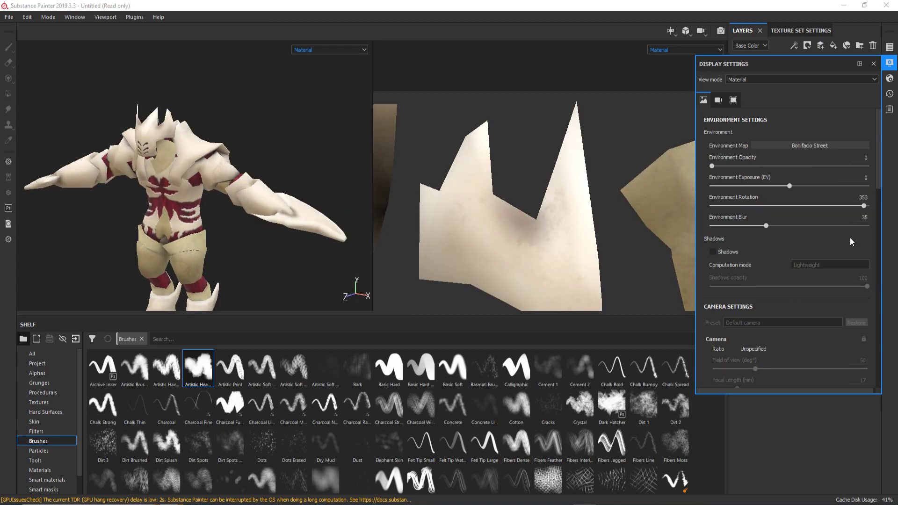
scroll(853, 236, down, 3)
scroll(785, 196, down, 8)
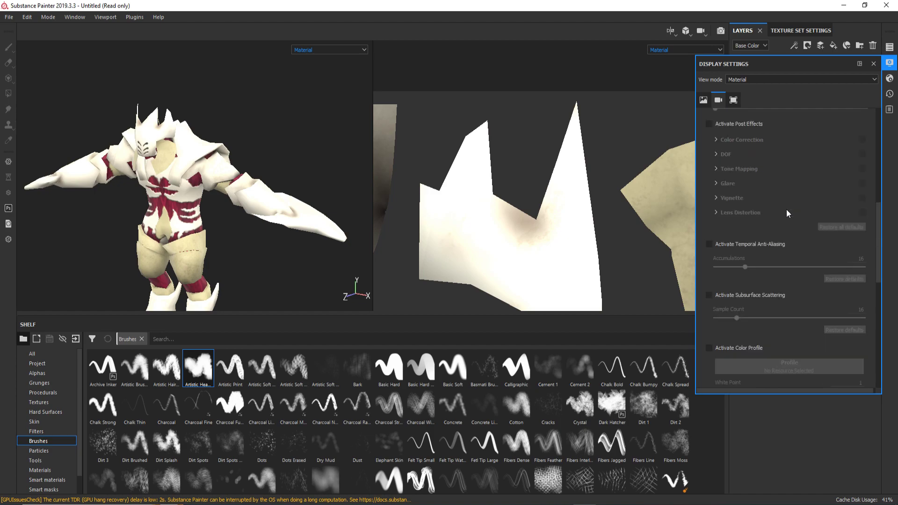
scroll(787, 213, up, 5)
scroll(753, 271, up, 2)
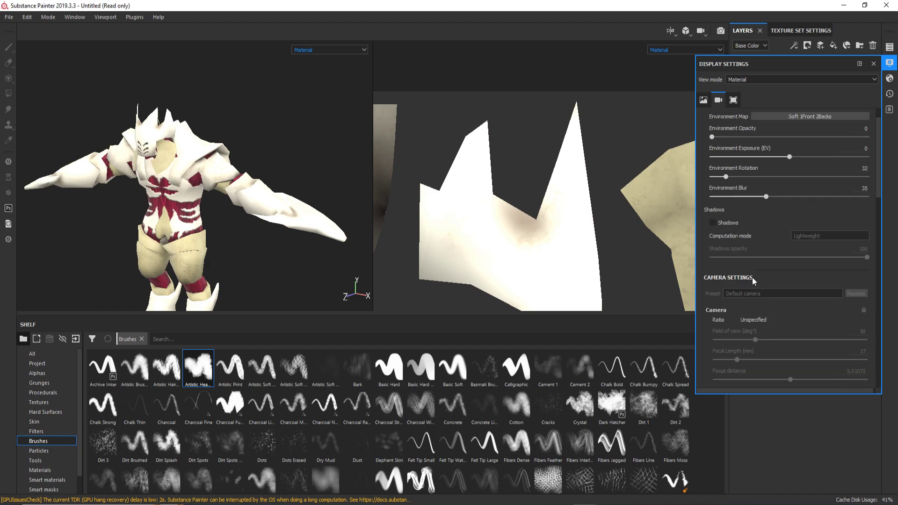
scroll(751, 276, up, 1)
Settle on the Soft 1LowContrastFront 2Backs environment at -0.36 exposure and close the panel.
click(811, 142)
click(825, 197)
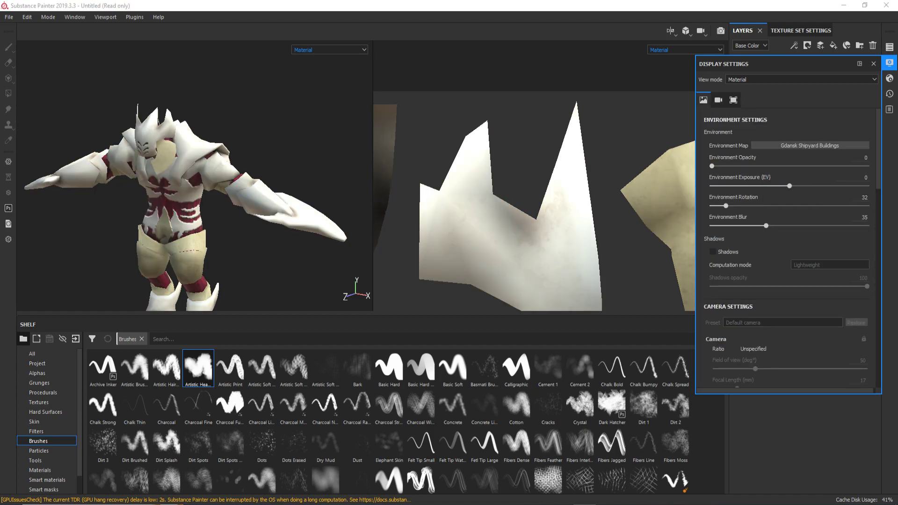
click(823, 145)
click(824, 173)
click(812, 145)
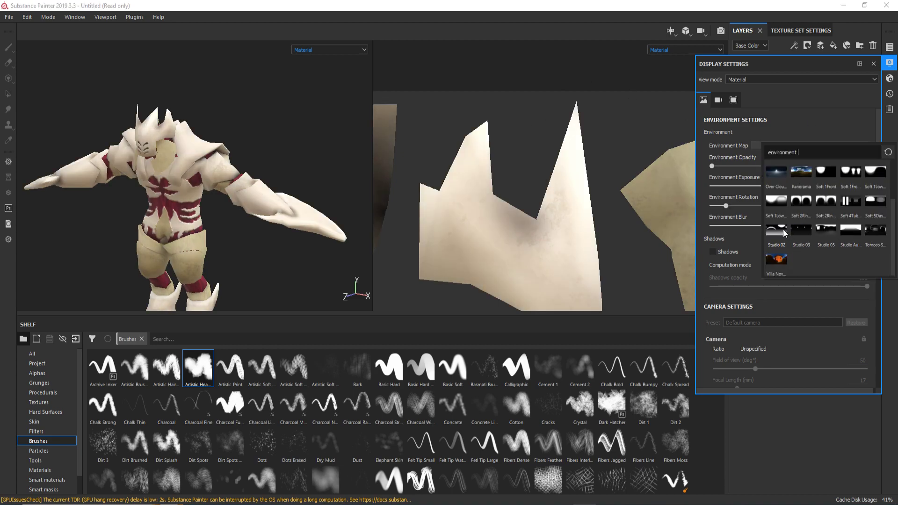
click(783, 229)
alt+right_drag(280, 172, 301, 141)
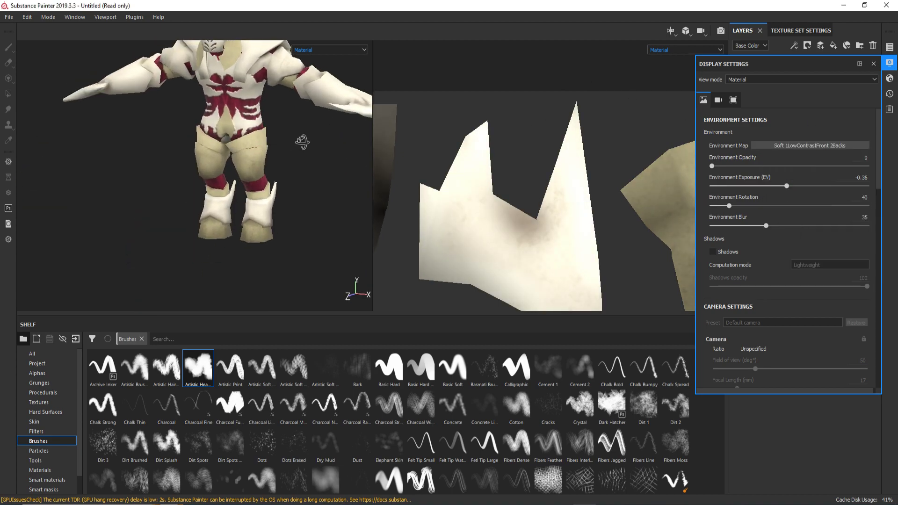
click(772, 44)
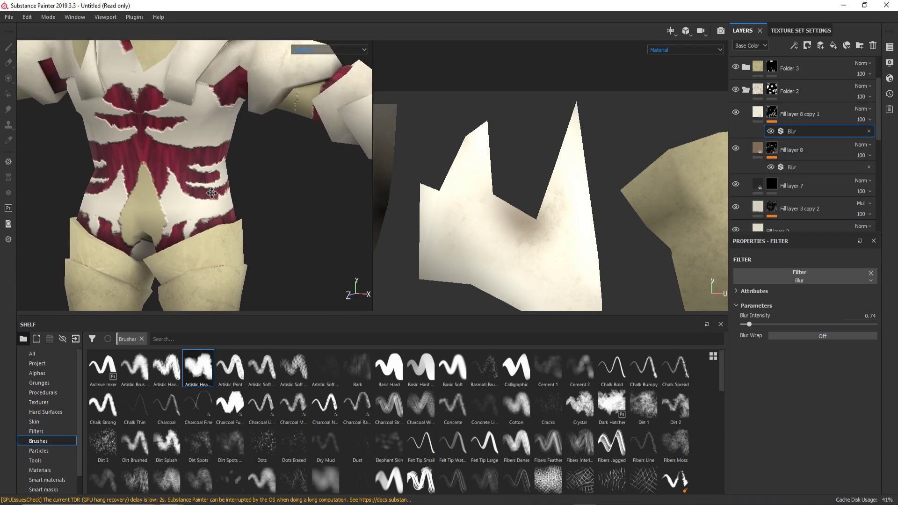
Duplicate Fill layer 8 and drag Fill layer 8 copy 2 up to just below Folder 3.
alt+drag(210, 163, 257, 140)
key(1)
alt+drag(186, 170, 153, 260)
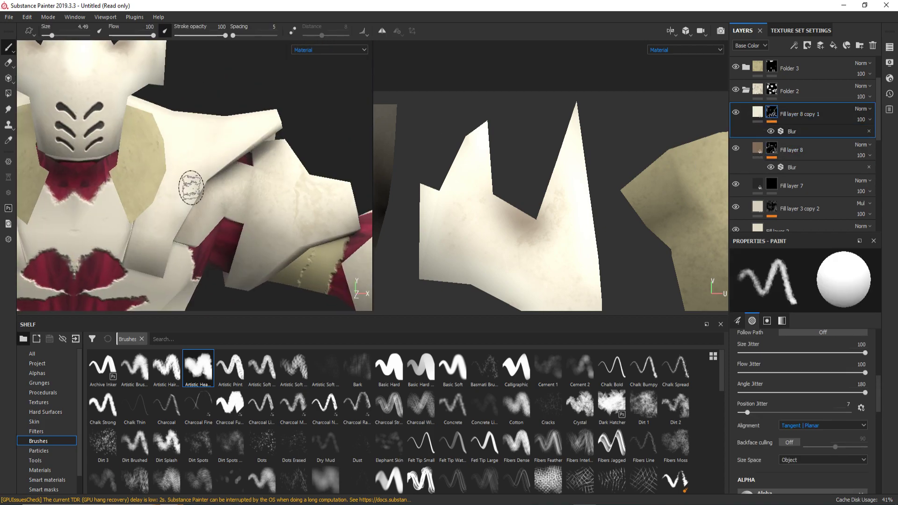
mouse_move(191, 187)
alt+mouse_down()
mouse_move(278, 147)
mouse_move(230, 80)
mouse_move(172, 129)
alt+mouse_up()
mouse_move(281, 237)
alt+mouse_down()
mouse_move(223, 221)
mouse_move(421, 233)
mouse_move(449, 190)
mouse_move(225, 84)
mouse_move(206, 191)
mouse_move(306, 247)
mouse_move(150, 190)
mouse_move(180, 195)
mouse_move(110, 187)
alt+mouse_up()
scroll(124, 186, down, 5)
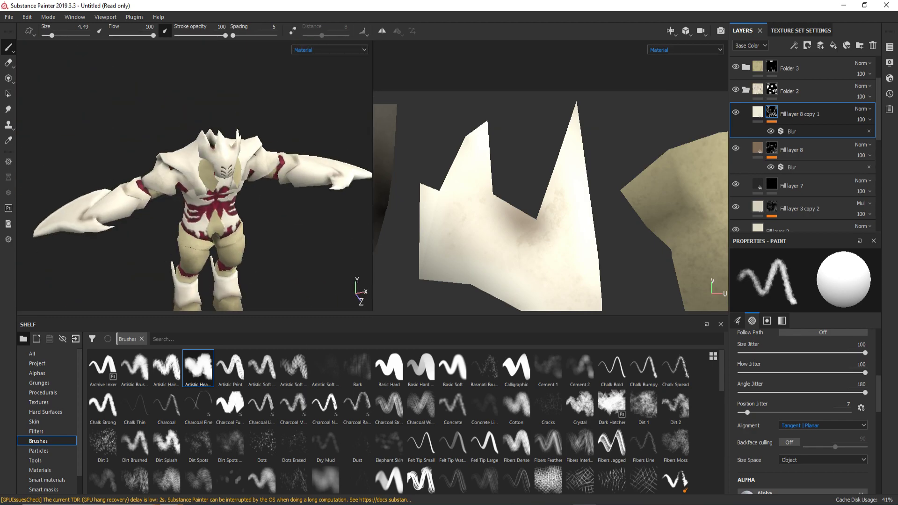
scroll(187, 187, up, 3)
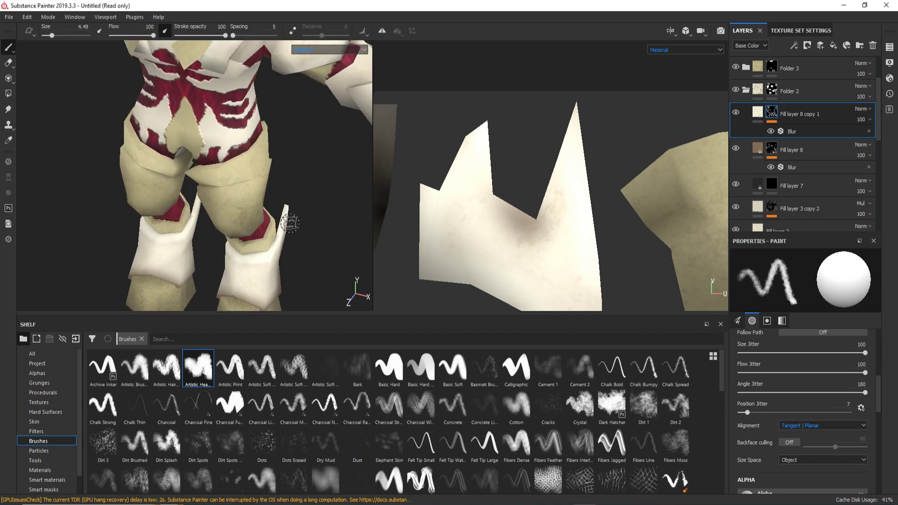
scroll(187, 187, up, 3)
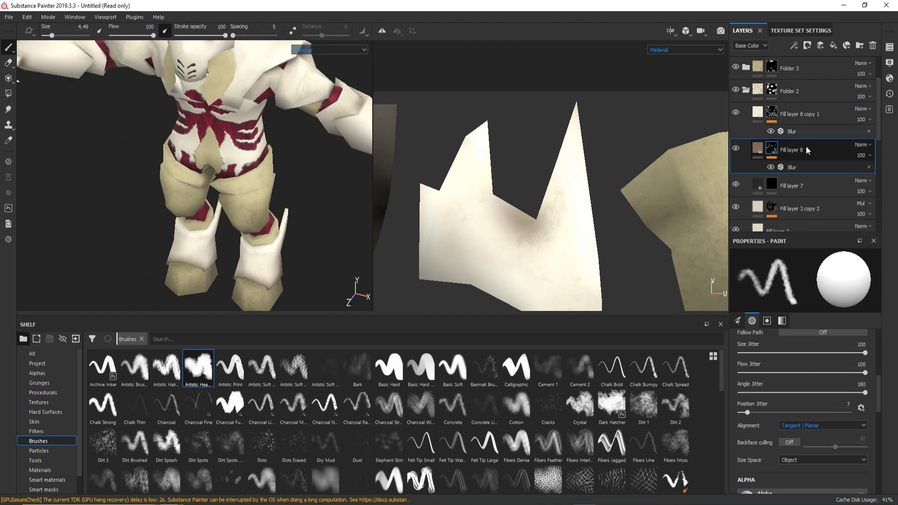
key(ctrl+d)
mouse_move(806, 147)
mouse_down()
mouse_move(806, 83)
mouse_move(807, 136)
mouse_up()
Move the copy into Folder 3 with a dark brown base colour and a Blur mask filter.
right_click(798, 120)
click(806, 203)
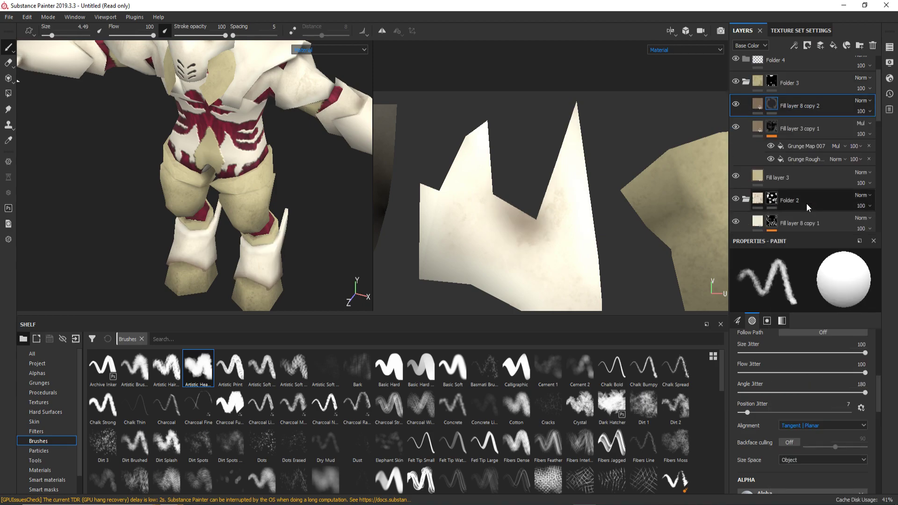
click(814, 360)
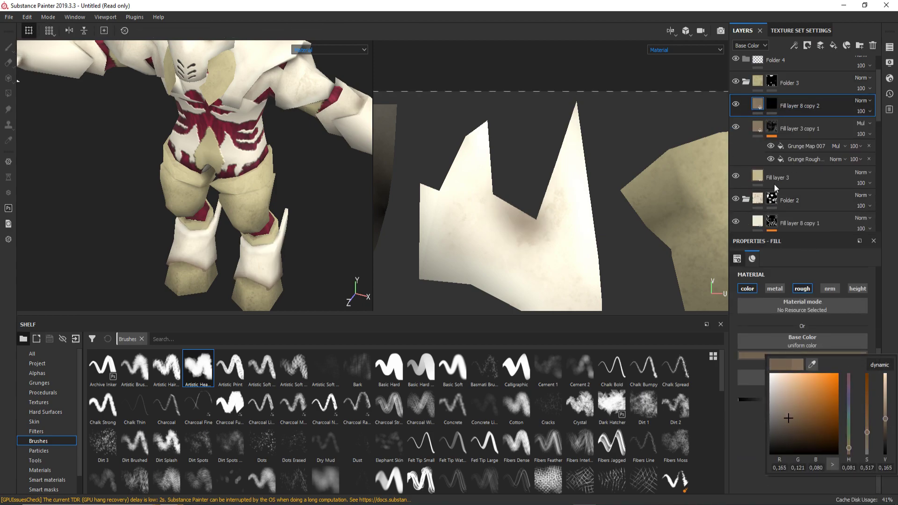
right_click(771, 105)
click(807, 330)
click(803, 347)
scroll(264, 202, up, 3)
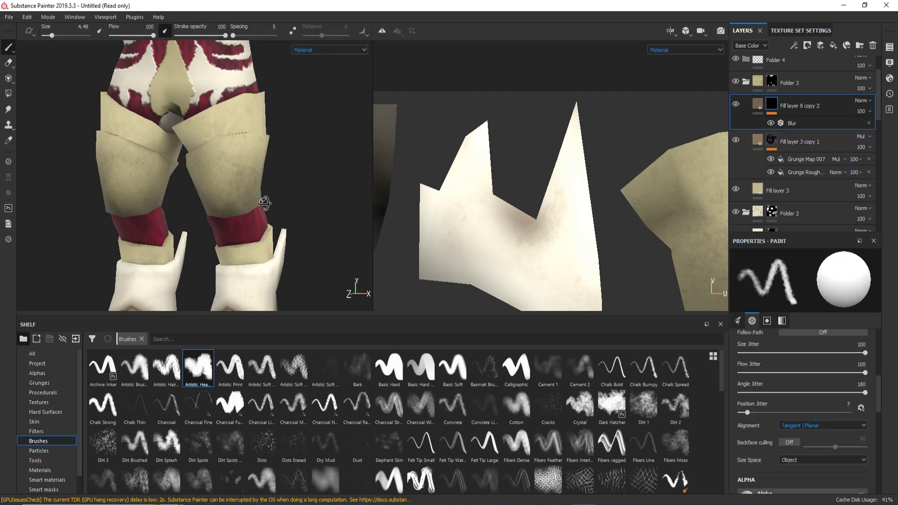
scroll(264, 202, up, 3)
Paint blurred grime over the knees, legs and cloth flaps.
alt+drag(264, 202, 252, 262)
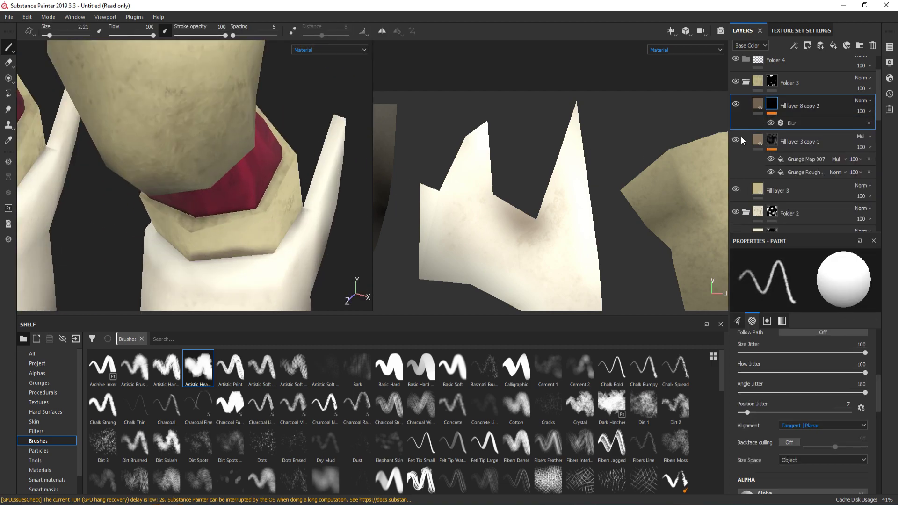
click(791, 123)
click(601, 159)
mouse_move(201, 265)
alt+mouse_down()
mouse_move(271, 221)
mouse_move(196, 250)
mouse_move(199, 231)
mouse_move(262, 236)
mouse_move(250, 267)
mouse_move(291, 234)
alt+mouse_up()
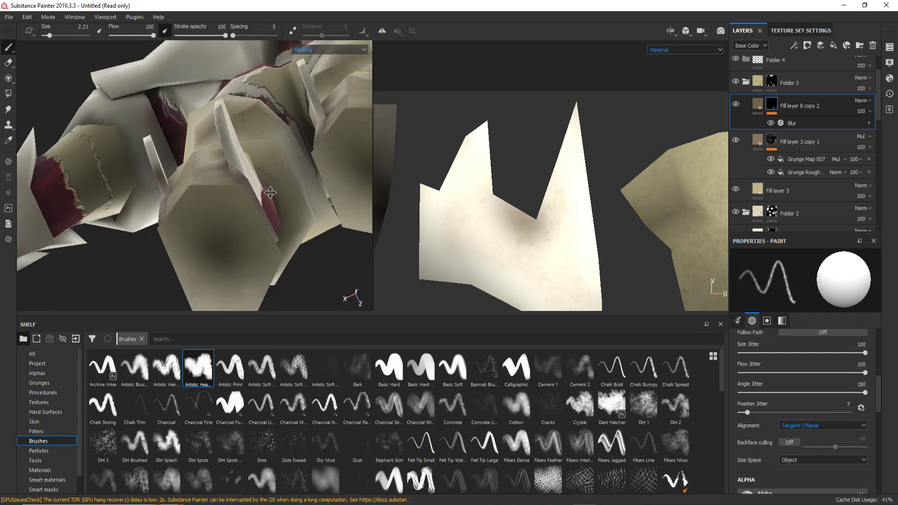
mouse_move(243, 208)
alt+mouse_down()
mouse_move(271, 218)
mouse_move(195, 250)
mouse_move(200, 216)
mouse_move(243, 222)
mouse_move(219, 137)
alt+mouse_up()
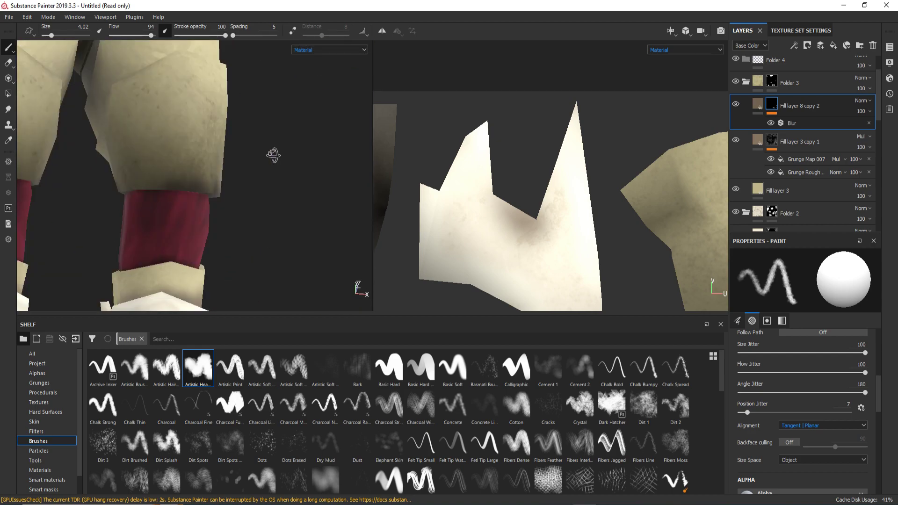
mouse_move(218, 137)
alt+mouse_down()
mouse_move(186, 200)
mouse_move(170, 161)
mouse_move(236, 190)
mouse_move(201, 236)
mouse_move(249, 202)
mouse_move(215, 187)
mouse_move(230, 176)
mouse_move(175, 206)
alt+mouse_up()
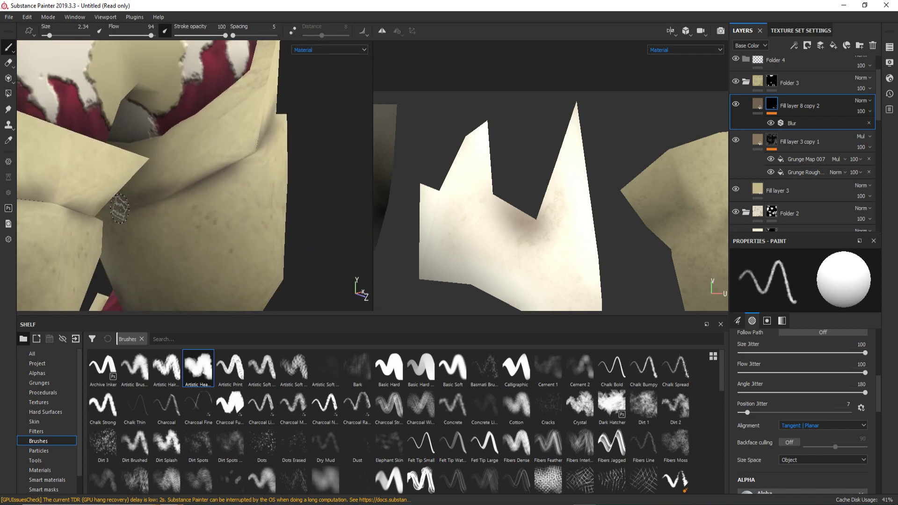
mouse_move(119, 209)
alt+mouse_down()
mouse_move(268, 181)
mouse_move(193, 221)
alt+mouse_up()
mouse_move(123, 182)
alt+mouse_down()
mouse_move(144, 185)
mouse_move(122, 210)
mouse_move(139, 230)
mouse_move(134, 220)
mouse_move(211, 201)
mouse_move(297, 208)
mouse_move(188, 236)
mouse_move(181, 253)
mouse_move(243, 187)
mouse_move(273, 136)
mouse_move(188, 225)
mouse_move(141, 168)
alt+mouse_up()
Paint grime around the collar beneath the red sleeve.
key(f)
scroll(188, 236, up, 5)
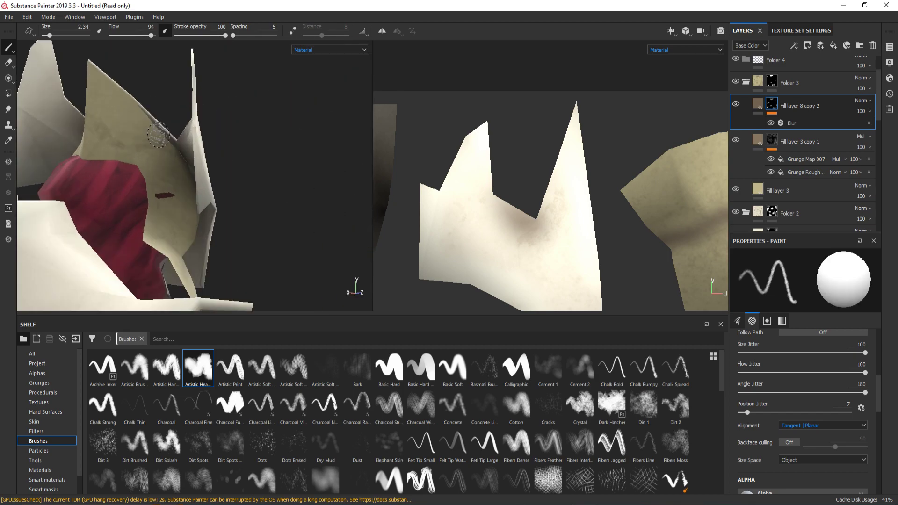
scroll(118, 139, up, 3)
alt+drag(100, 119, 126, 197)
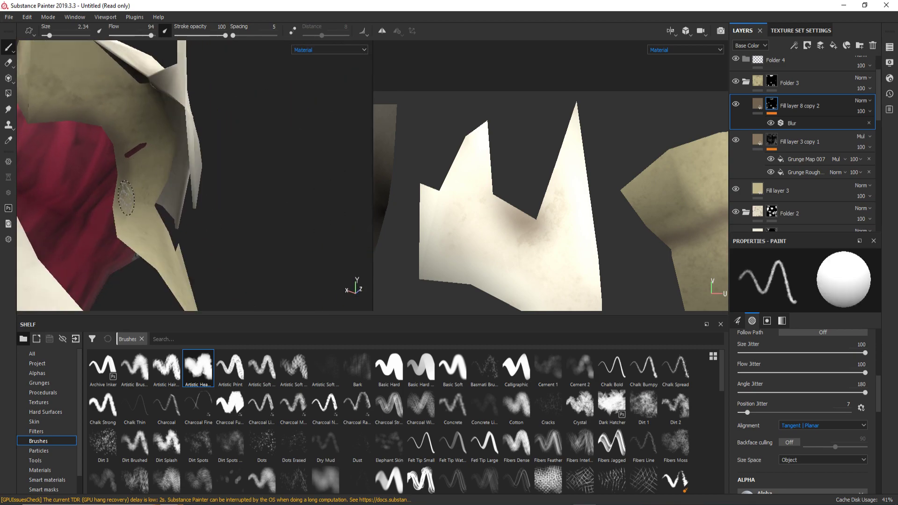
alt+drag(170, 166, 196, 178)
scroll(196, 178, down, 5)
scroll(196, 178, up, 4)
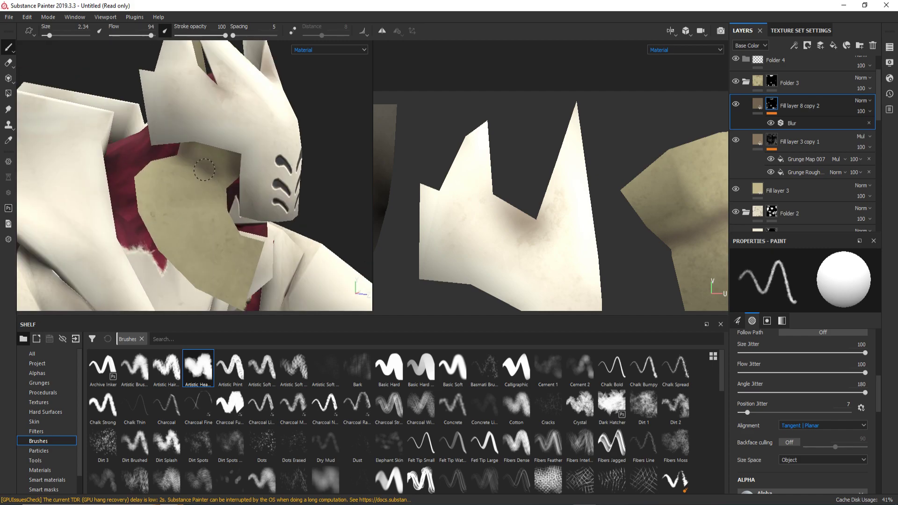
scroll(196, 178, down, 4)
alt+drag(191, 214, 220, 196)
scroll(253, 176, up, 5)
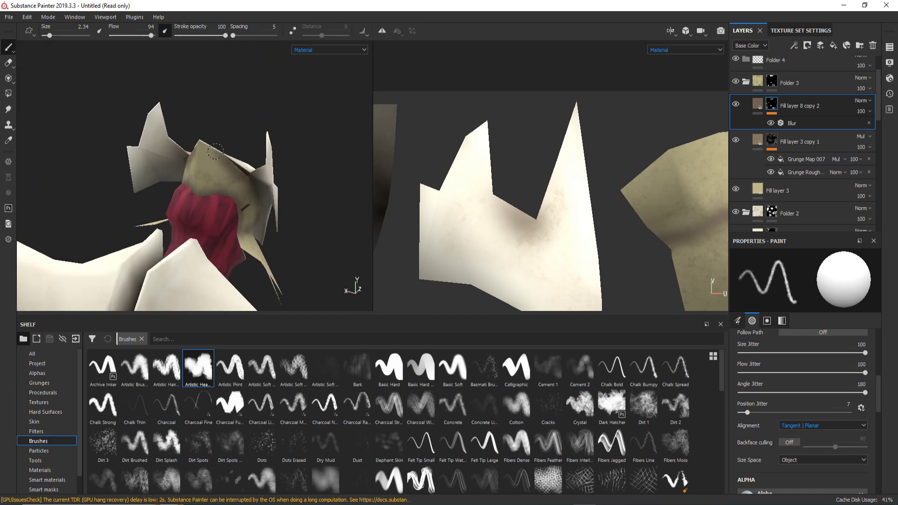
scroll(274, 179, down, 5)
scroll(150, 211, up, 6)
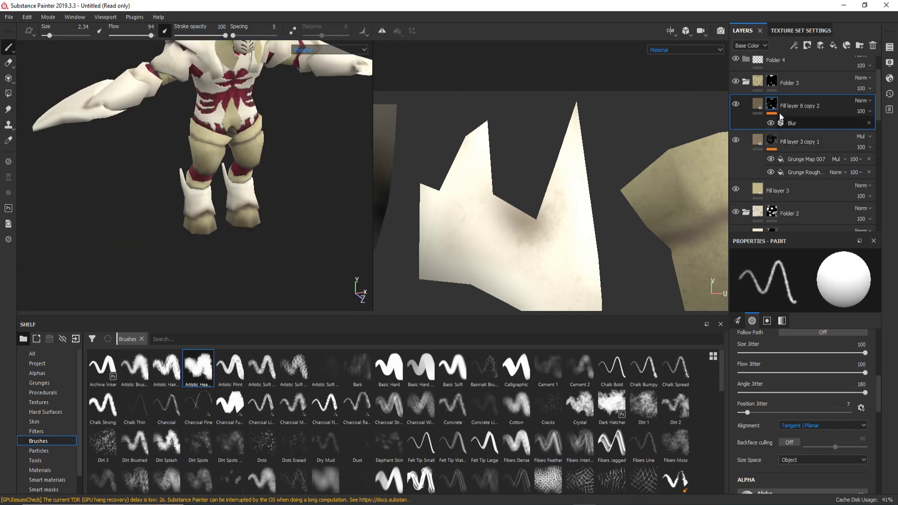
Adjust the grime layer's Blur intensity to 1.59 and reselect the layer.
click(791, 123)
drag(752, 323, 754, 320)
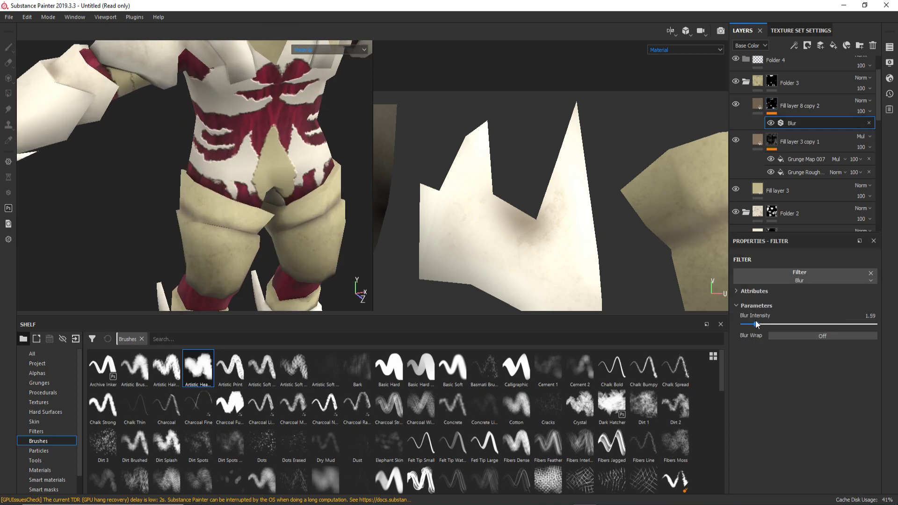
scroll(793, 201, down, 2)
click(803, 180)
Duplicate the grime layer, reset its mask to black and make it pale yellow-tan.
key(ctrl+d)
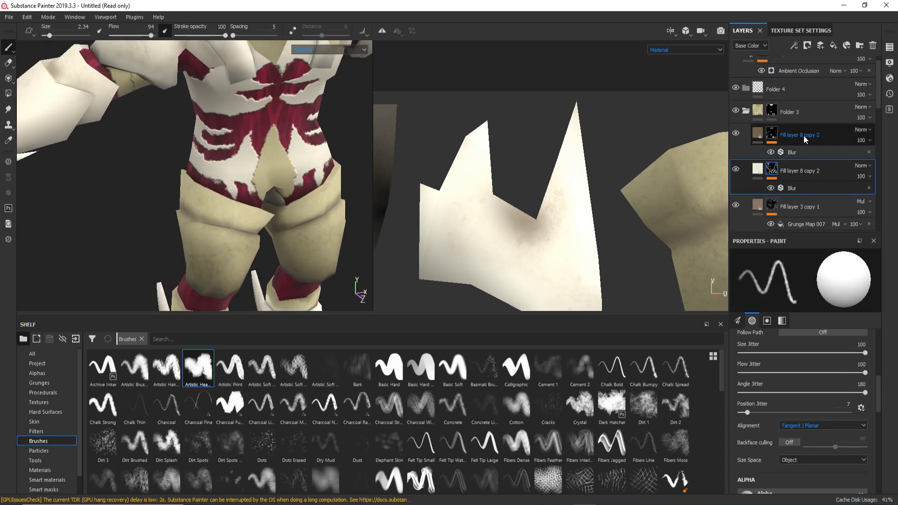
right_click(790, 138)
click(803, 355)
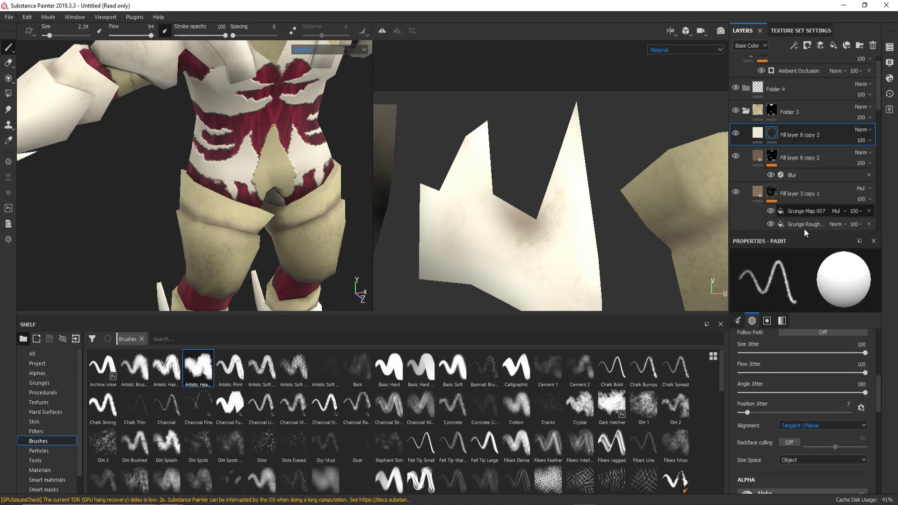
click(790, 197)
scroll(790, 197, down, 1)
click(802, 356)
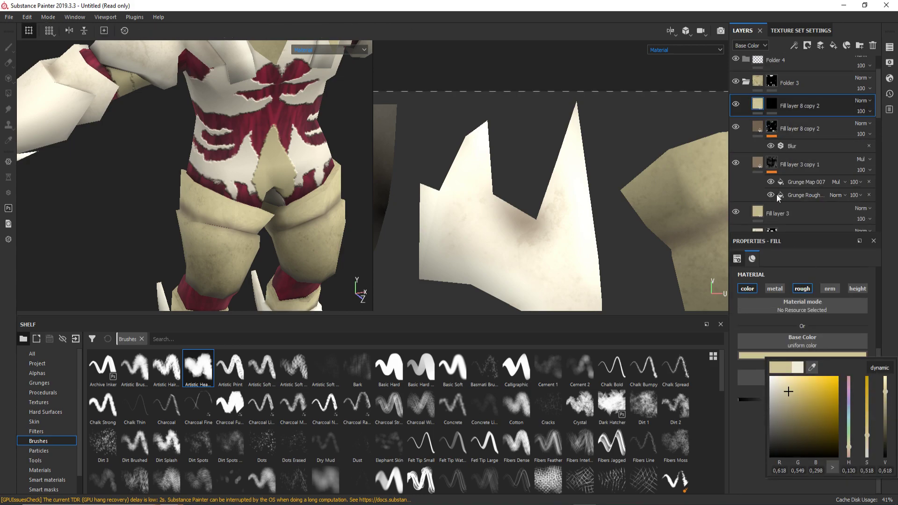
Add a Blur filter to the highlight duplicate's mask and select the mask.
right_click(777, 99)
click(813, 331)
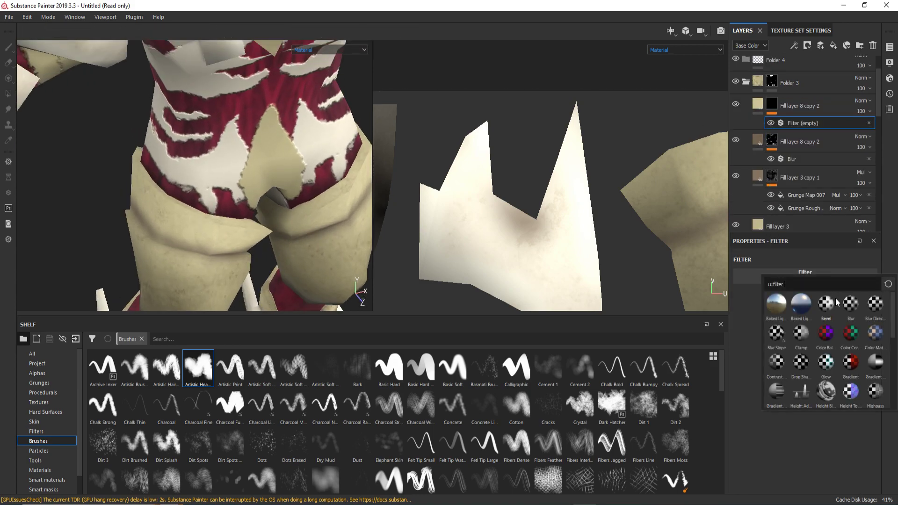
click(850, 304)
click(769, 105)
scroll(115, 197, up, 2)
scroll(135, 168, up, 2)
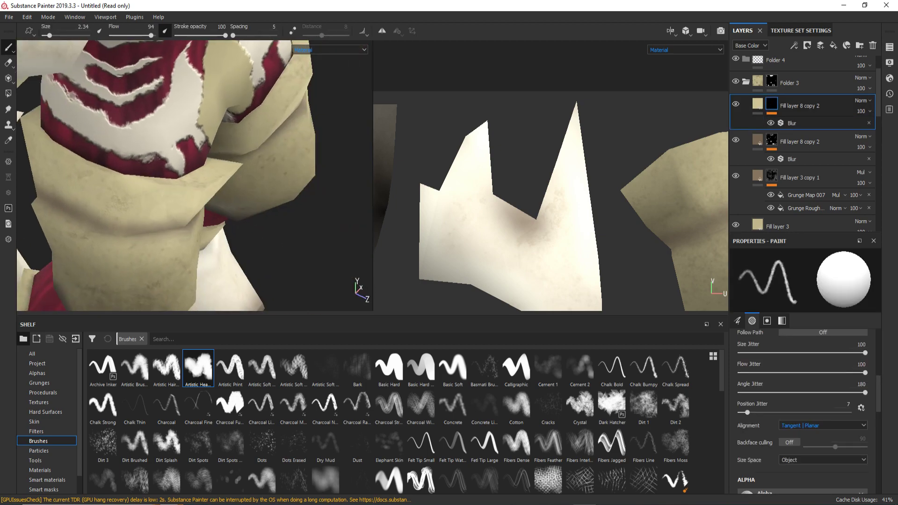
alt+drag(157, 197, 154, 223)
mouse_move(239, 221)
alt+mouse_down()
mouse_move(161, 201)
mouse_move(196, 186)
mouse_move(169, 189)
mouse_move(140, 220)
mouse_move(122, 178)
alt+mouse_up()
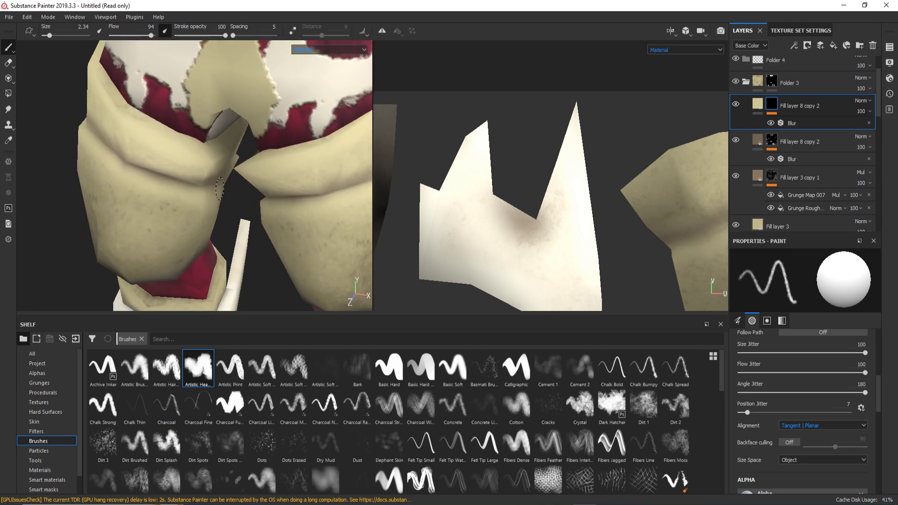
Set the cream highlight layer's blend mode to Lighten.
click(862, 101)
click(795, 180)
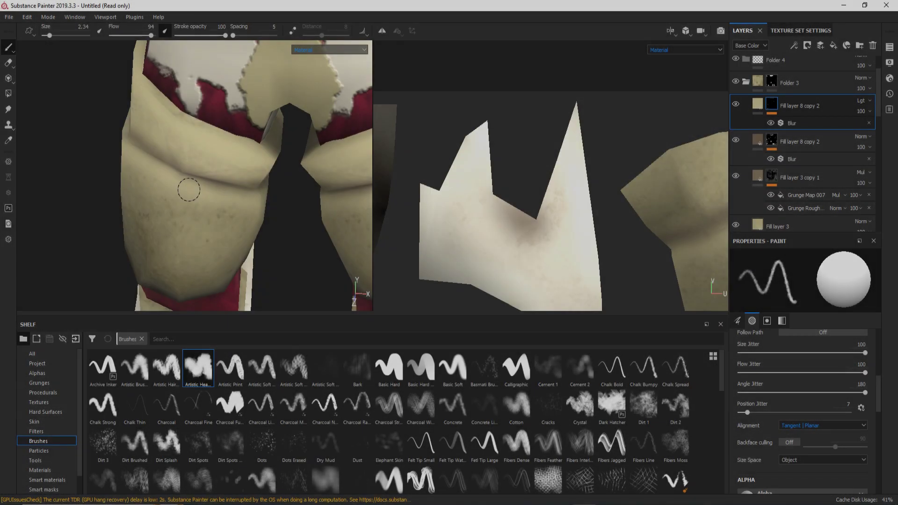
mouse_move(261, 192)
alt+mouse_down()
mouse_move(322, 189)
mouse_move(174, 256)
alt+mouse_up()
mouse_move(164, 198)
alt+mouse_down()
mouse_move(286, 114)
mouse_move(318, 116)
alt+mouse_up()
scroll(562, 199, up, 2)
scroll(562, 200, up, 2)
scroll(562, 199, up, 1)
scroll(566, 187, up, 1)
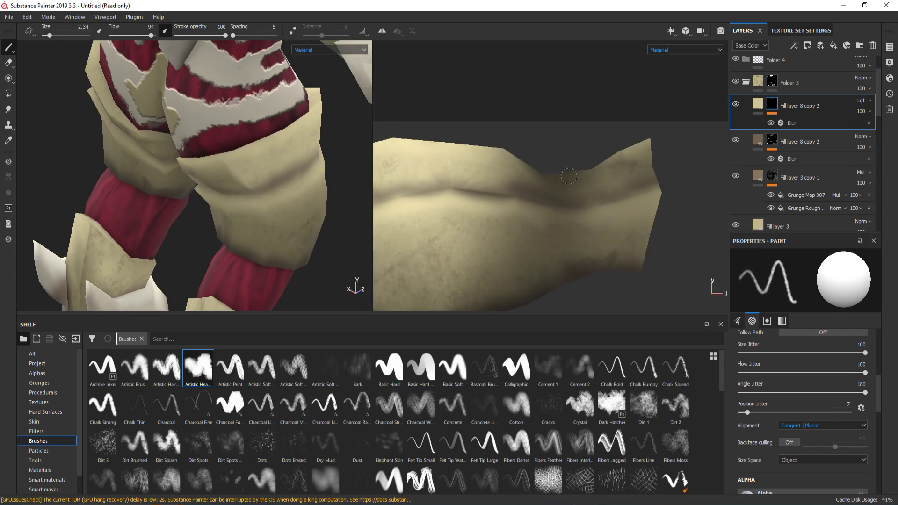
scroll(570, 175, up, 1)
key(f)
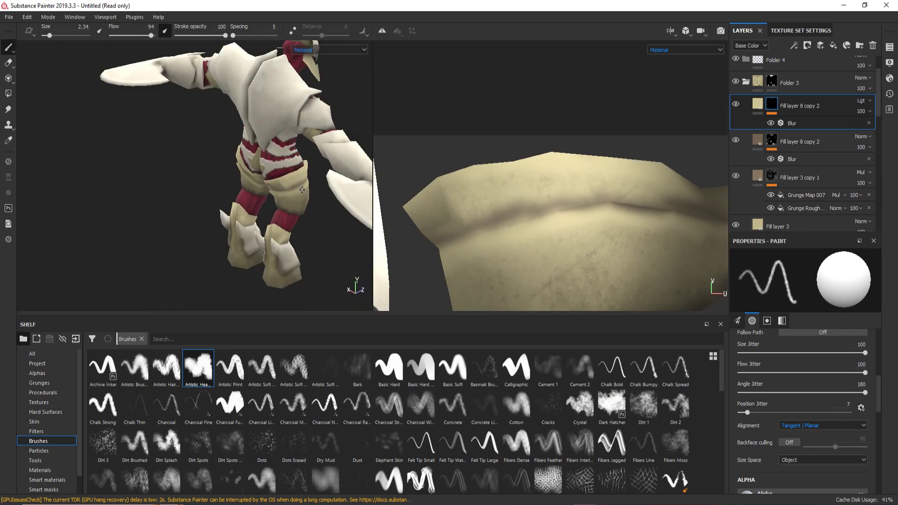
scroll(571, 185, up, 3)
scroll(571, 184, up, 2)
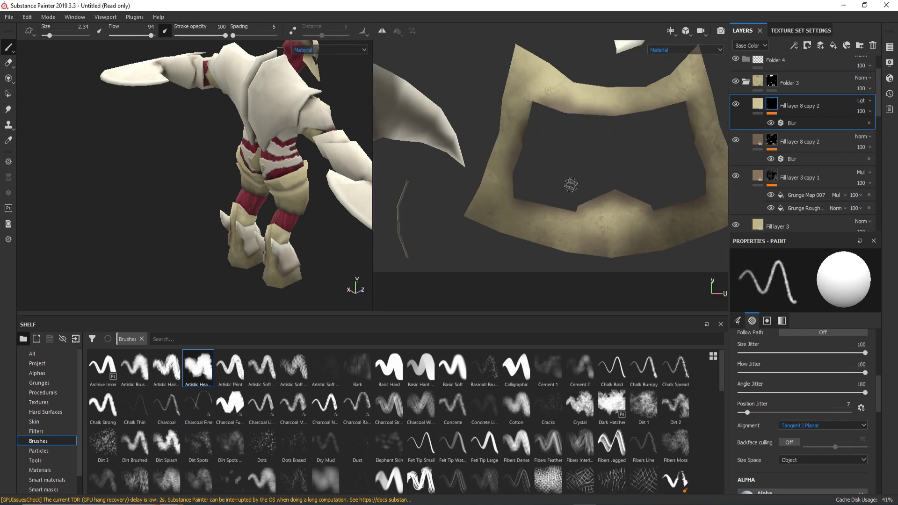
scroll(276, 221, up, 1)
Raise the highlight layer's Blur intensity from 0.28 to 1.31.
middle_drag(563, 79, 570, 122)
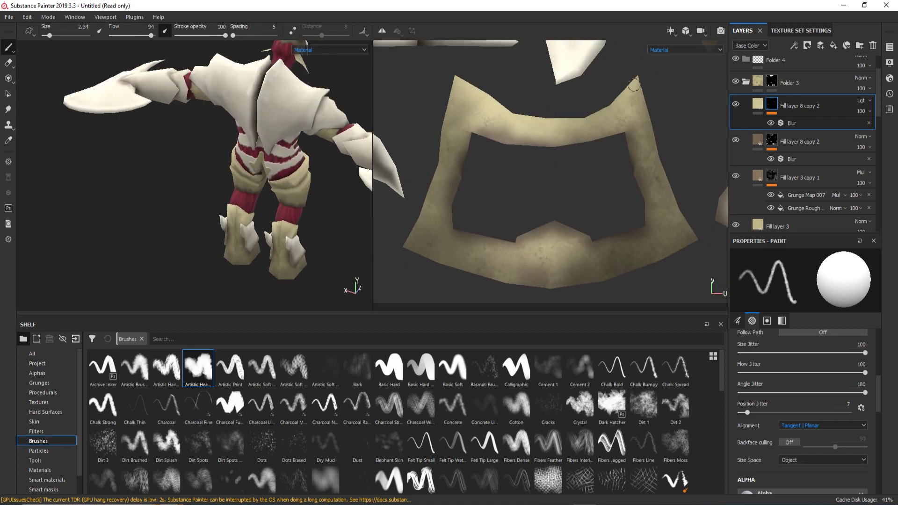
scroll(231, 194, up, 3)
scroll(231, 194, up, 3)
scroll(455, 248, up, 2)
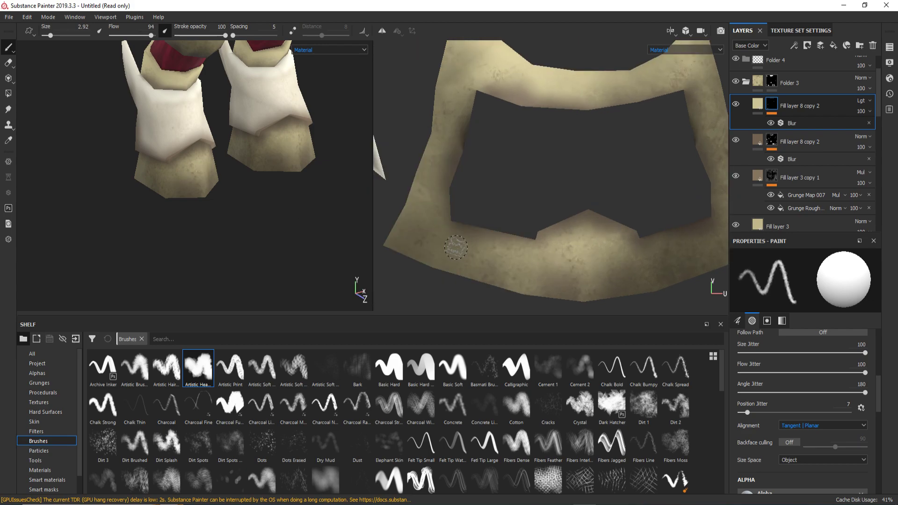
scroll(507, 262, up, 2)
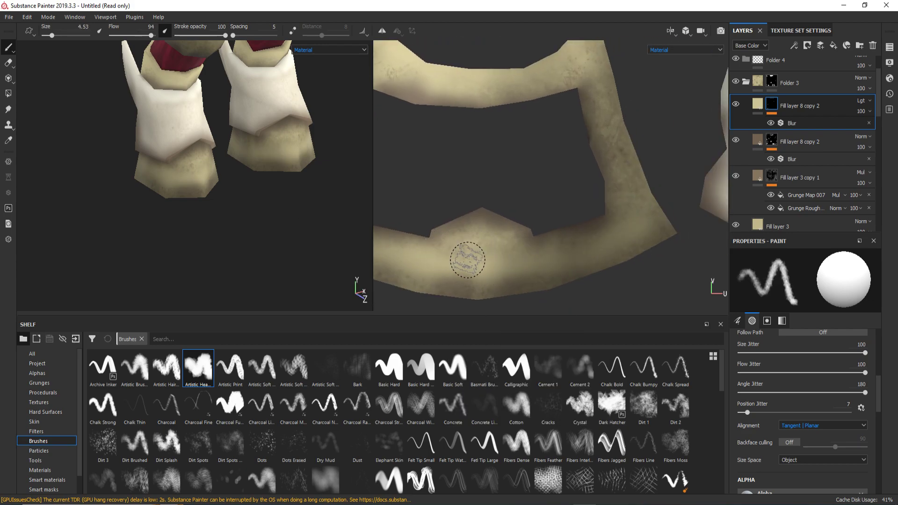
scroll(201, 207, down, 3)
alt+drag(201, 207, 140, 187)
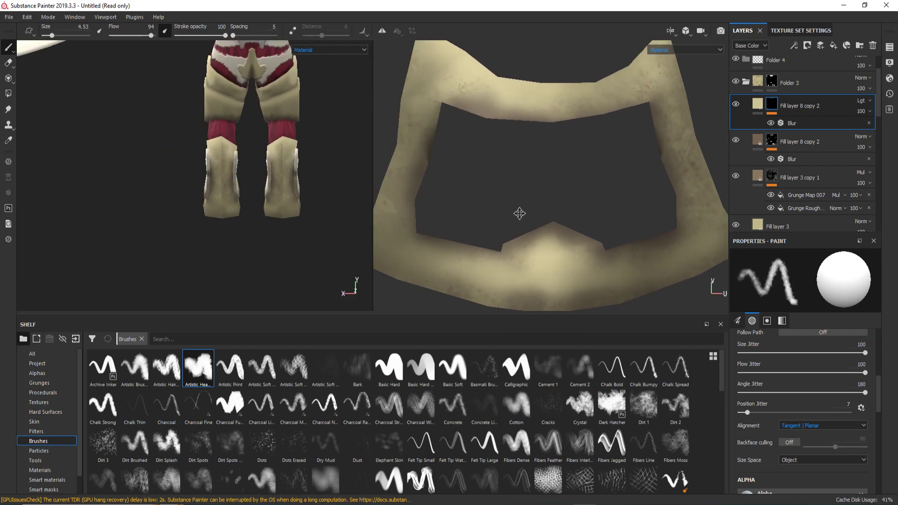
scroll(519, 213, up, 2)
scroll(191, 207, up, 2)
alt+drag(192, 207, 215, 195)
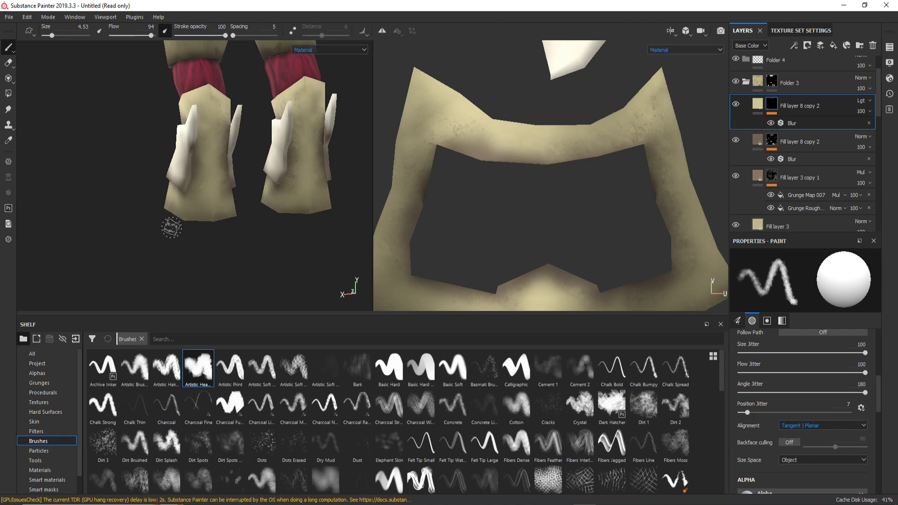
alt+drag(172, 227, 224, 224)
click(791, 123)
drag(744, 324, 752, 324)
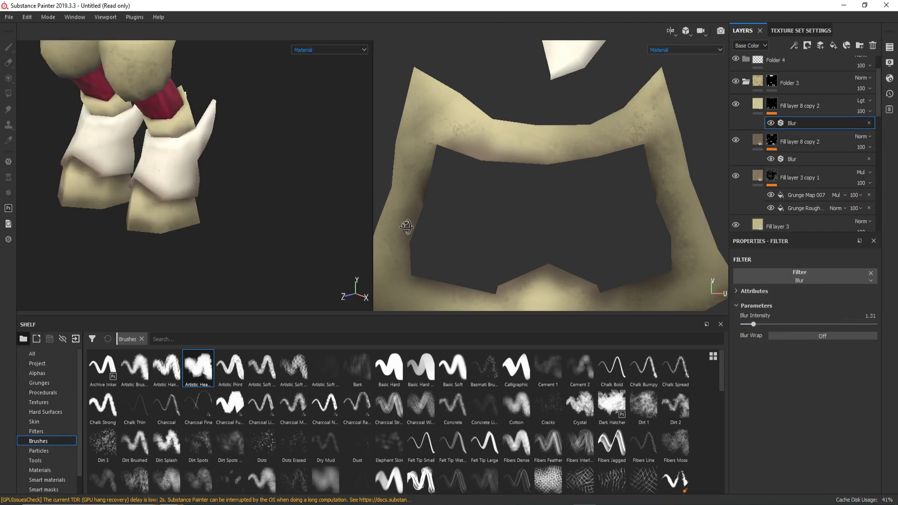
Move Fill layer 8 copy 3 below Folder 1, above Fill layer 3 copy 2.
scroll(255, 186, down, 5)
scroll(255, 186, up, 1)
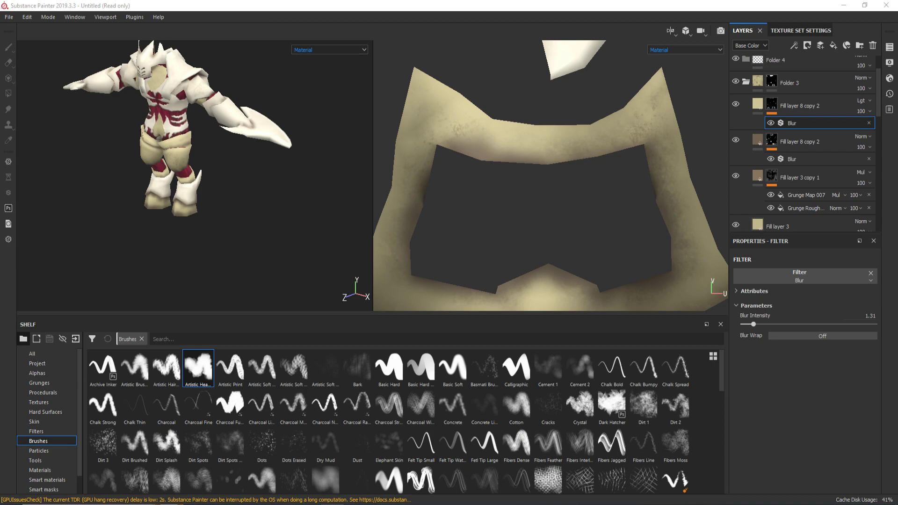
scroll(234, 187, up, 2)
alt+drag(224, 197, 250, 198)
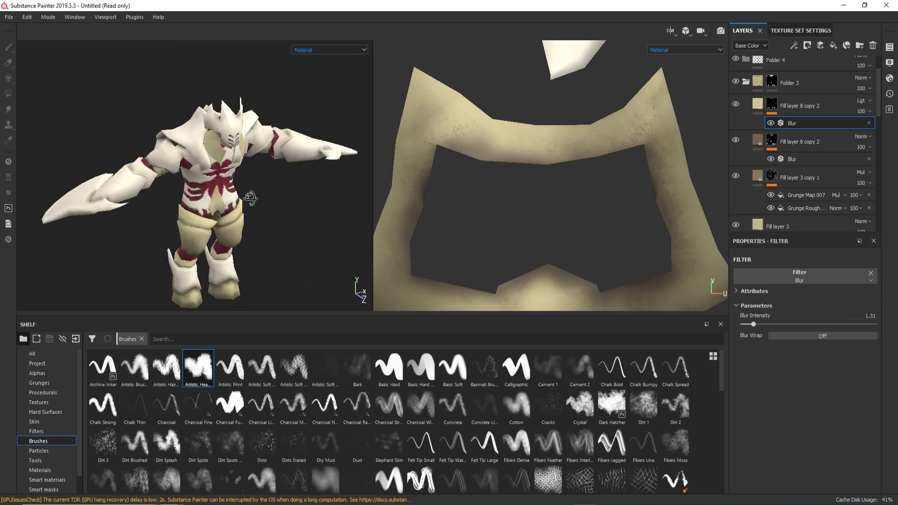
click(771, 111)
scroll(501, 137, down, 2)
scroll(501, 137, down, 3)
scroll(410, 95, up, 5)
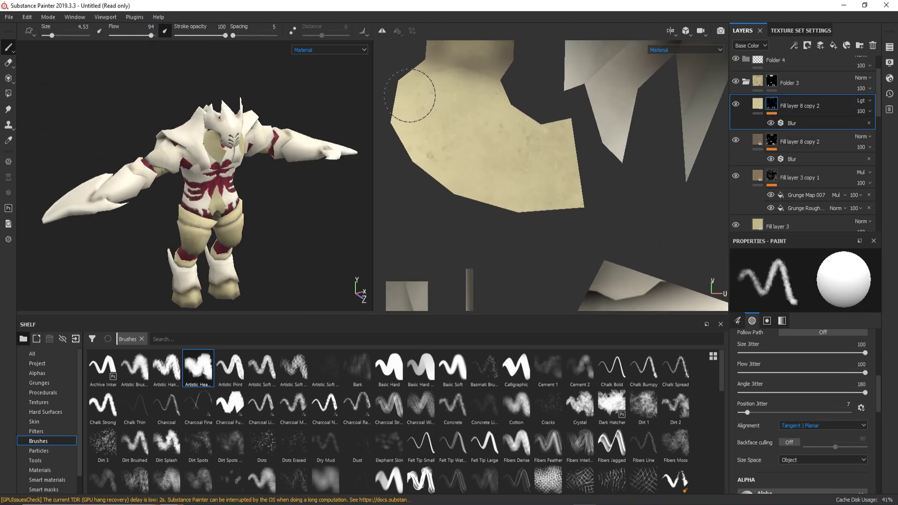
scroll(508, 169, down, 2)
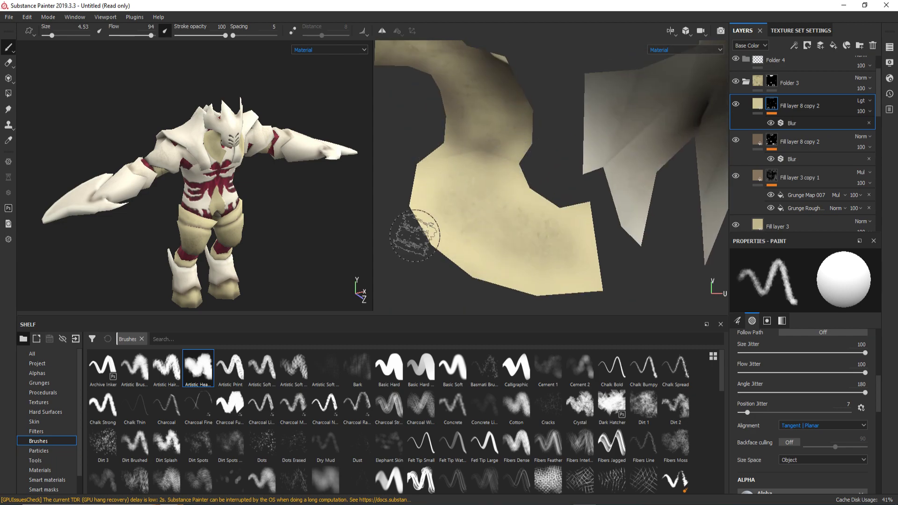
mouse_move(300, 209)
alt+mouse_down()
mouse_move(261, 207)
mouse_move(460, 180)
mouse_move(404, 173)
alt+mouse_up()
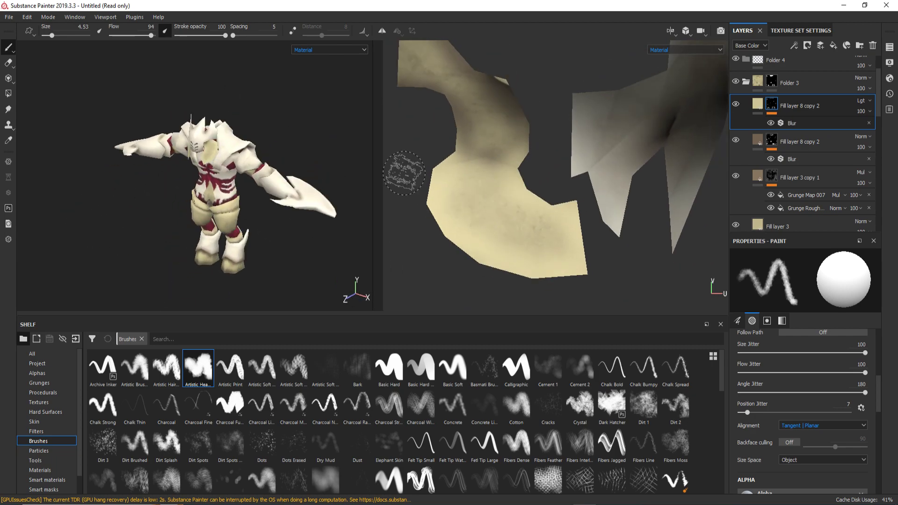
mouse_move(795, 105)
mouse_down()
mouse_move(799, 218)
mouse_move(815, 193)
mouse_up()
Set Fill layer 8 copy 3 to Normal blending and clear its mask to black.
key(f)
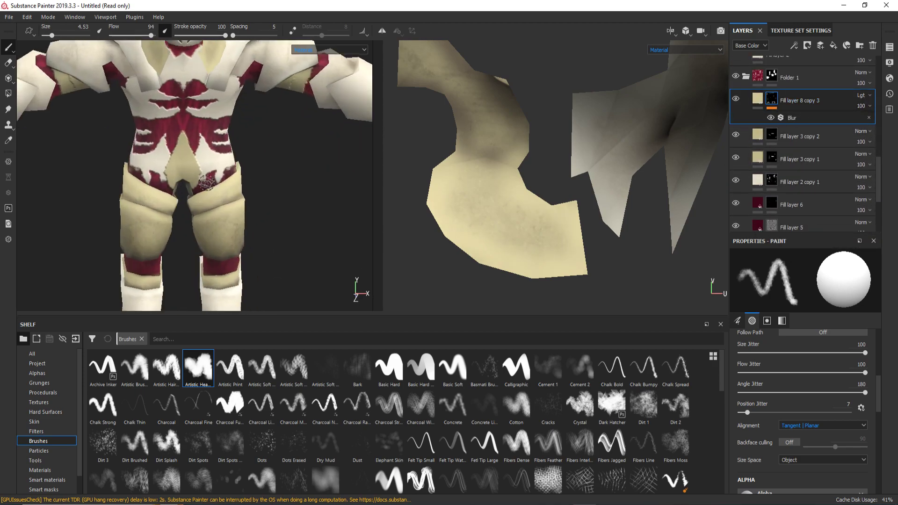
drag(780, 117, 809, 210)
click(802, 356)
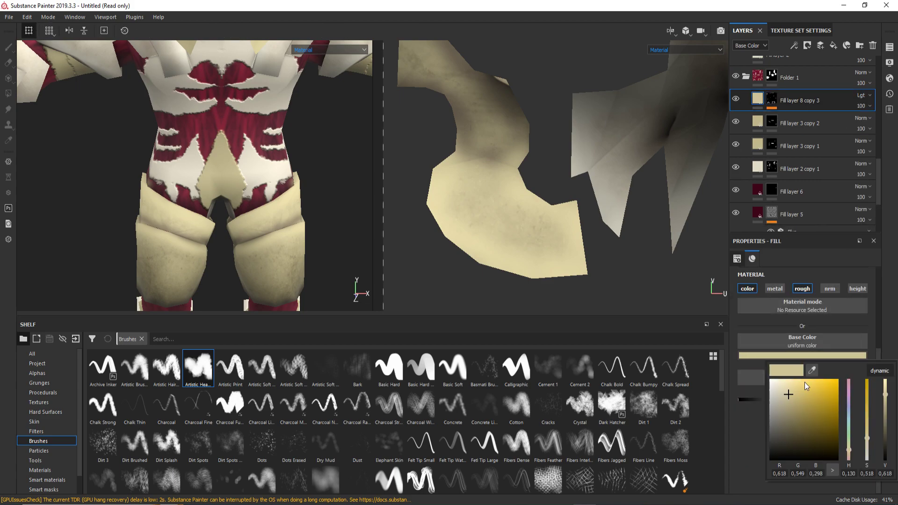
click(772, 98)
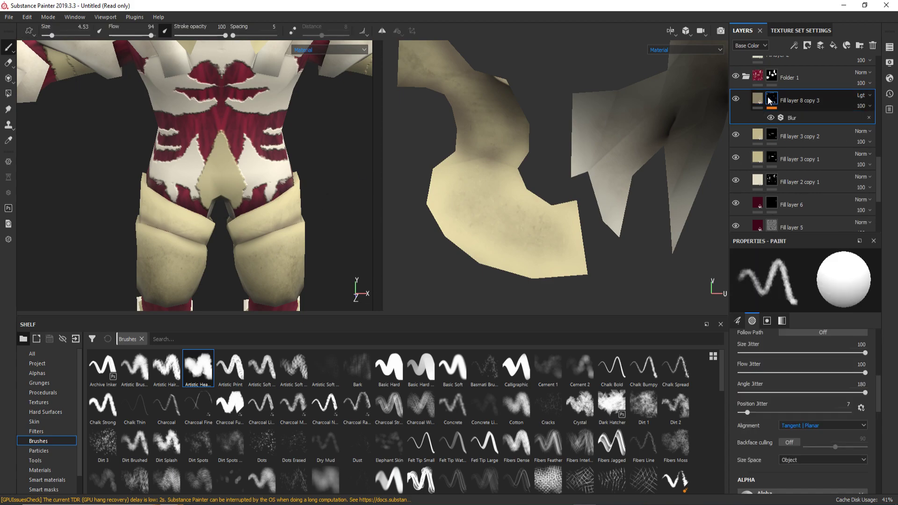
right_click(769, 97)
click(816, 195)
click(863, 95)
right_click(771, 99)
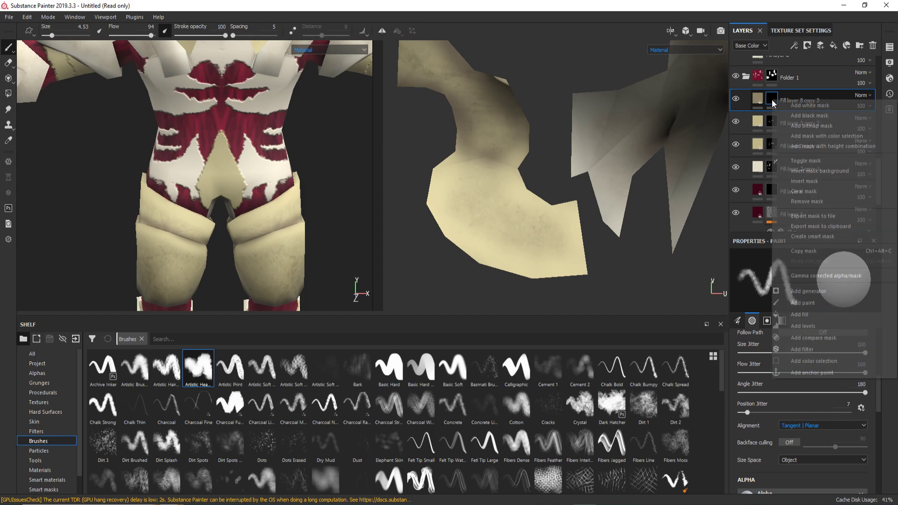
key(Escape)
Eyedrop the dark red of the crimson markings into the copy's Base Color.
alt+drag(262, 141, 251, 181)
scroll(241, 229, up, 2)
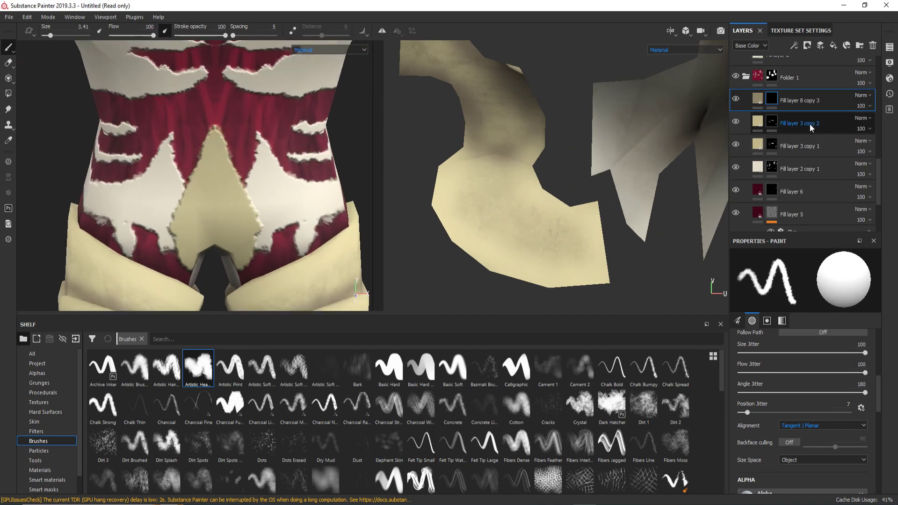
scroll(171, 182, up, 2)
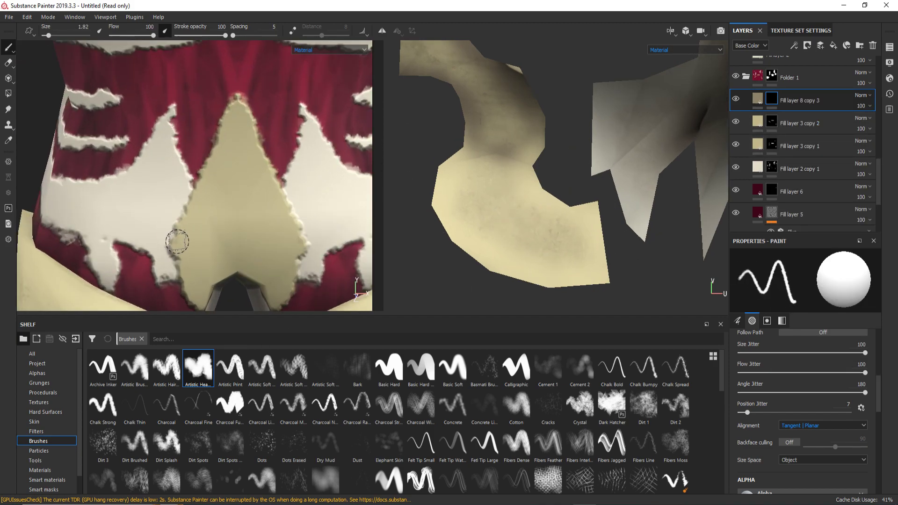
click(757, 99)
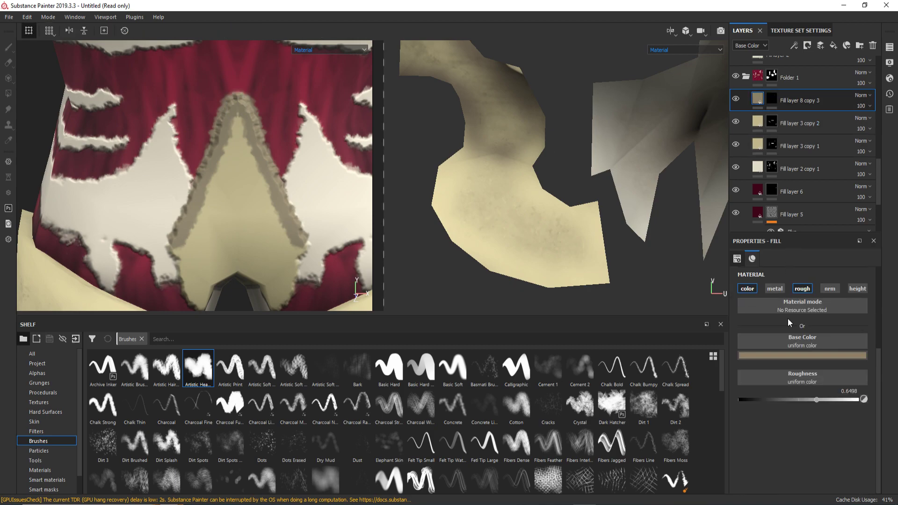
click(802, 355)
click(758, 186)
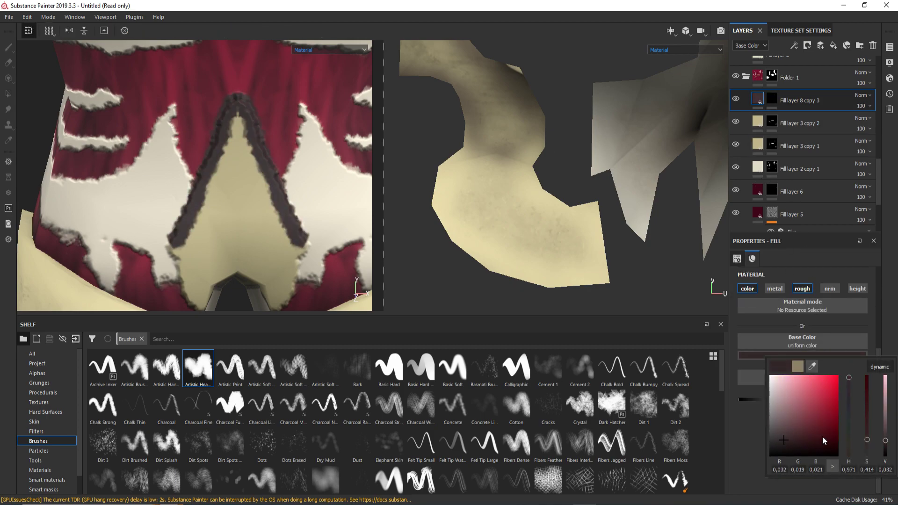
Add a Blur filter to the copy's mask and ready the brush over the red-and-white garment.
click(772, 99)
right_click(772, 99)
click(802, 347)
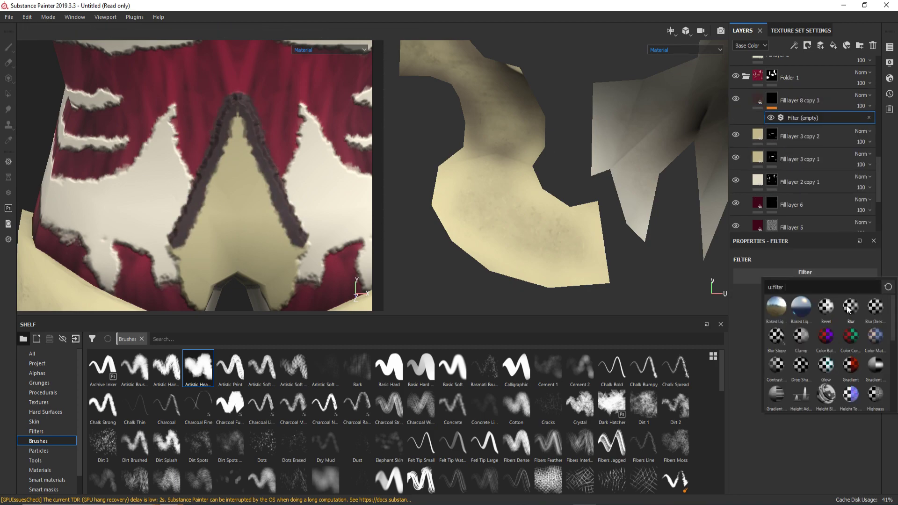
click(759, 325)
key(1)
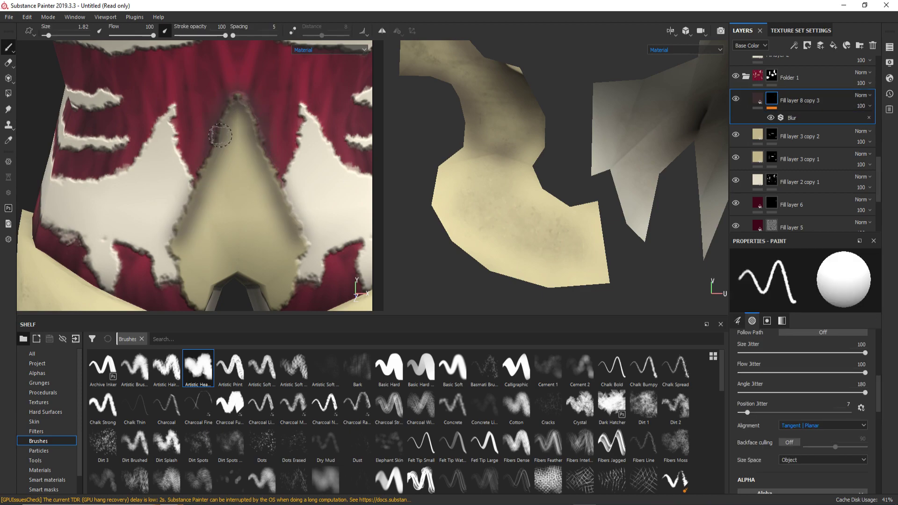
alt+middle_drag(220, 136, 254, 111)
alt+drag(229, 167, 264, 184)
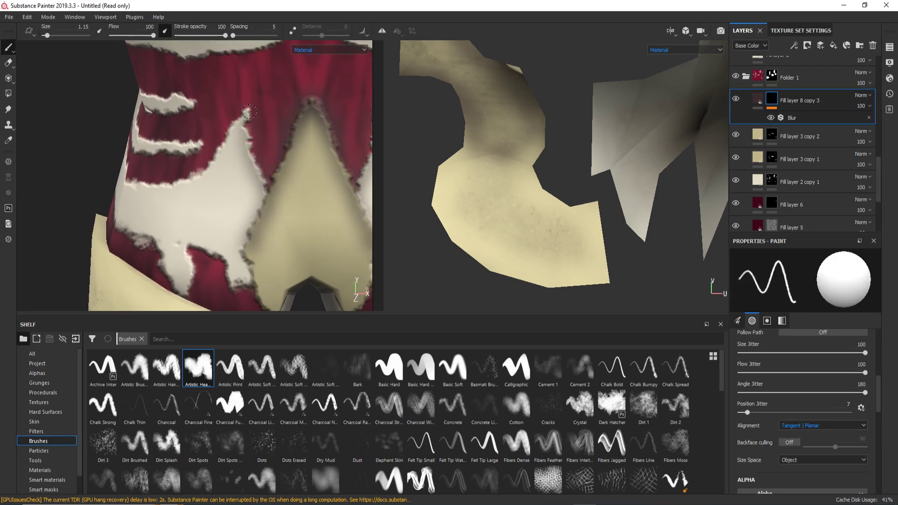
alt+drag(249, 111, 235, 180)
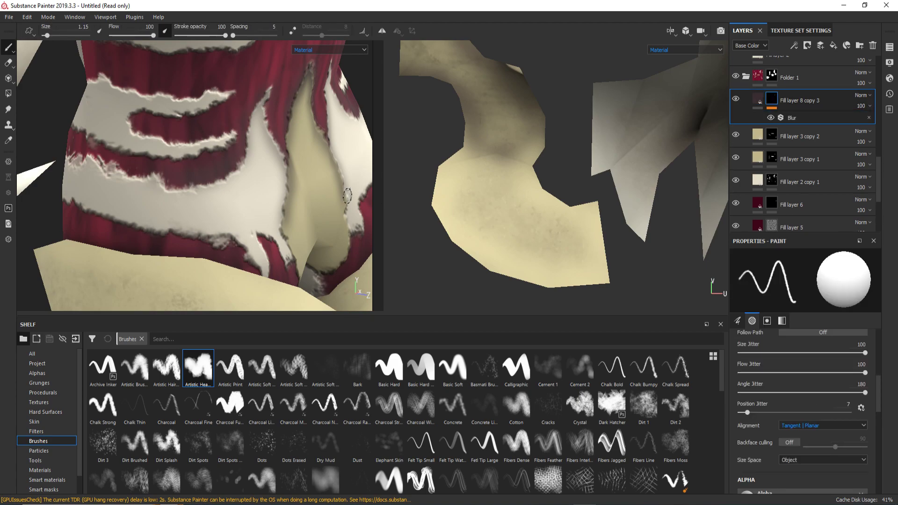
scroll(457, 180, up, 5)
middle_drag(445, 98, 484, 135)
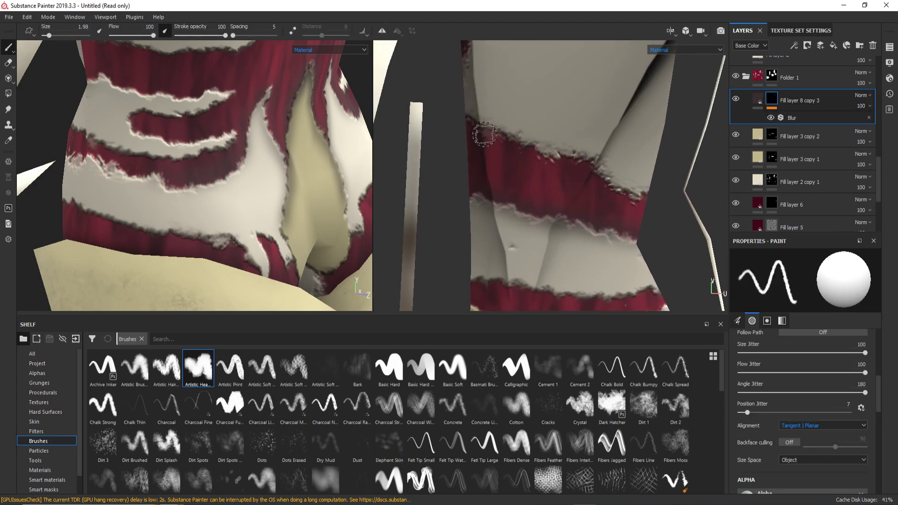
mouse_move(644, 200)
middle_down()
mouse_move(536, 110)
mouse_move(601, 136)
middle_up()
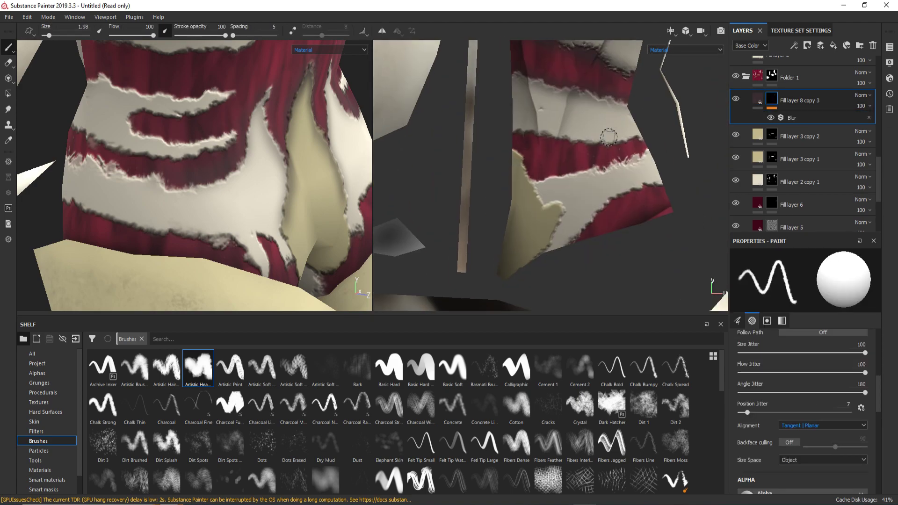
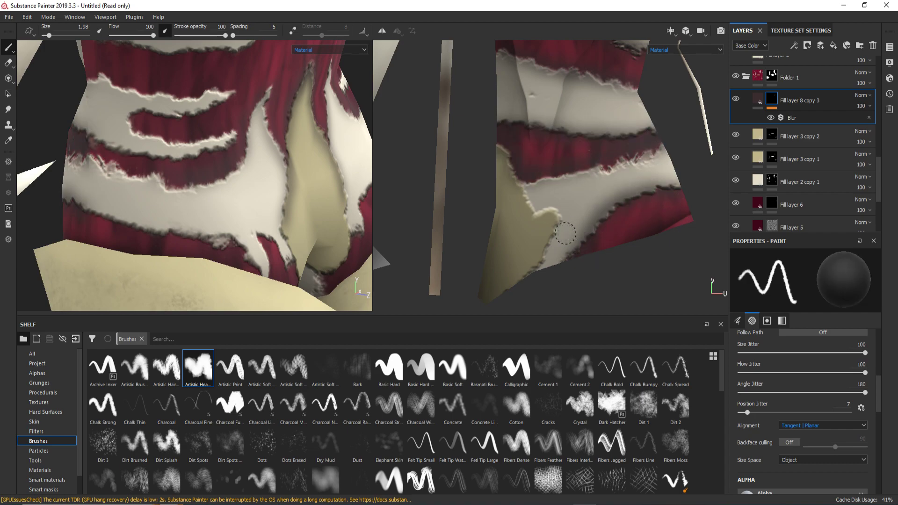
Inspect the red strip, then lower the torn-edge layer's blur intensity to 1.08.
scroll(535, 269, up, 2)
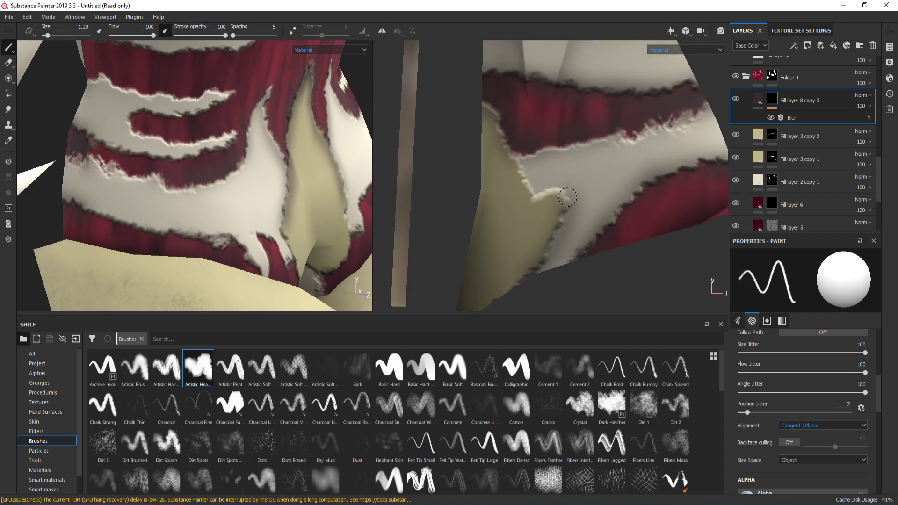
scroll(567, 196, down, 2)
scroll(522, 182, down, 2)
scroll(522, 183, down, 2)
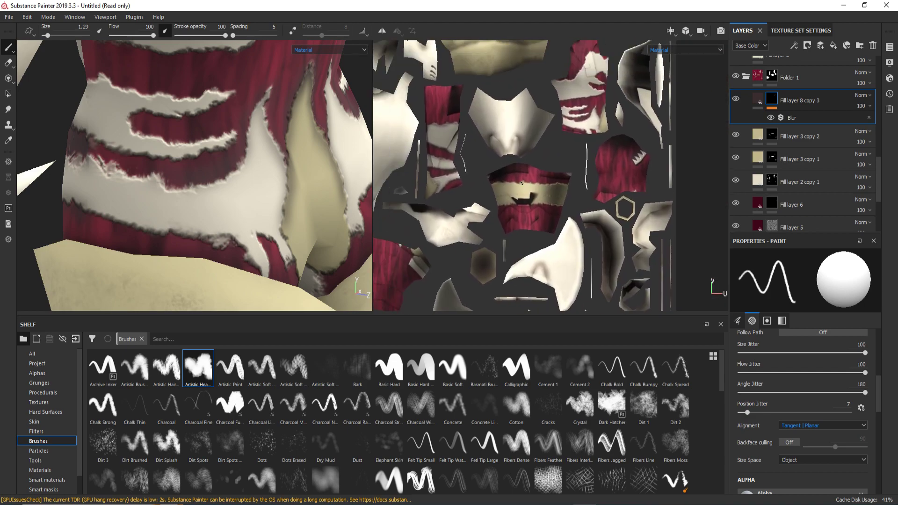
scroll(522, 183, up, 4)
middle_drag(513, 183, 497, 222)
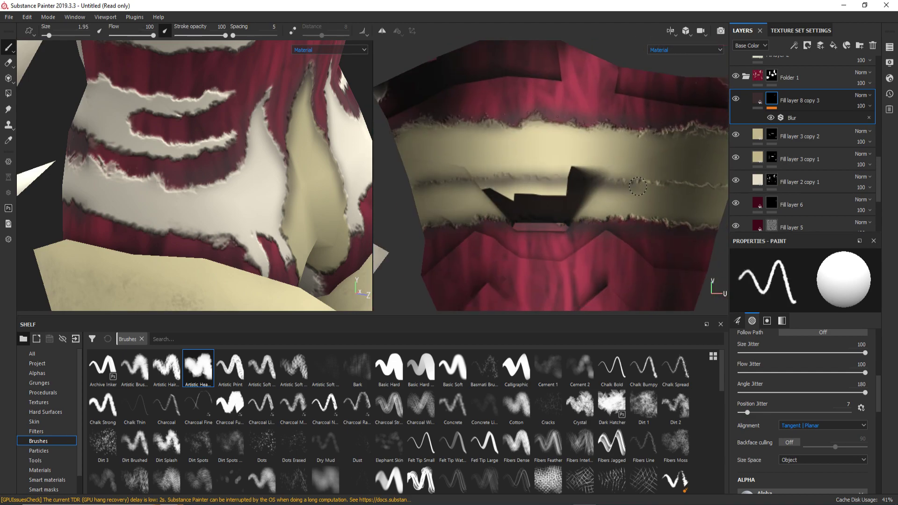
scroll(637, 186, down, 2)
scroll(637, 186, down, 1)
scroll(637, 186, down, 1)
scroll(637, 186, down, 2)
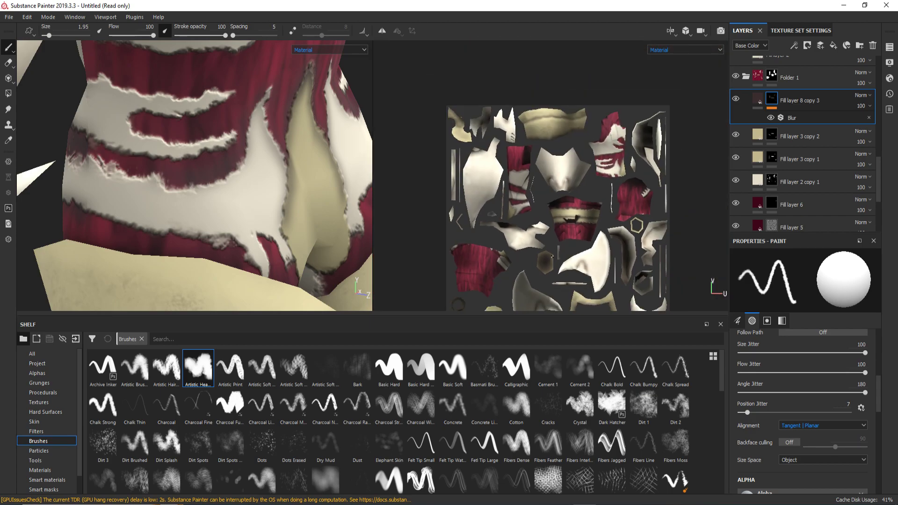
middle_drag(637, 262, 641, 112)
mouse_move(260, 200)
alt+mouse_down()
mouse_move(200, 175)
mouse_move(267, 157)
mouse_move(256, 203)
alt+mouse_up()
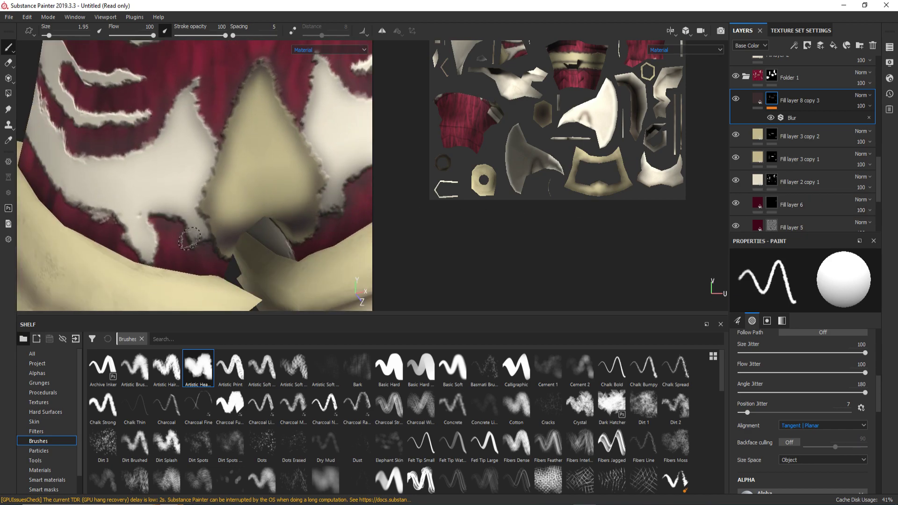
alt+drag(159, 237, 135, 241)
scroll(399, 157, up, 1)
scroll(400, 158, up, 3)
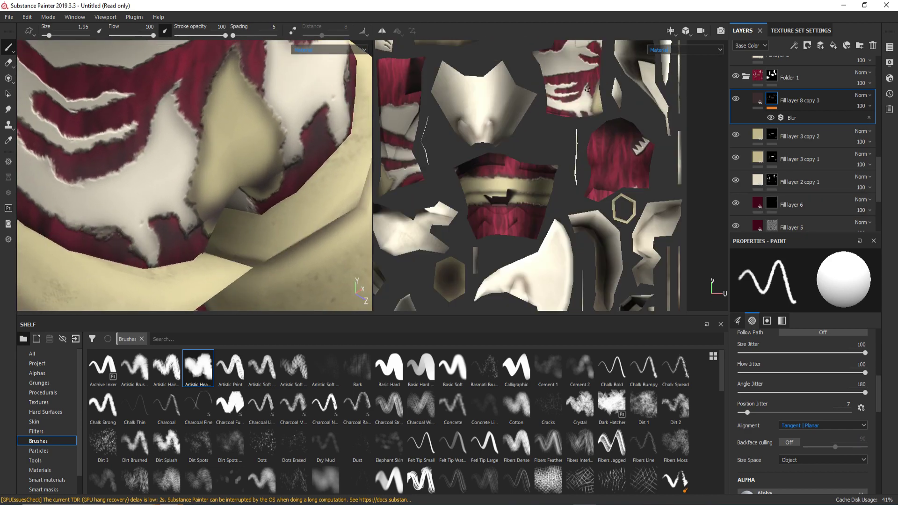
scroll(400, 158, up, 3)
scroll(514, 225, up, 2)
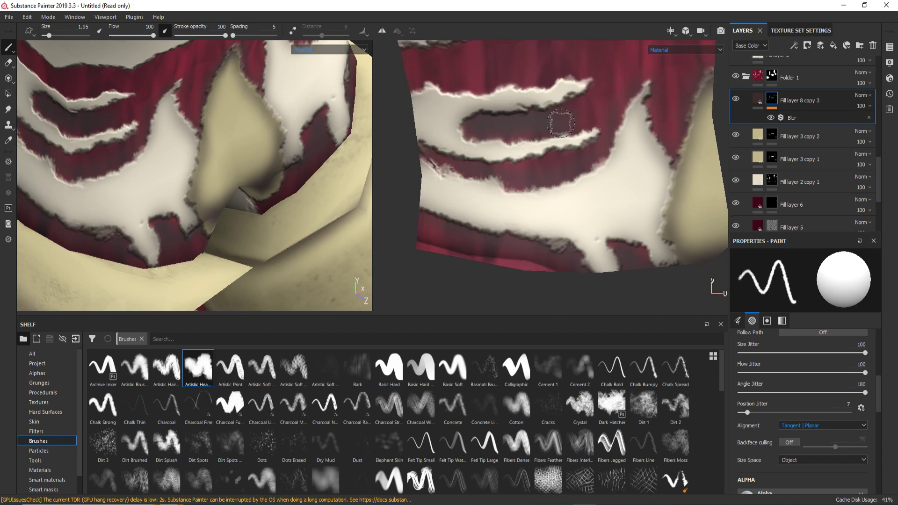
scroll(561, 123, up, 2)
scroll(560, 123, up, 2)
scroll(610, 83, up, 2)
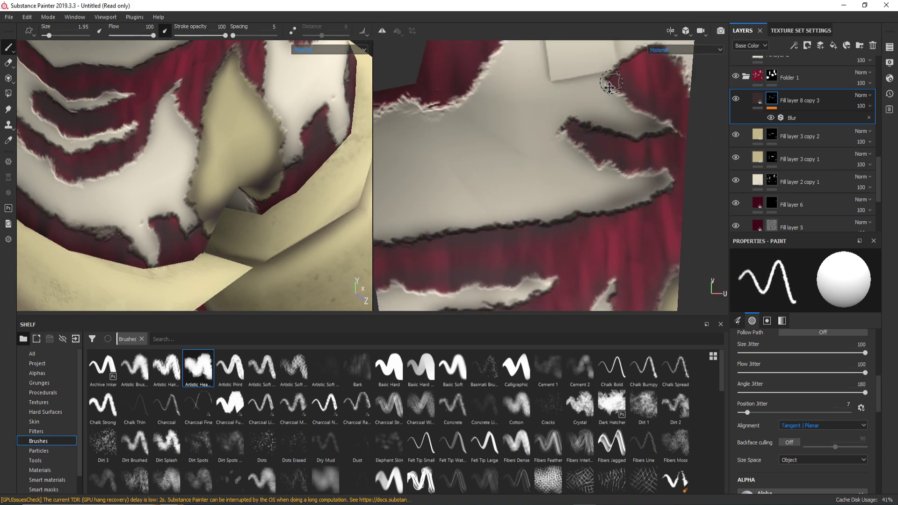
middle_drag(610, 83, 604, 200)
scroll(556, 228, up, 1)
scroll(538, 236, up, 1)
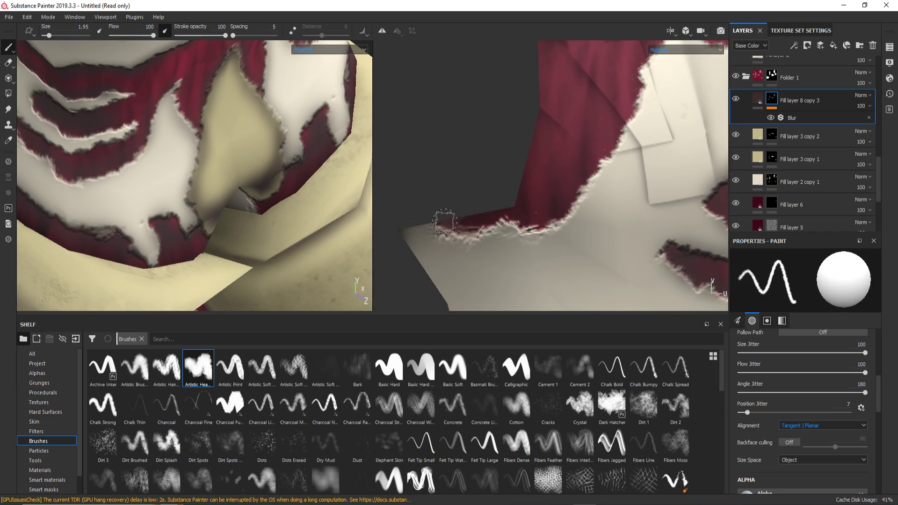
scroll(521, 245, up, 1)
scroll(678, 166, down, 2)
scroll(584, 140, down, 2)
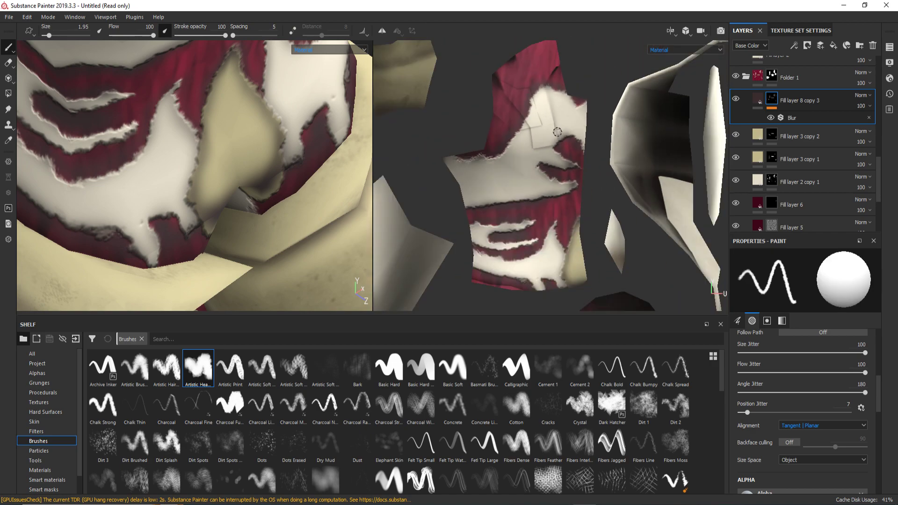
key(f)
click(780, 119)
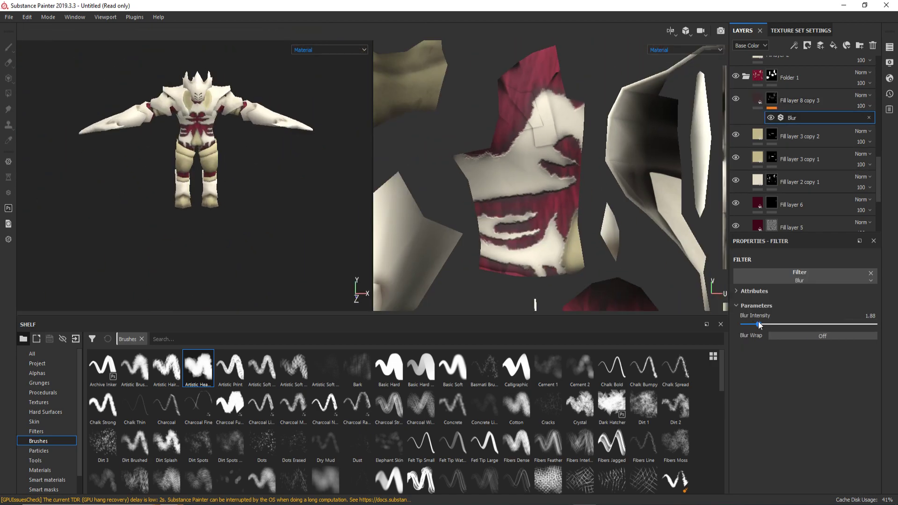
drag(758, 324, 753, 326)
Duplicate the red torn-edge fill layer and give the copy a beige base colour sampled from the cream layer.
click(795, 100)
key(ctrl+d)
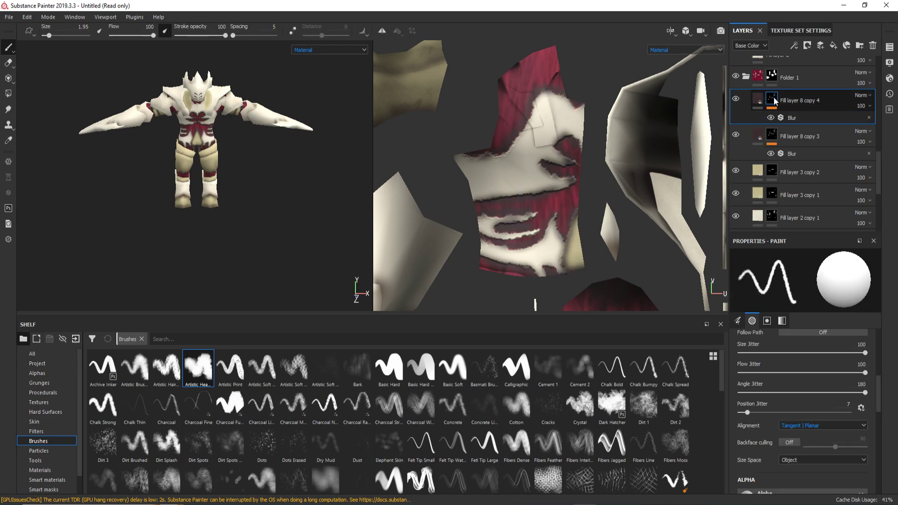
click(802, 356)
click(811, 370)
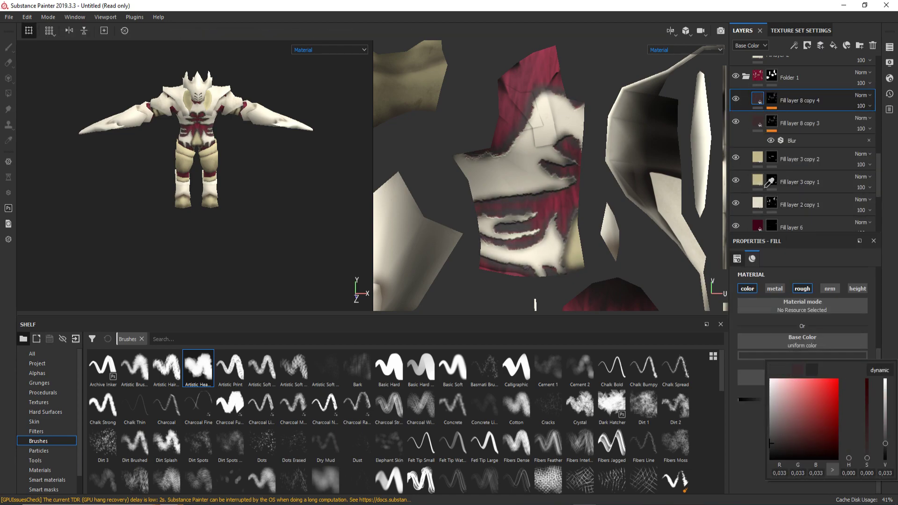
click(759, 196)
Give the copy a black mask and Linear dodge blending.
right_click(772, 100)
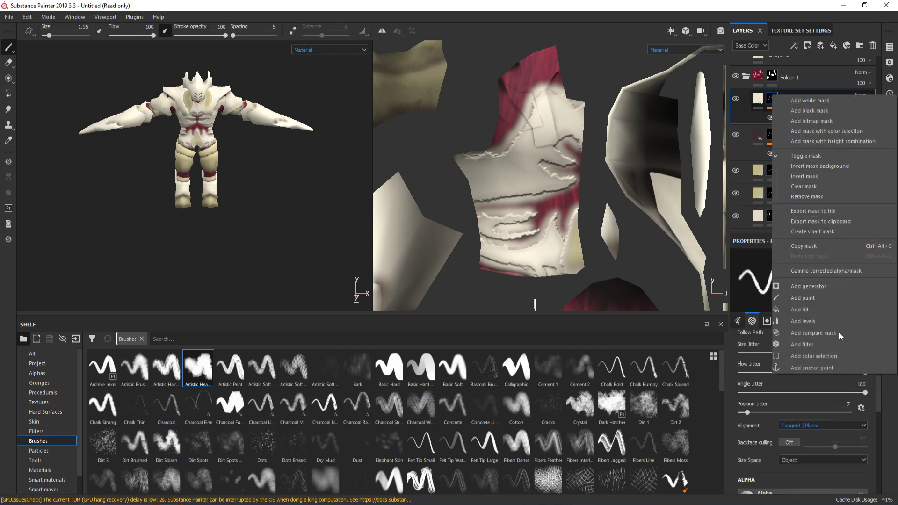
click(790, 109)
click(863, 95)
click(861, 251)
scroll(406, 138, up, 5)
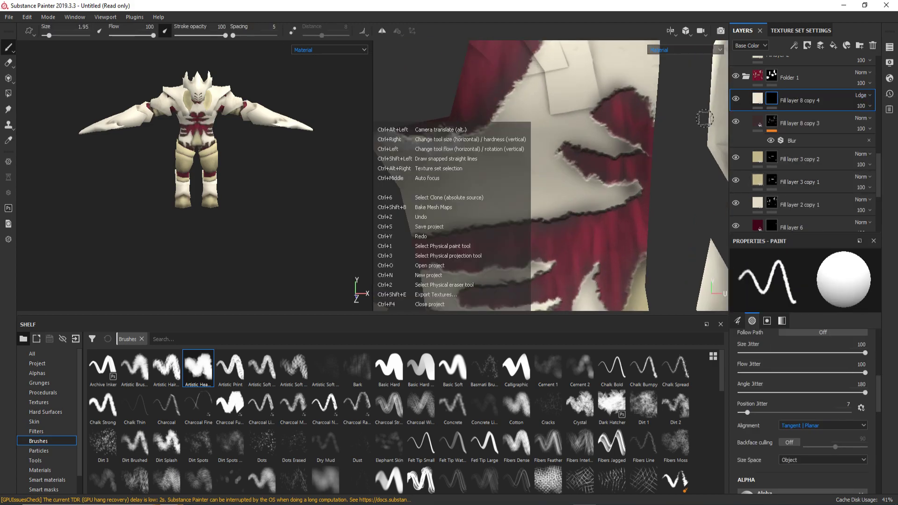
Add a 0.5 Blur filter to the copy's mask and review its fill properties.
right_click(771, 99)
click(801, 345)
click(799, 276)
click(583, 223)
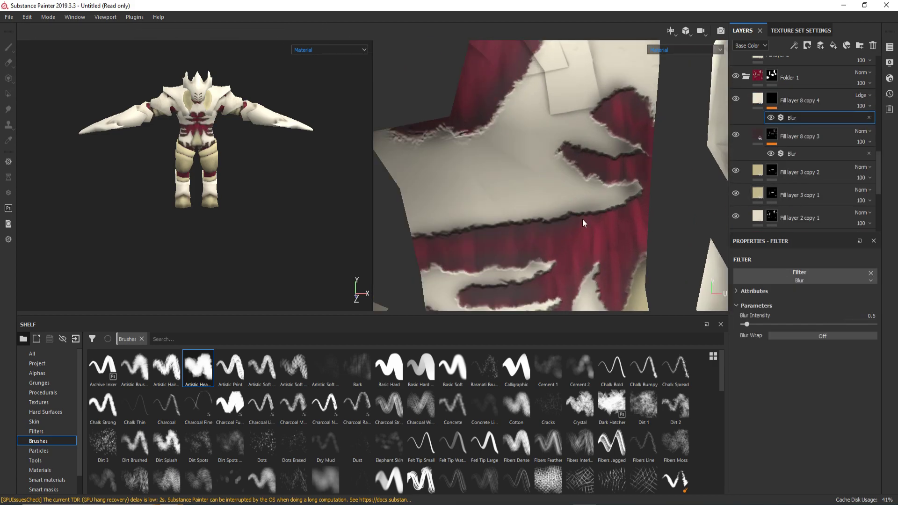
key(ctrl+z)
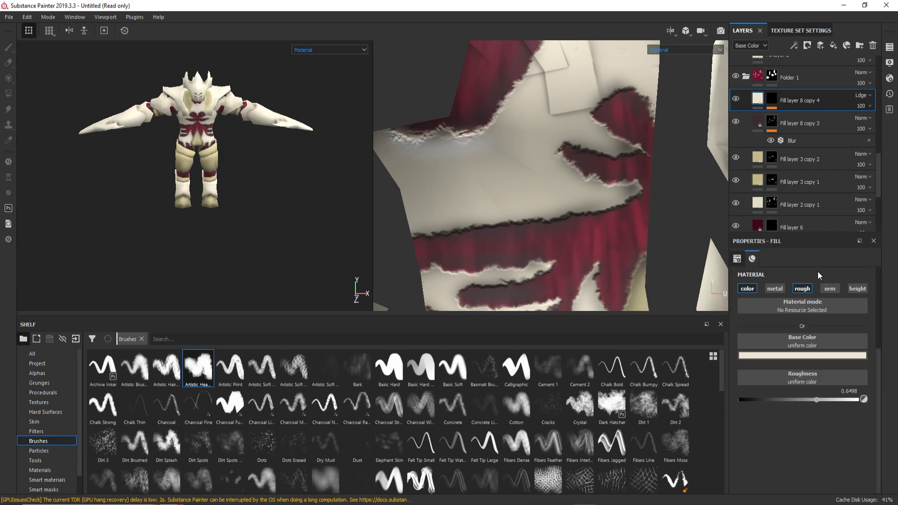
click(781, 355)
Select the copy's mask and inspect the cloth texture from several angles, shrinking the brush.
click(769, 114)
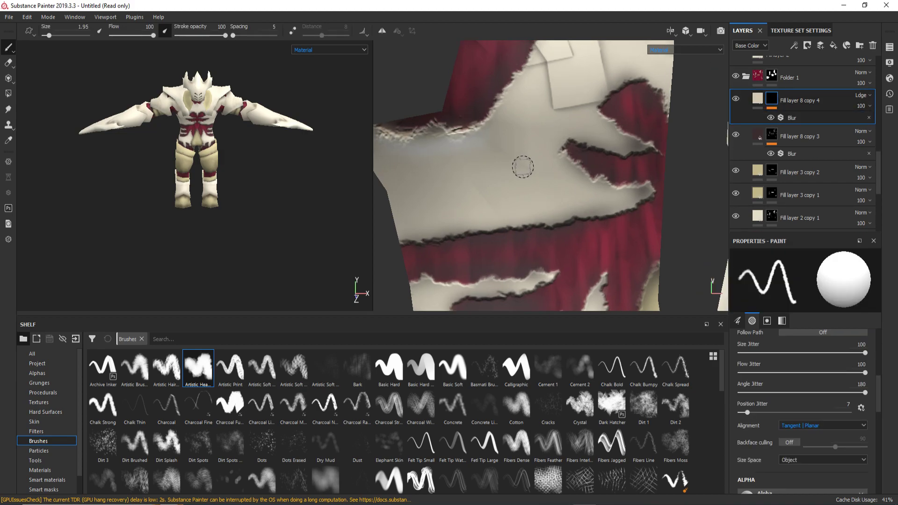
alt+drag(517, 160, 526, 207)
alt+drag(627, 96, 615, 170)
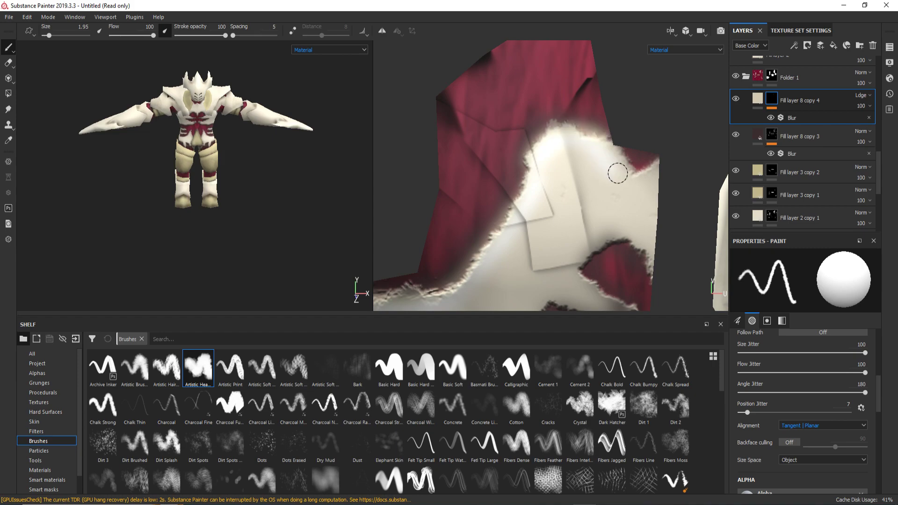
alt+drag(540, 124, 584, 175)
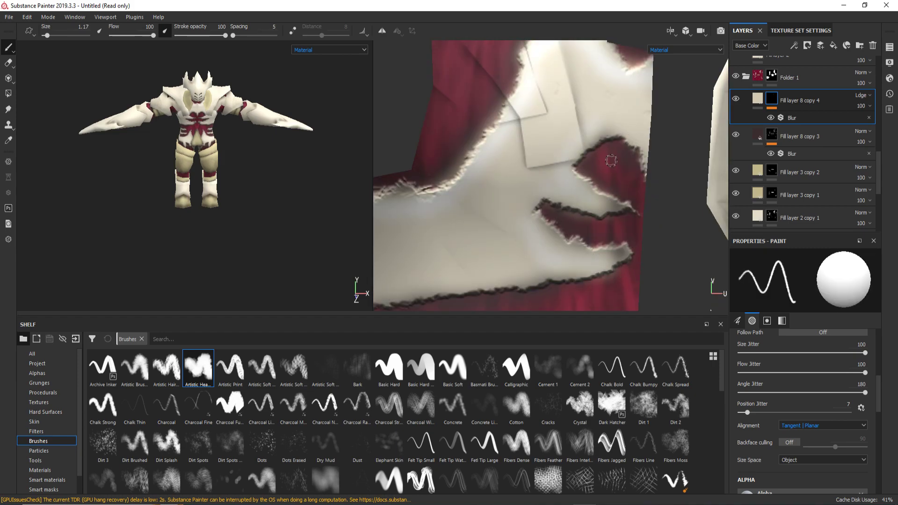
alt+drag(539, 156, 466, 223)
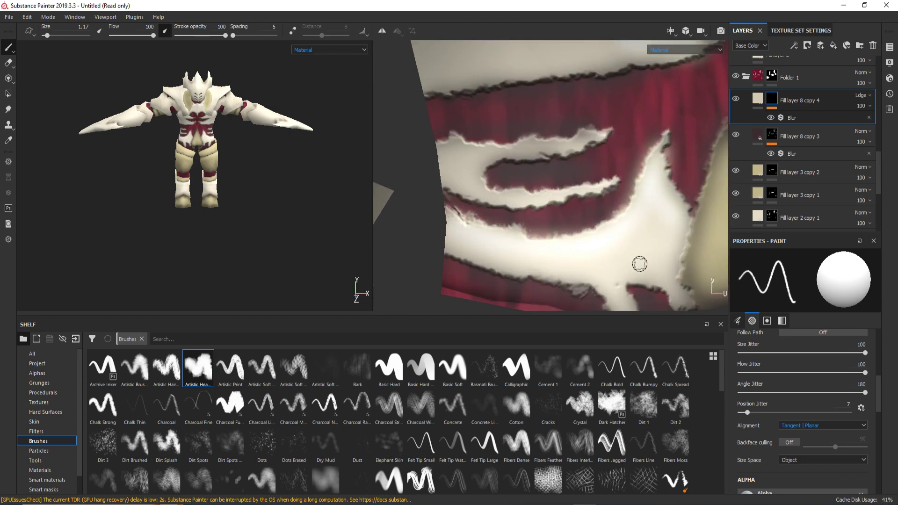
alt+drag(664, 247, 556, 211)
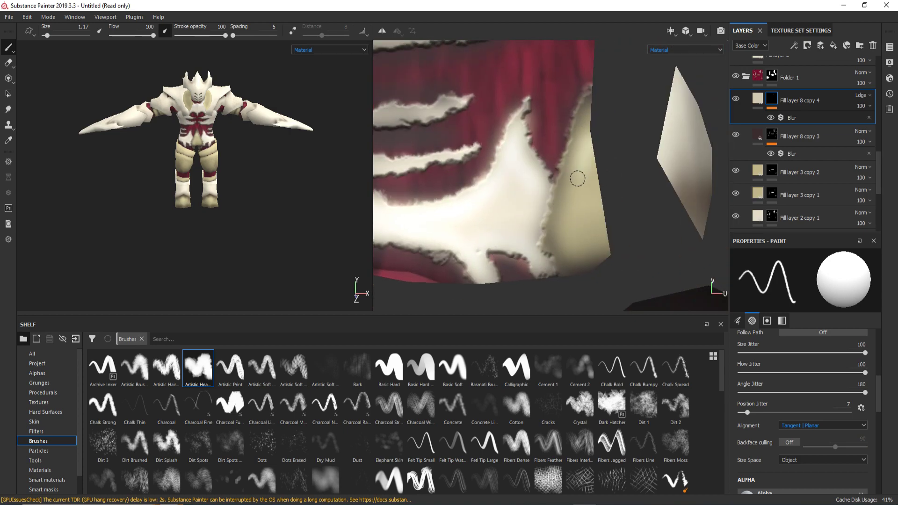
scroll(216, 171, up, 4)
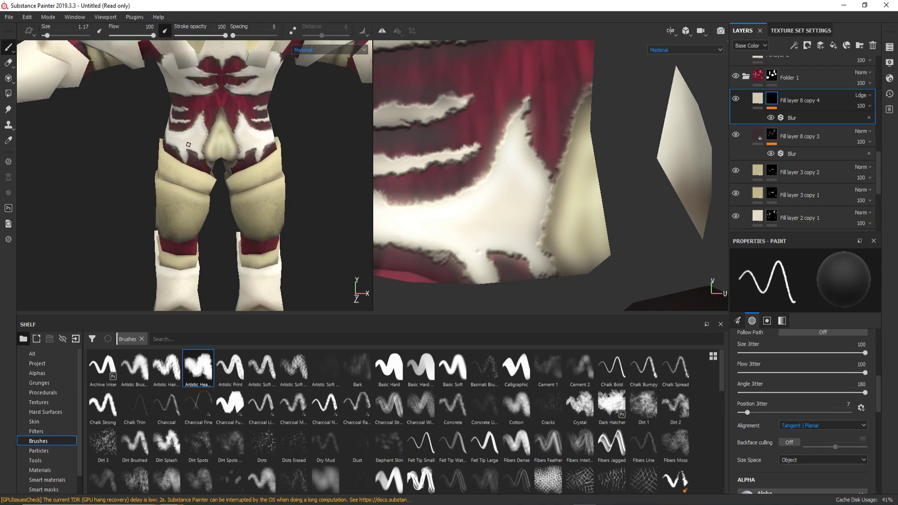
scroll(216, 171, up, 3)
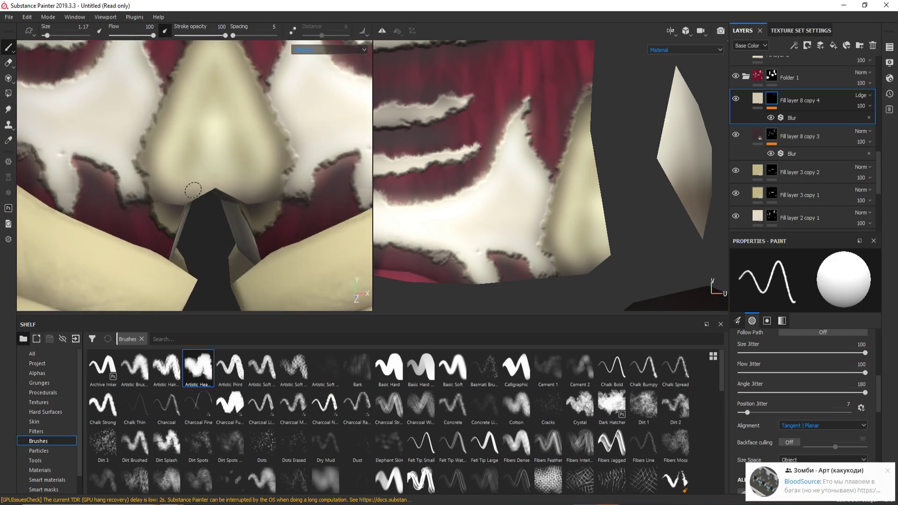
scroll(214, 117, down, 5)
scroll(209, 102, up, 4)
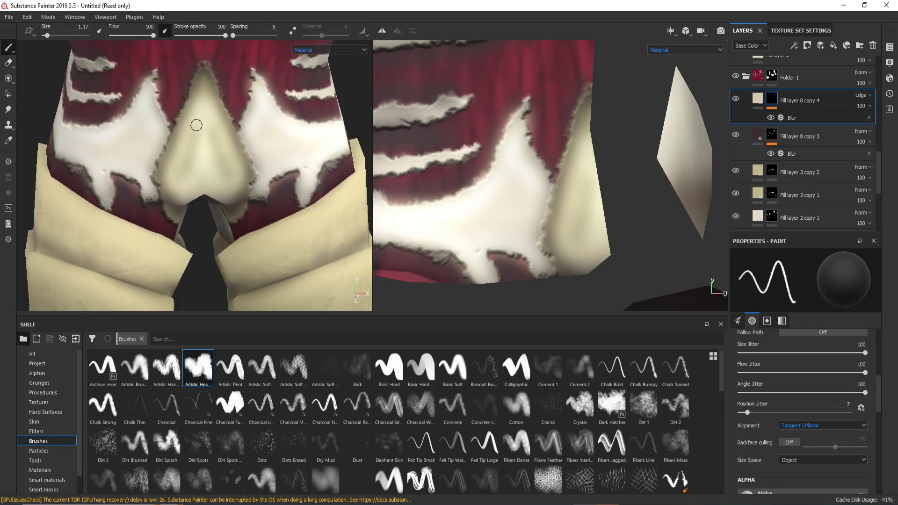
scroll(178, 156, down, 2)
scroll(179, 156, down, 3)
scroll(225, 210, up, 5)
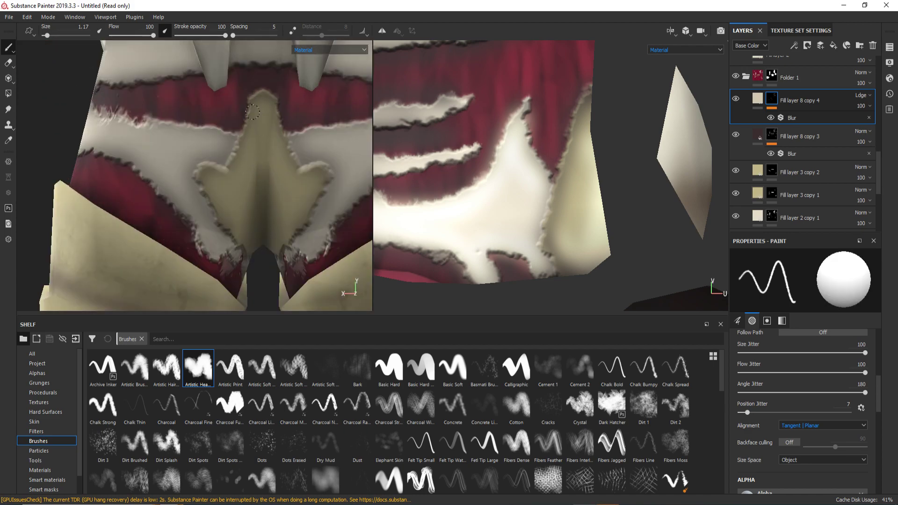
scroll(239, 237, up, 1)
scroll(254, 174, down, 2)
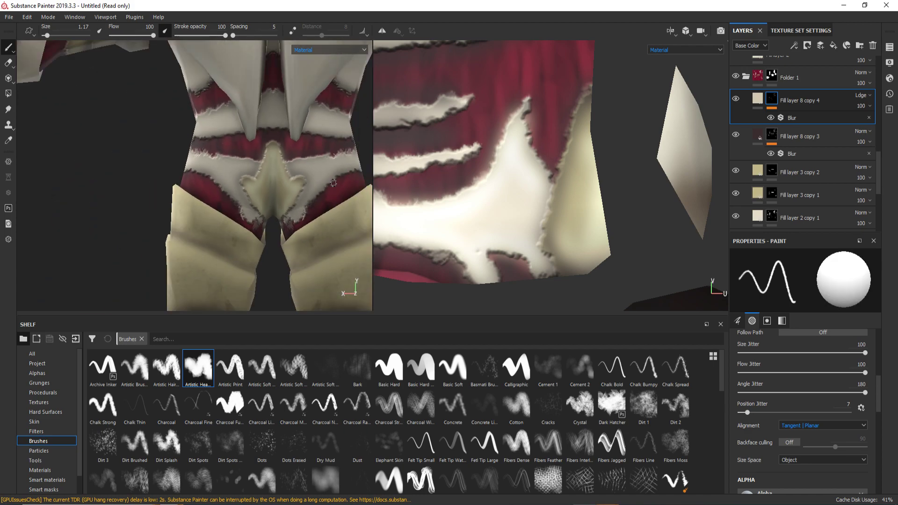
scroll(476, 201, up, 2)
scroll(477, 201, up, 3)
scroll(506, 195, down, 3)
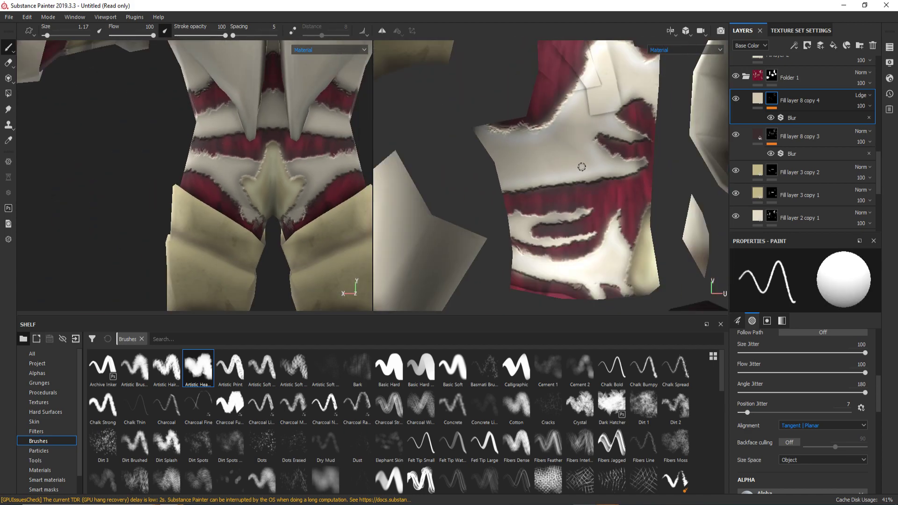
scroll(468, 173, down, 3)
scroll(429, 149, up, 2)
scroll(446, 109, down, 2)
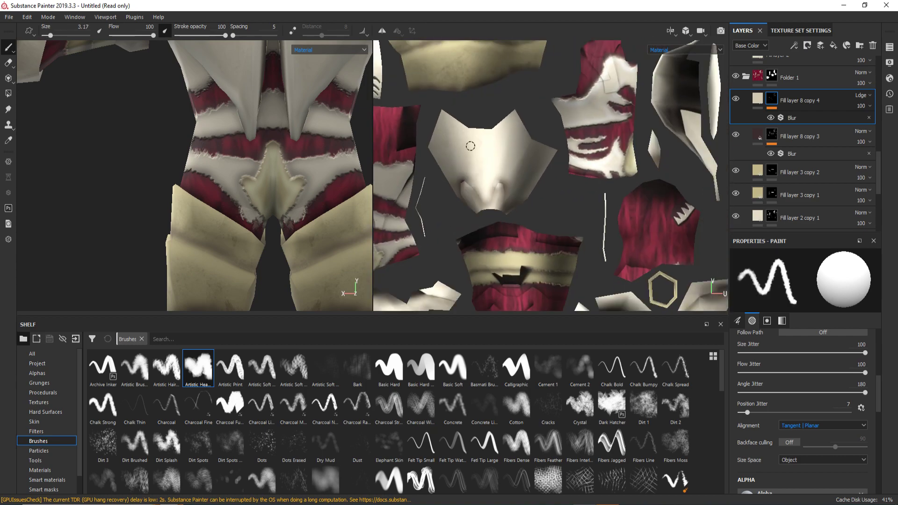
scroll(487, 140, up, 2)
scroll(525, 157, down, 2)
scroll(257, 189, up, 2)
scroll(257, 190, down, 2)
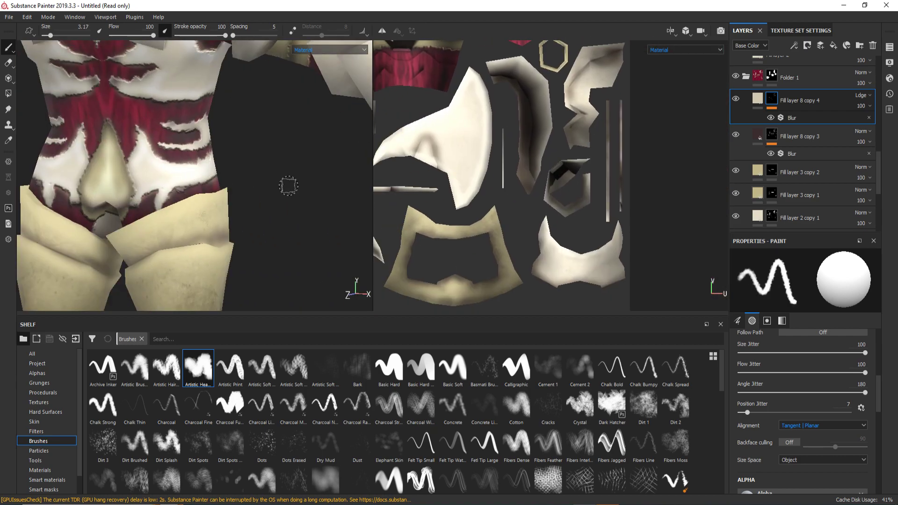
scroll(289, 180, up, 3)
ctrl+right_drag(176, 144, 154, 145)
scroll(211, 150, down, 5)
key(f)
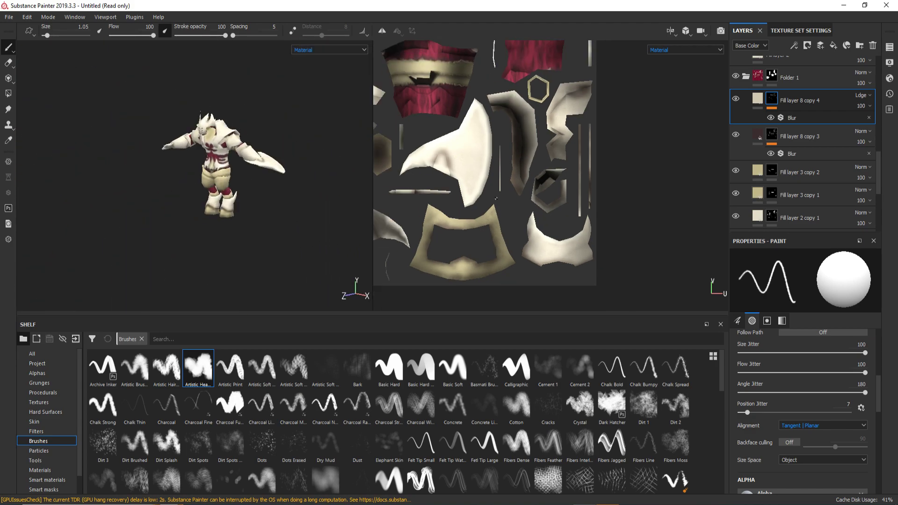
alt+drag(320, 181, 205, 177)
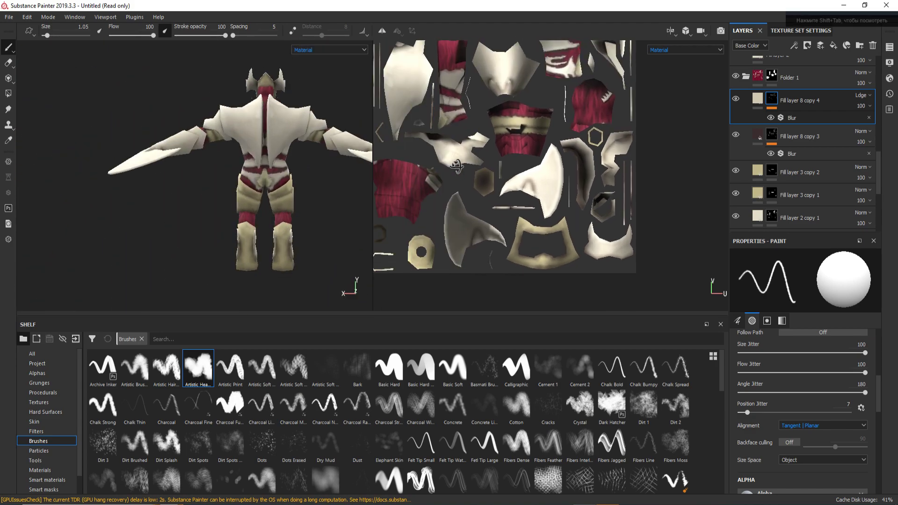
scroll(205, 176, up, 3)
scroll(206, 176, up, 3)
scroll(452, 181, up, 4)
scroll(453, 181, up, 2)
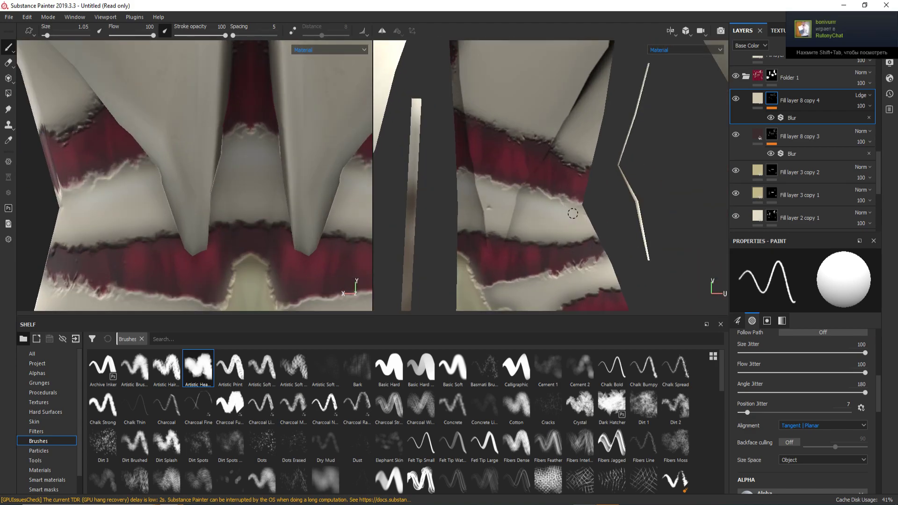
middle_drag(478, 239, 511, 322)
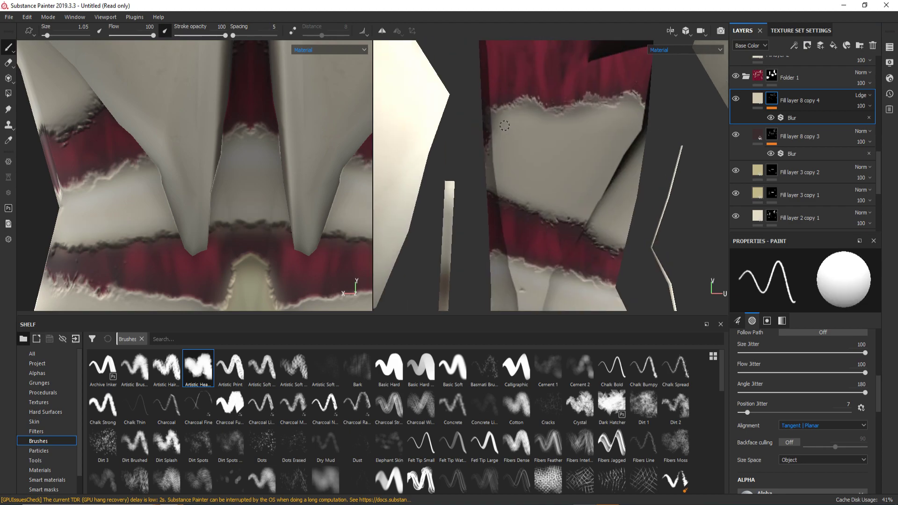
middle_drag(505, 187, 562, 217)
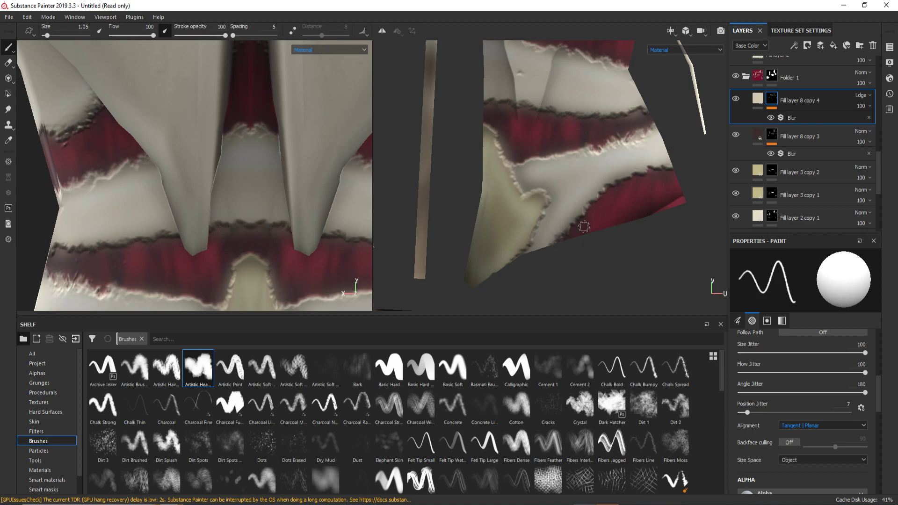
key(f)
Select Fill layer 8 copy 3 and orbit the character to check the legs and front.
key(f)
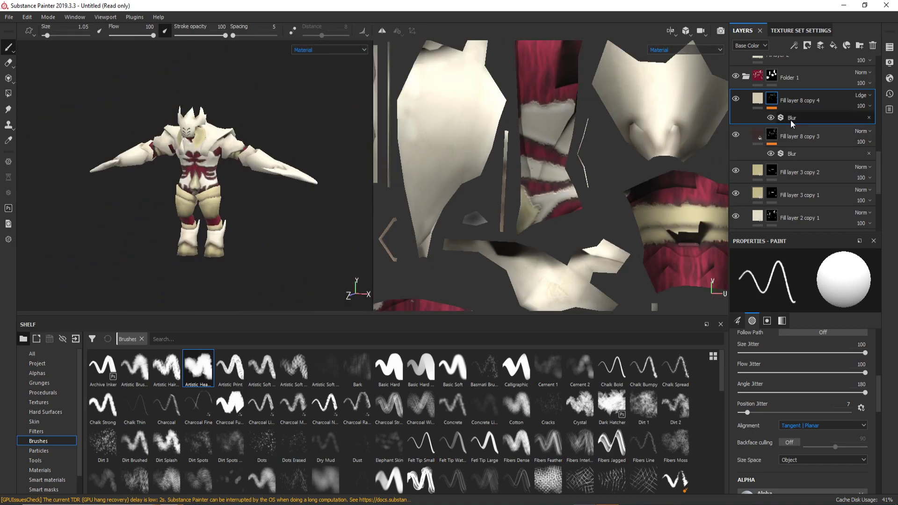
scroll(792, 124, down, 2)
click(797, 79)
key(f)
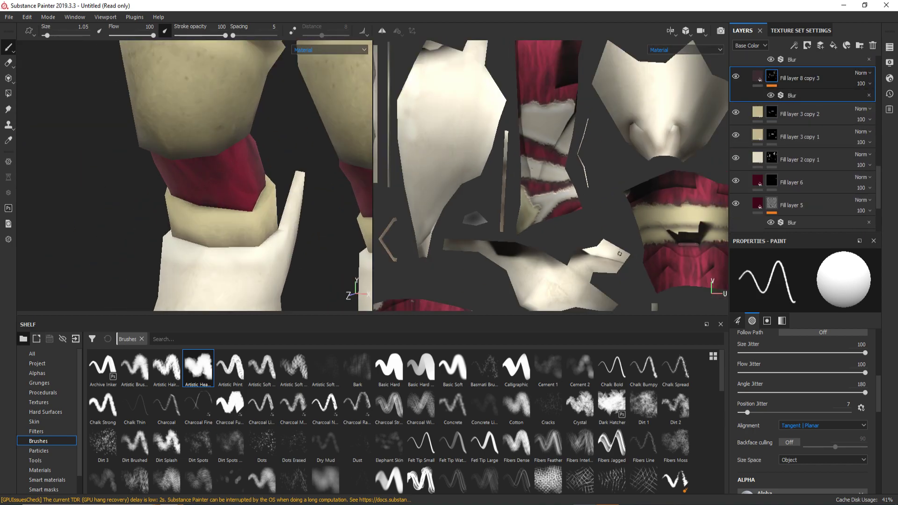
scroll(620, 253, up, 2)
mouse_move(237, 194)
alt+mouse_down()
mouse_move(173, 179)
mouse_move(98, 135)
mouse_move(182, 156)
alt+mouse_up()
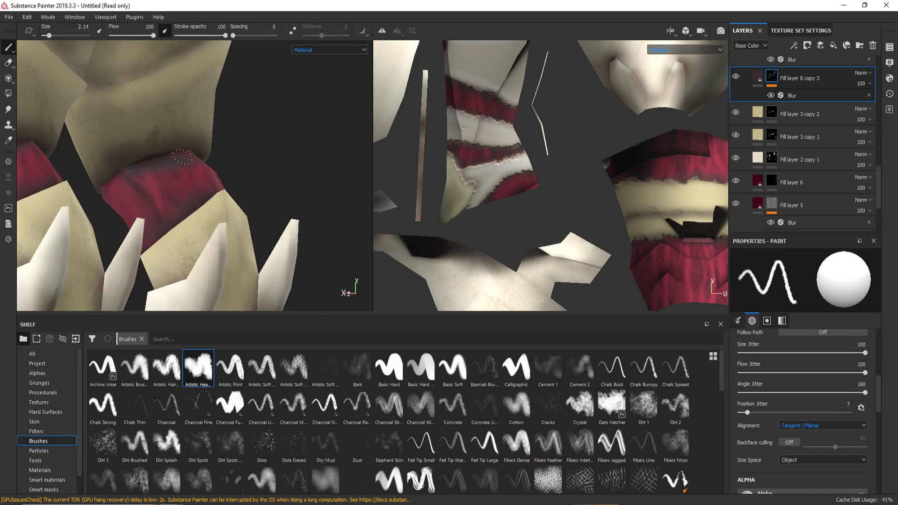
scroll(182, 156, down, 5)
alt+drag(183, 156, 166, 209)
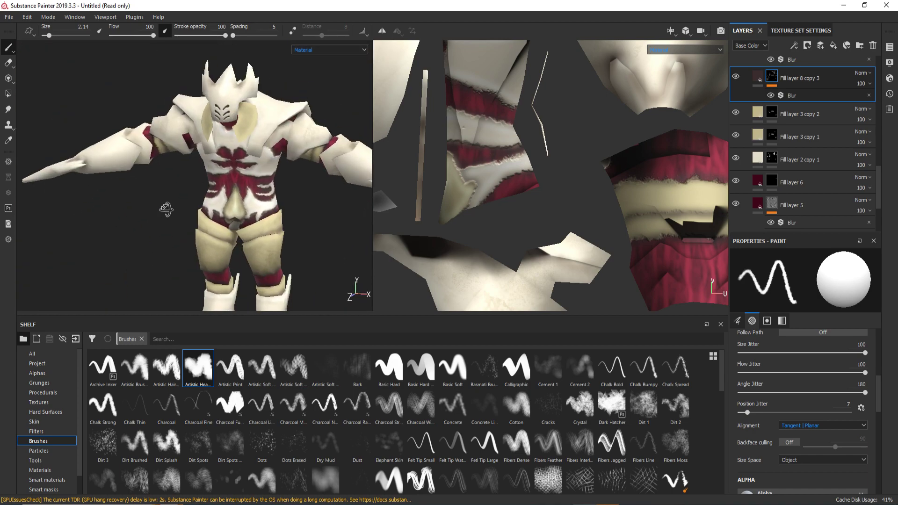
scroll(276, 224, up, 5)
scroll(276, 224, down, 5)
alt+drag(276, 224, 197, 220)
mouse_move(197, 220)
alt+middle_down()
mouse_move(211, 239)
mouse_move(197, 241)
alt+middle_up()
scroll(785, 122, up, 3)
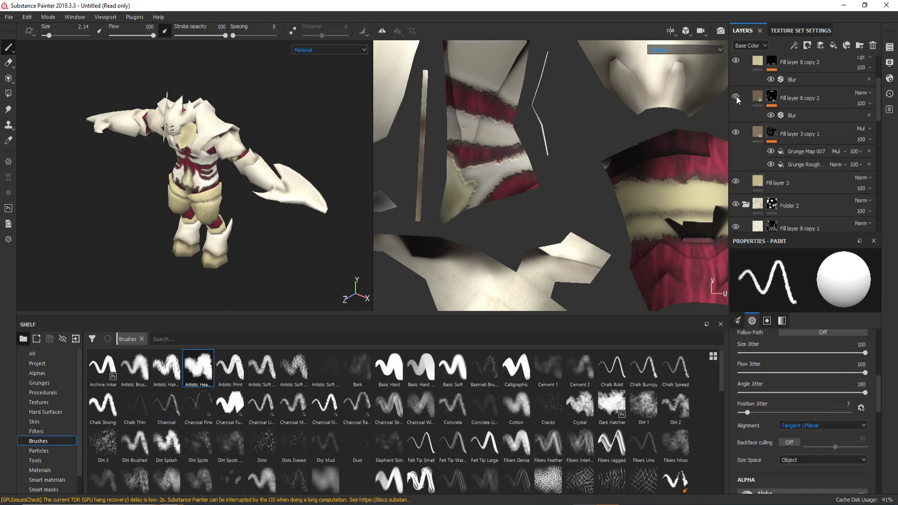
scroll(736, 99, up, 1)
scroll(735, 92, down, 5)
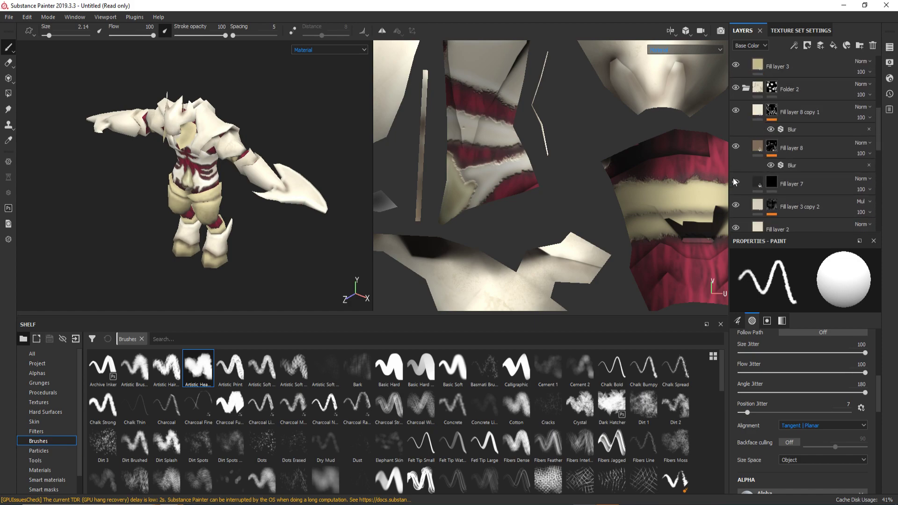
Select Fill layer 8 and save the project as knight.
click(736, 148)
scroll(141, 249, up, 3)
scroll(141, 249, up, 3)
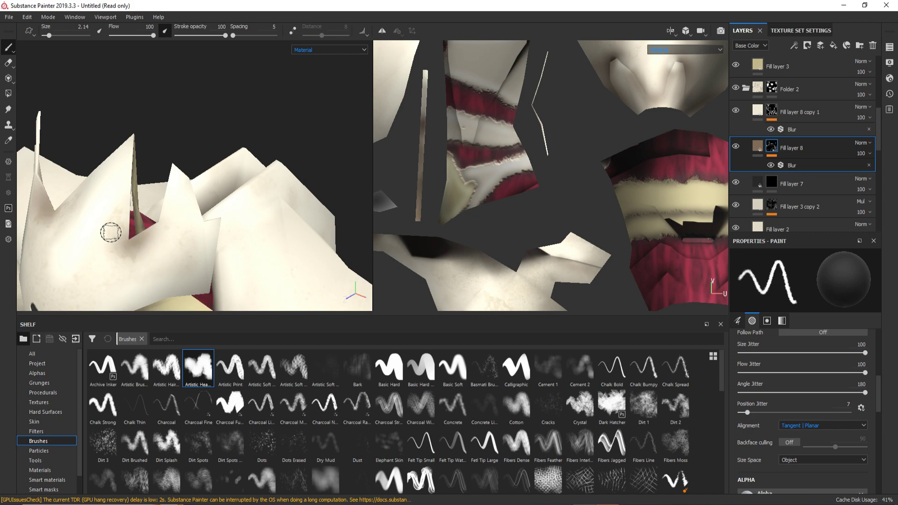
scroll(123, 267, down, 5)
scroll(140, 211, down, 2)
mouse_move(178, 187)
alt+mouse_down()
mouse_move(219, 177)
mouse_move(195, 176)
alt+mouse_up()
click(9, 17)
click(29, 78)
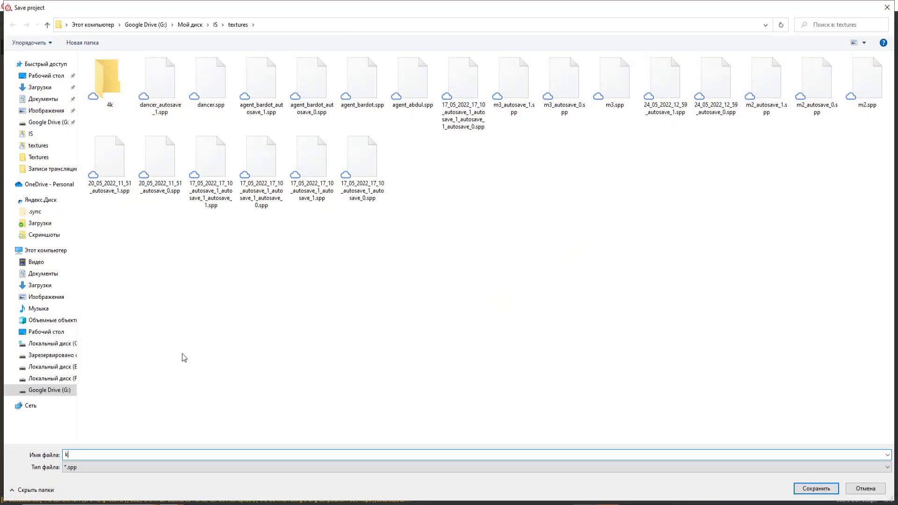
click(816, 488)
Switch the viewport to Iray rendering and lower the dome ground to Y -1.21.
click(722, 35)
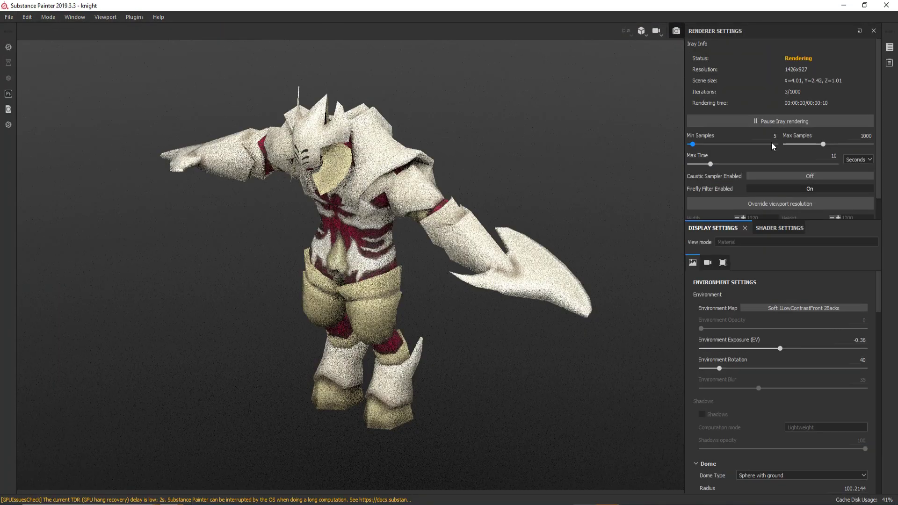
scroll(701, 417, down, 3)
scroll(748, 406, down, 2)
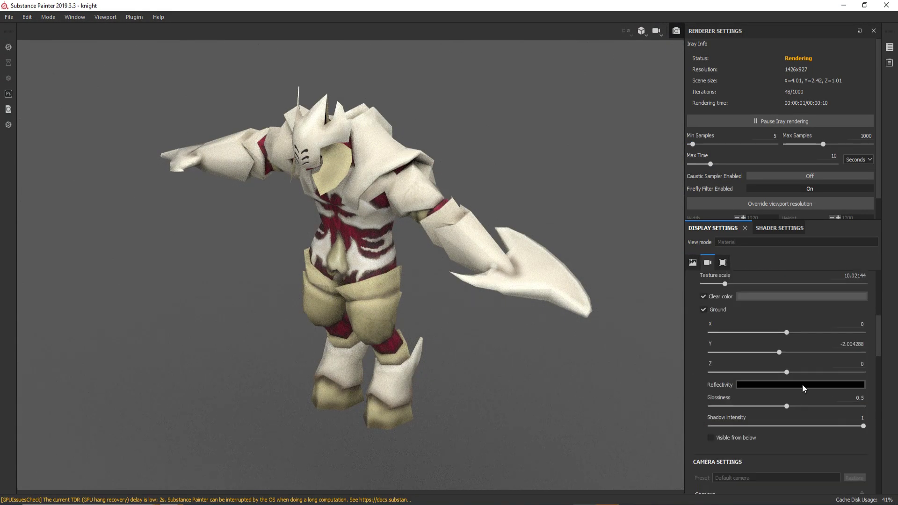
scroll(833, 299, up, 4)
scroll(834, 299, down, 3)
text(-1)
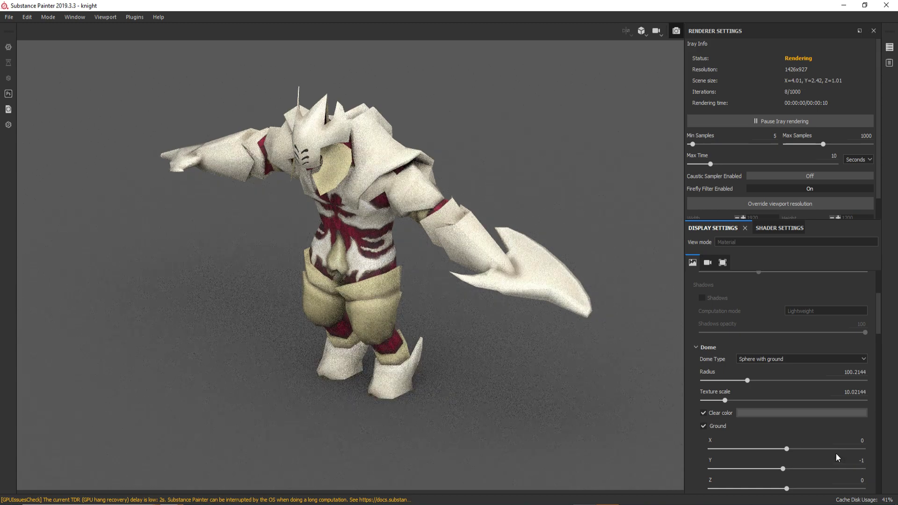
text(.21)
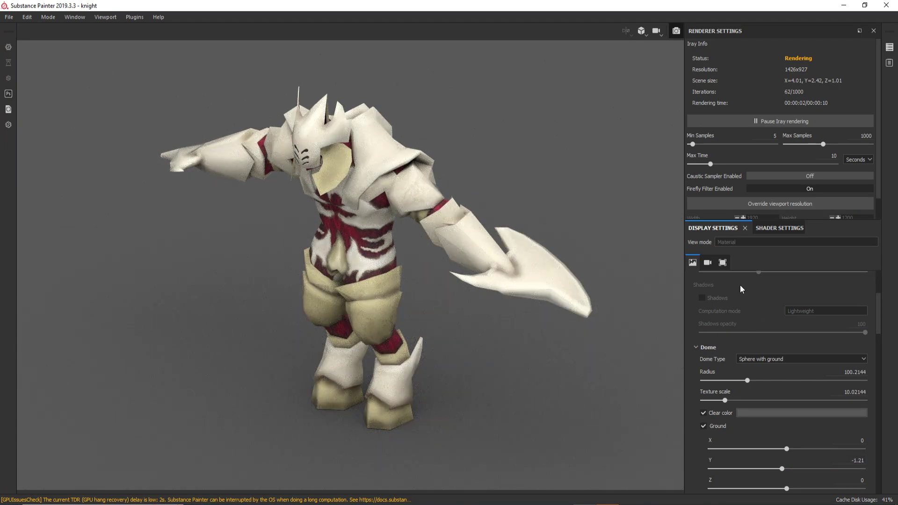
Rotate the environment lighting to 272 and widen the dome radius.
scroll(795, 428, down, 2)
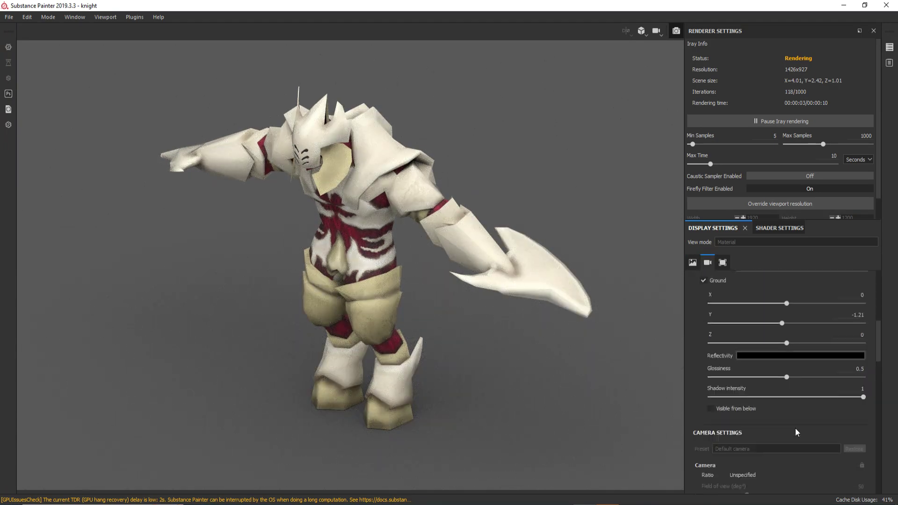
scroll(793, 408, up, 4)
scroll(822, 310, up, 2)
scroll(823, 323, down, 3)
scroll(829, 374, down, 1)
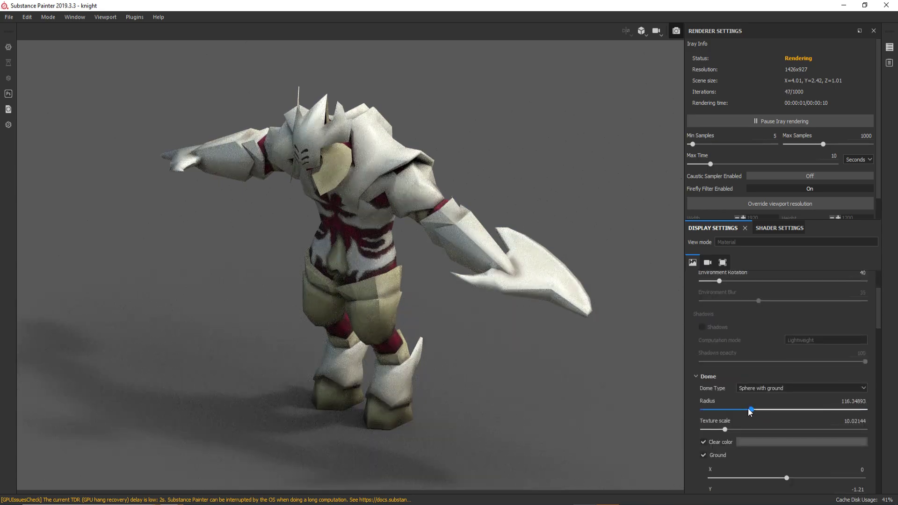
shift+right_drag(525, 252, 655, 262)
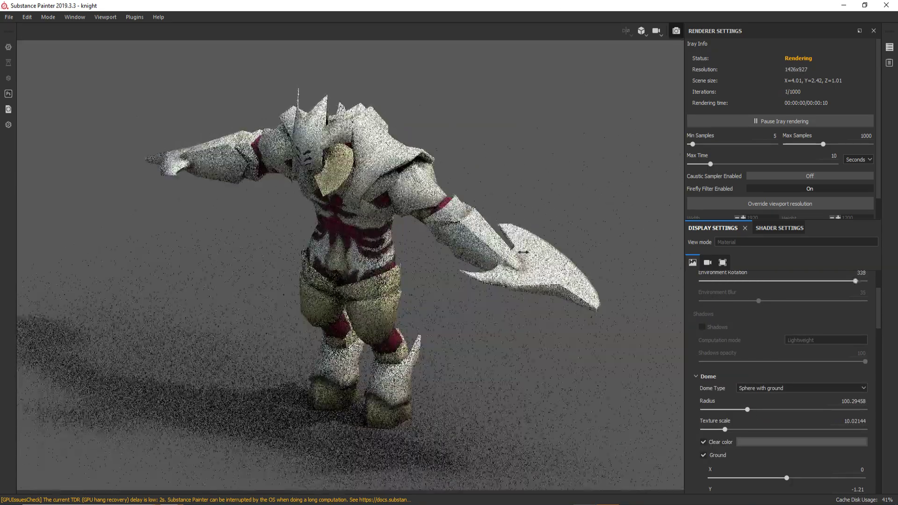
drag(747, 410, 751, 409)
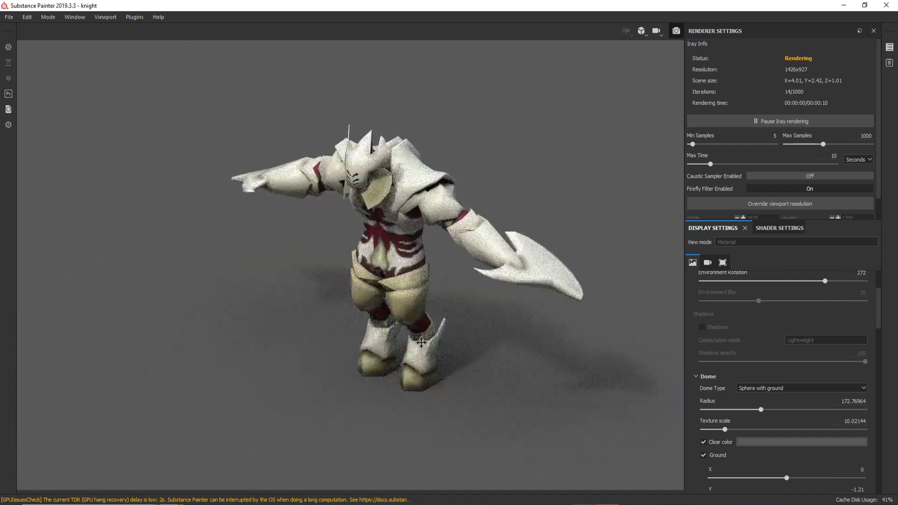
Enable colour correction and tone mapping post effects, raising the exposure.
scroll(801, 400, down, 5)
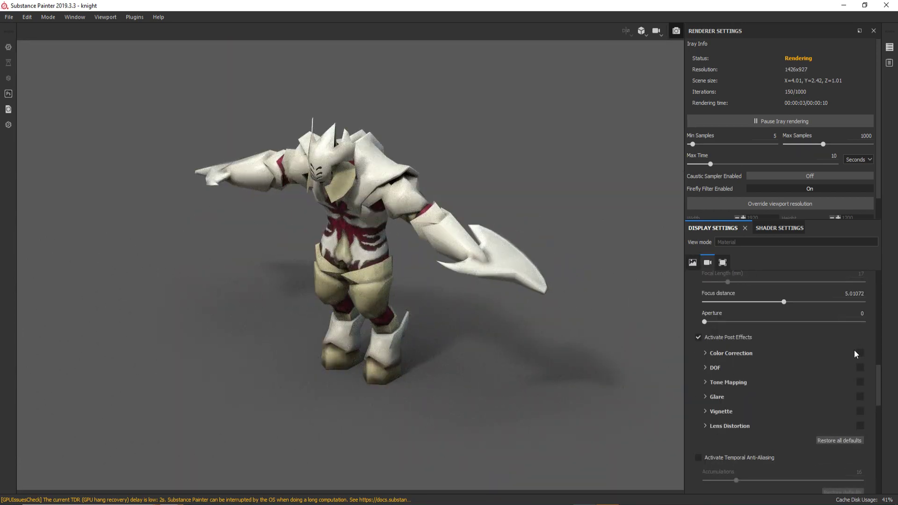
scroll(769, 399, down, 3)
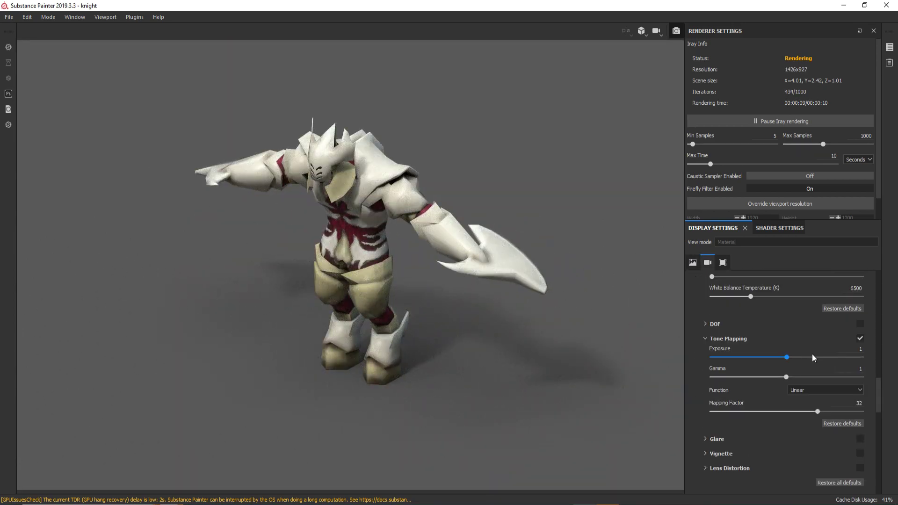
drag(811, 357, 804, 357)
scroll(827, 374, up, 10)
Set the background clear colour to dark blue and raise brightness to 1.11.
click(818, 441)
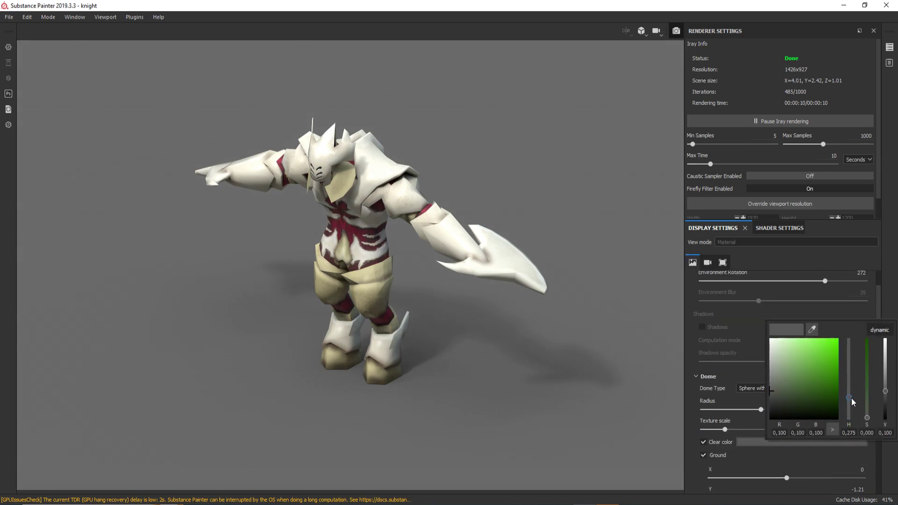
click(788, 395)
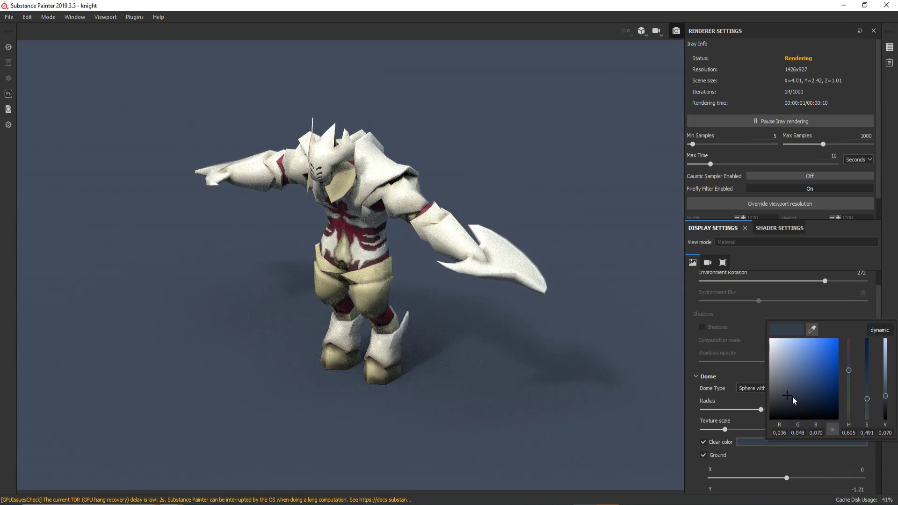
click(849, 367)
scroll(818, 383, down, 4)
scroll(784, 392, down, 4)
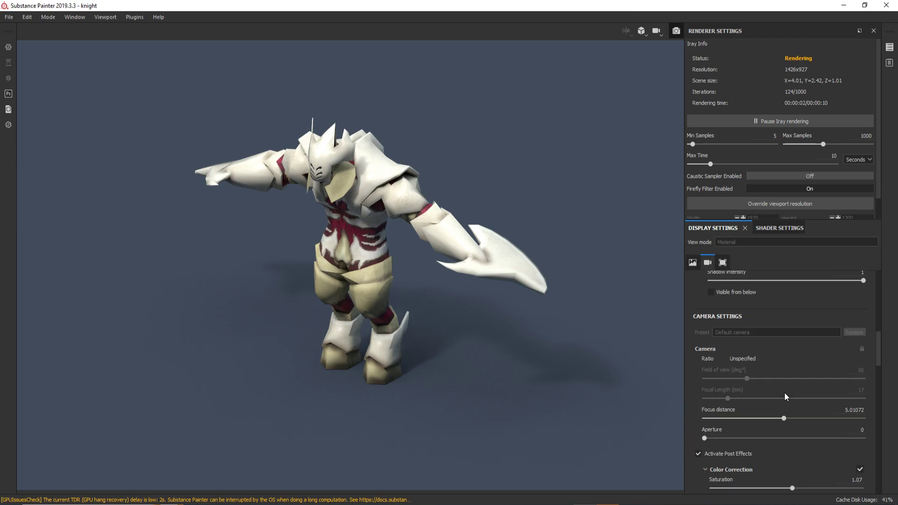
scroll(784, 392, down, 4)
scroll(786, 358, down, 2)
drag(786, 354, 795, 354)
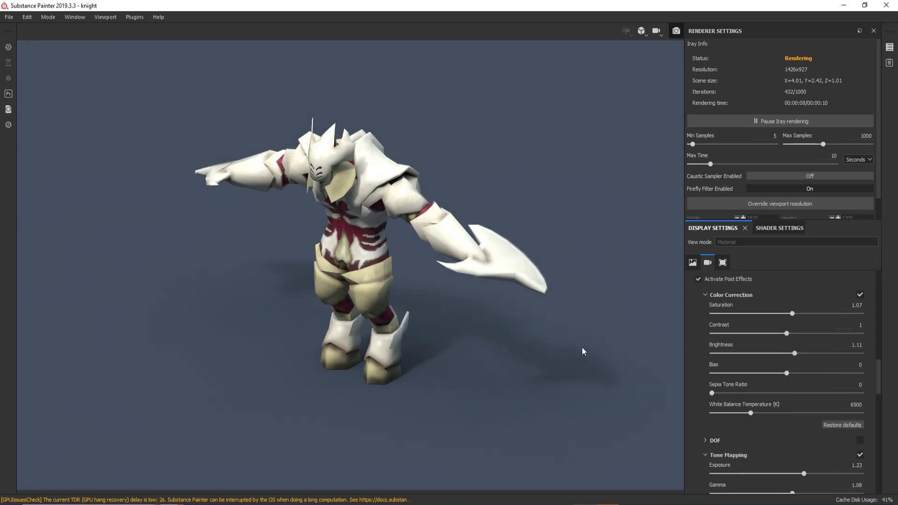
Lower environment exposure to -0.32 and switch the environment map to Corsica Beach.
alt+drag(583, 351, 524, 354)
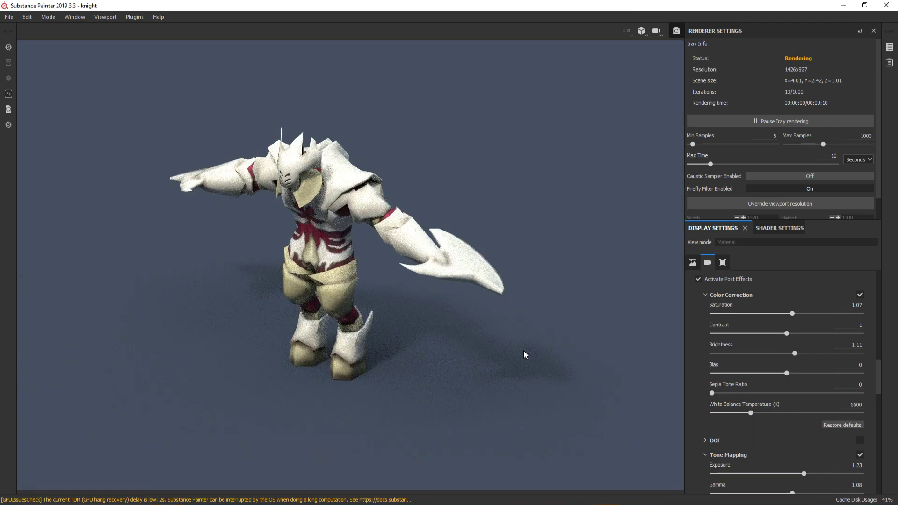
scroll(768, 322, up, 10)
drag(776, 348, 780, 348)
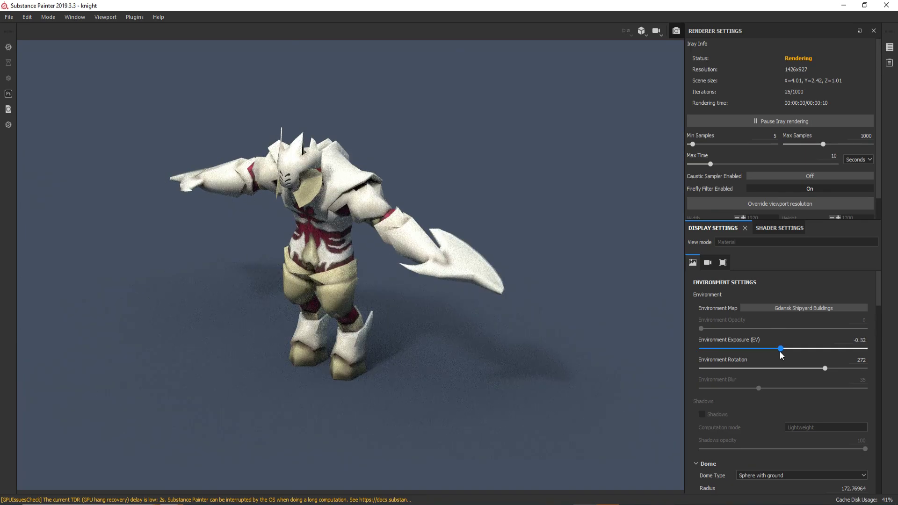
click(807, 311)
click(788, 328)
shift+right_drag(567, 304, 545, 307)
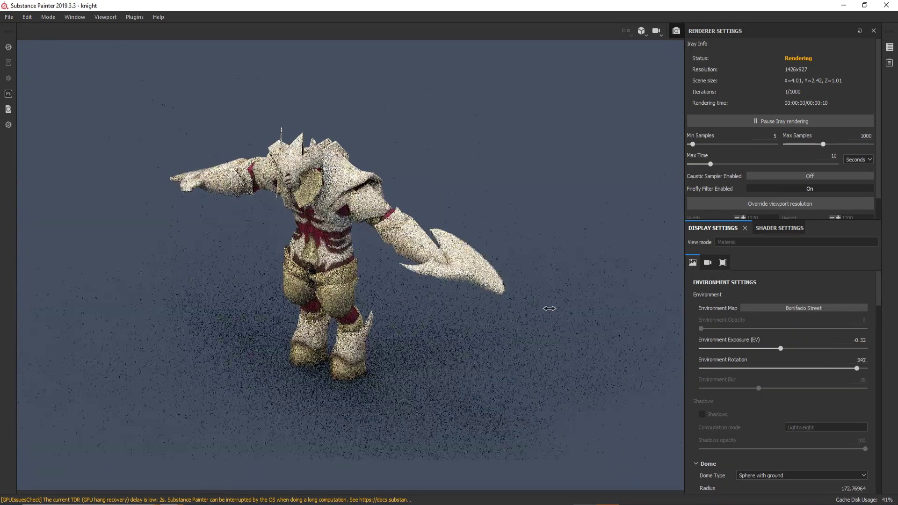
click(803, 307)
click(803, 396)
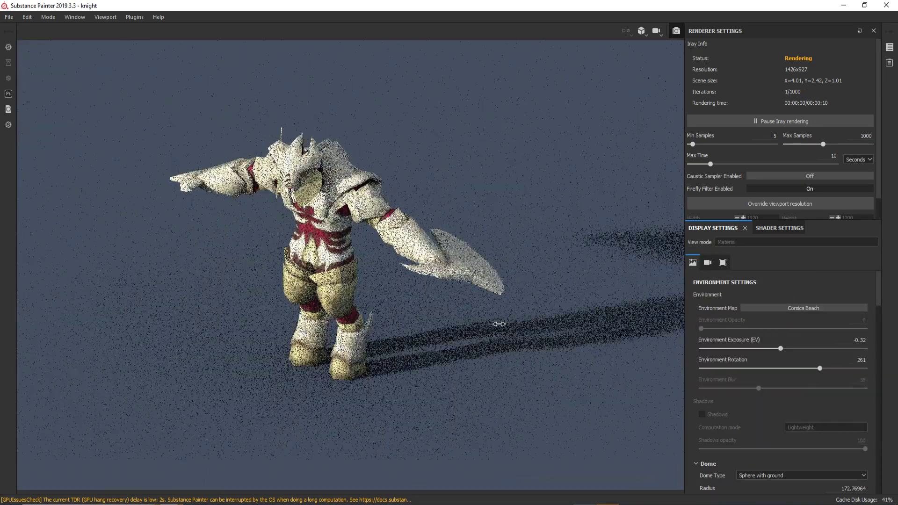
Shrink the dome radius to 20.46 and apply glare and a 0.24 vignette.
scroll(706, 344, down, 3)
drag(756, 410, 719, 410)
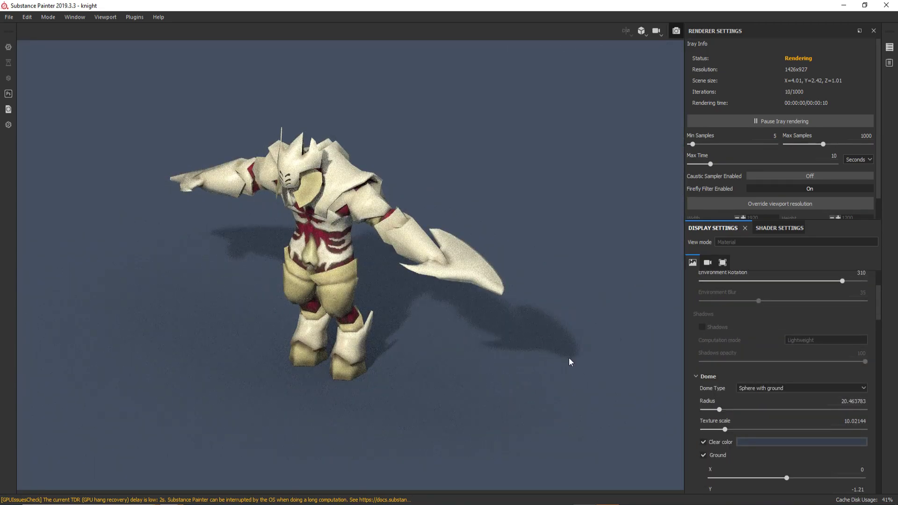
shift+right_drag(569, 360, 546, 341)
scroll(775, 367, down, 5)
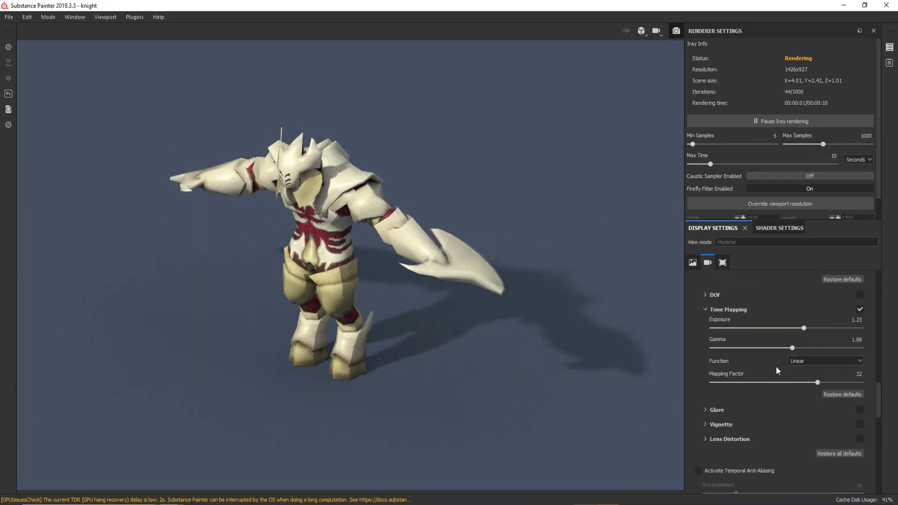
scroll(729, 432, down, 3)
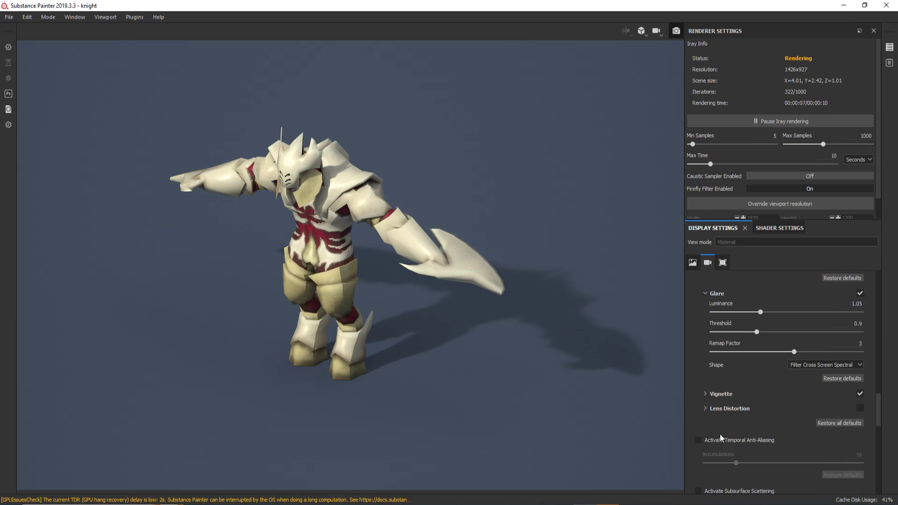
scroll(722, 388, down, 3)
scroll(743, 351, up, 1)
Override the Iray render resolution to a fixed 1600x1200.
scroll(825, 183, down, 1)
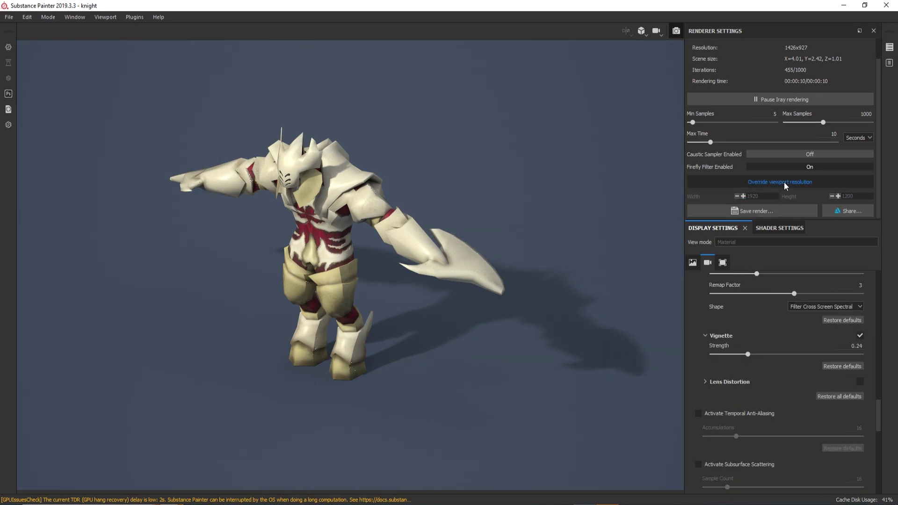
click(784, 182)
click(860, 196)
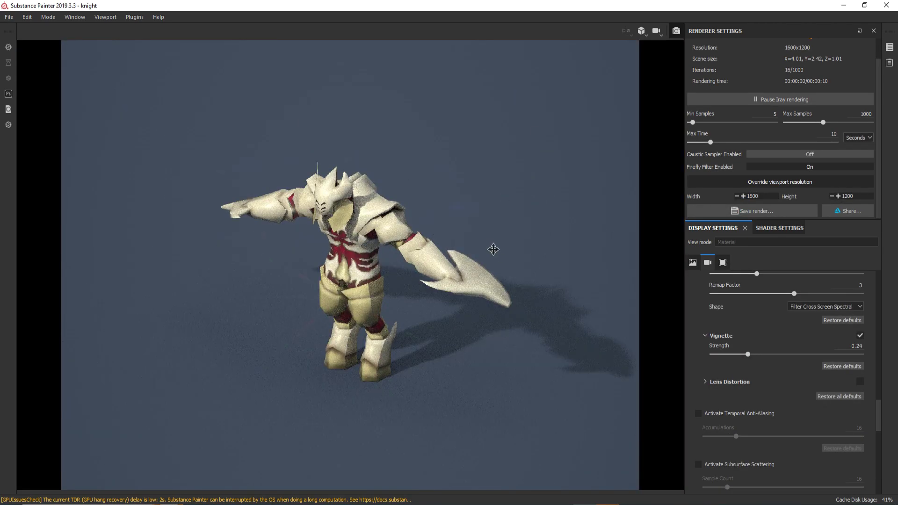
Shift the dome background colour toward a more teal blue.
scroll(819, 311, down, 3)
scroll(795, 303, up, 10)
scroll(795, 303, up, 3)
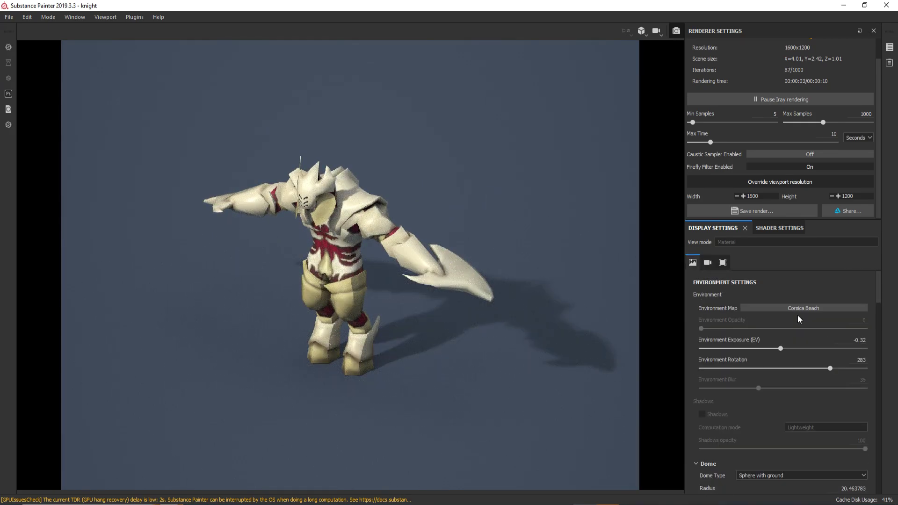
scroll(797, 315, down, 2)
click(767, 411)
drag(868, 350, 848, 342)
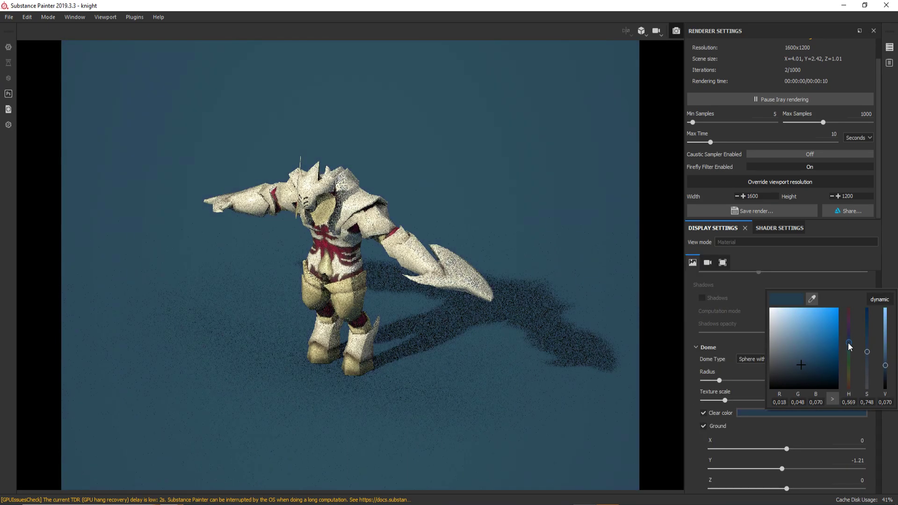